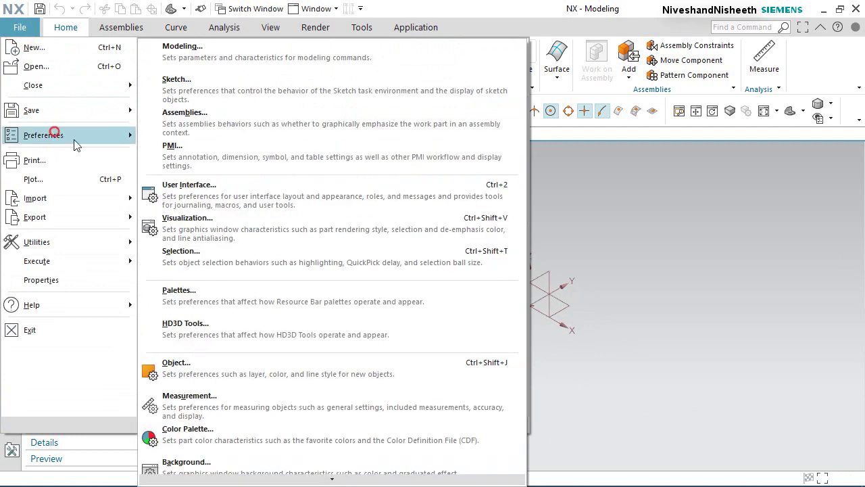
# - Set the PMI dimension text units to 5 decimal places with a period as the decimal delimiter
pyautogui.click(165, 154)
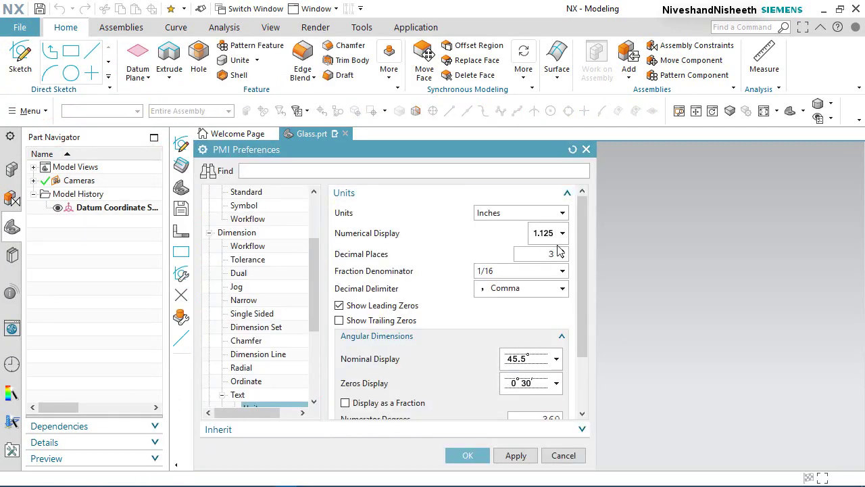
pyautogui.click(563, 253)
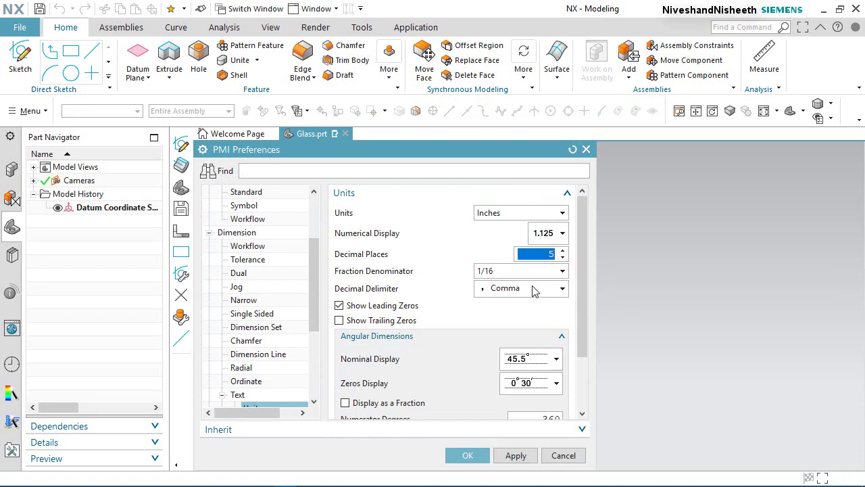
pyautogui.click(534, 290)
pyautogui.click(510, 305)
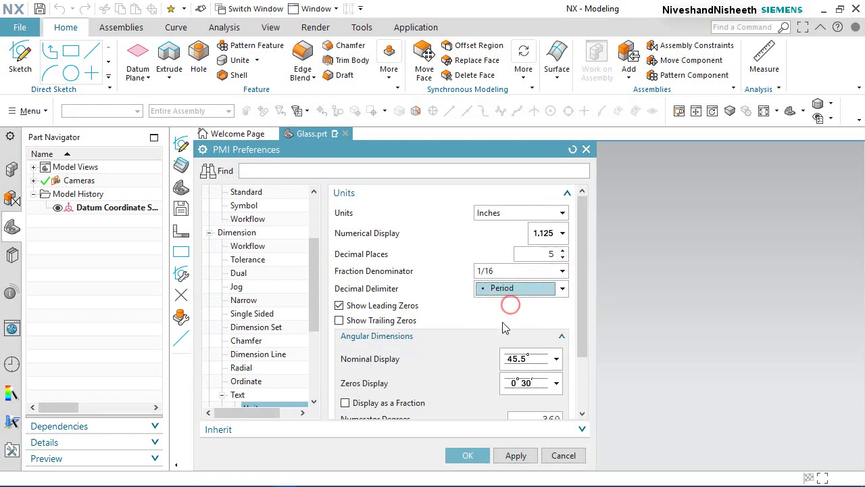
pyautogui.click(469, 455)
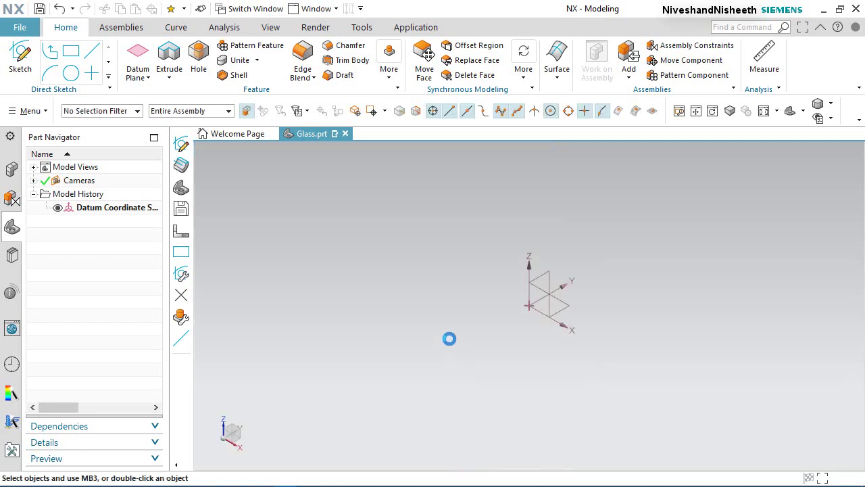
# - Start a Revolve feature and create its section sketch on the XZ plane of the datum coordinate system
pyautogui.click(170, 78)
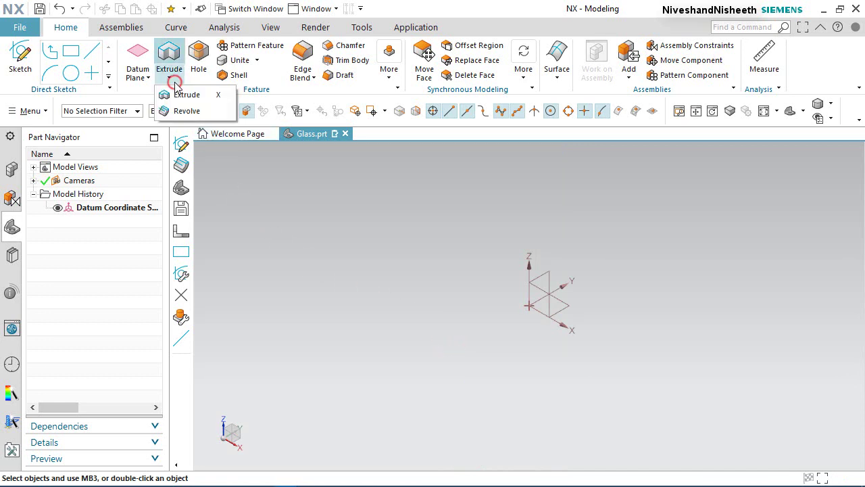
pyautogui.click(186, 111)
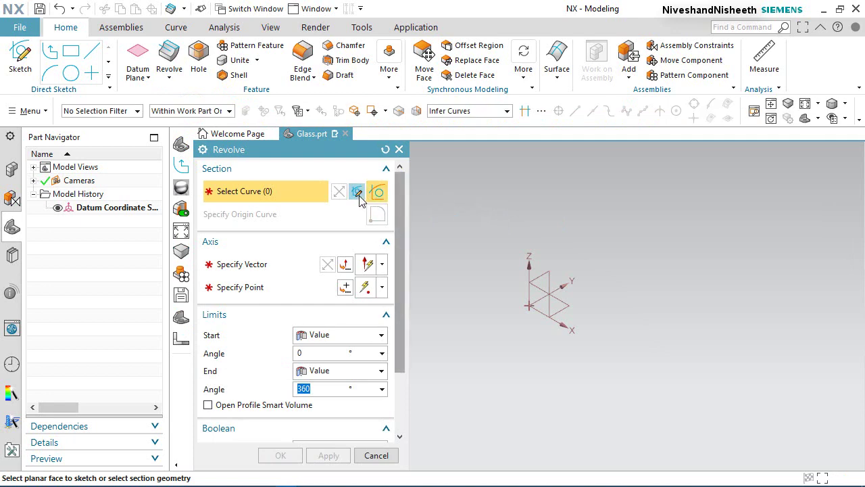
pyautogui.click(357, 194)
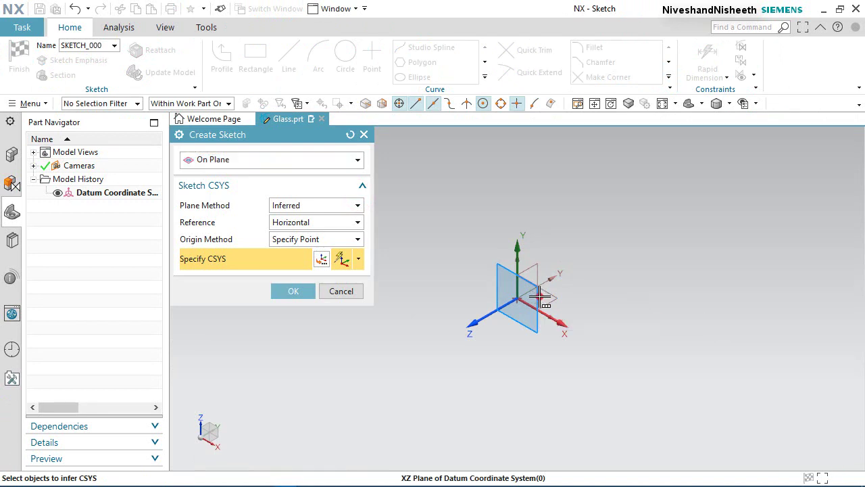
pyautogui.click(539, 296)
pyautogui.click(616, 308)
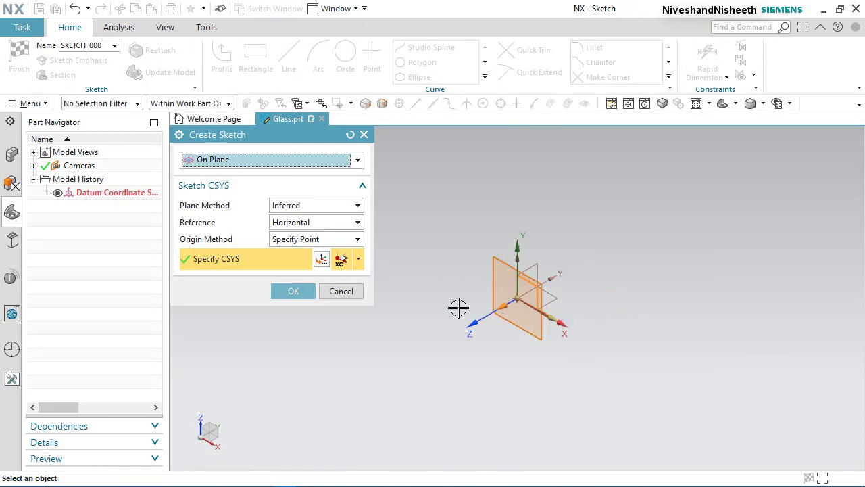
pyautogui.click(292, 291)
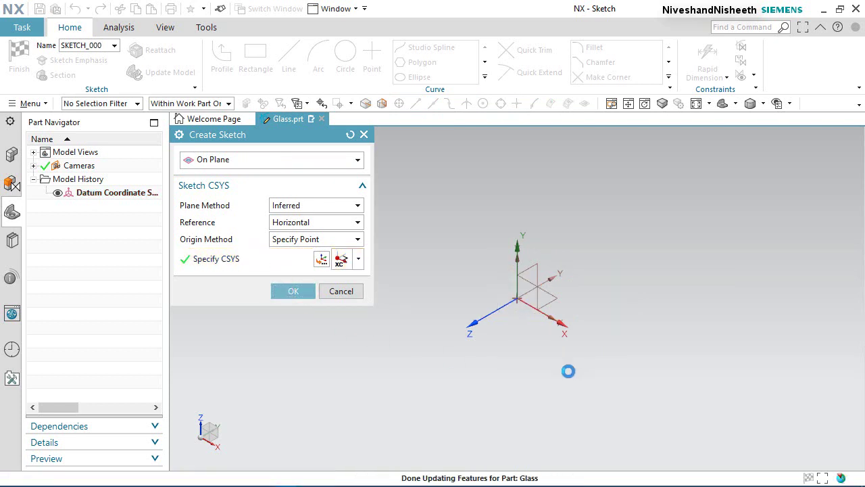
pyautogui.moveTo(582, 349)
pyautogui.mouseDown(button='middle')
pyautogui.moveTo(602, 325)
pyautogui.moveTo(602, 332)
pyautogui.mouseUp(button='middle')
pyautogui.rightClick(619, 249)
pyautogui.click(620, 249)
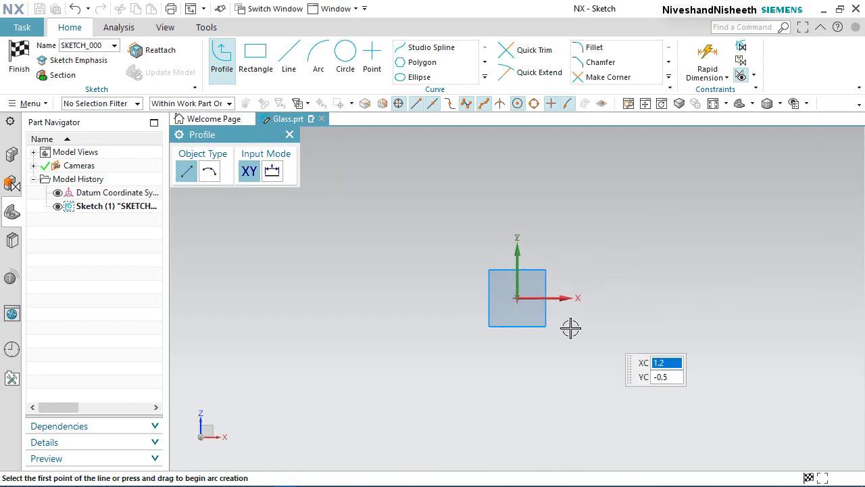
# - Draw a vertical profile line 3.25 long upward from the sketch origin
pyautogui.click(518, 298)
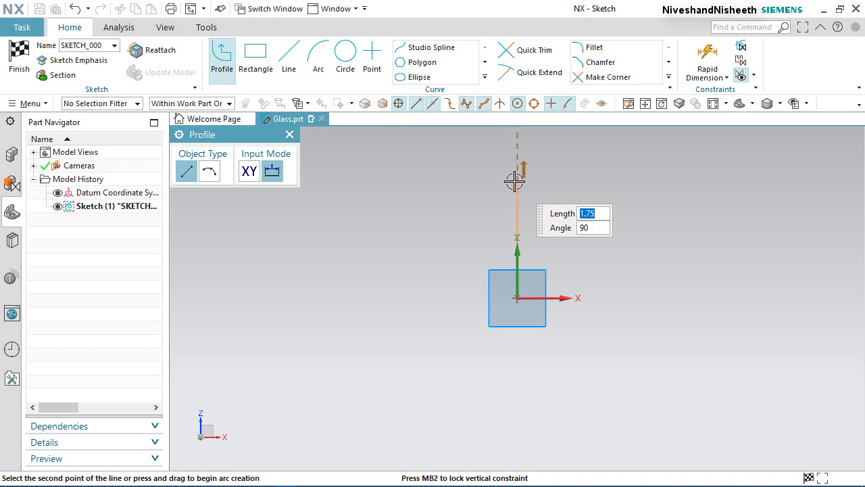
pyautogui.write('3.25')
pyautogui.press('Tab')
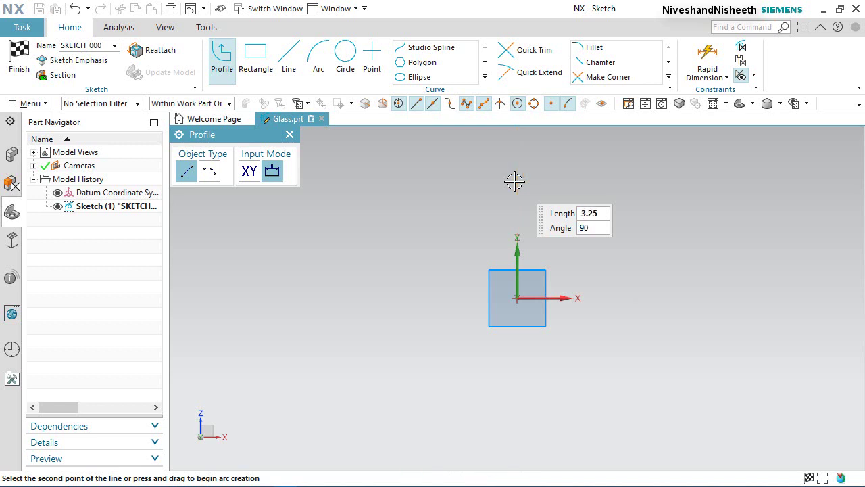
pyautogui.press('Return')
pyautogui.scroll(-3, 526, 323)
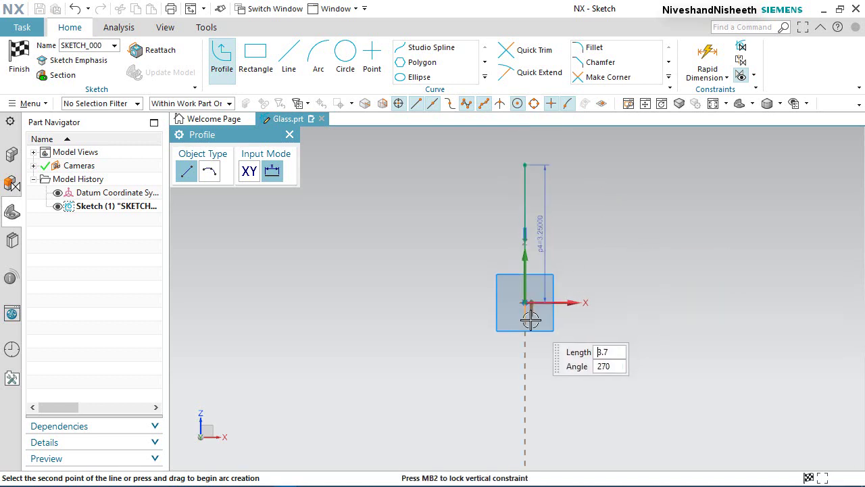
# - Draw a horizontal line 1.282 long in the +X direction from the upper end of the vertical line
pyautogui.scroll(3, 558, 246)
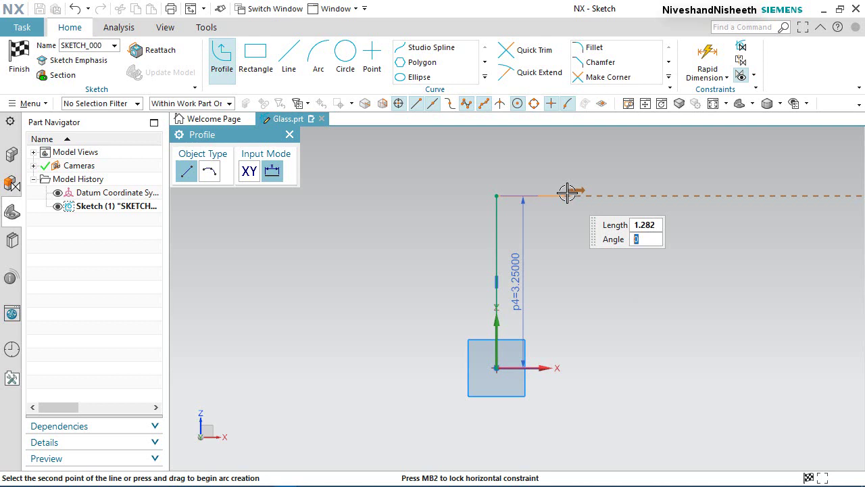
pyautogui.click(566, 194)
pyautogui.rightClick(597, 182)
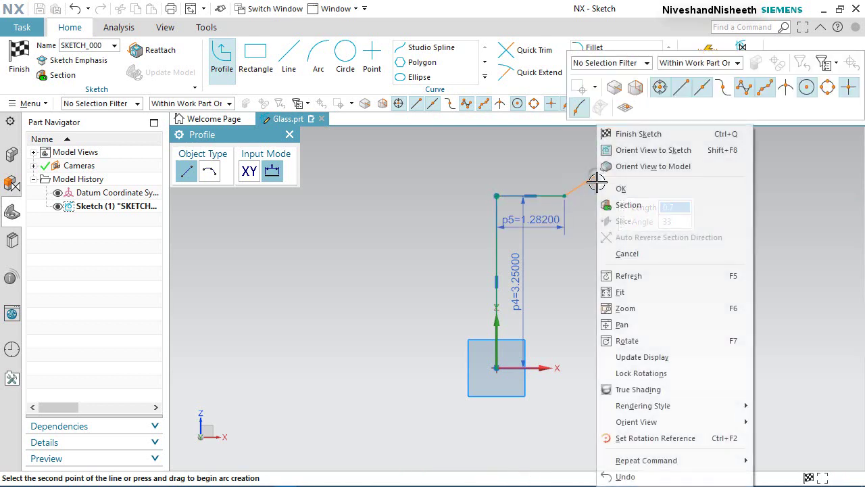
pyautogui.click(620, 189)
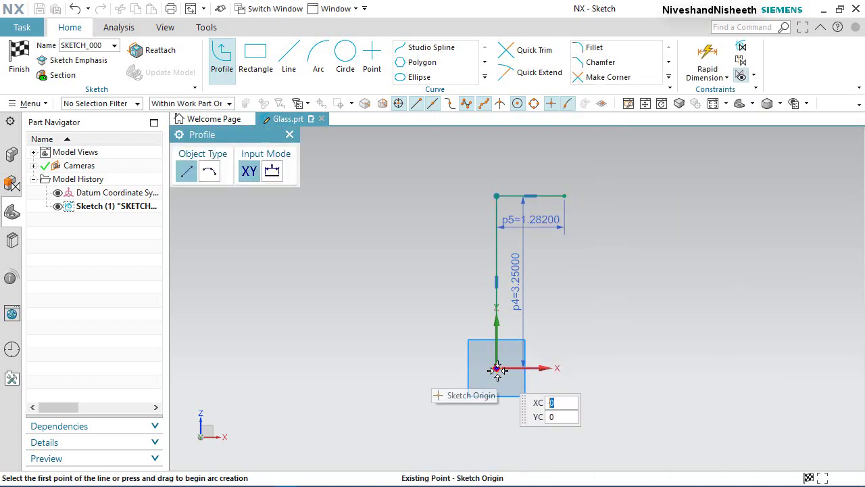
# - Draw a 1.2 long horizontal line along X from the origin and close the profile with a slanted line to the upper line's free end
pyautogui.click(498, 369)
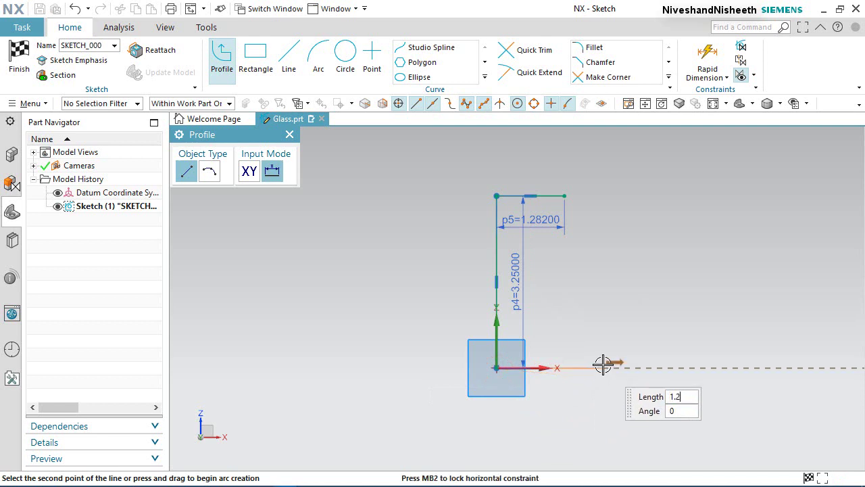
pyautogui.press('Return')
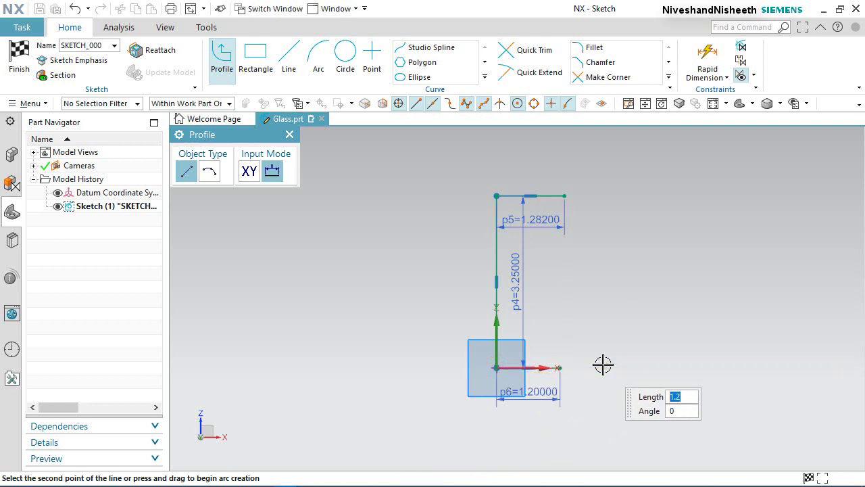
pyautogui.scroll(8, 591, 204)
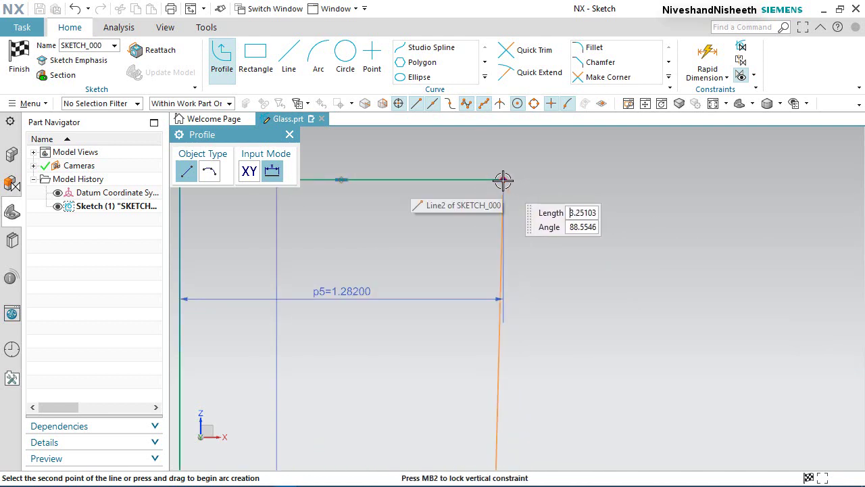
pyautogui.click(502, 179)
pyautogui.rightClick(587, 194)
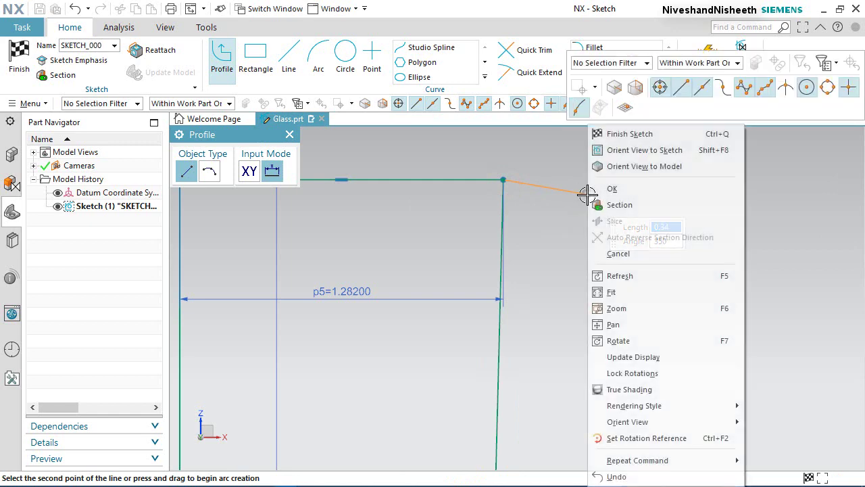
pyautogui.click(602, 188)
pyautogui.rightClick(602, 186)
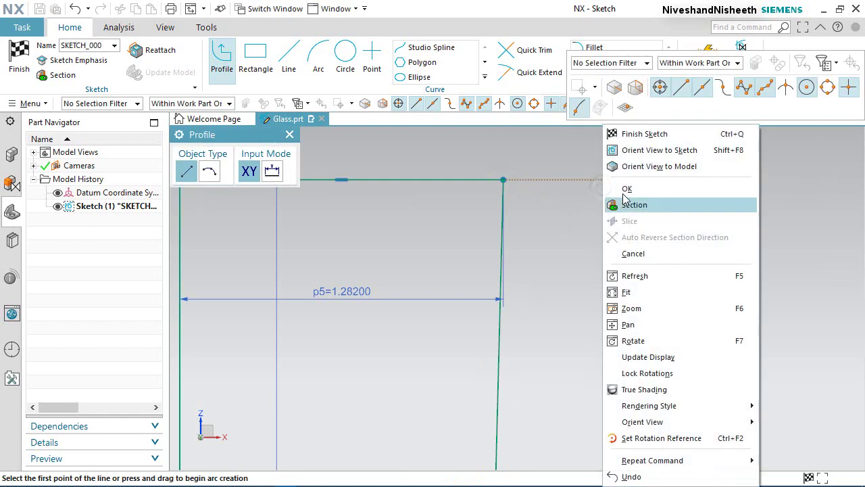
pyautogui.click(623, 188)
# - Move the upper width dimension above the profile and the height dimension outside it, beside the vertical line
pyautogui.scroll(-4, 622, 172)
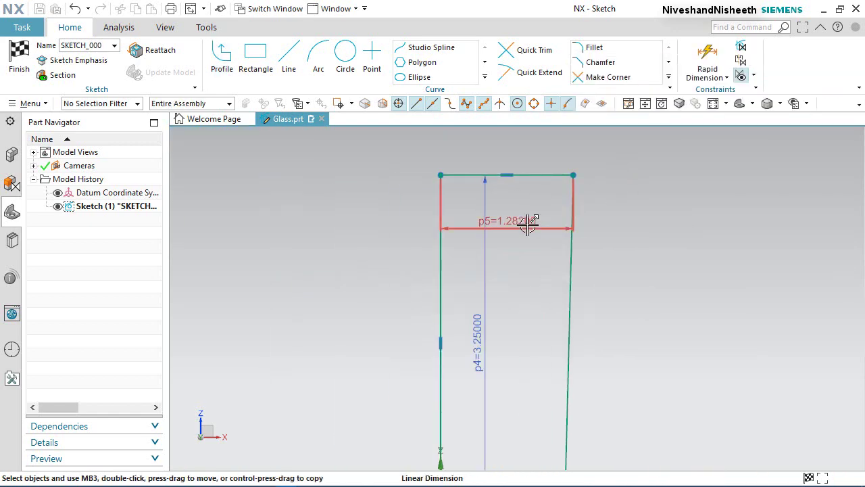
pyautogui.moveTo(572, 226); pyautogui.dragTo(498, 149)
pyautogui.moveTo(487, 328); pyautogui.dragTo(368, 323)
pyautogui.scroll(-2, 616, 197)
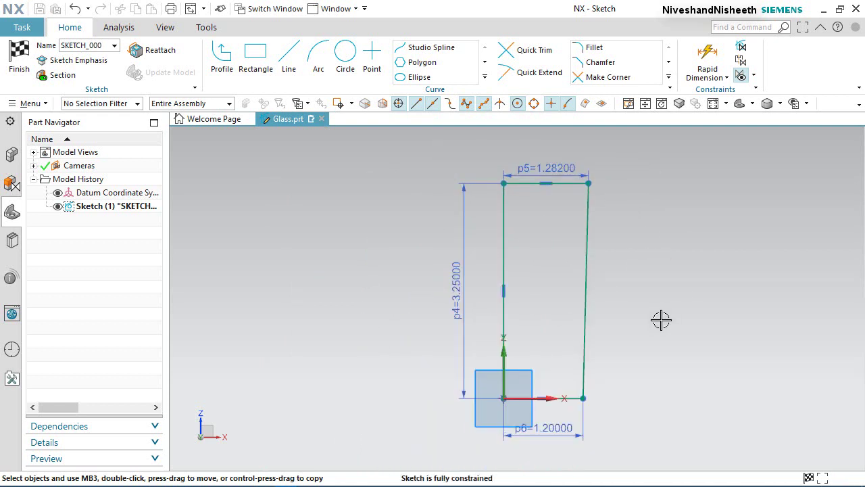
# - Finish the sketch and revolve the profile 360° about its vertical line as a solid body
pyautogui.click(14, 63)
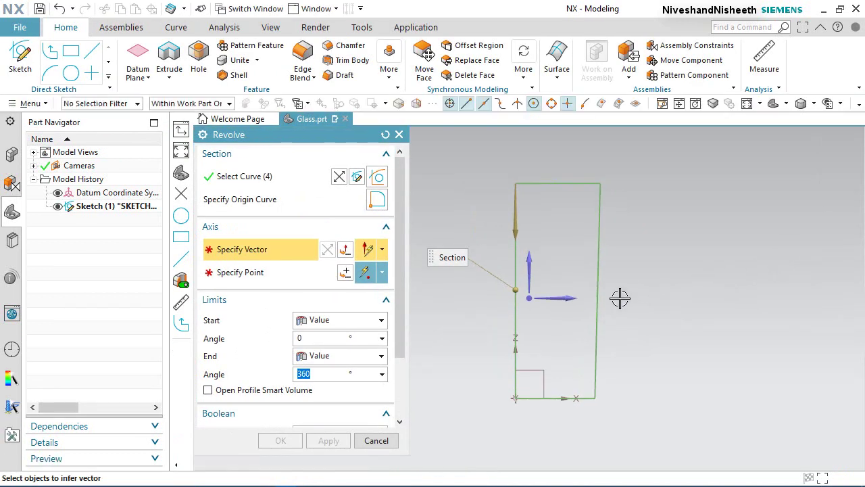
pyautogui.click(518, 311)
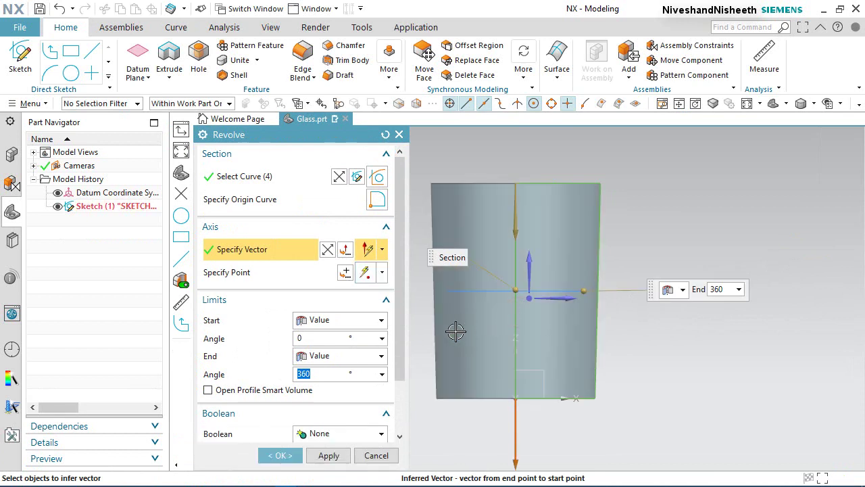
pyautogui.click(280, 456)
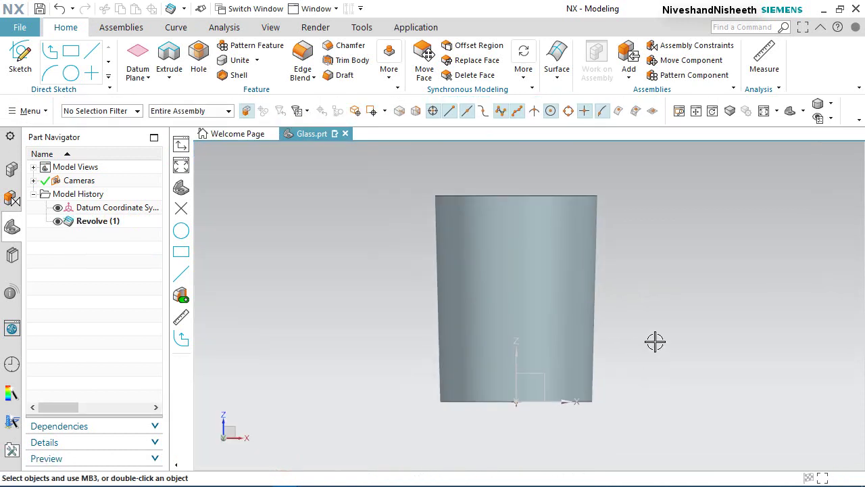
# - Show the body in trimetric view with True Shading on and perspective off
pyautogui.press('Home')
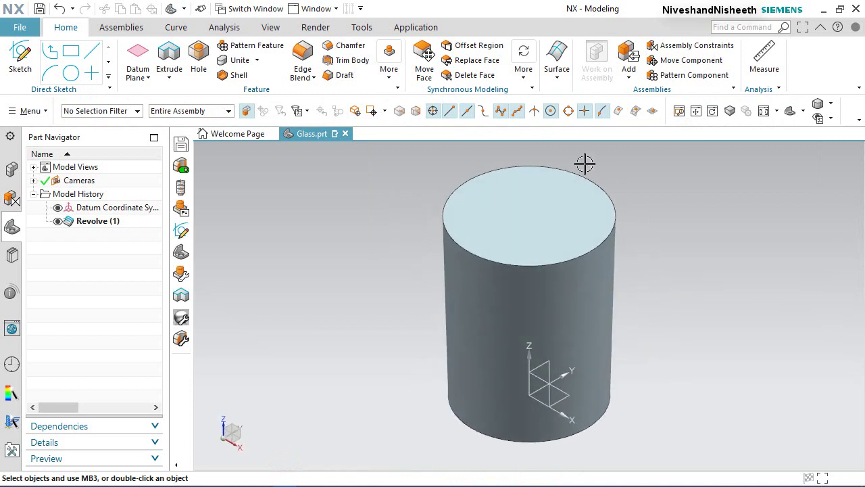
pyautogui.click(271, 27)
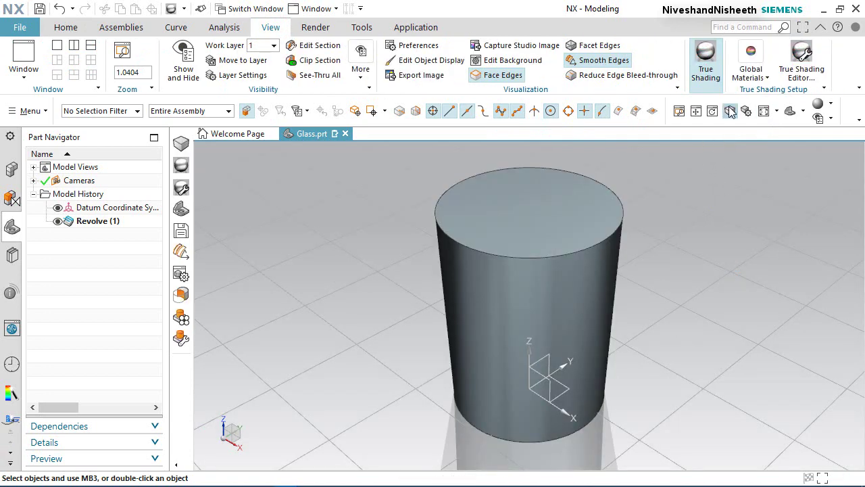
pyautogui.click(729, 110)
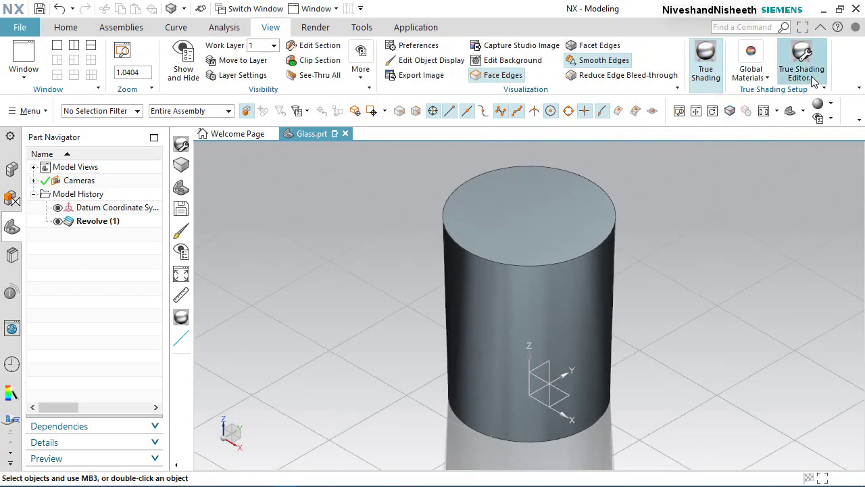
# - In the True Shading Editor, turn off the ground plane grid, planar shadows and floor reflection
pyautogui.click(801, 54)
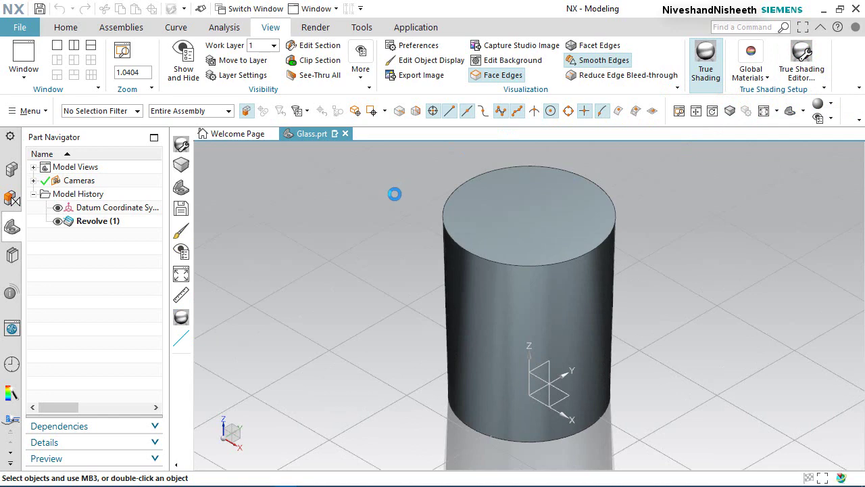
pyautogui.moveTo(402, 213); pyautogui.dragTo(406, 317)
pyautogui.click(206, 315)
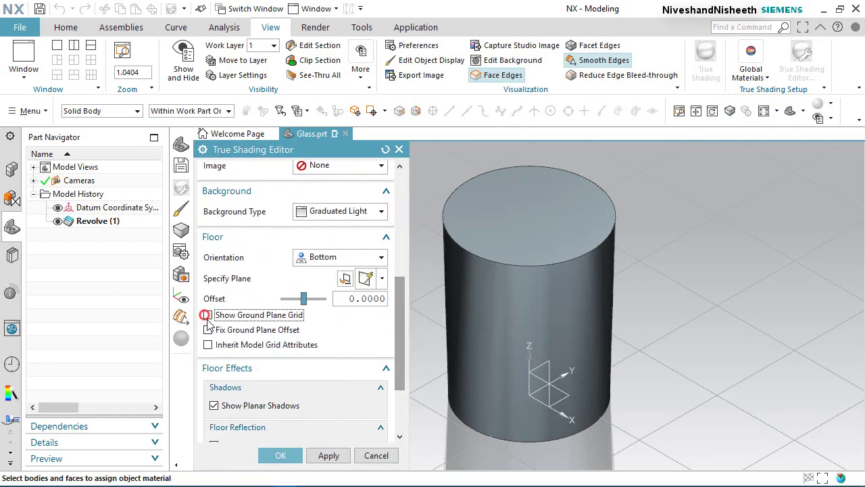
pyautogui.click(215, 406)
pyautogui.scroll(-2, 222, 406)
pyautogui.click(215, 404)
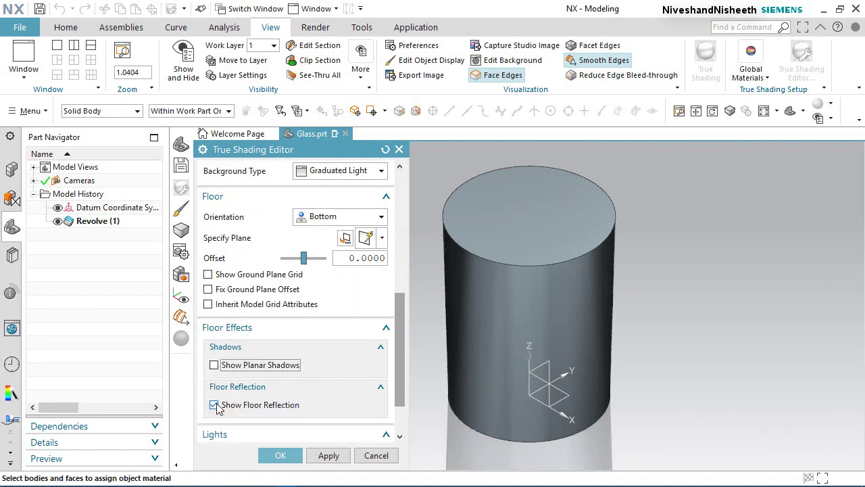
pyautogui.click(215, 405)
# - Set the active scene lights to Scene Lighting 5, make the brightness slightly brighter and accept the shading settings
pyautogui.scroll(-3, 323, 403)
pyautogui.click(368, 399)
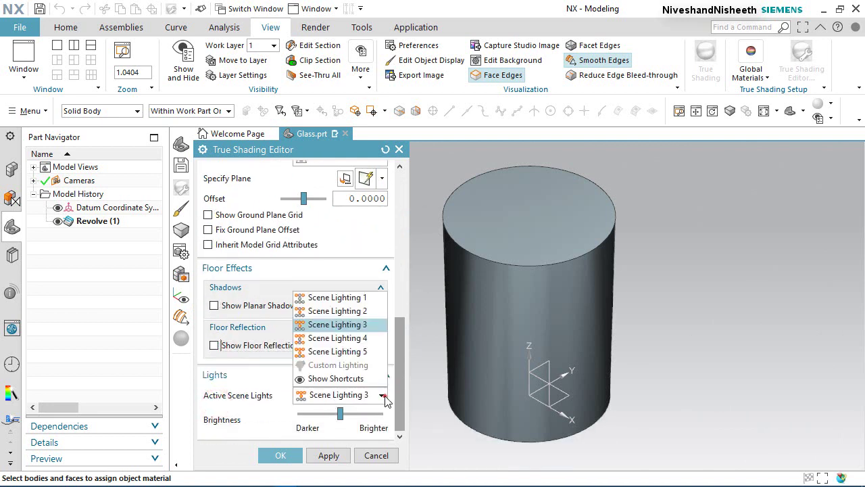
pyautogui.click(356, 354)
pyautogui.moveTo(342, 416); pyautogui.dragTo(355, 426)
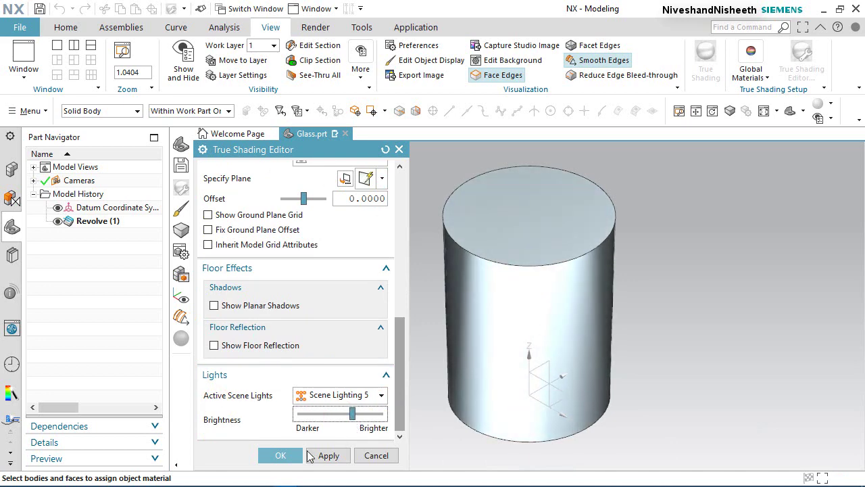
pyautogui.click(280, 455)
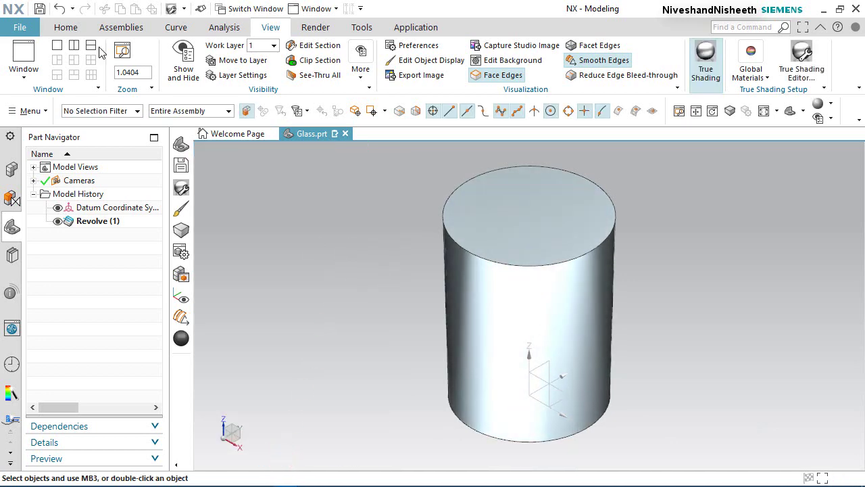
# - Set the advanced visualization resolution to Extra Fine in the Visualization Preferences and return the model to the trimetric view
pyautogui.click(68, 27)
pyautogui.click(24, 25)
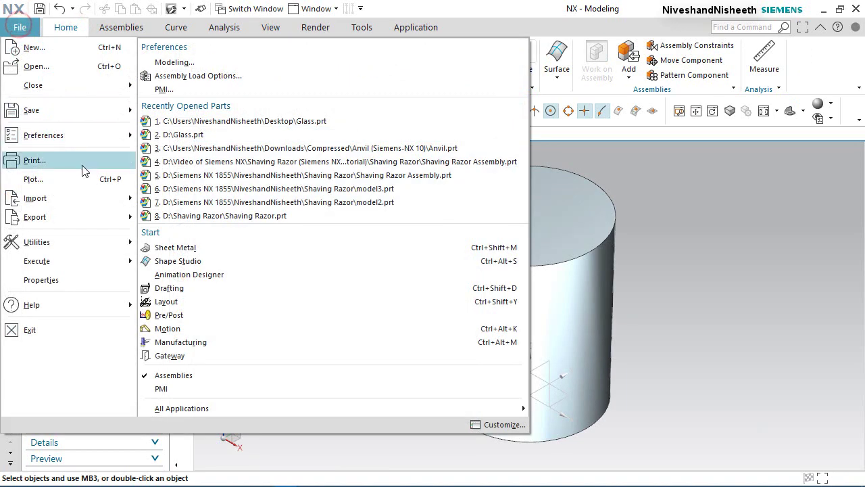
pyautogui.click(110, 136)
pyautogui.click(212, 224)
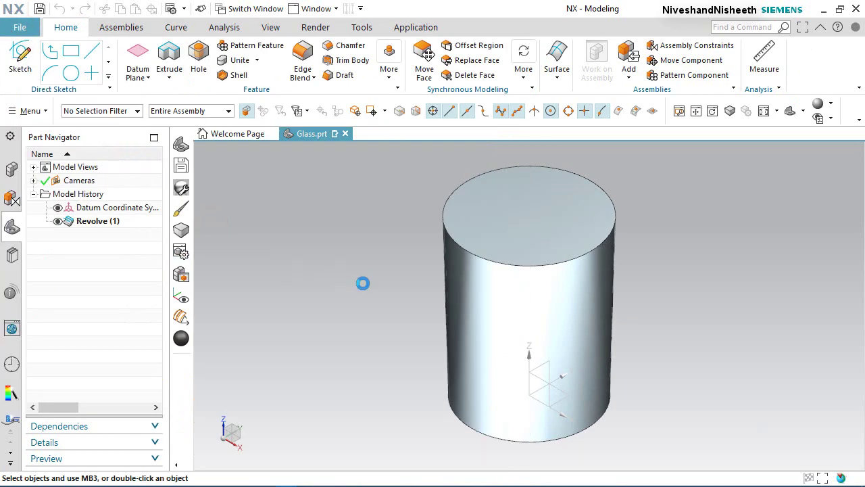
pyautogui.click(522, 338)
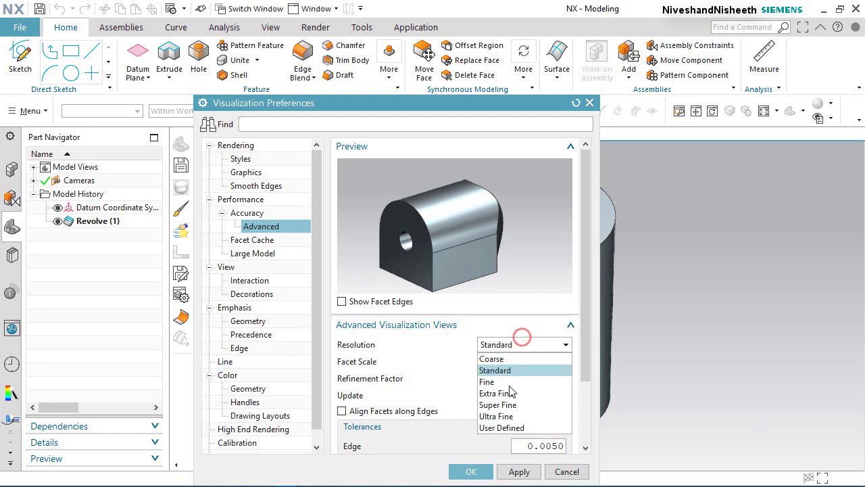
pyautogui.click(504, 393)
pyautogui.click(473, 471)
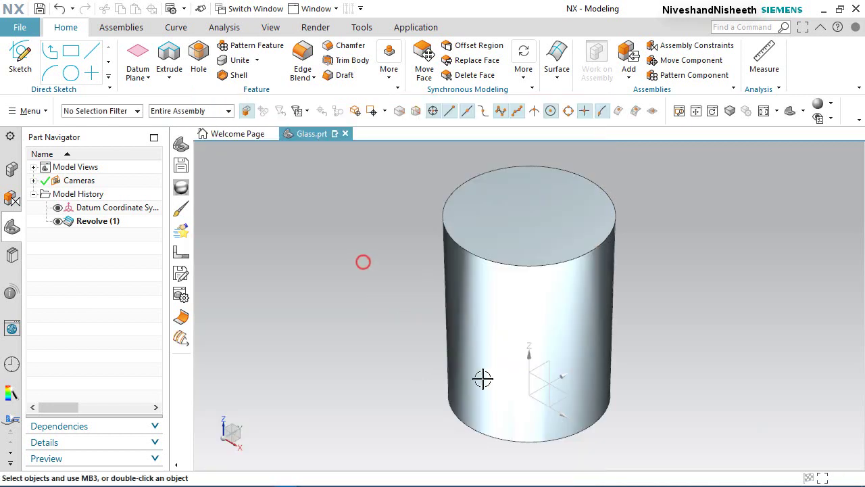
pyautogui.moveTo(483, 378); pyautogui.dragTo(409, 315, button='middle')
pyautogui.press('Home')
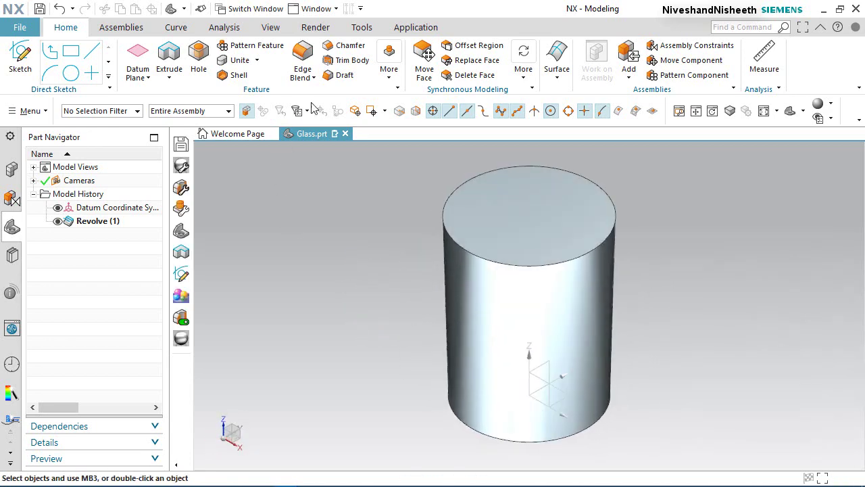
# - Change the revolved body's display color to a light beige with RGB 210, 206, 185 in Edit Object Display
pyautogui.click(271, 27)
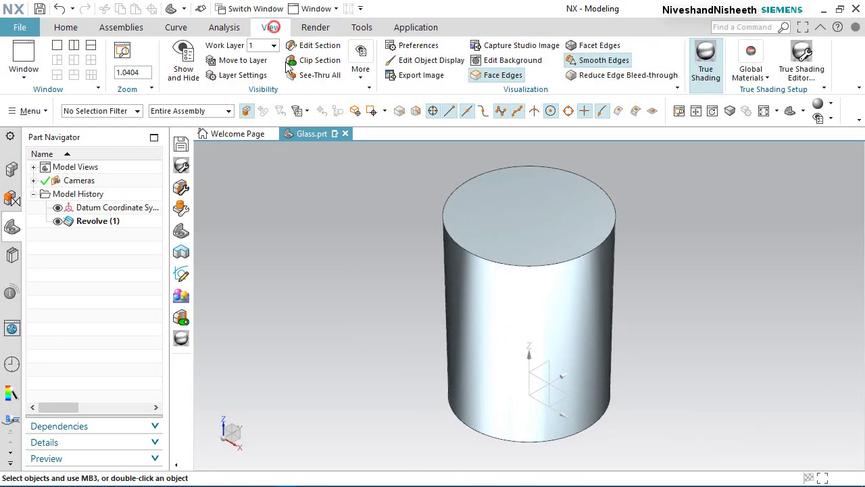
pyautogui.click(430, 60)
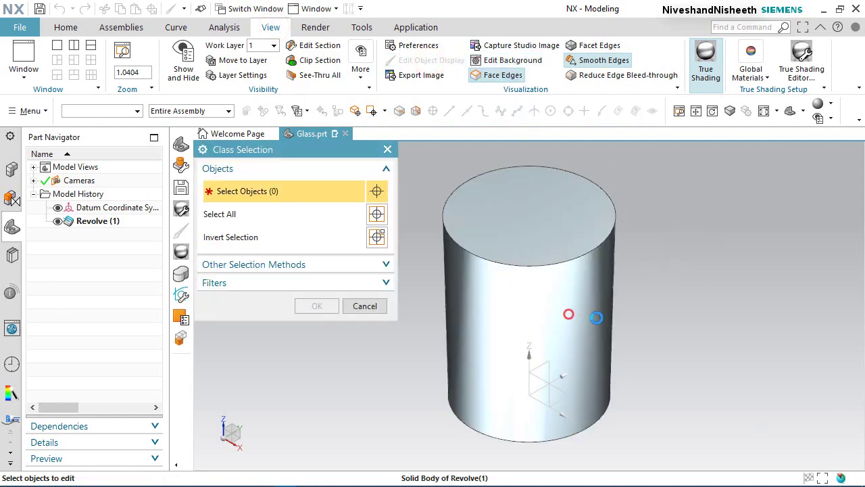
pyautogui.click(569, 314)
pyautogui.middleClick(648, 309)
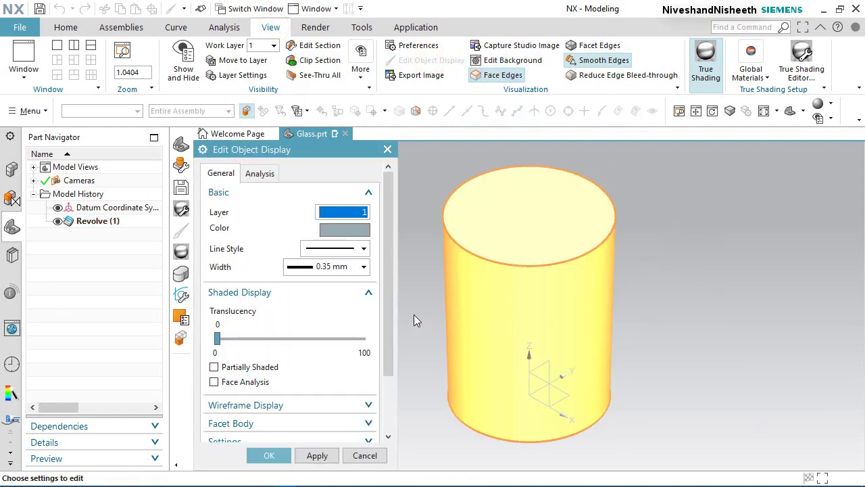
pyautogui.click(345, 230)
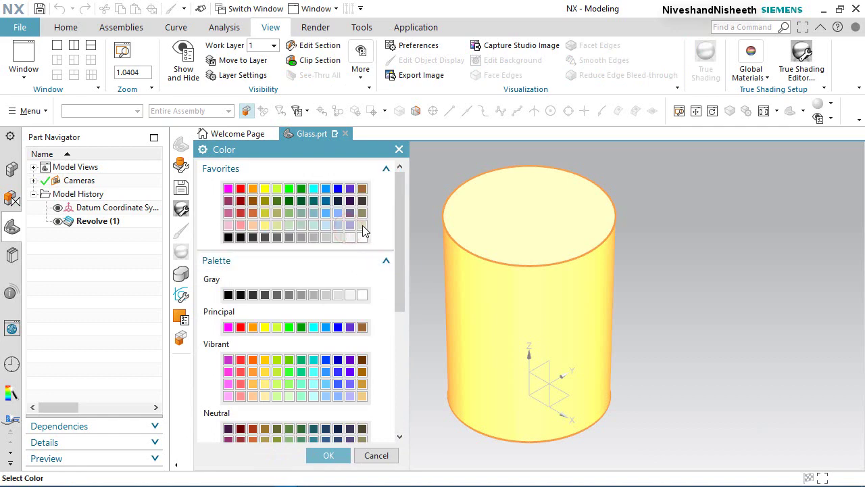
pyautogui.rightClick(362, 230)
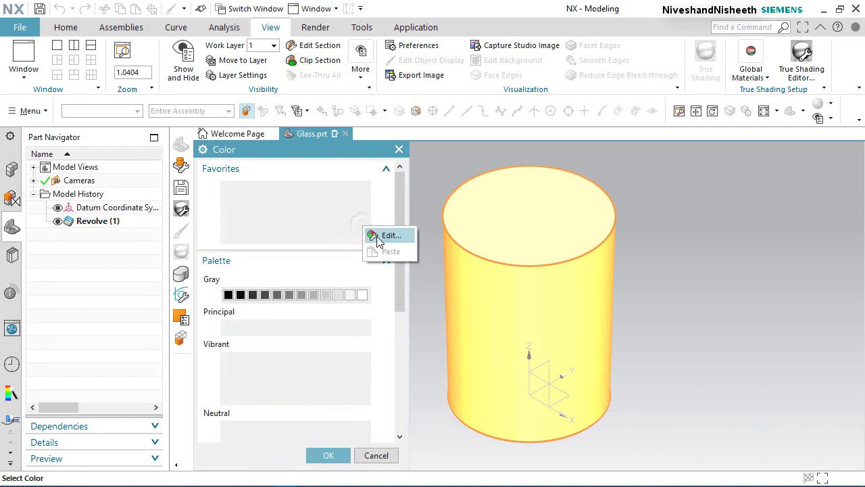
pyautogui.click(373, 234)
pyautogui.click(504, 273)
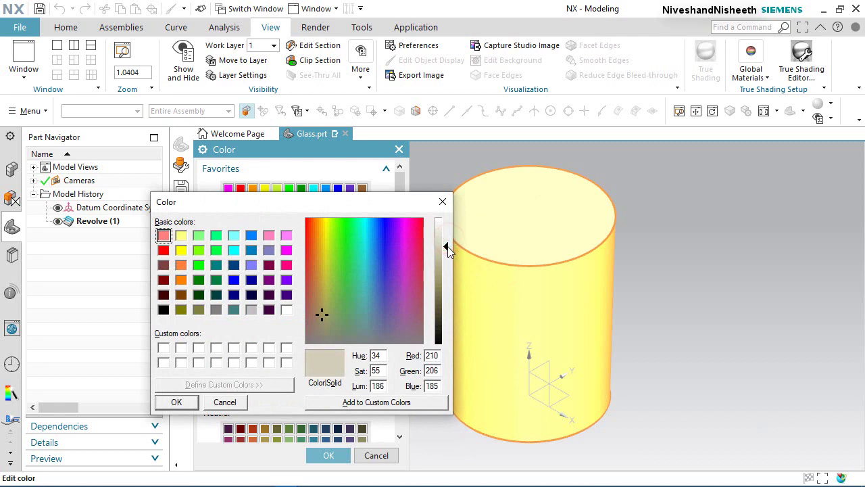
pyautogui.click(188, 402)
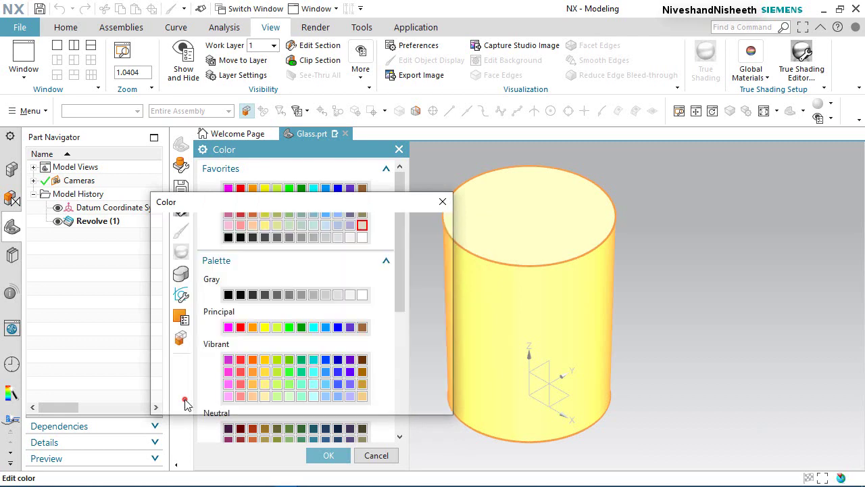
pyautogui.click(328, 456)
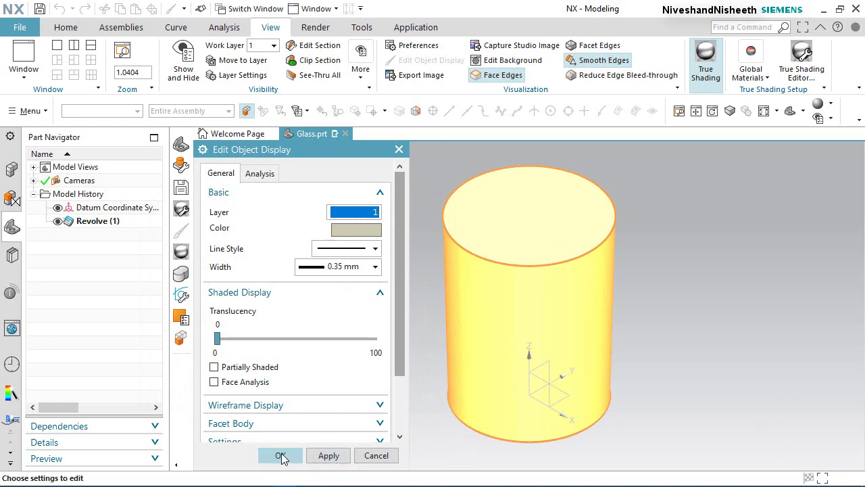
pyautogui.click(280, 455)
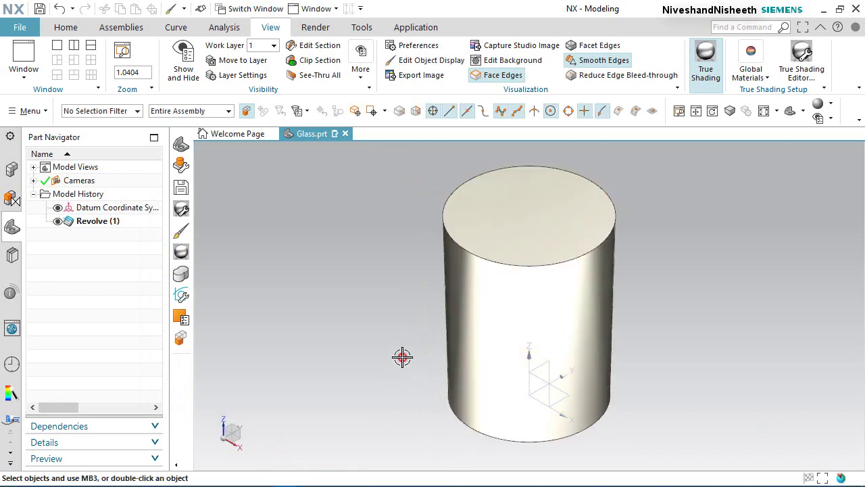
# - Save the part with its new display settings
pyautogui.click(62, 27)
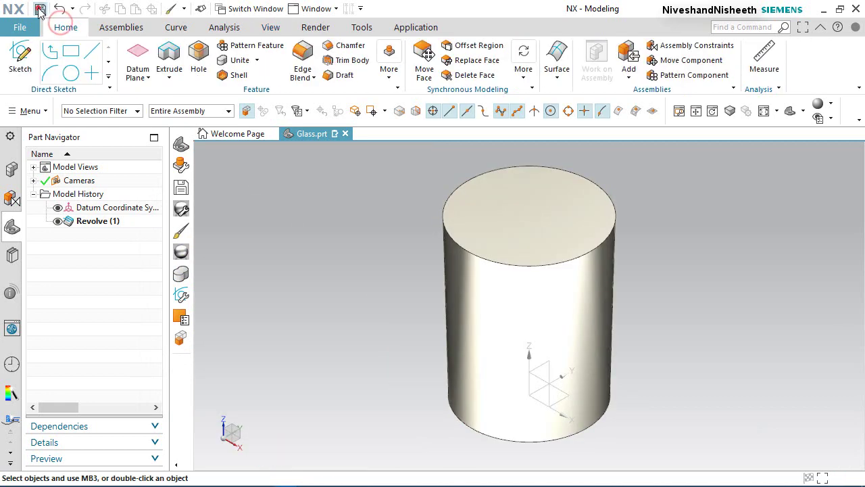
pyautogui.click(40, 10)
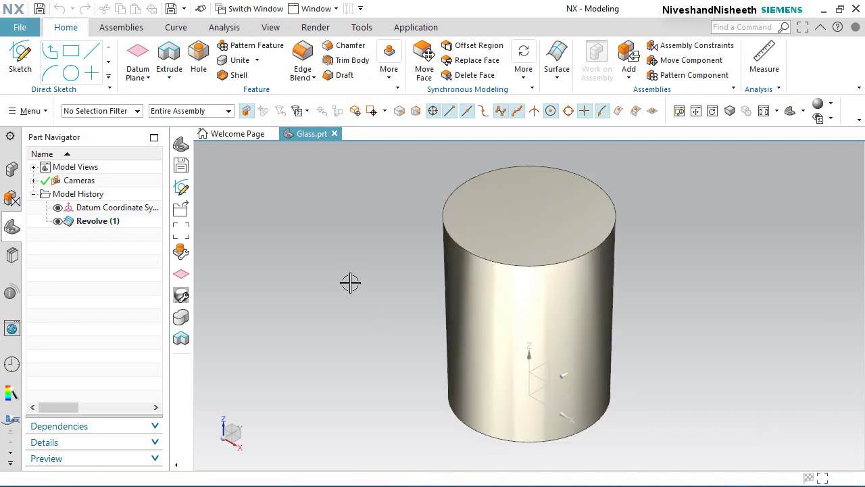
pyautogui.rightClick(351, 282)
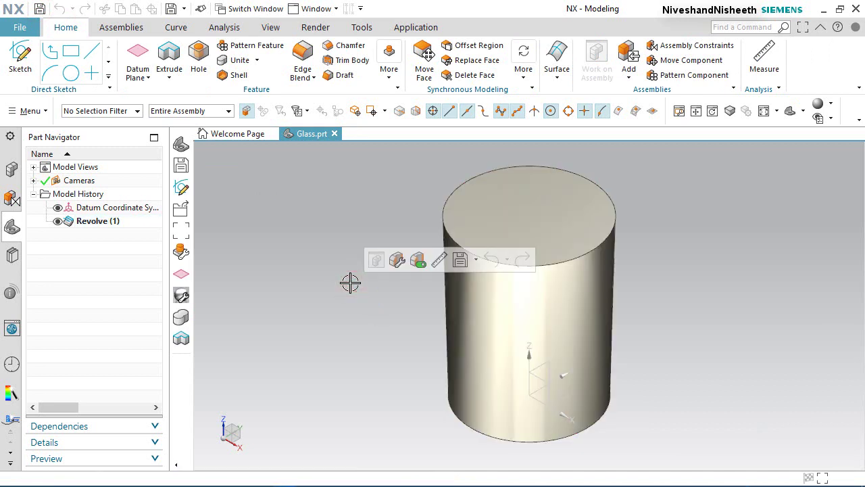
# - Create a sketch on the circular bottom face of the revolved body
pyautogui.click(20, 58)
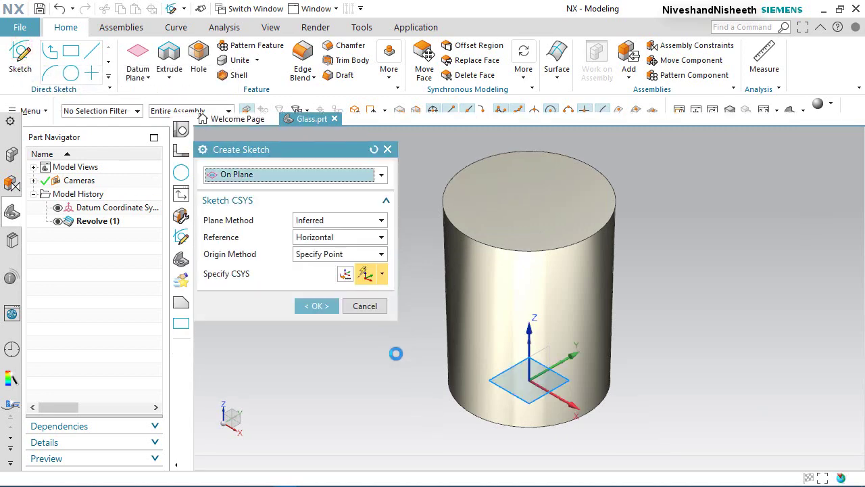
pyautogui.moveTo(438, 424); pyautogui.dragTo(423, 361, button='middle')
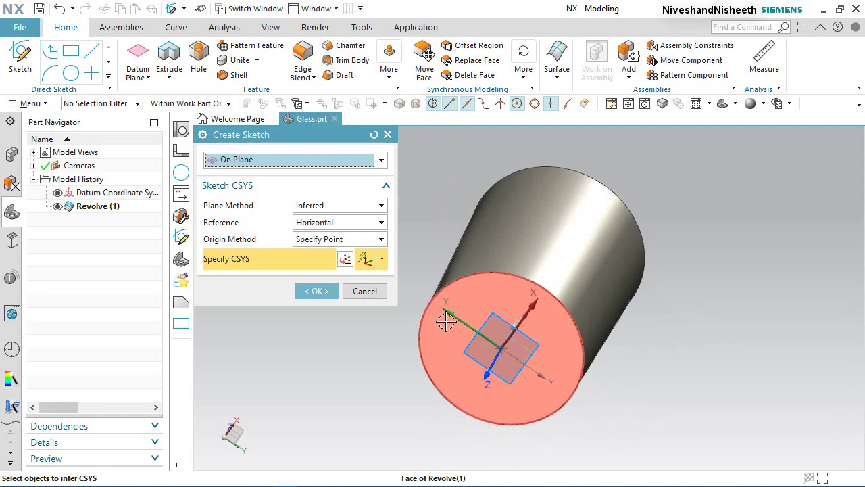
pyautogui.click(433, 341)
pyautogui.click(331, 293)
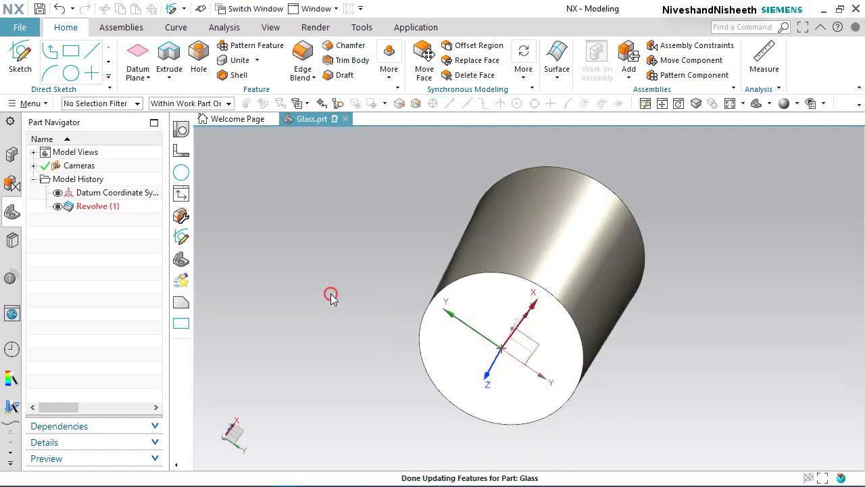
pyautogui.moveTo(534, 386)
pyautogui.mouseDown(button='middle')
pyautogui.moveTo(515, 367)
pyautogui.moveTo(534, 352)
pyautogui.moveTo(558, 356)
pyautogui.moveTo(639, 315)
pyautogui.mouseUp(button='middle')
pyautogui.moveTo(743, 232); pyautogui.dragTo(726, 232, button='right')
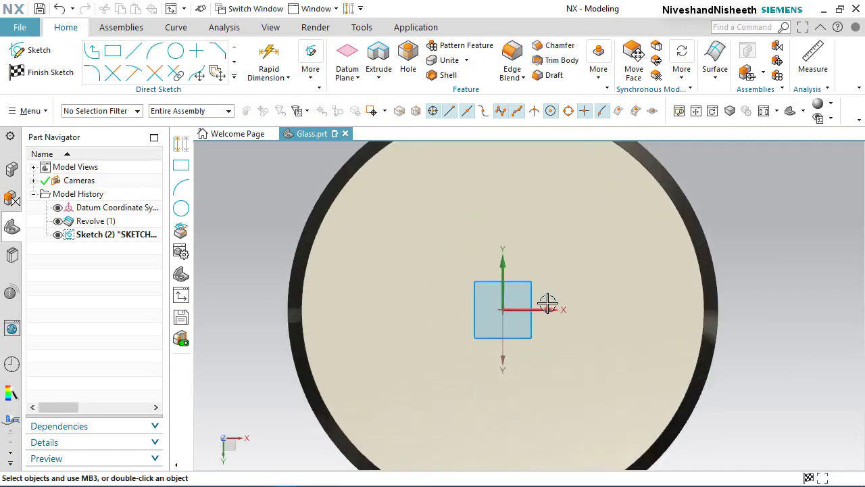
# - Project the bottom face's circular edge into the sketch and convert the projected circle to a reference curve
pyautogui.click(232, 77)
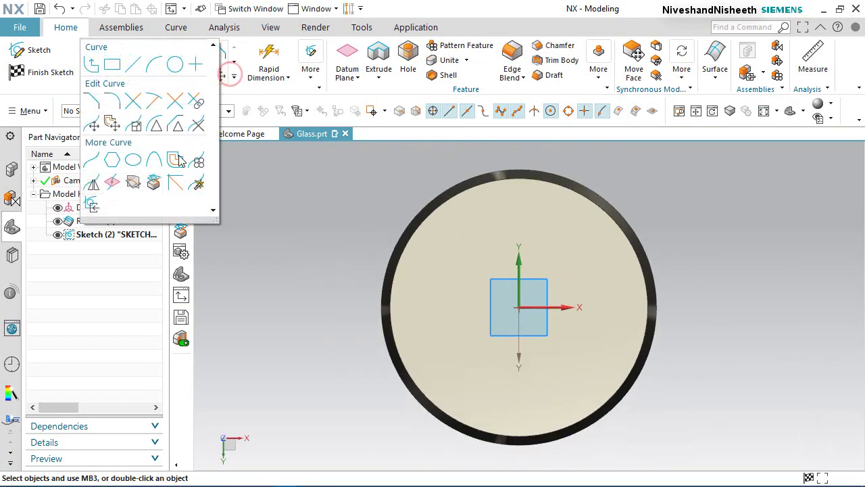
pyautogui.click(154, 178)
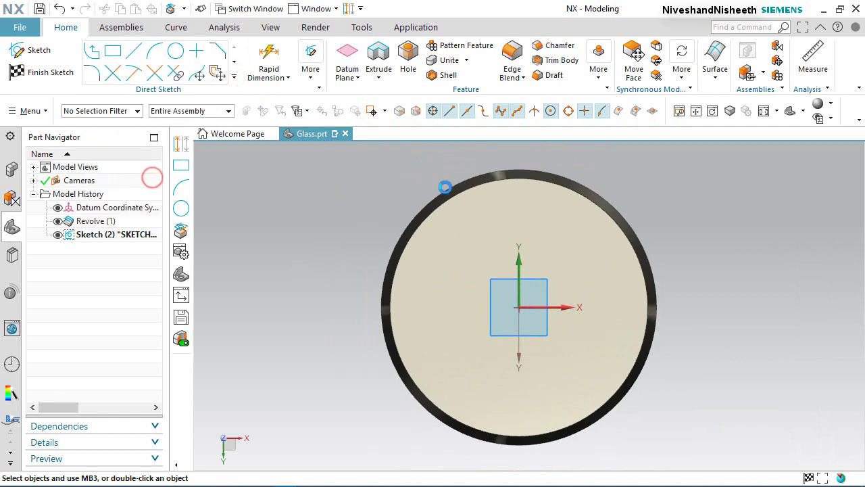
pyautogui.click(480, 184)
pyautogui.click(269, 242)
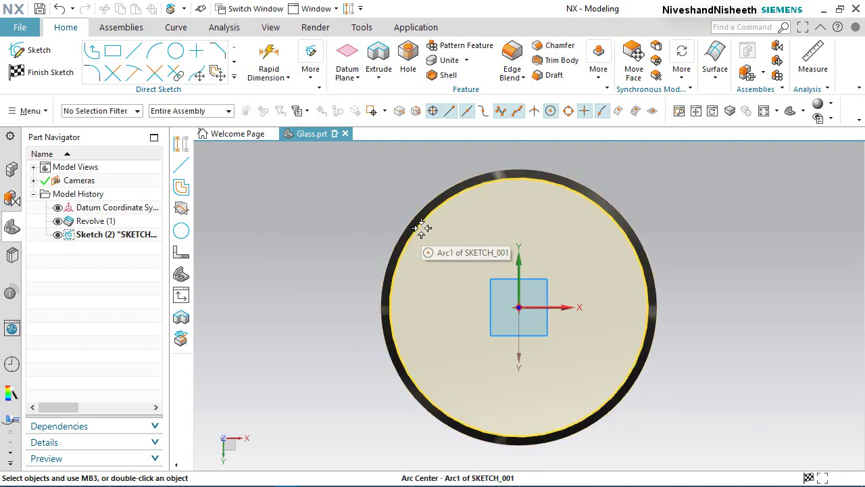
pyautogui.click(420, 227)
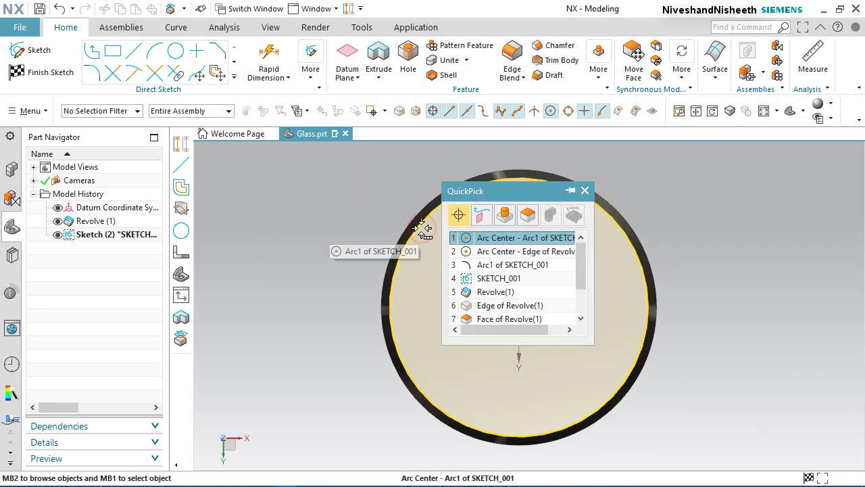
pyautogui.click(498, 268)
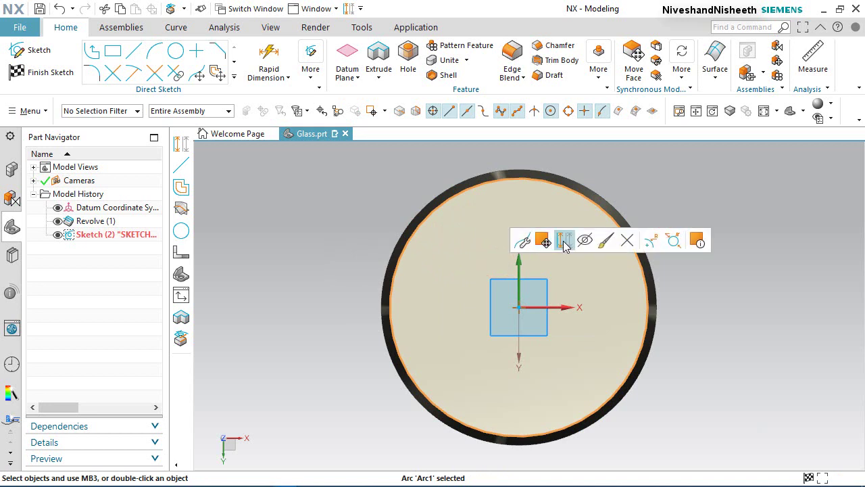
pyautogui.click(564, 242)
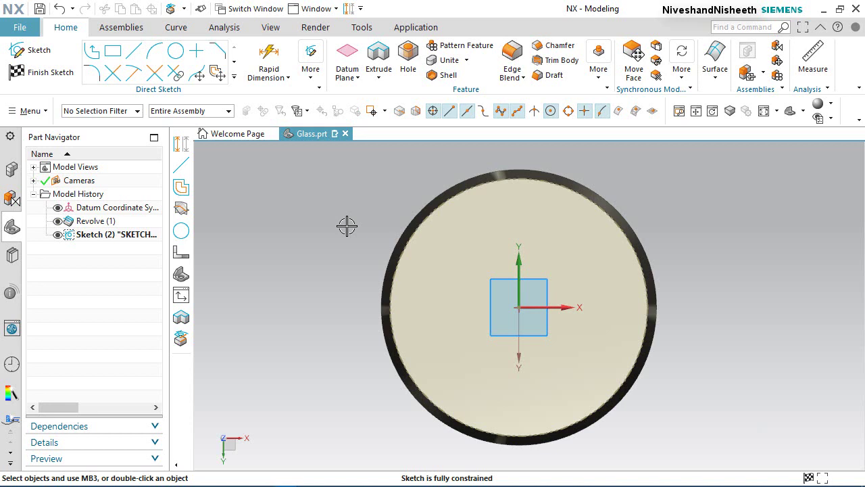
# - Sketch a center-and-endpoints arc around the origin below the X axis, with a radius of about 0.92, inside the reference circle
pyautogui.click(153, 51)
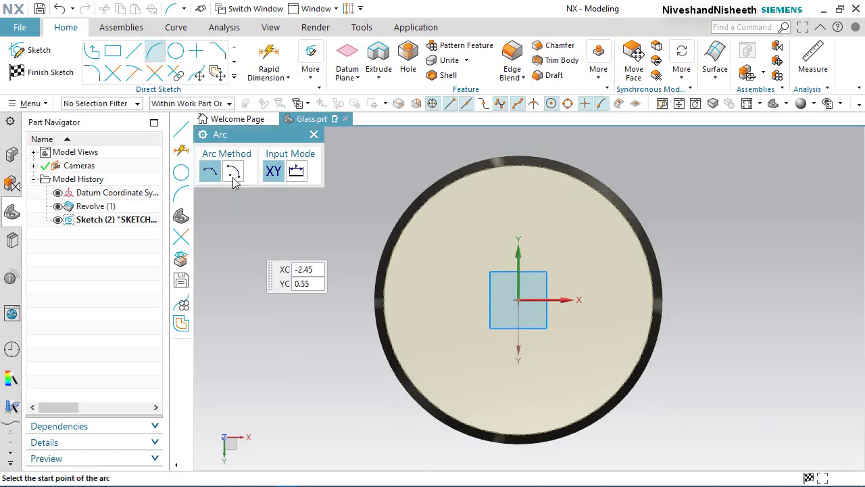
pyautogui.click(232, 173)
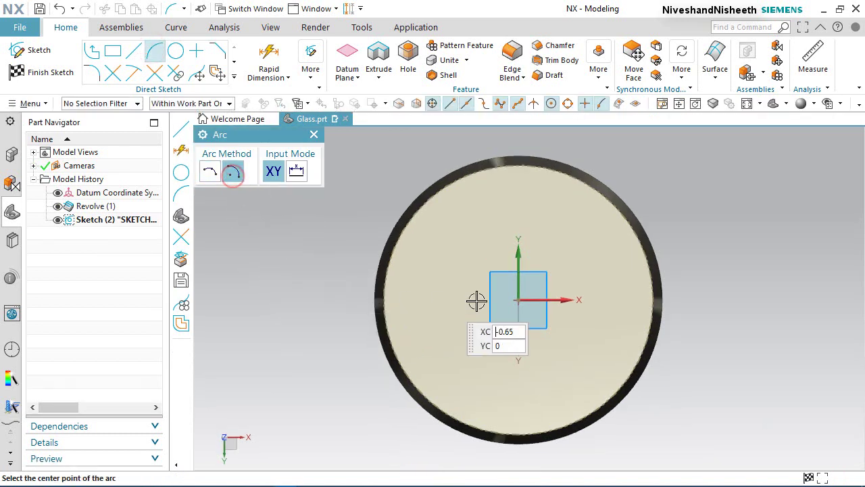
pyautogui.click(518, 300)
pyautogui.click(465, 388)
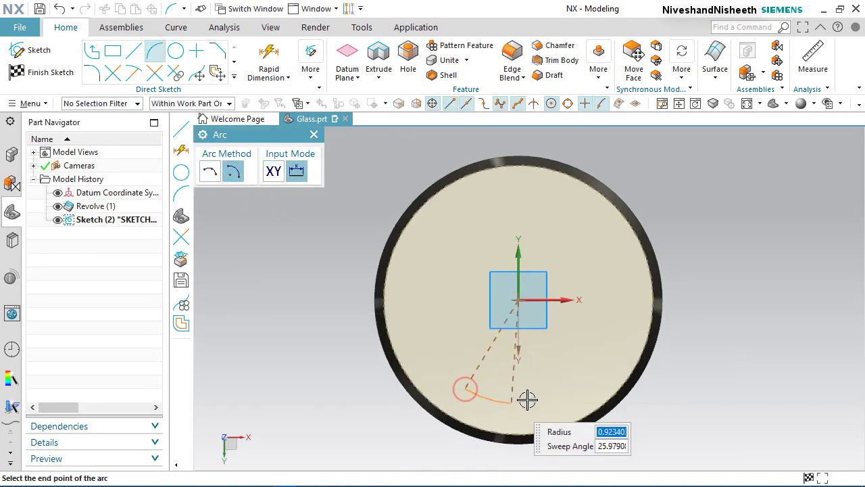
pyautogui.click(589, 383)
pyautogui.rightClick(280, 276)
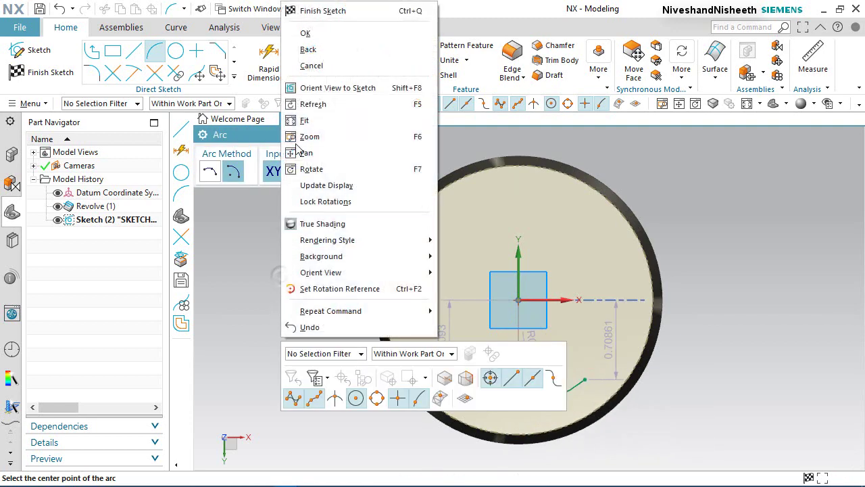
pyautogui.click(297, 33)
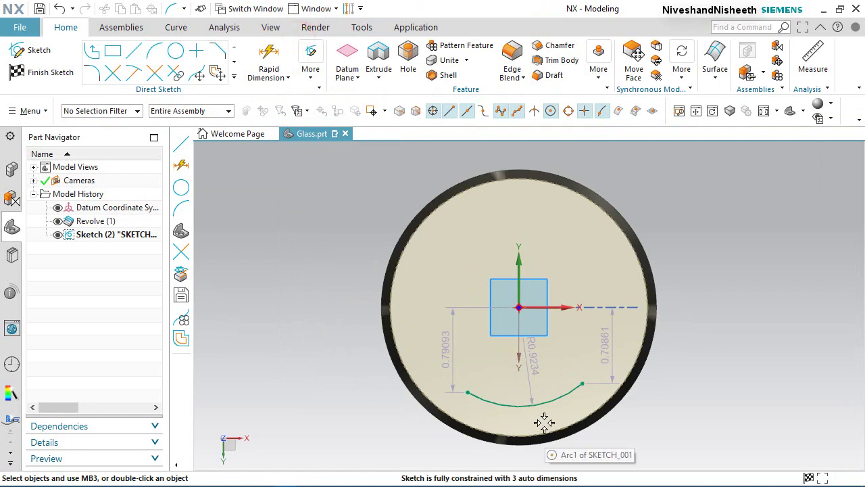
# - Constrain the midpoint of the arc to lie on the Y axis
pyautogui.click(526, 405)
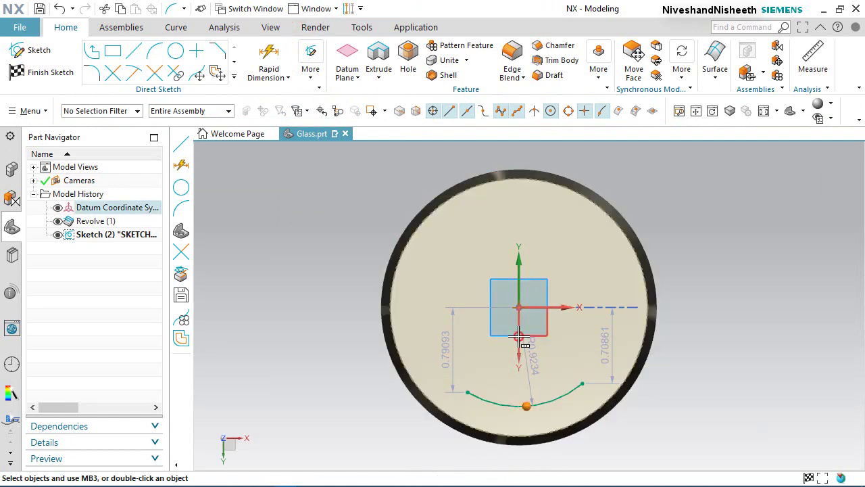
pyautogui.click(518, 338)
pyautogui.click(574, 355)
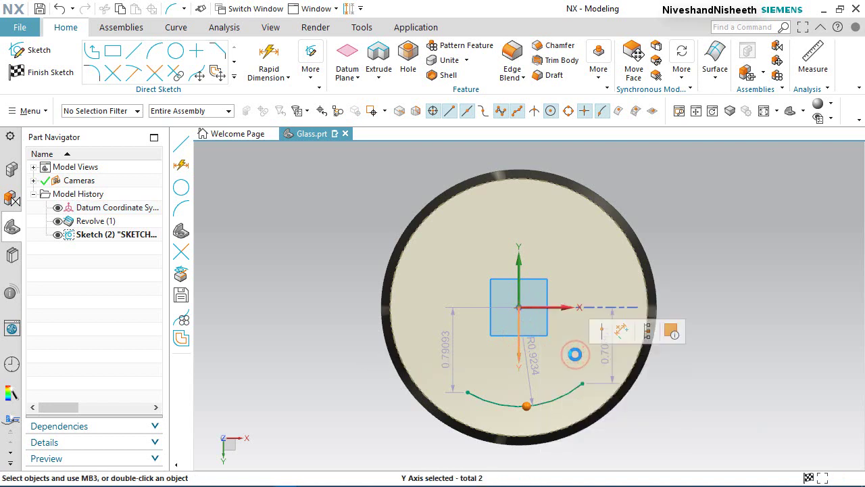
pyautogui.click(600, 338)
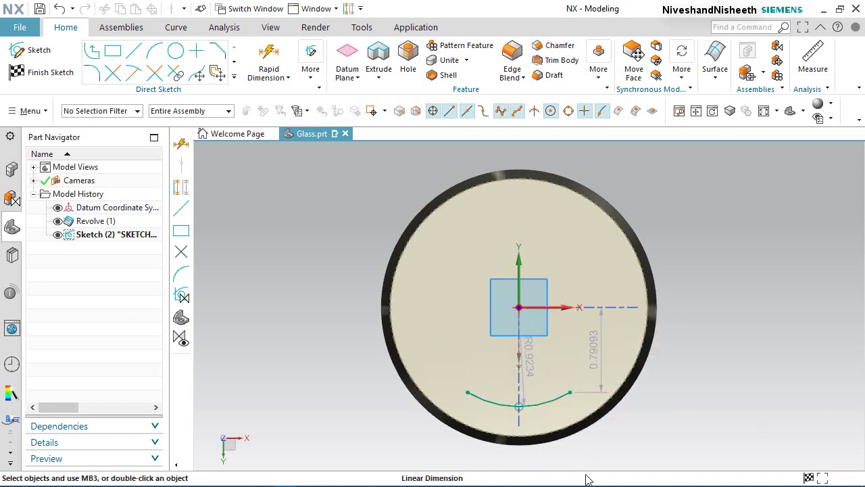
# - Dimension the horizontal distance between the two endpoints of the arc and set it to 0.75
pyautogui.click(268, 60)
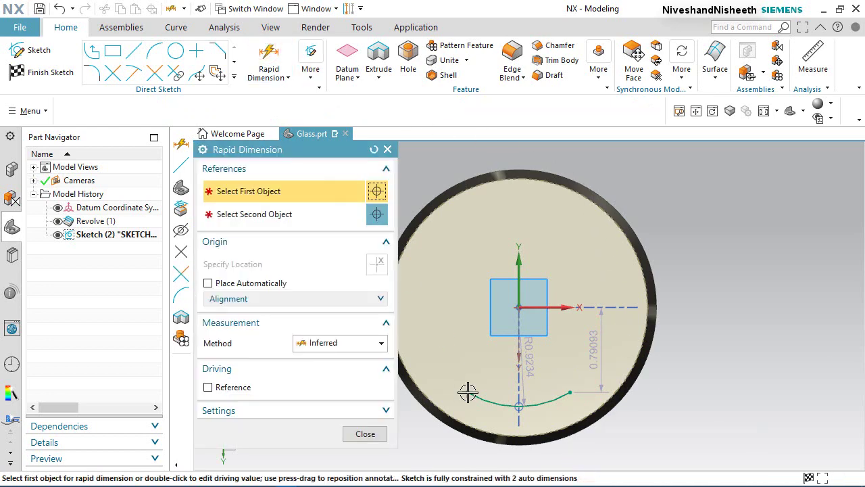
pyautogui.click(466, 395)
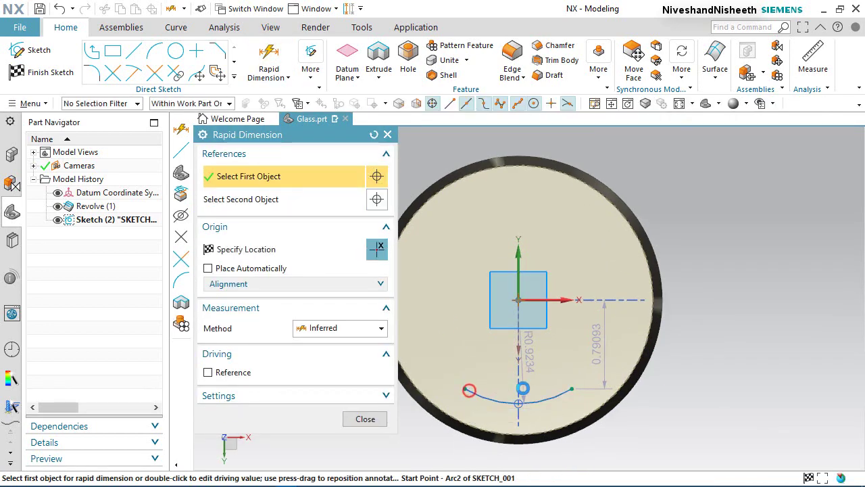
pyautogui.click(571, 389)
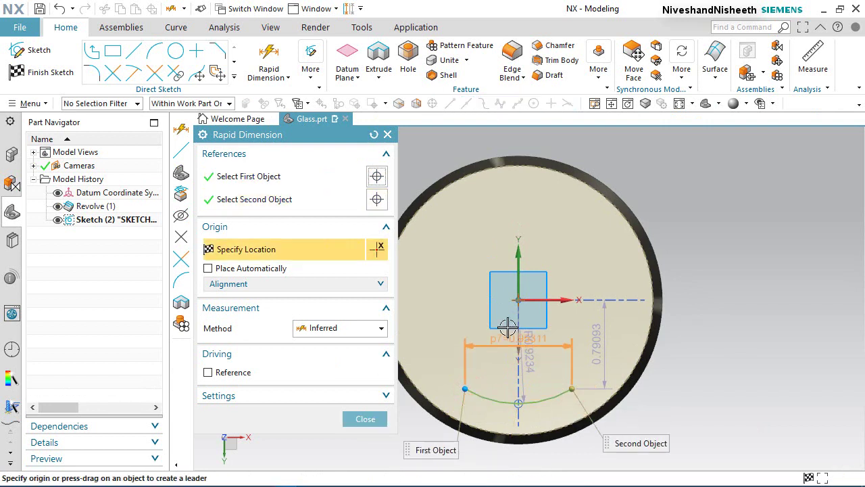
pyautogui.click(518, 222)
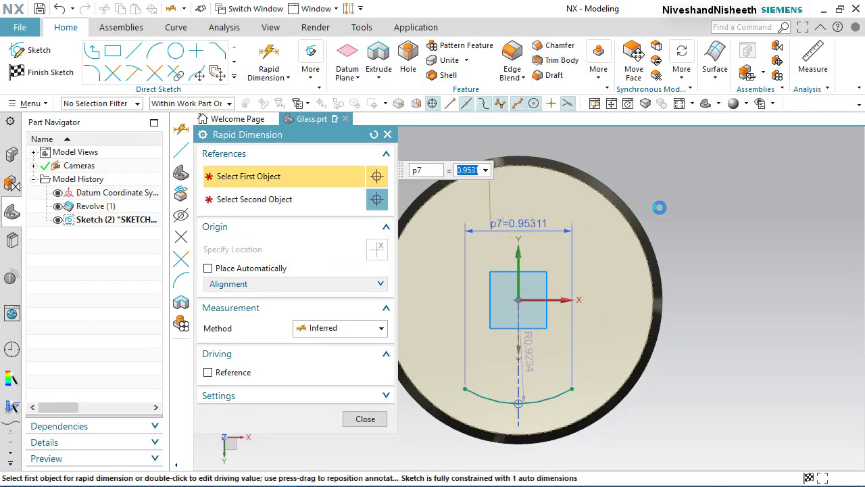
pyautogui.press('Return')
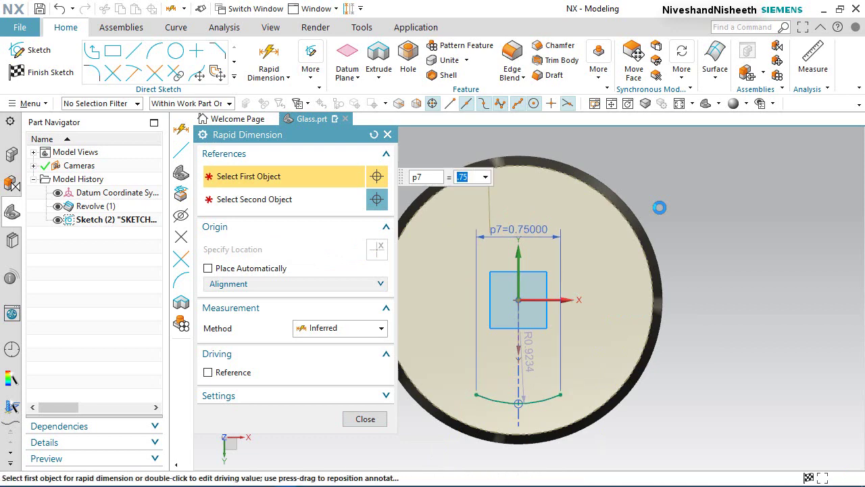
pyautogui.click(377, 419)
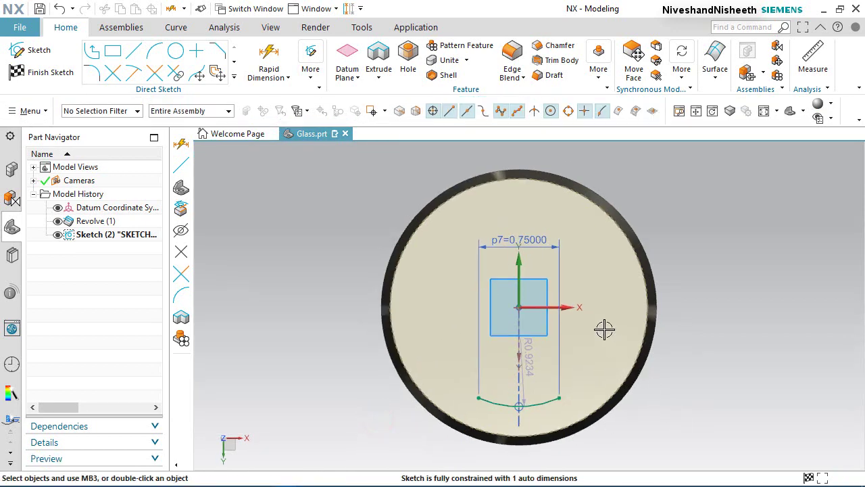
# - Sketch two vertical lines about 0.46 long downward from the arc's endpoints, extending past the reference circle
pyautogui.scroll(4, 572, 392)
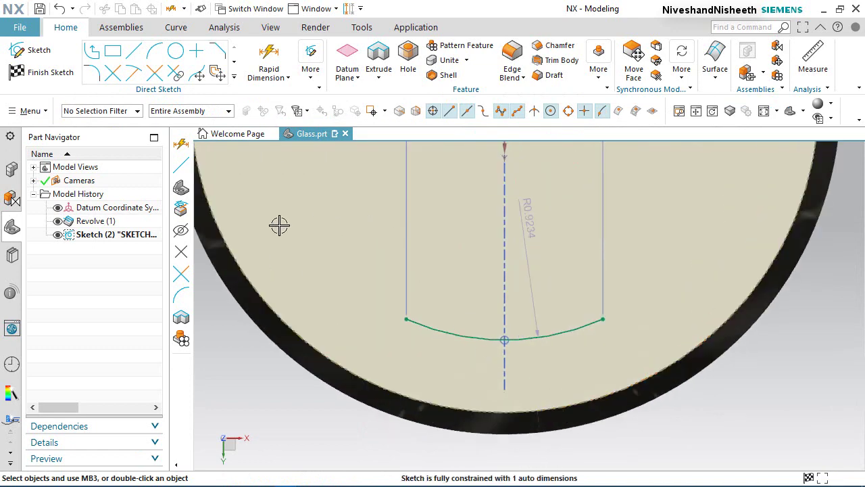
pyautogui.press('l')
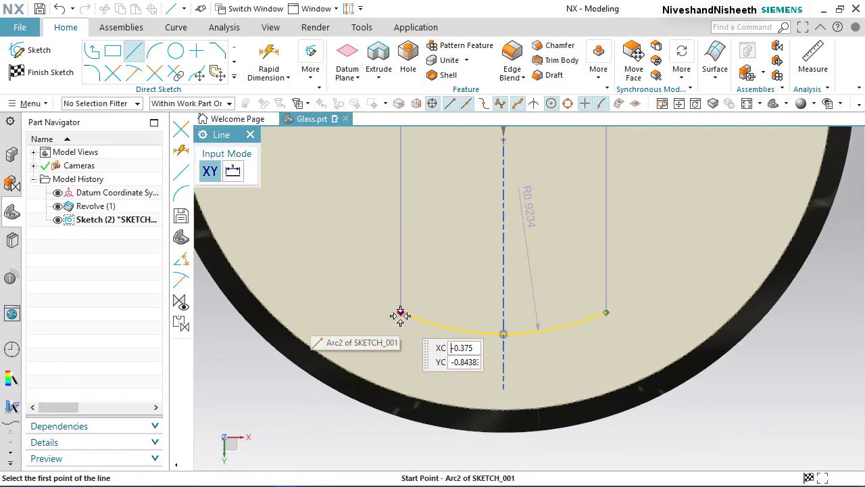
pyautogui.click(400, 313)
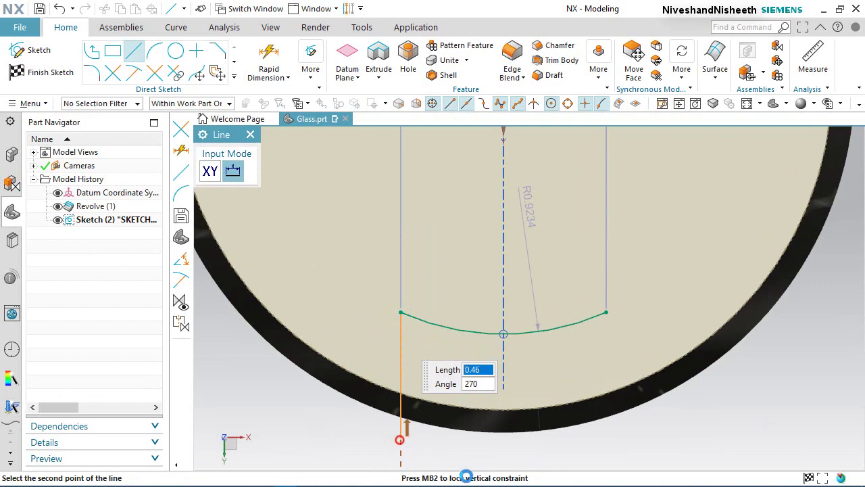
pyautogui.click(400, 440)
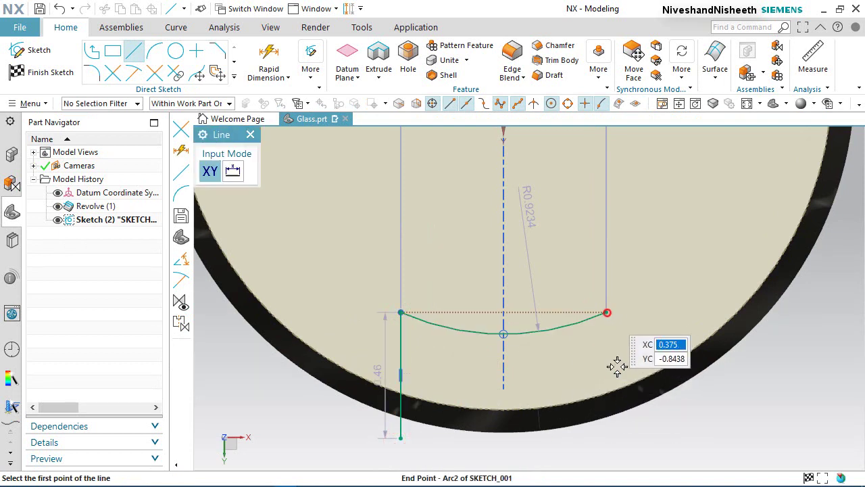
pyautogui.click(606, 313)
pyautogui.click(607, 438)
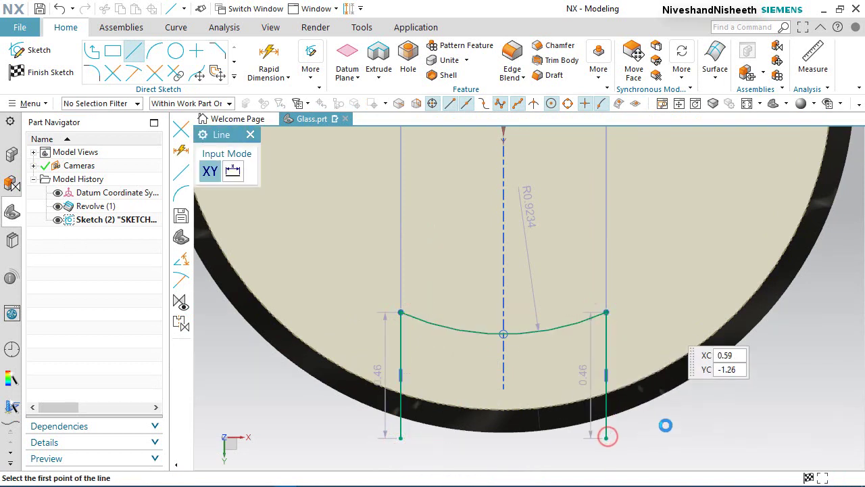
pyautogui.press('Escape')
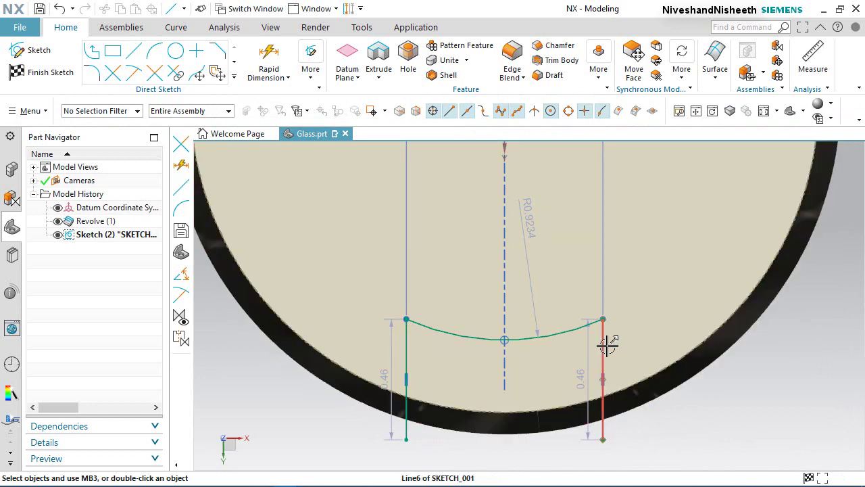
# - Constrain the two vertical lines to equal length
pyautogui.click(607, 345)
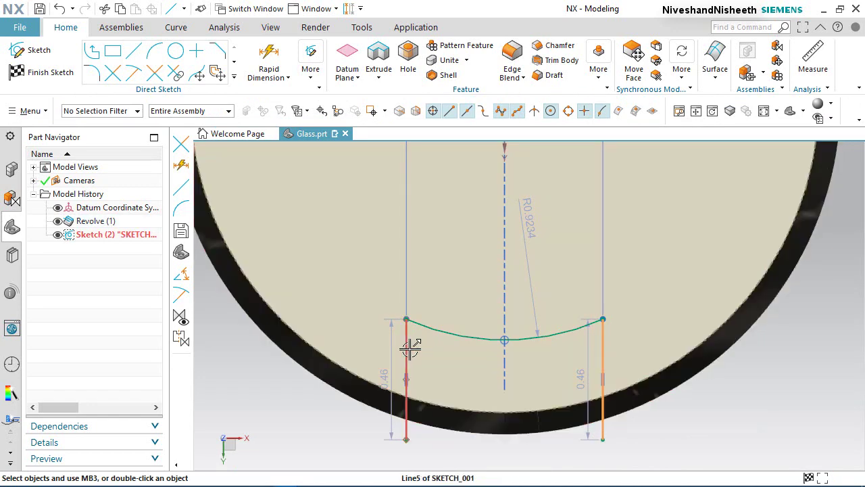
pyautogui.click(408, 349)
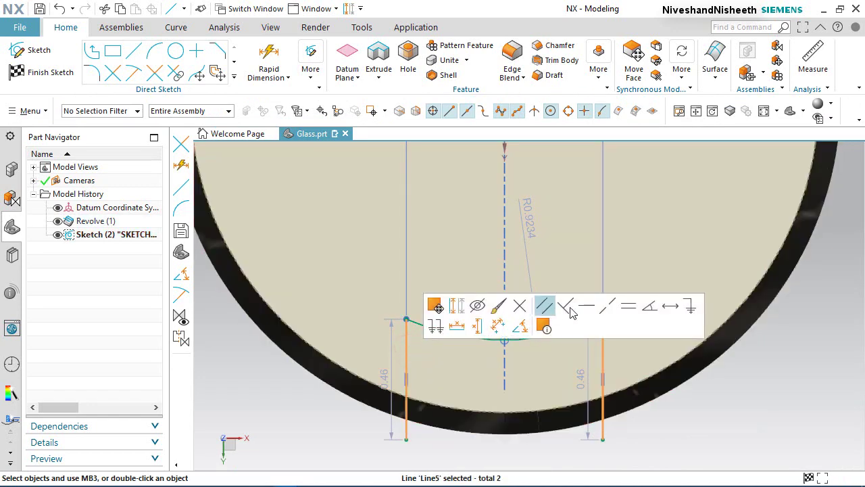
pyautogui.click(628, 308)
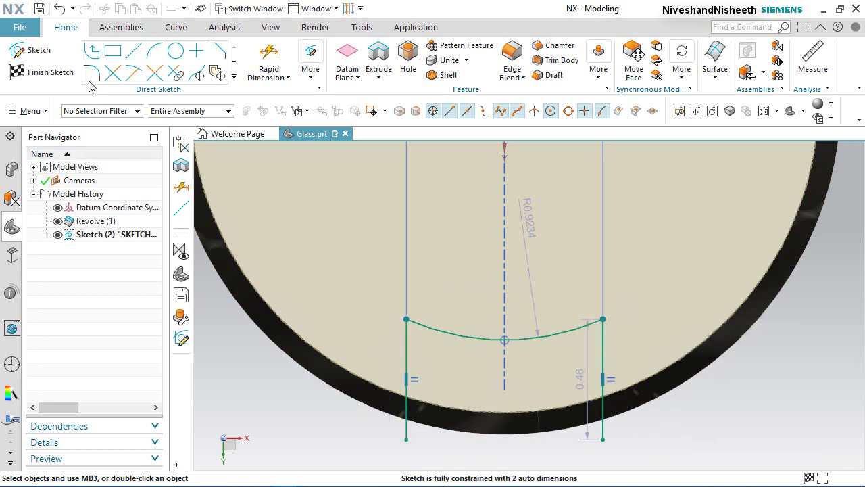
# - Trim the portions of both vertical lines that extend beyond the reference circle
pyautogui.click(113, 74)
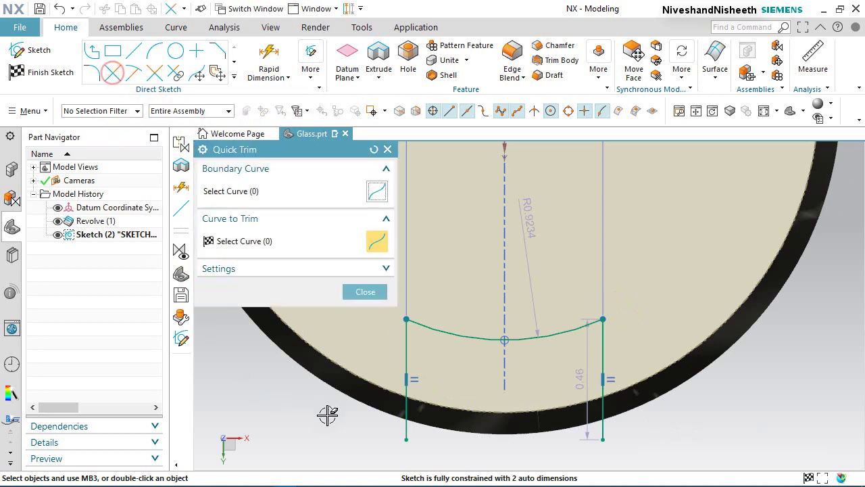
pyautogui.click(409, 428)
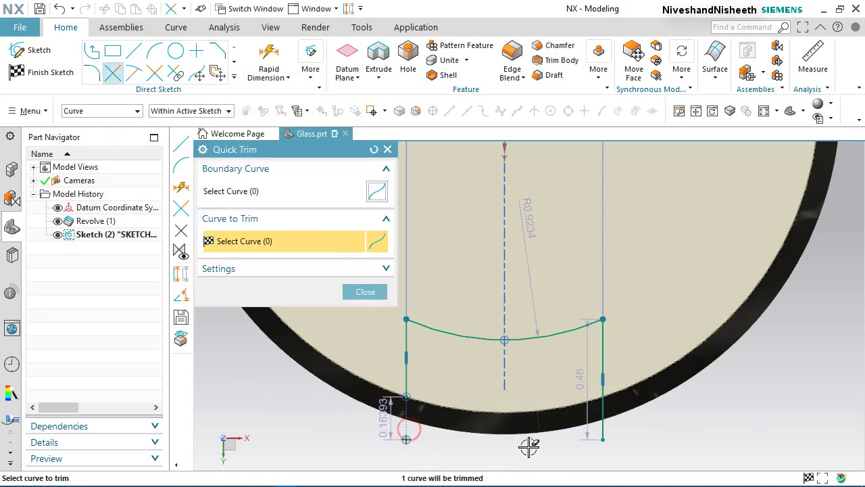
pyautogui.click(605, 427)
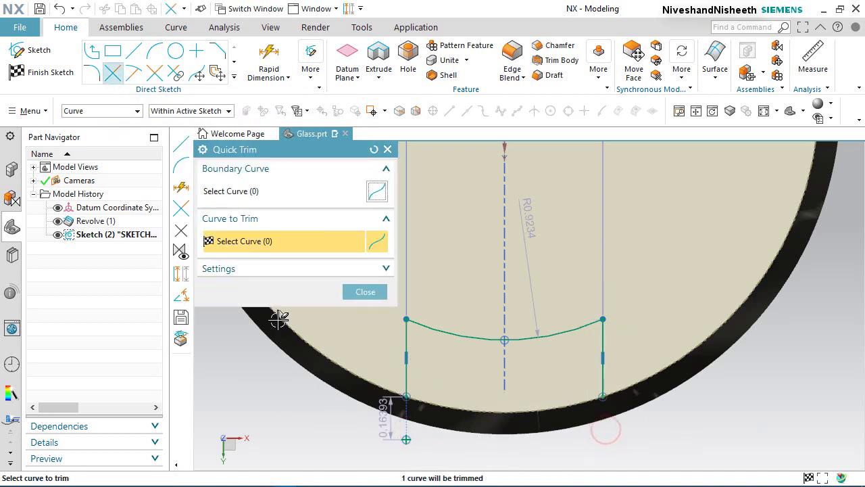
pyautogui.click(356, 295)
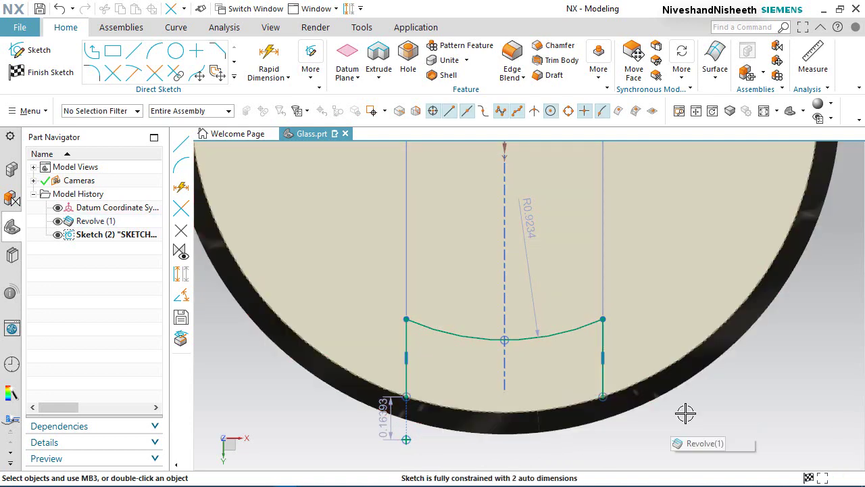
# - Add a Rapid Dimension to the length of the vertical line on the +X side and set it to 0.526
pyautogui.rightClick(731, 408)
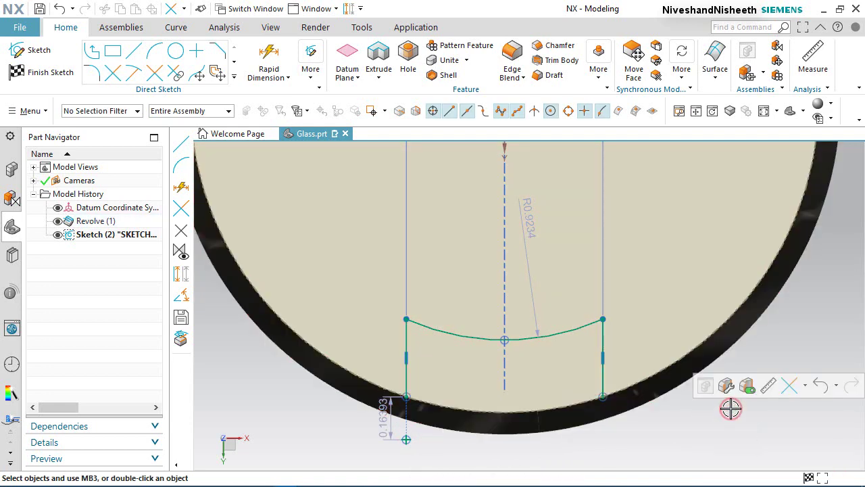
pyautogui.click(806, 385)
pyautogui.click(811, 268)
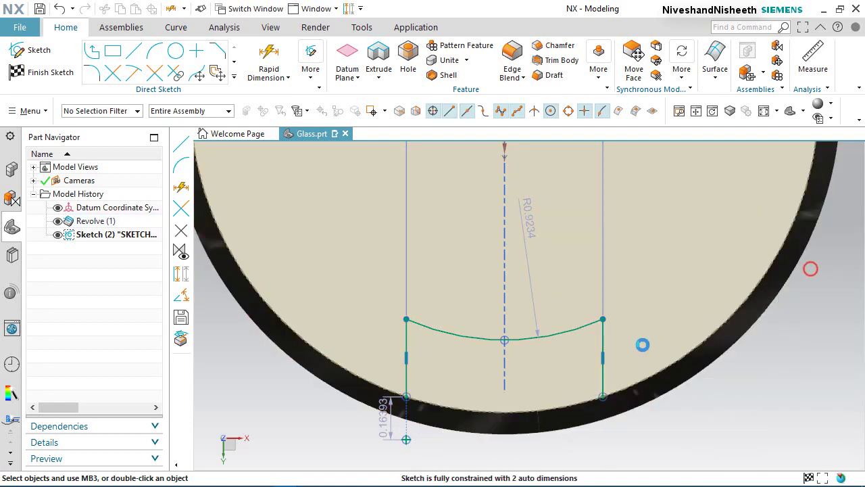
pyautogui.click(610, 335)
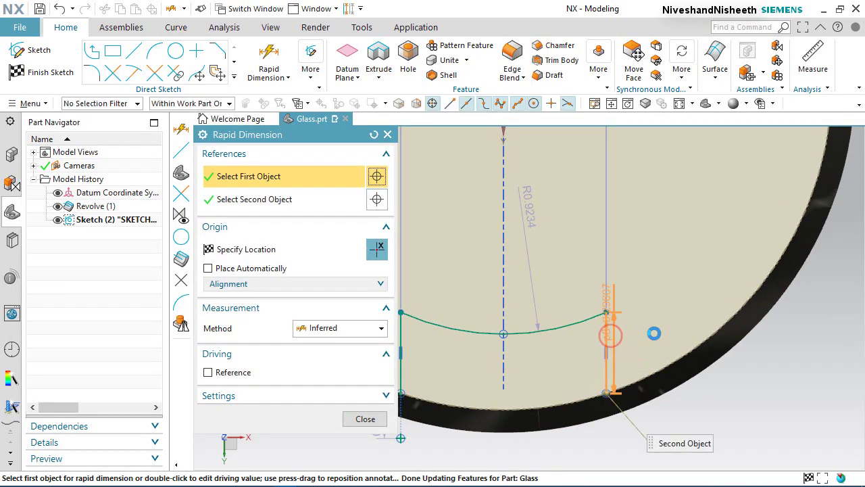
pyautogui.click(661, 333)
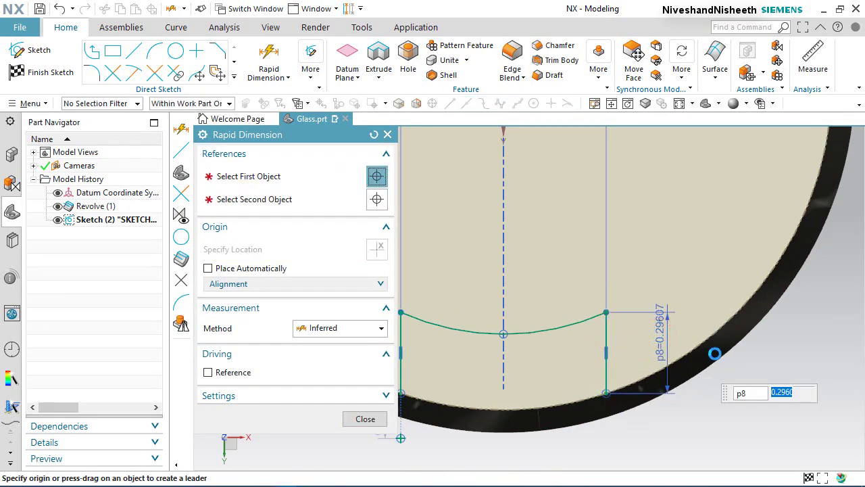
pyautogui.write('.5')
pyautogui.press('Return')
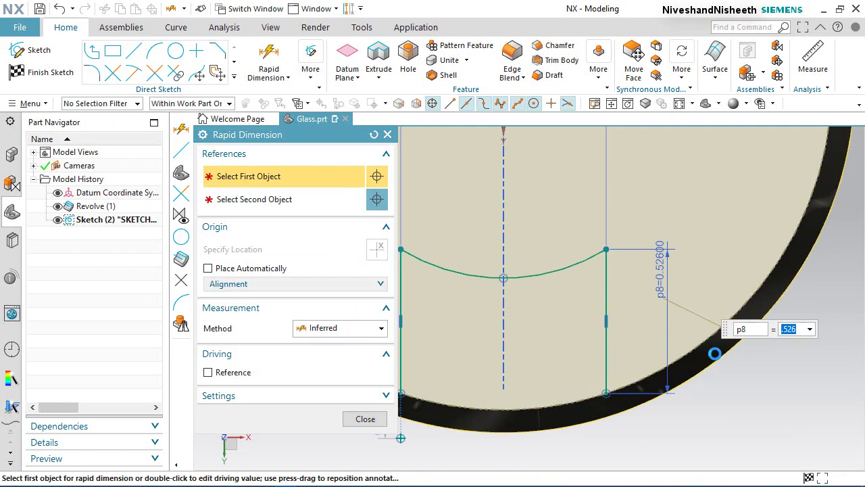
pyautogui.click(365, 420)
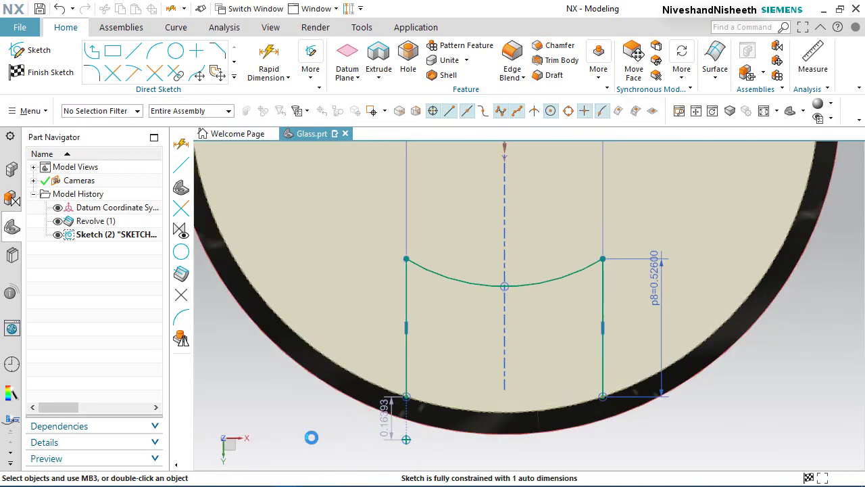
# - Delete the leftover sketch point below the trimmed vertical line on the -X side
pyautogui.scroll(-5, 407, 459)
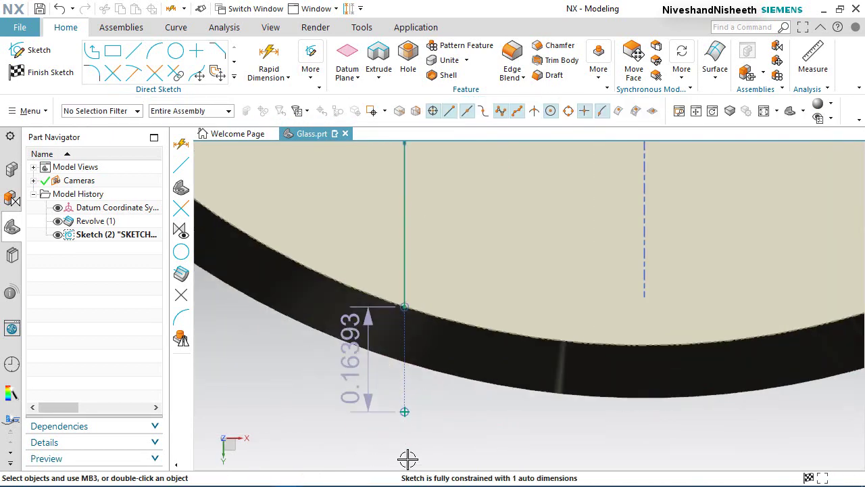
pyautogui.click(405, 400)
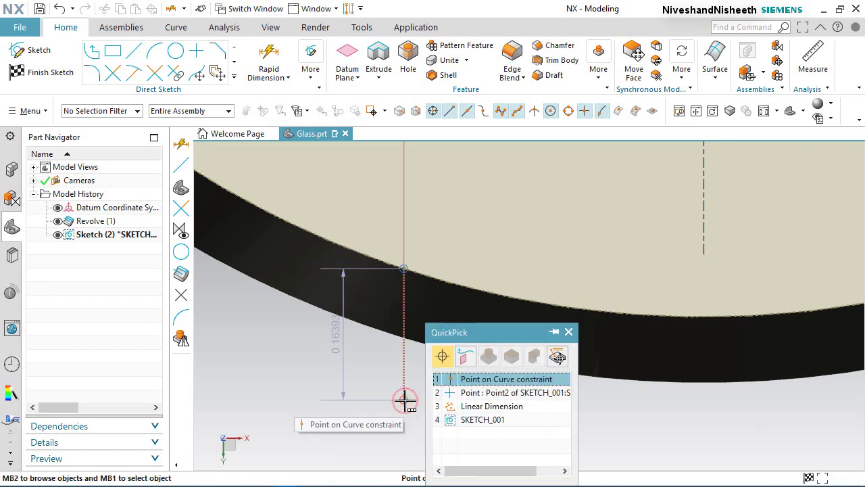
pyautogui.click(482, 393)
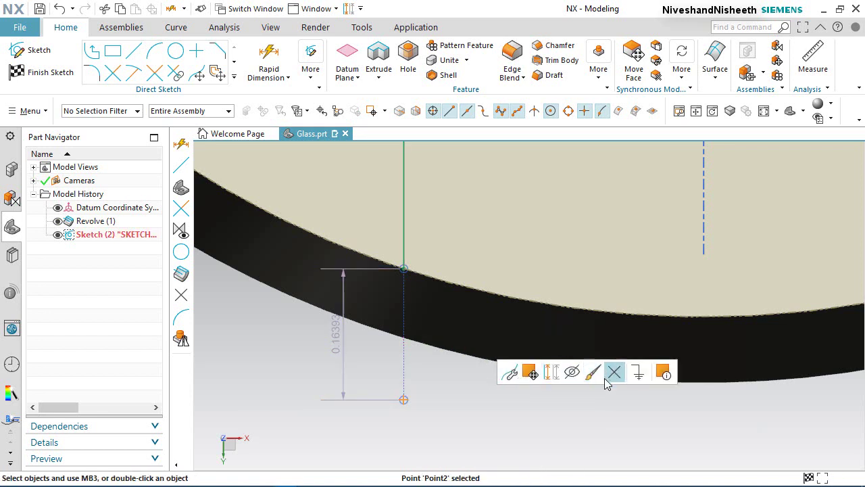
pyautogui.click(611, 373)
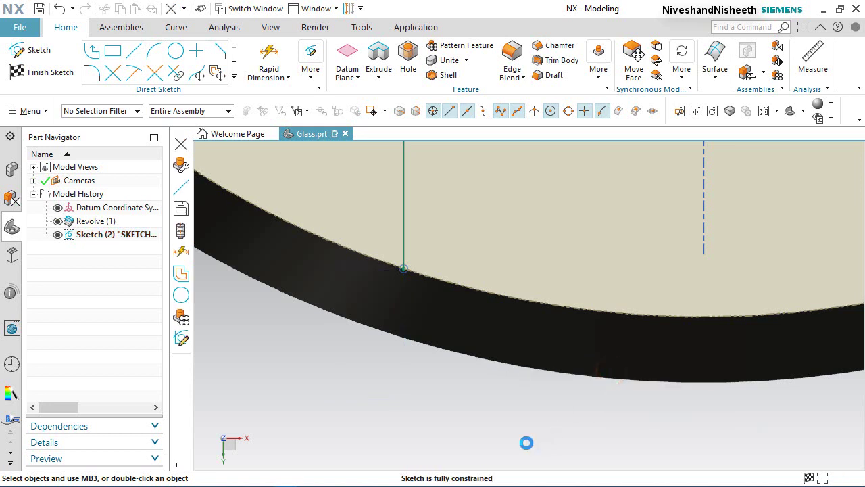
# - Close the profile with a 1.2 radius arc centered on the sketch origin, joining the outer endpoints of the two vertical lines
pyautogui.scroll(-5, 504, 438)
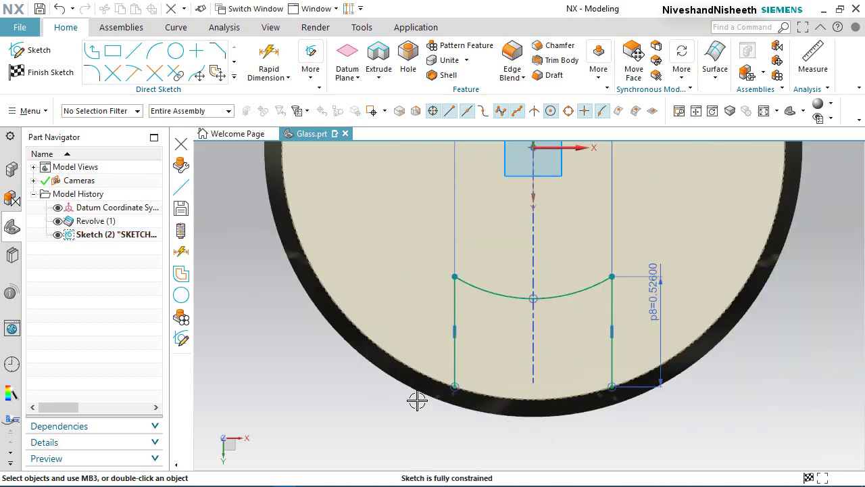
pyautogui.press('a')
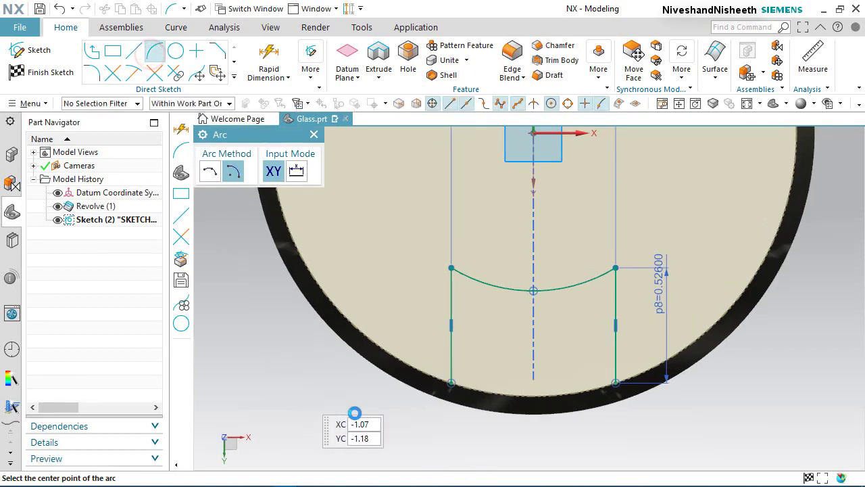
pyautogui.click(533, 133)
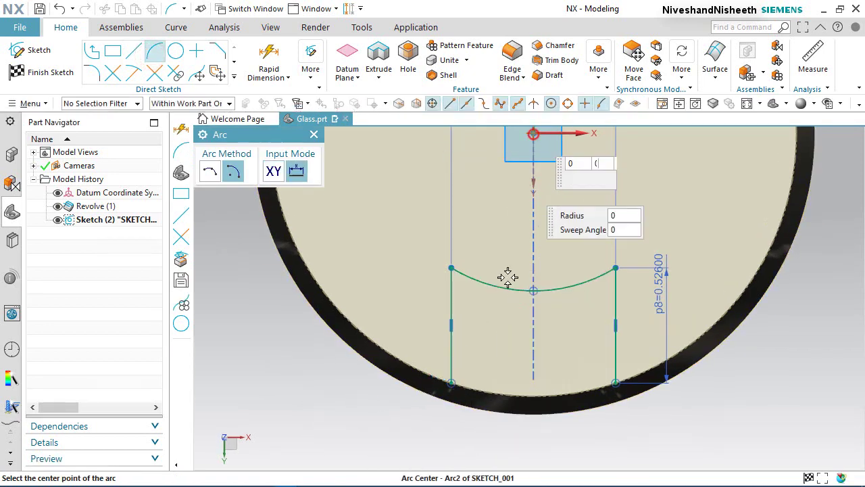
pyautogui.scroll(2, 489, 344)
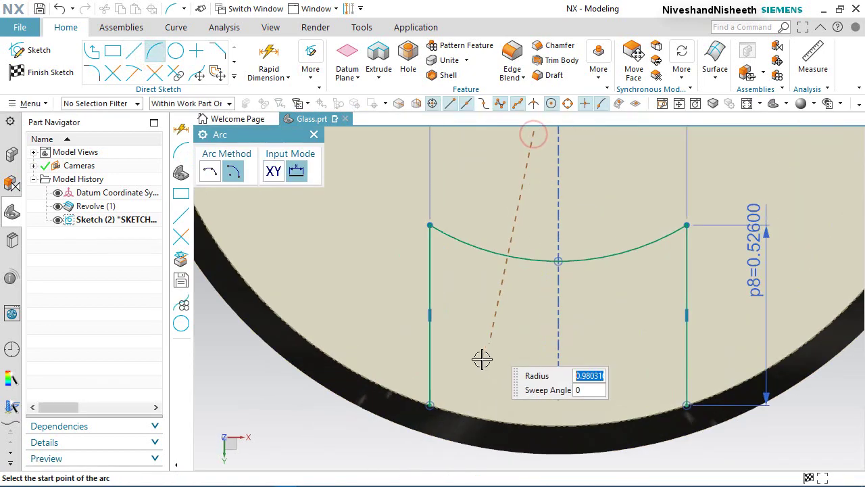
pyautogui.click(431, 401)
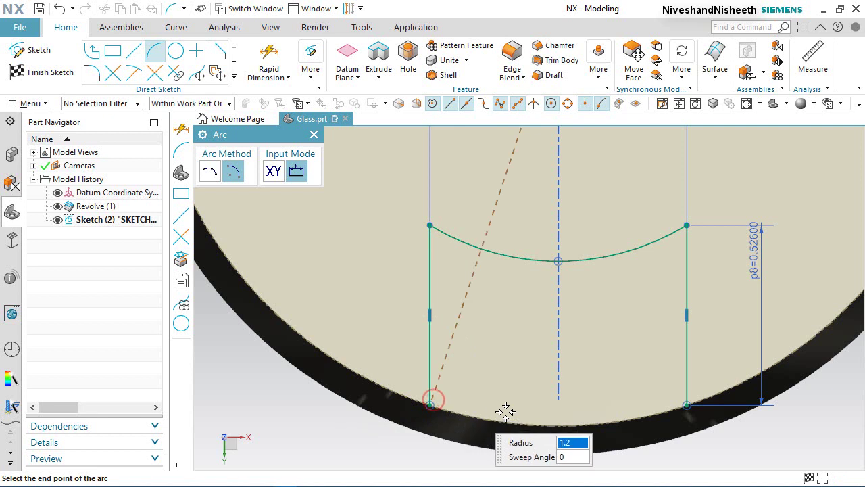
pyautogui.click(686, 405)
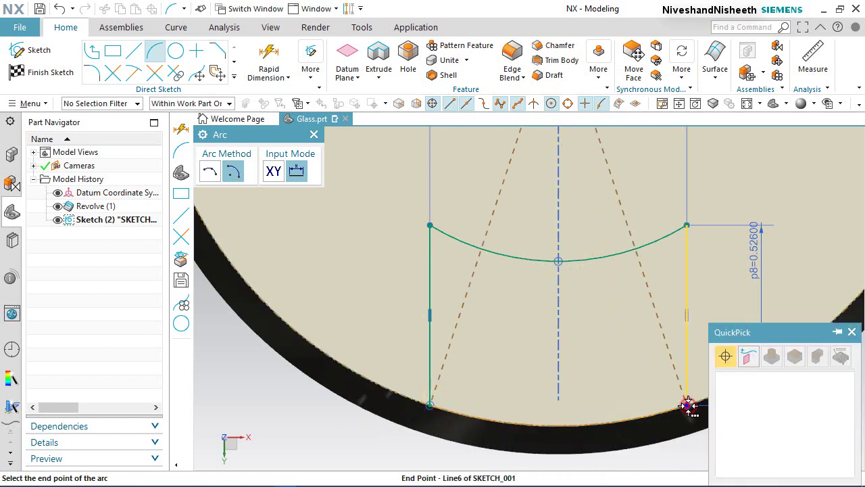
pyautogui.click(739, 400)
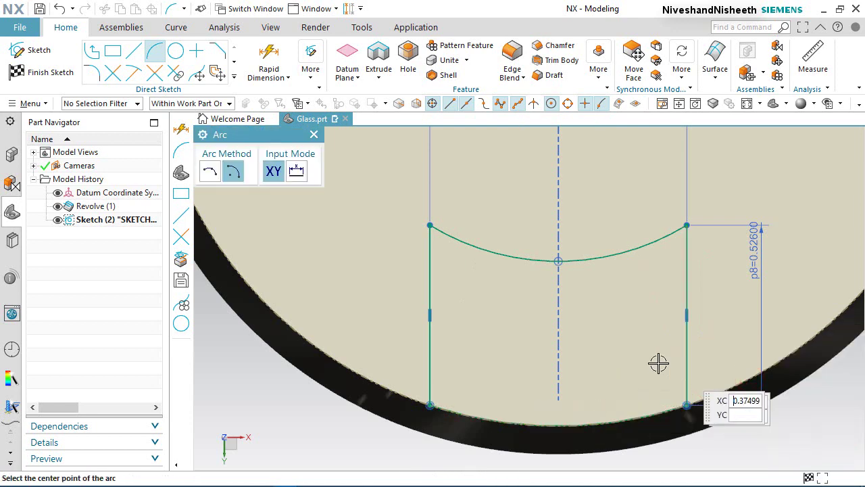
pyautogui.rightClick(241, 365)
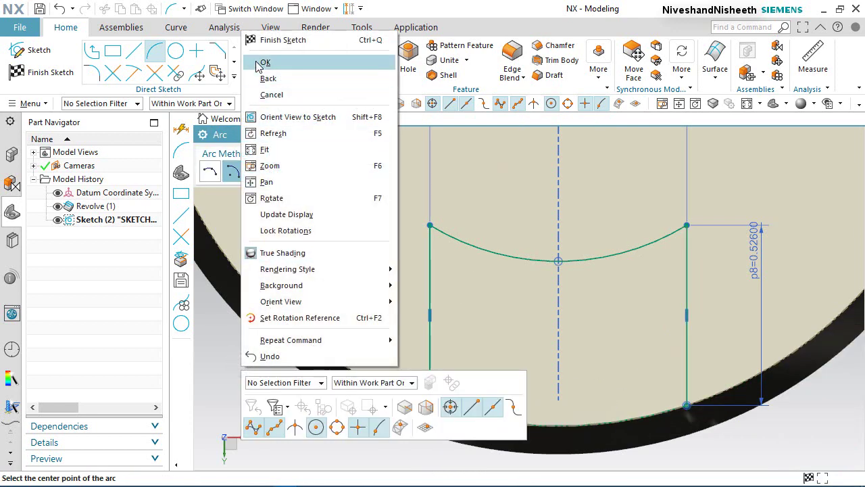
pyautogui.click(256, 61)
pyautogui.scroll(-5, 517, 392)
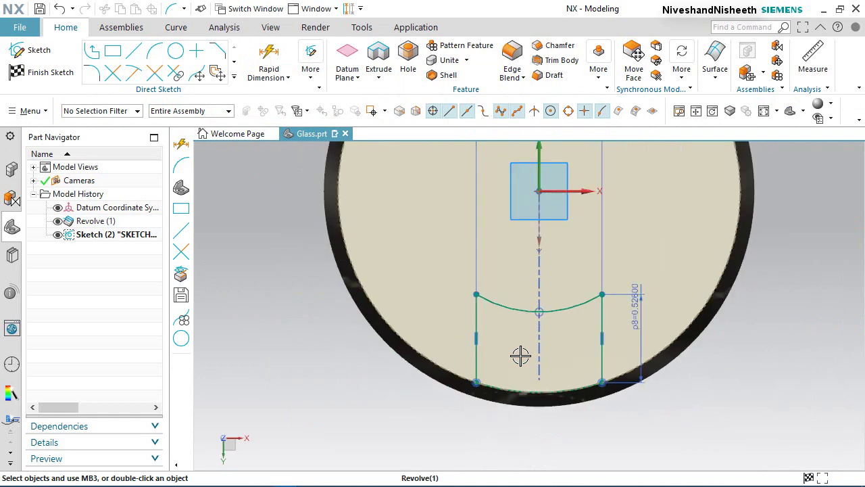
# - Finish the profile sketch on the glass's bottom face
pyautogui.scroll(2, 555, 303)
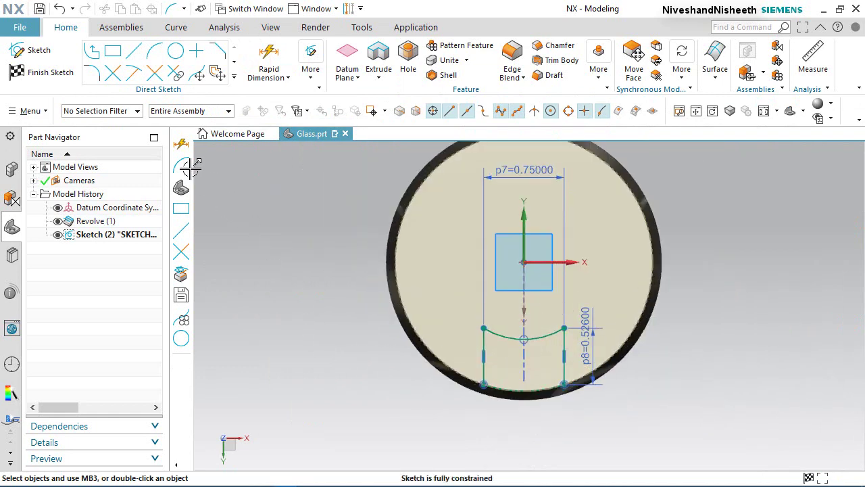
pyautogui.click(50, 72)
pyautogui.moveTo(411, 415)
pyautogui.mouseDown(button='middle')
pyautogui.moveTo(392, 400)
pyautogui.moveTo(380, 419)
pyautogui.moveTo(386, 392)
pyautogui.moveTo(259, 326)
pyautogui.mouseUp(button='middle')
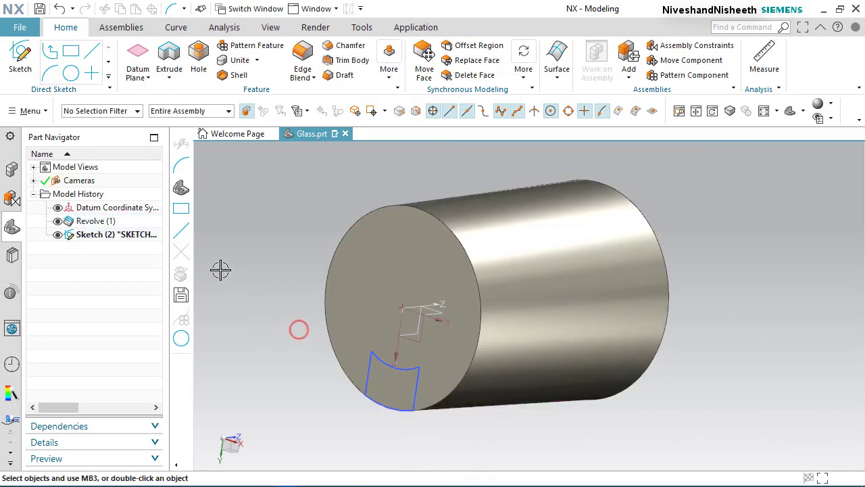
# - Create a datum plane at a distance of 0.5 in outward from the glass's bottom face
pyautogui.click(135, 47)
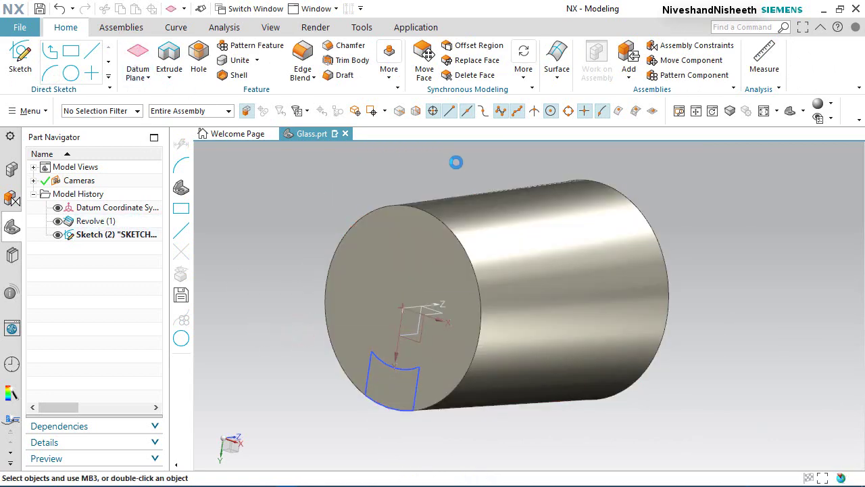
pyautogui.scroll(-2, 617, 220)
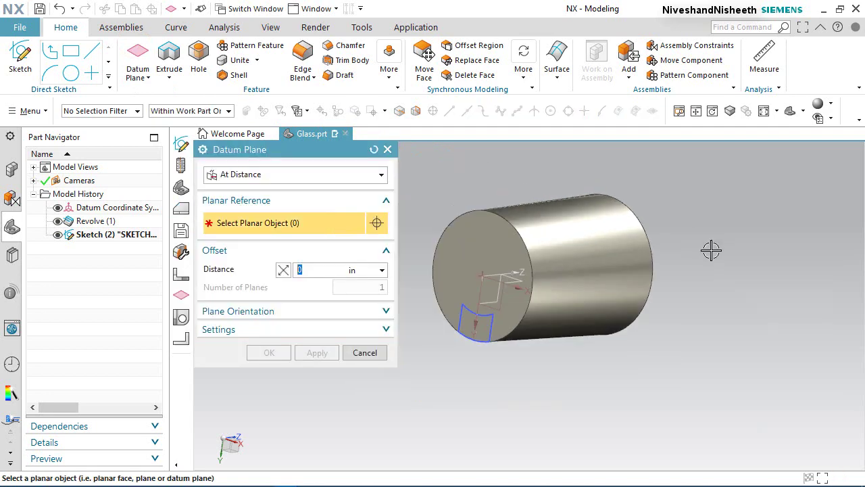
pyautogui.scroll(2, 446, 243)
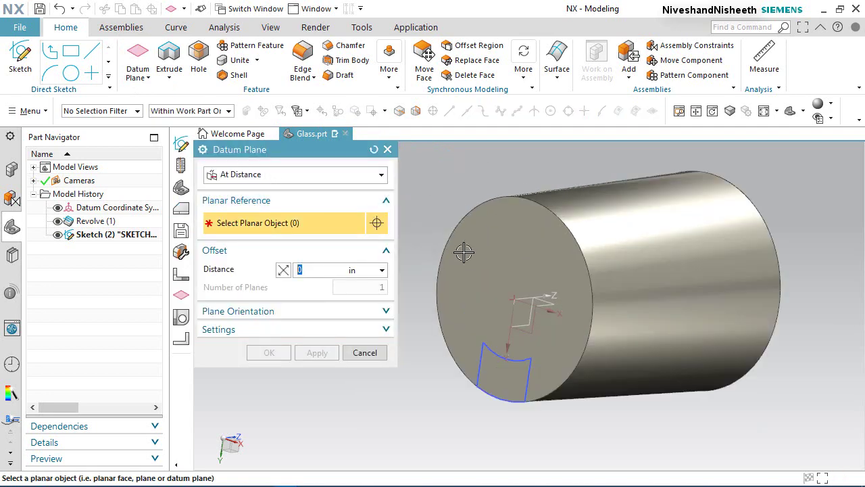
pyautogui.click(476, 260)
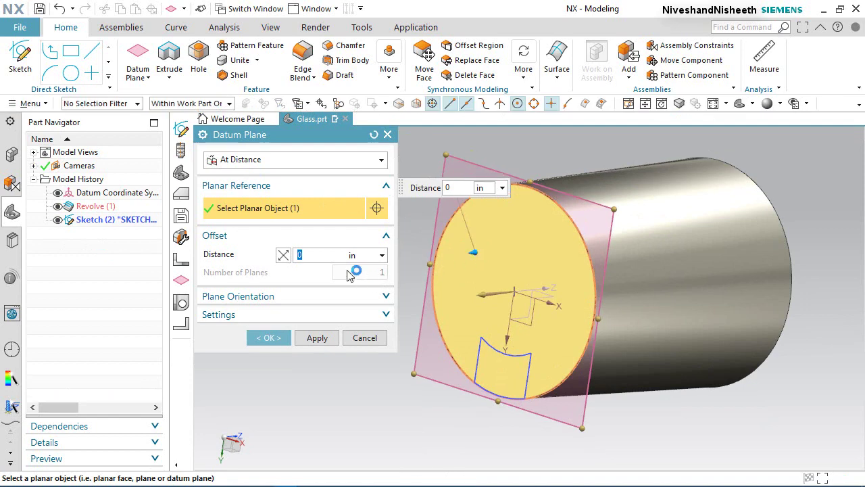
pyautogui.write('5')
pyautogui.press('Return')
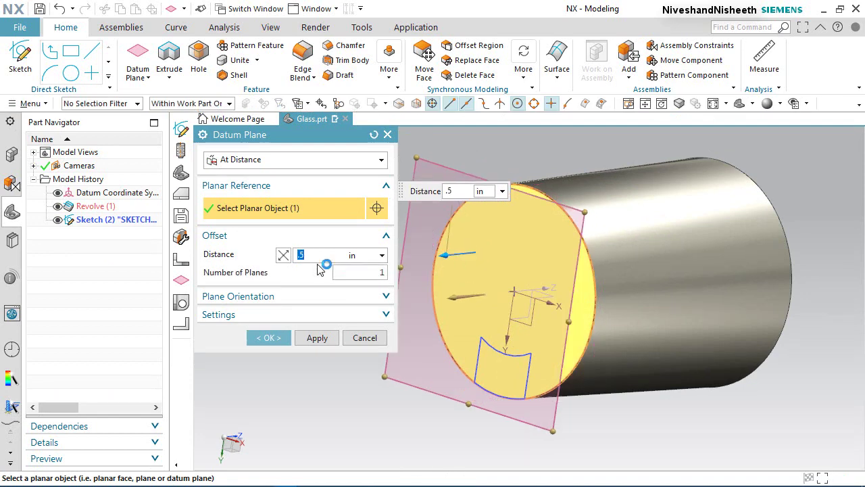
pyautogui.click(269, 337)
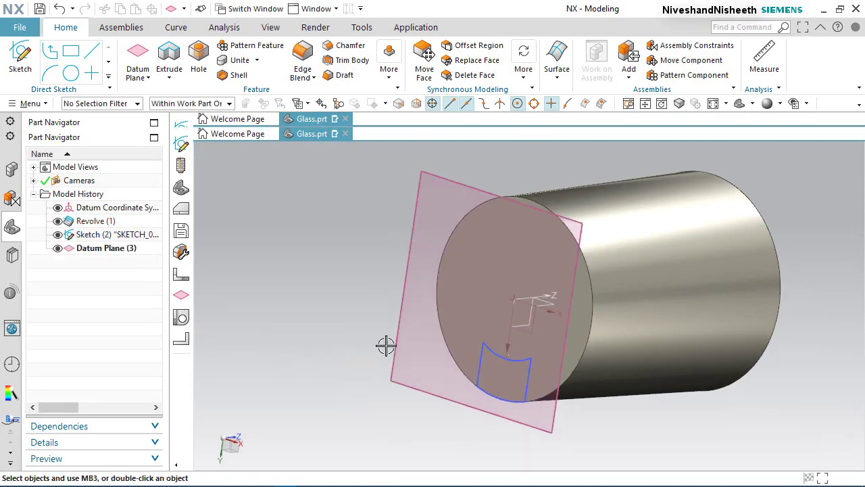
# - Start a new sketch on the offset datum plane and orient the view to it
pyautogui.moveTo(421, 344)
pyautogui.mouseDown(button='middle')
pyautogui.moveTo(398, 345)
pyautogui.moveTo(431, 345)
pyautogui.mouseUp(button='middle')
pyautogui.click(20, 57)
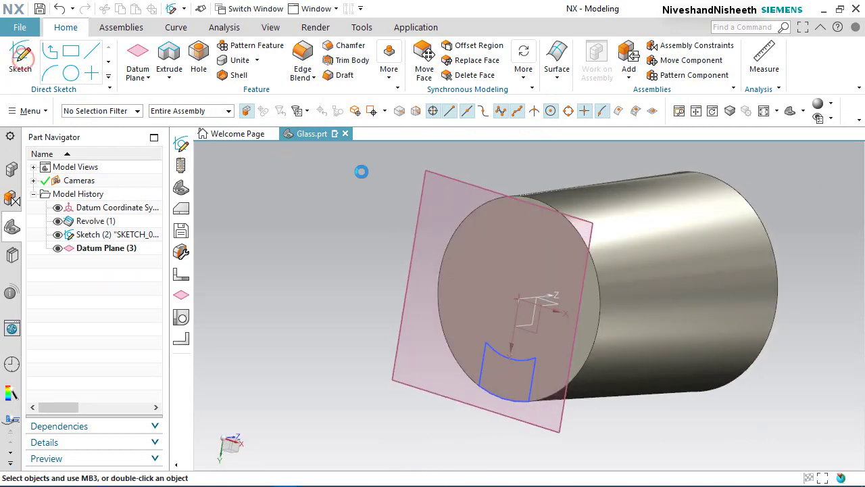
pyautogui.click(457, 167)
pyautogui.click(319, 290)
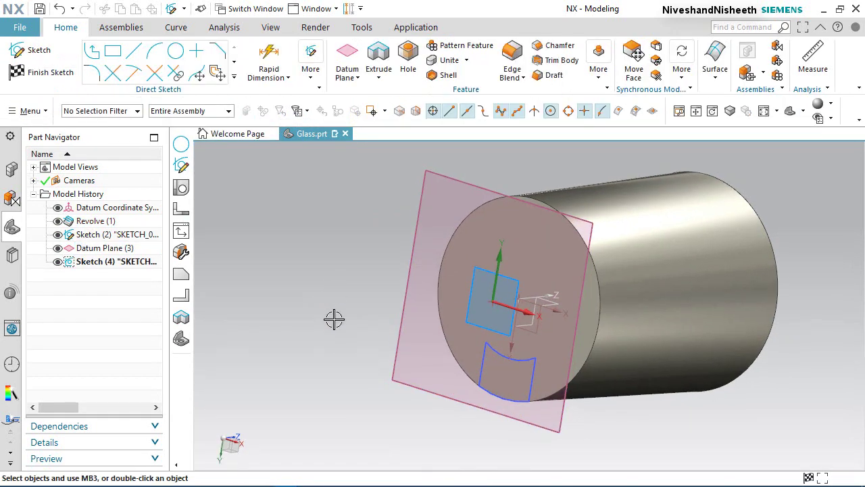
pyautogui.moveTo(333, 318); pyautogui.dragTo(312, 316, button='right')
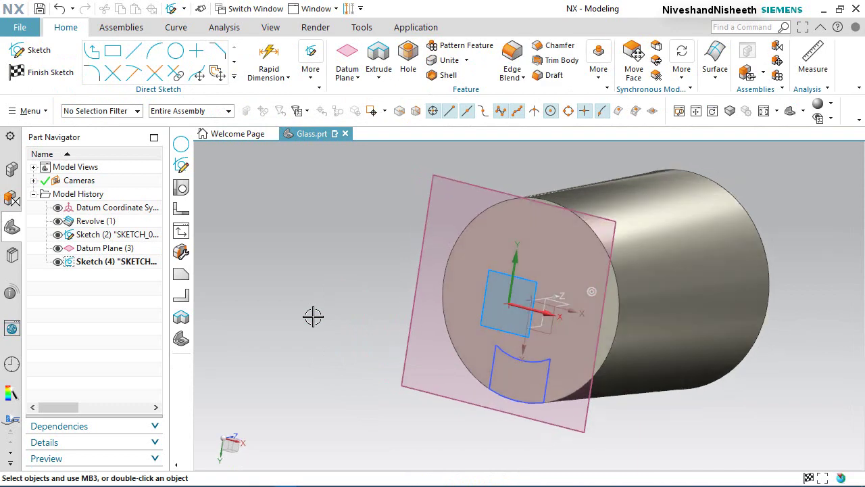
pyautogui.scroll(2, 752, 305)
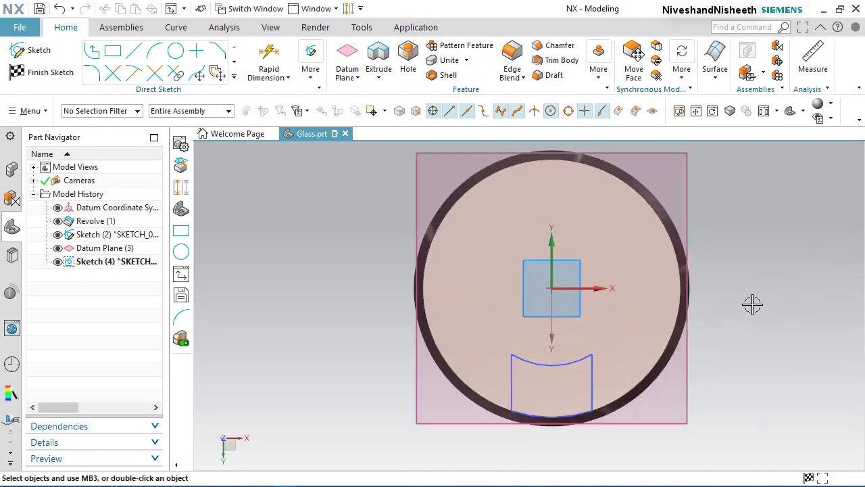
# - Draw a circle centered on the sketch origin, larger than the glass body's outline
pyautogui.click(173, 54)
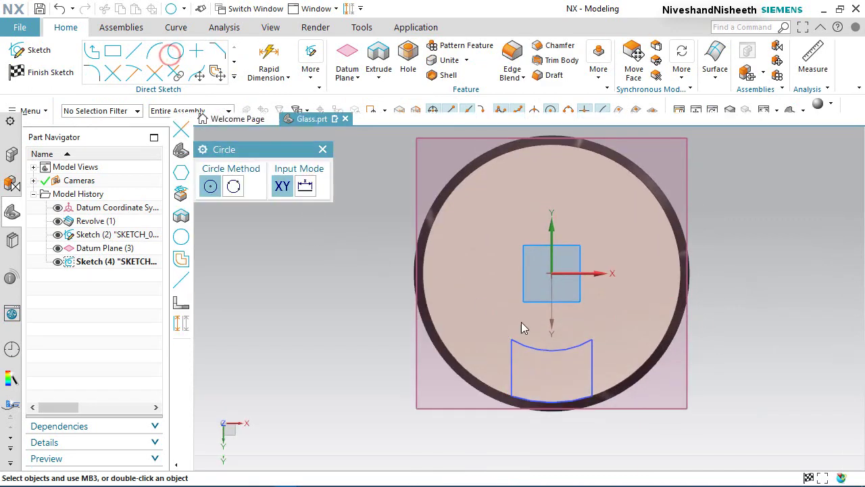
pyautogui.click(553, 278)
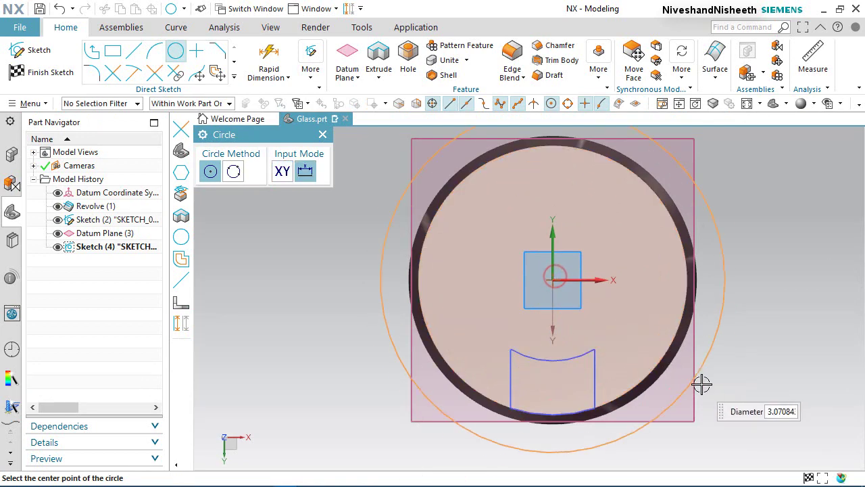
pyautogui.click(715, 391)
pyautogui.rightClick(728, 264)
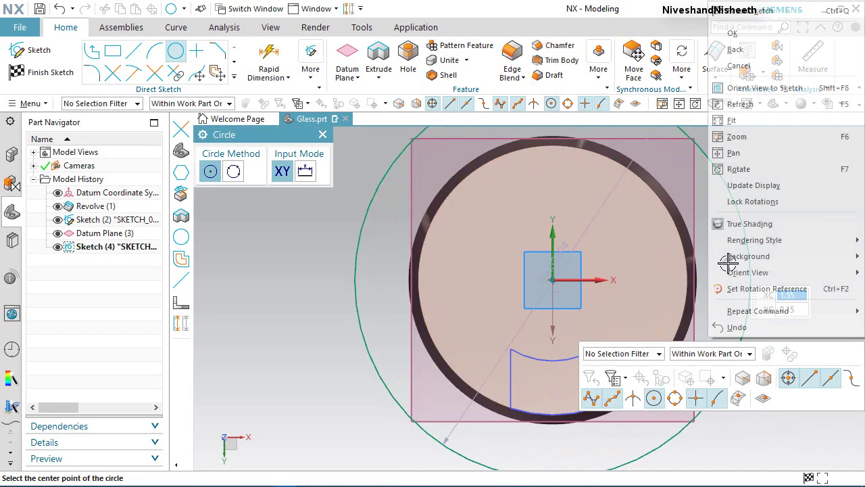
pyautogui.click(733, 33)
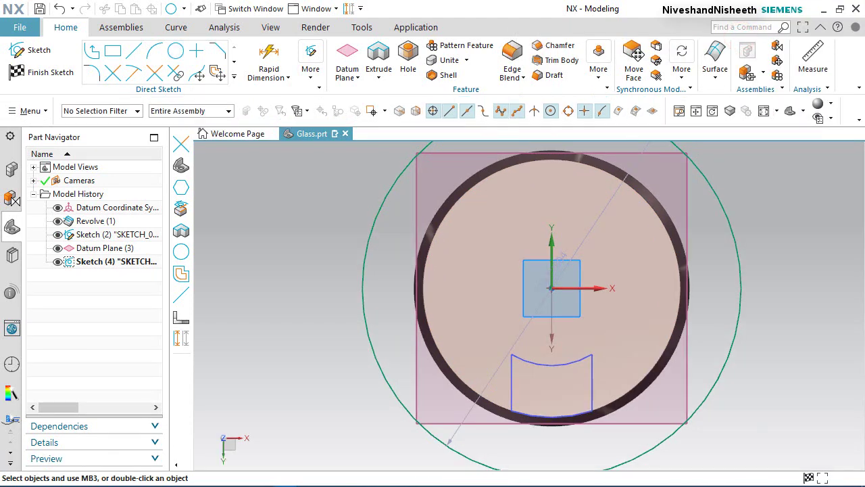
# - Set the circle's diameter dimension to 2.37 in
pyautogui.moveTo(571, 263); pyautogui.dragTo(783, 247)
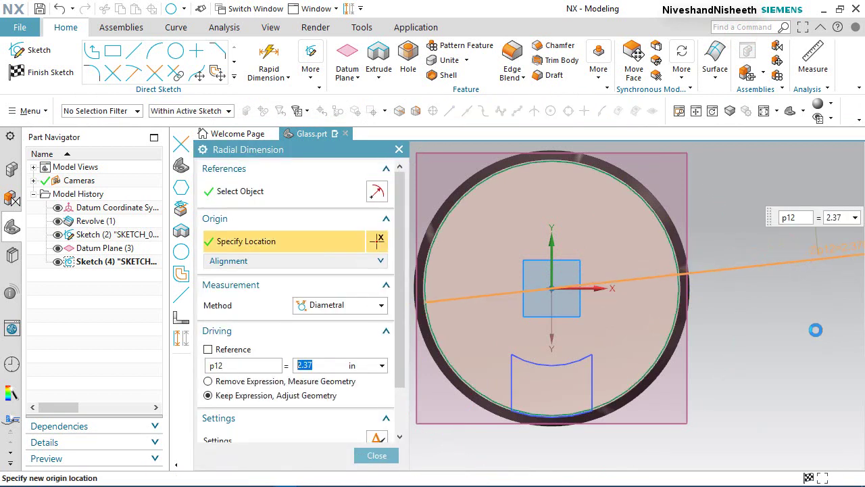
pyautogui.click(376, 455)
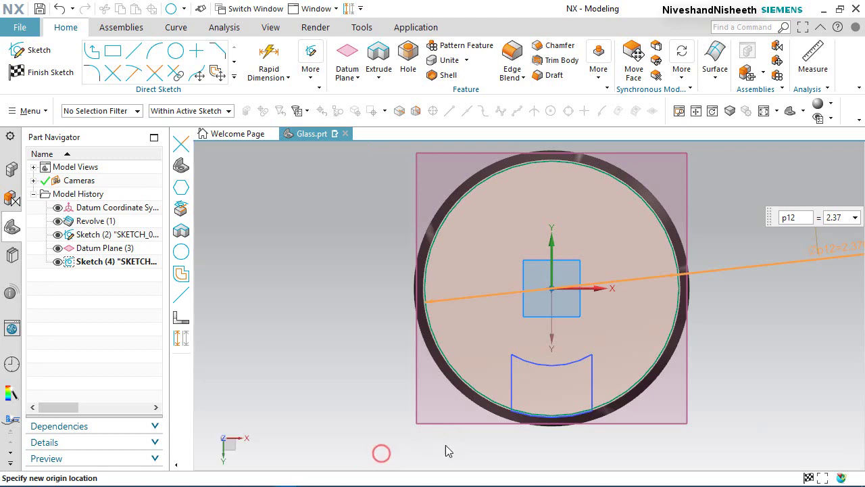
pyautogui.scroll(-2, 512, 361)
pyautogui.scroll(2, 604, 402)
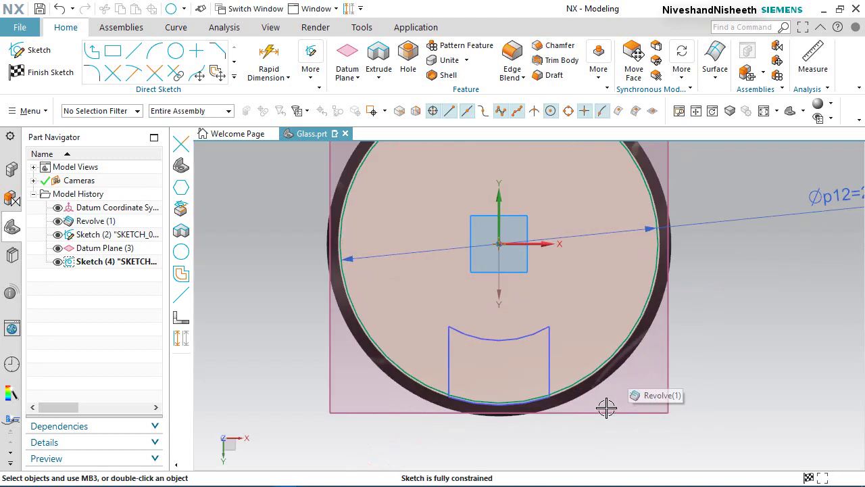
# - Convert the 2.37 in circle to a reference curve
pyautogui.scroll(1, 463, 431)
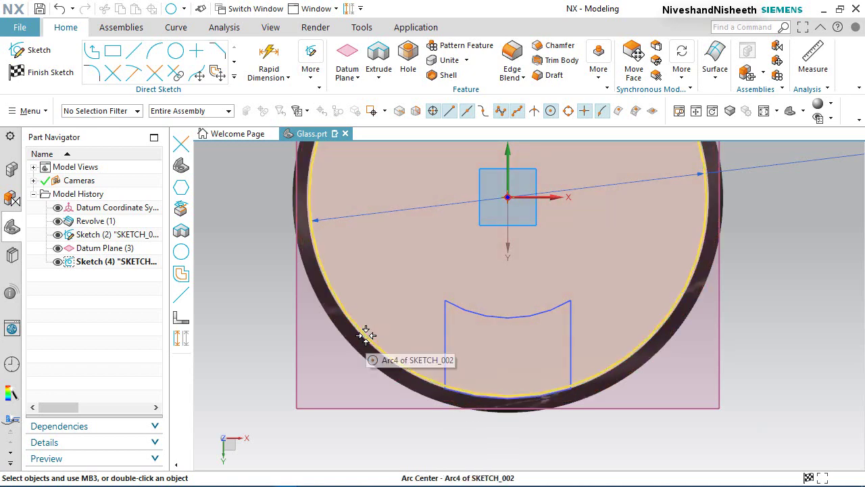
pyautogui.moveTo(366, 334)
pyautogui.click(414, 374)
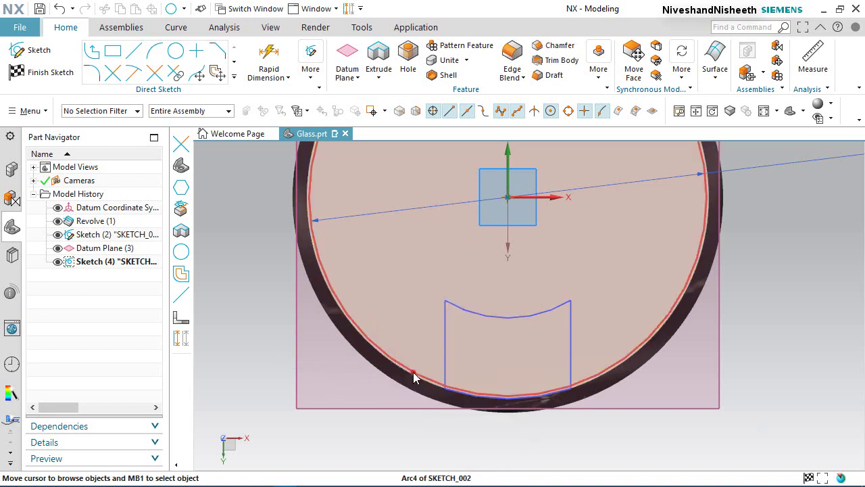
pyautogui.click(480, 350)
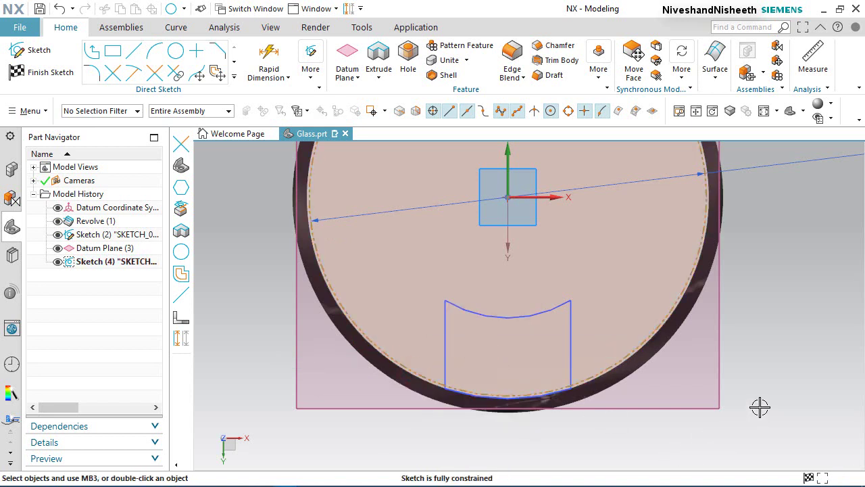
# - Project the upper arc and both side lines of the bottom-face profile into the active sketch, using the Single Curve rule
pyautogui.click(234, 77)
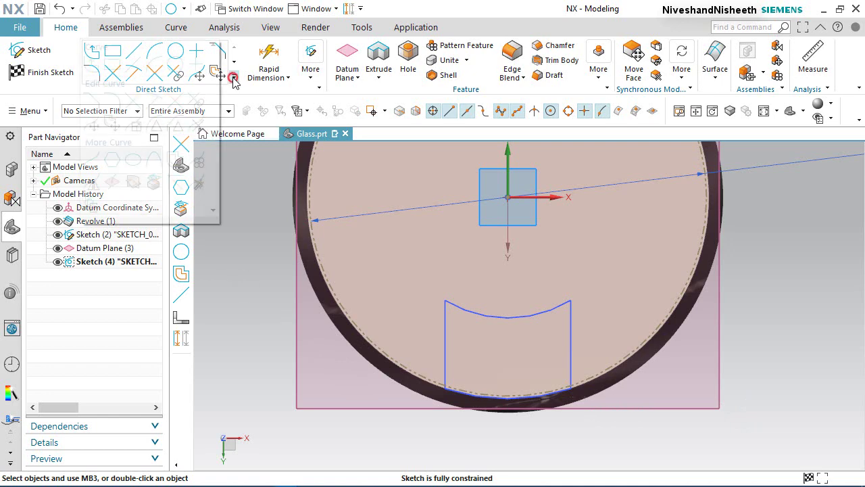
pyautogui.click(154, 184)
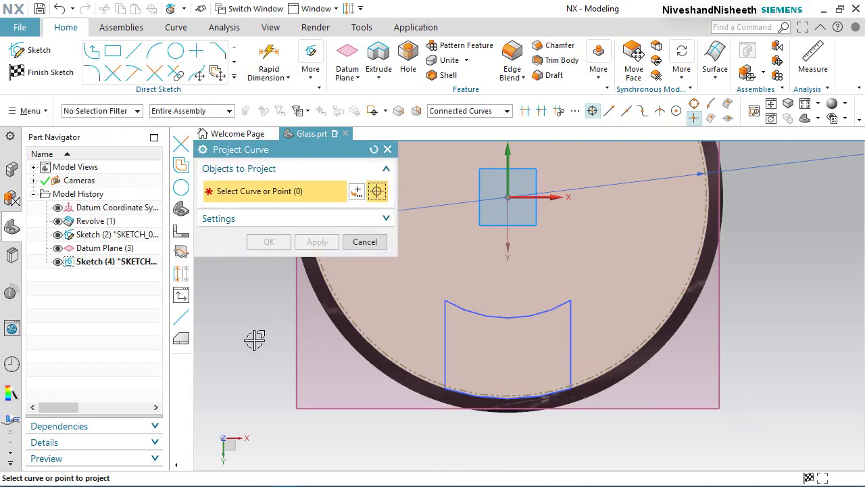
pyautogui.click(468, 111)
pyautogui.click(470, 125)
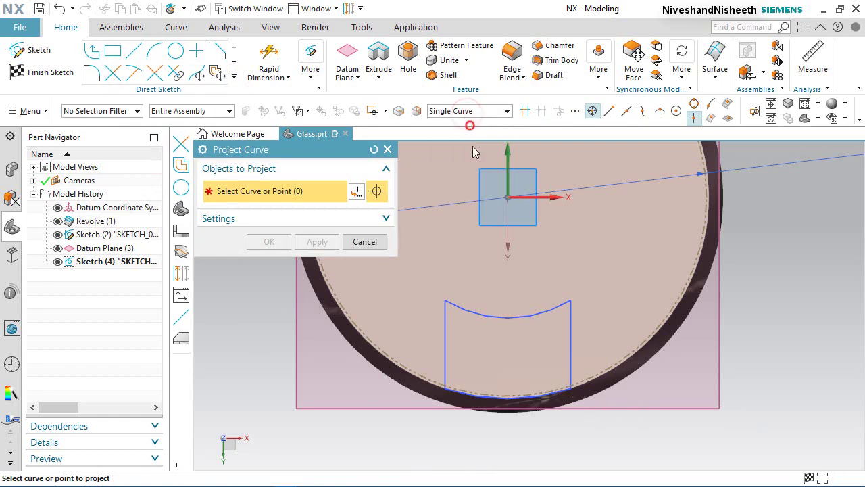
pyautogui.click(494, 312)
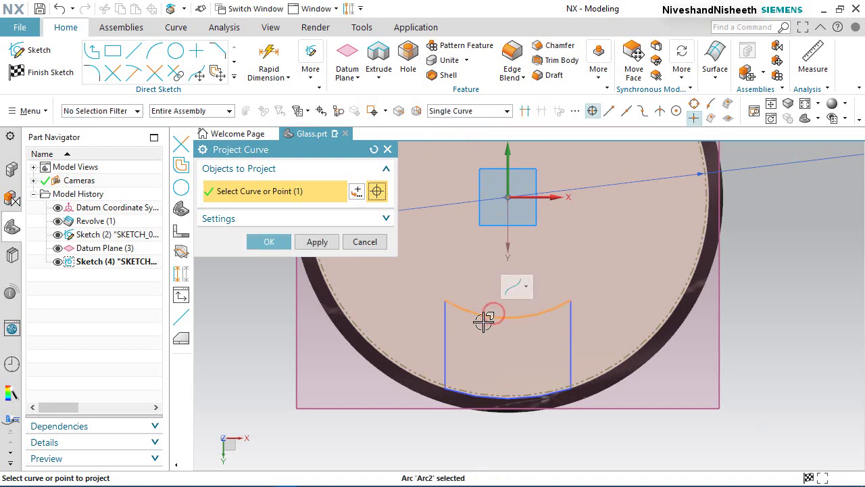
pyautogui.click(447, 339)
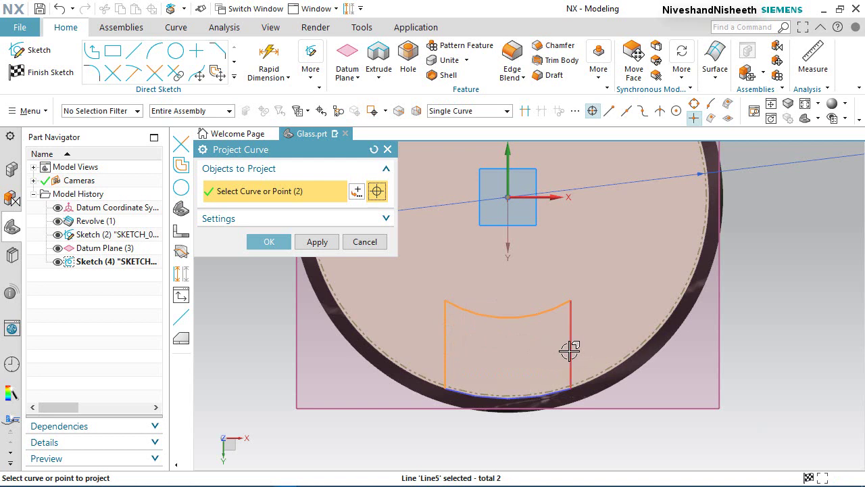
pyautogui.click(569, 349)
pyautogui.click(269, 242)
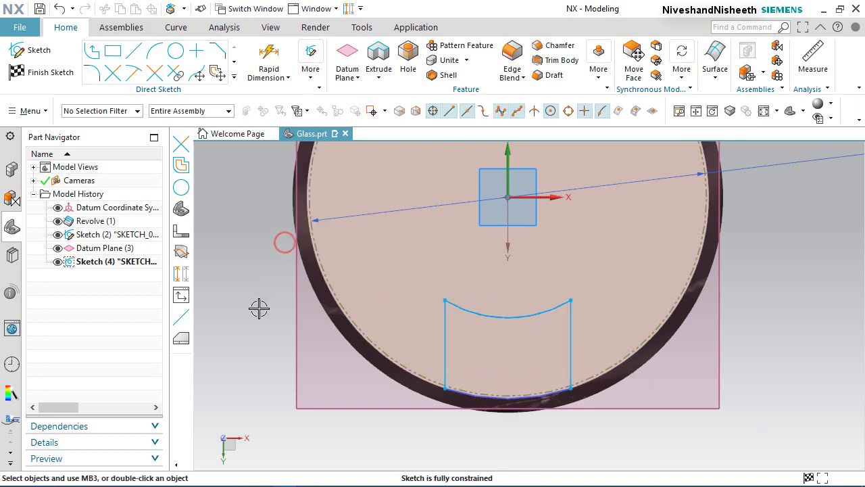
# - Hide the offset datum plane and the bottom-face sketch, and trim both projected side lines back to the reference circle
pyautogui.click(58, 248)
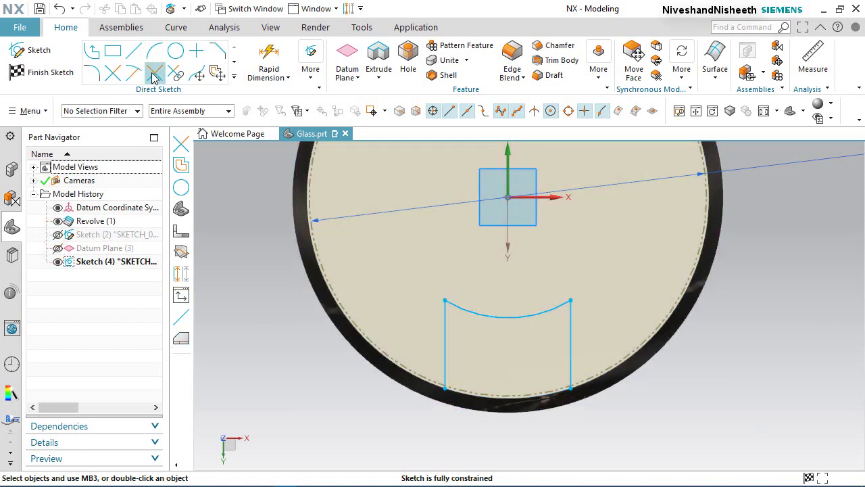
pyautogui.click(113, 72)
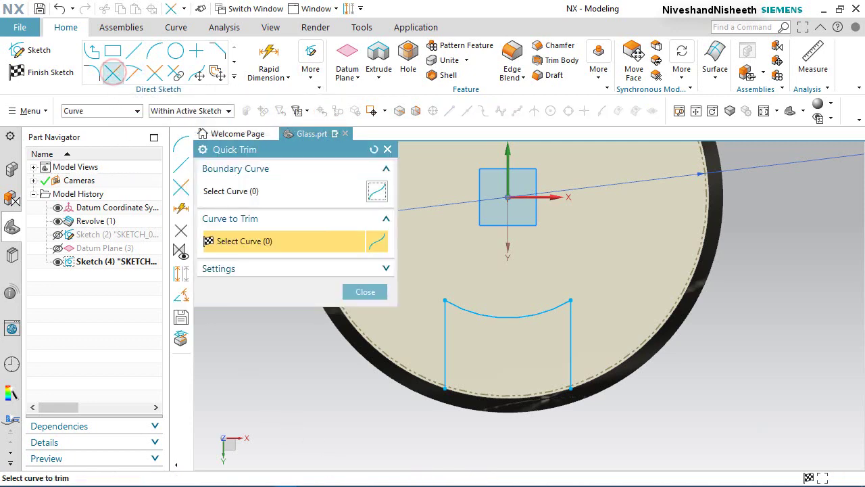
pyautogui.scroll(6, 465, 374)
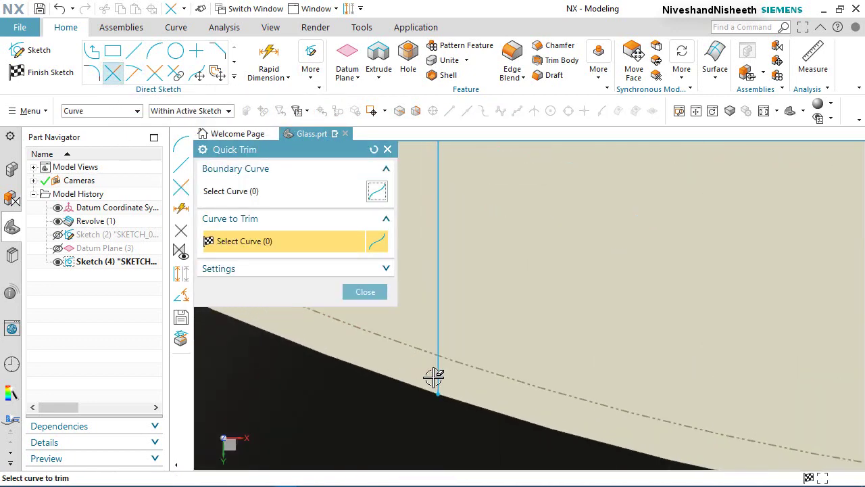
pyautogui.click(442, 370)
pyautogui.scroll(-5, 374, 379)
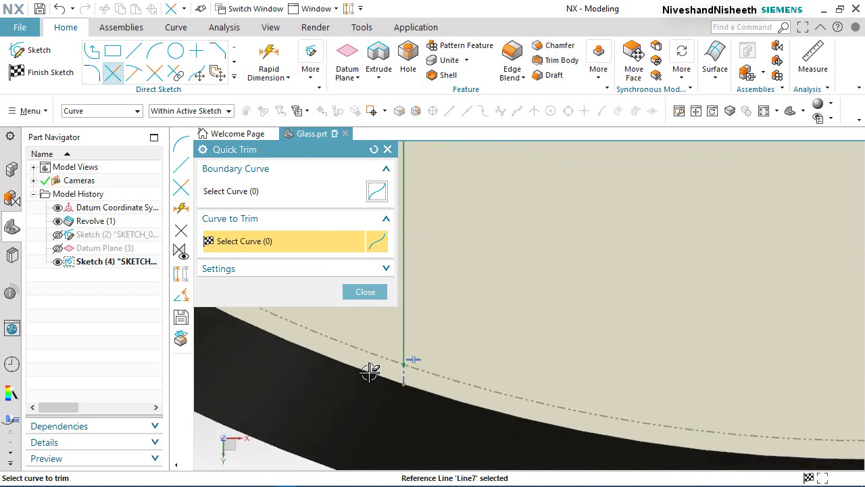
pyautogui.scroll(4, 775, 392)
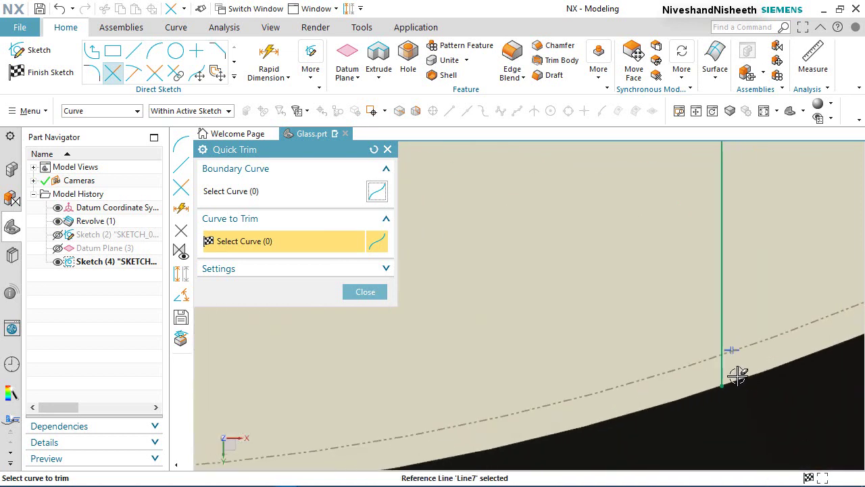
pyautogui.click(726, 367)
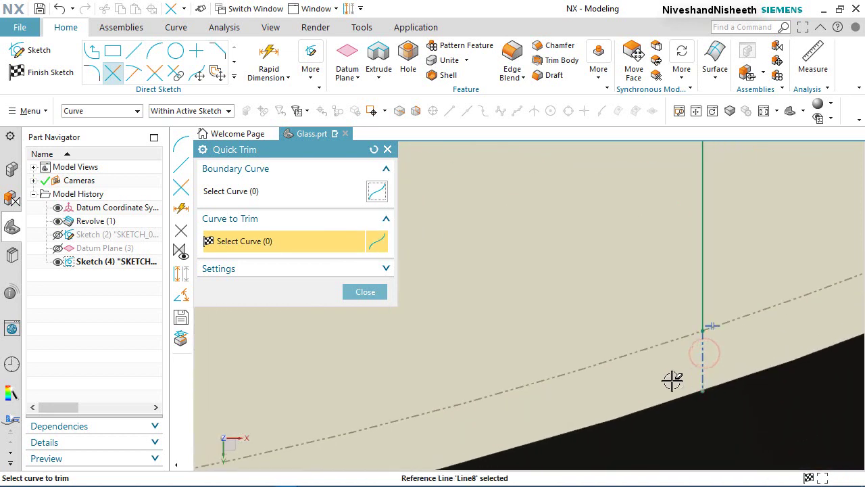
pyautogui.click(365, 292)
# - Close the profile with an arc centered on the sketch origin, running between the lower ends of the trimmed side lines
pyautogui.press('a')
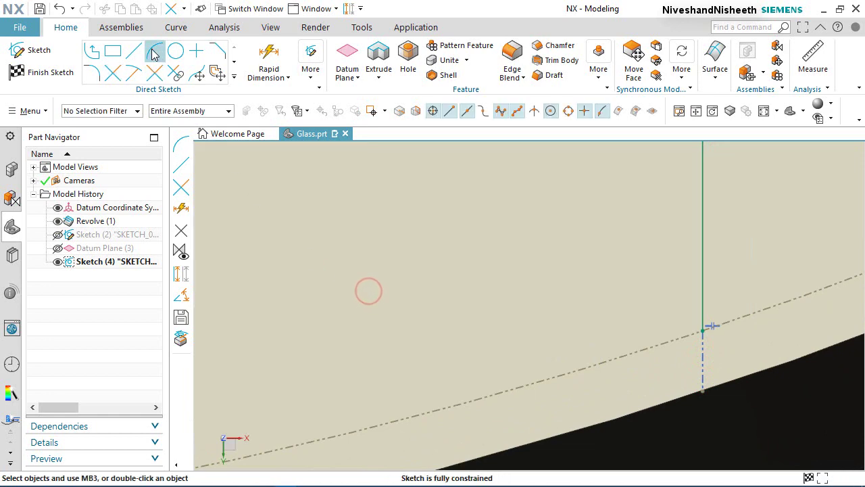
pyautogui.scroll(-6, 676, 345)
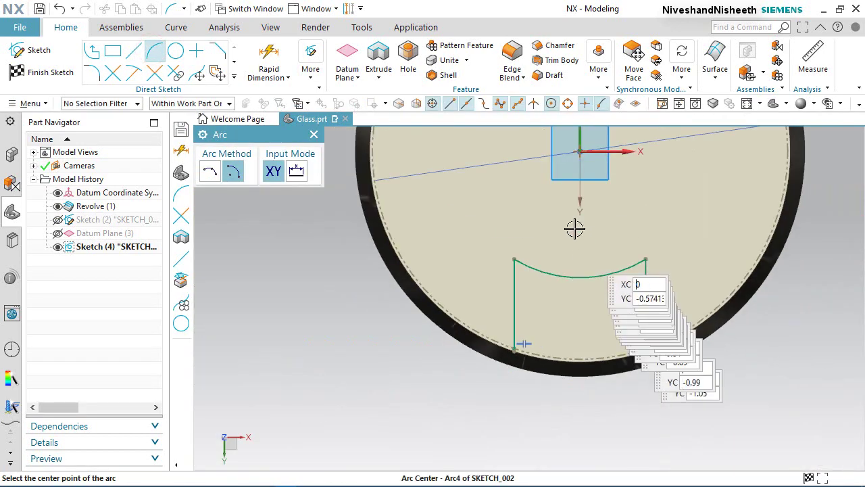
pyautogui.click(580, 153)
pyautogui.scroll(5, 551, 341)
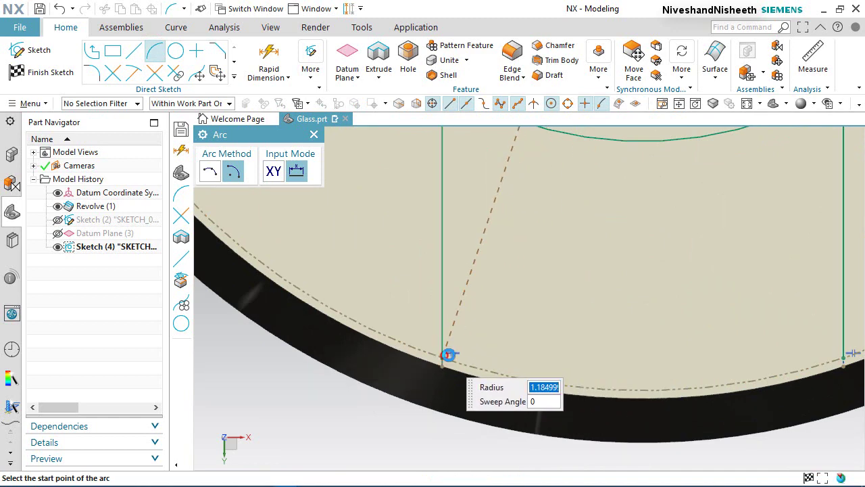
pyautogui.click(445, 354)
pyautogui.scroll(-2, 546, 359)
pyautogui.scroll(2, 735, 358)
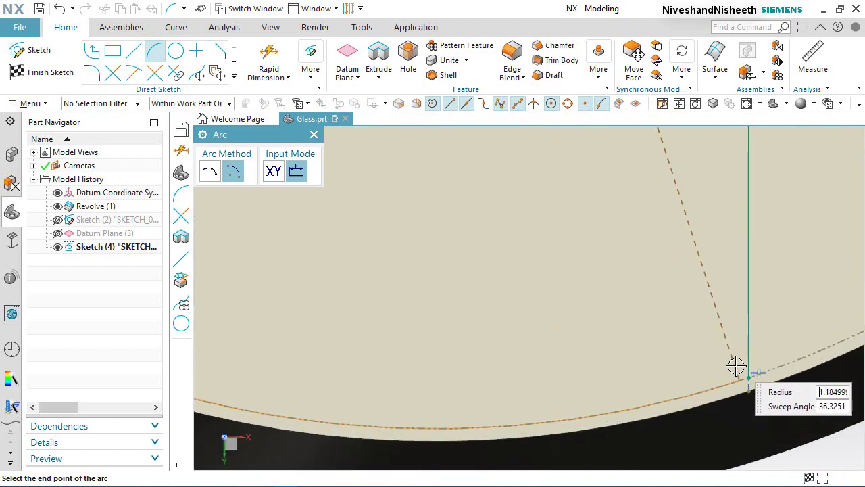
pyautogui.click(749, 375)
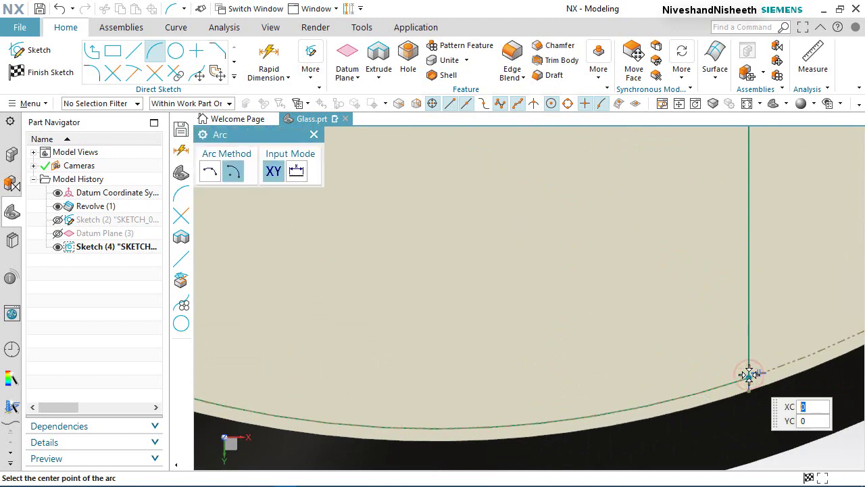
pyautogui.scroll(-2, 539, 329)
pyautogui.scroll(-3, 539, 329)
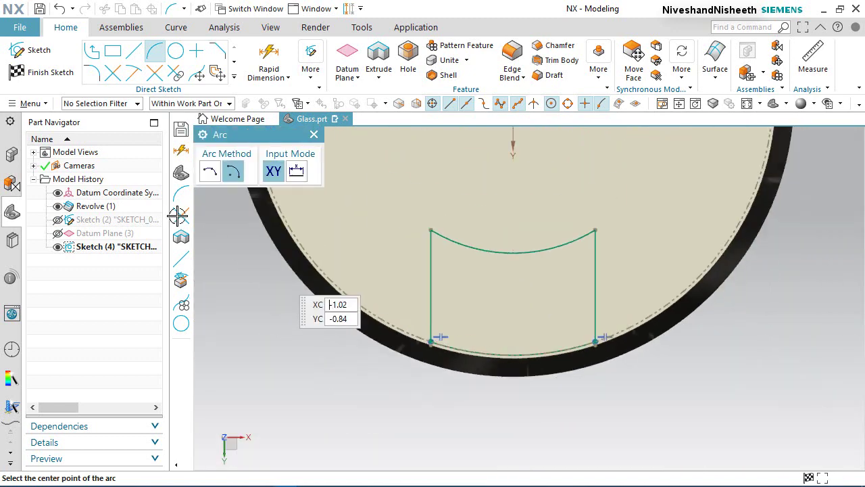
pyautogui.rightClick(297, 304)
pyautogui.click(318, 33)
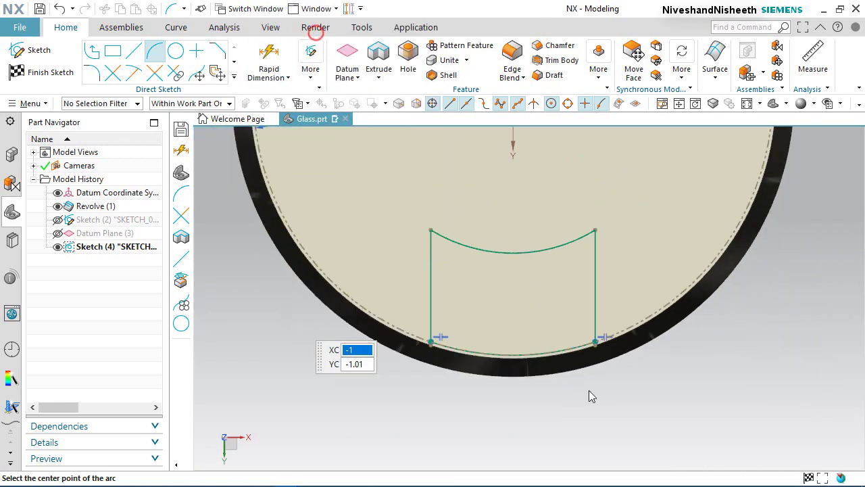
pyautogui.moveTo(664, 413)
pyautogui.mouseDown(button='middle')
pyautogui.moveTo(626, 425)
pyautogui.moveTo(495, 394)
pyautogui.mouseUp(button='middle')
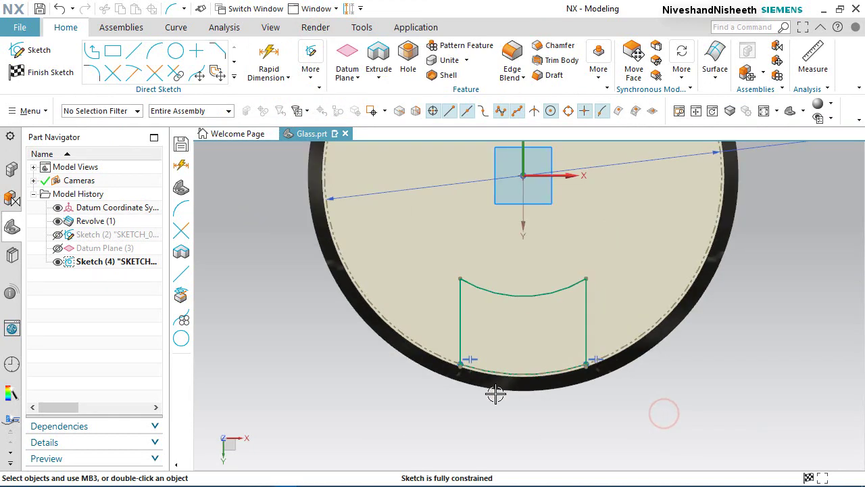
# - Finish the sketch and show the bottom-face sketch again in a tilted view with both profiles
pyautogui.click(48, 71)
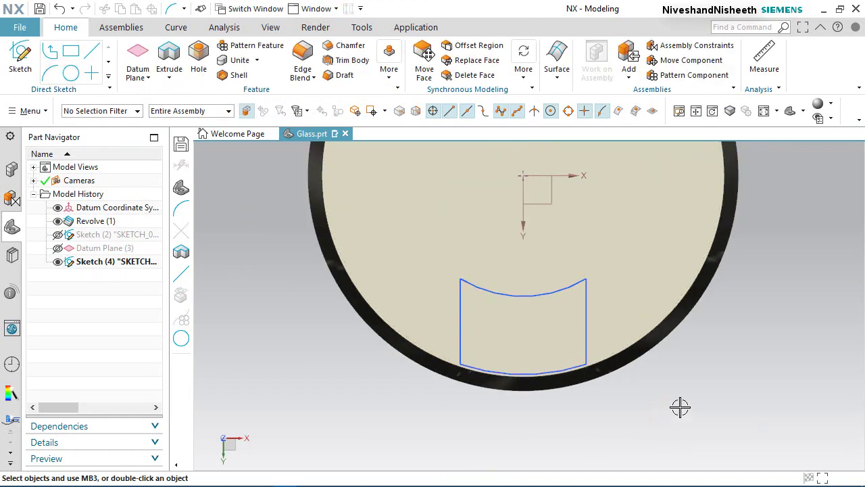
pyautogui.click(59, 235)
pyautogui.moveTo(521, 361)
pyautogui.mouseDown(button='middle')
pyautogui.moveTo(502, 374)
pyautogui.moveTo(581, 359)
pyautogui.mouseUp(button='middle')
pyautogui.scroll(3, 402, 409)
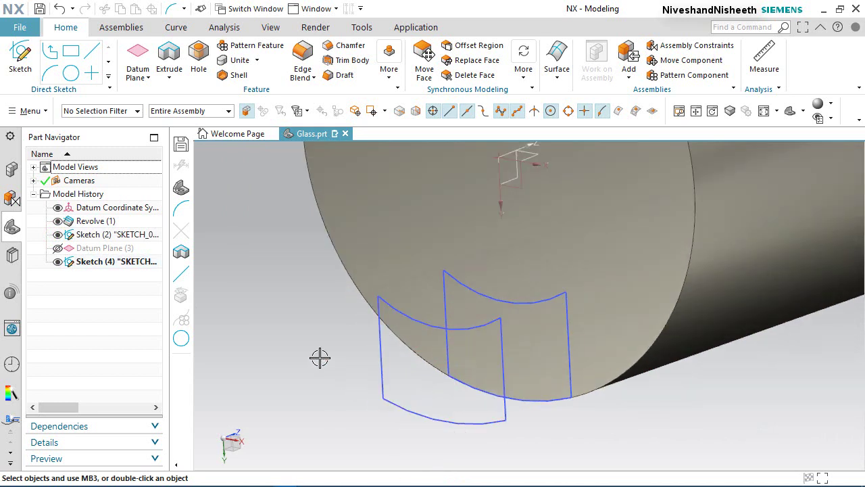
# - Start a Through Curves feature with the offset-plane profile as the first section and the bottom-face profile as the second
pyautogui.click(557, 81)
pyautogui.click(559, 81)
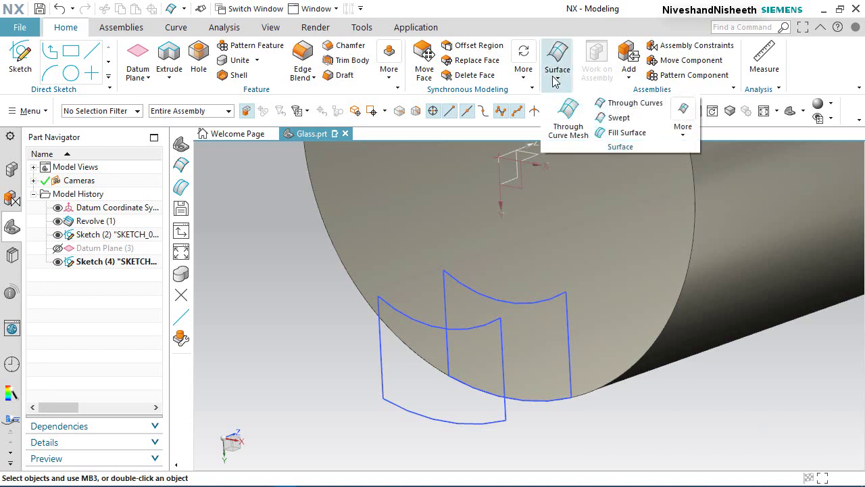
pyautogui.click(613, 106)
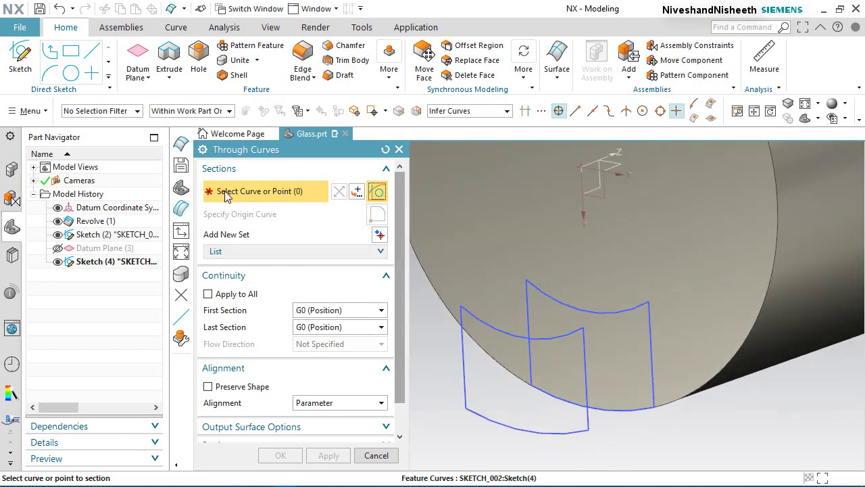
pyautogui.click(585, 346)
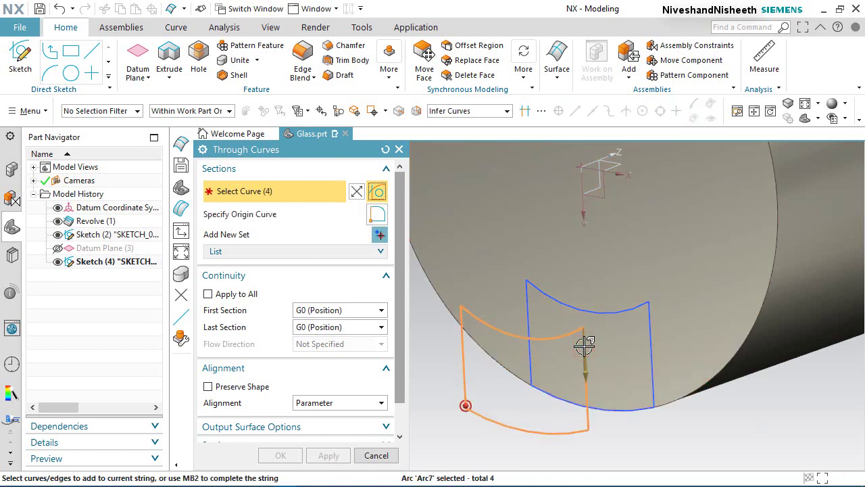
pyautogui.middleClick(432, 353)
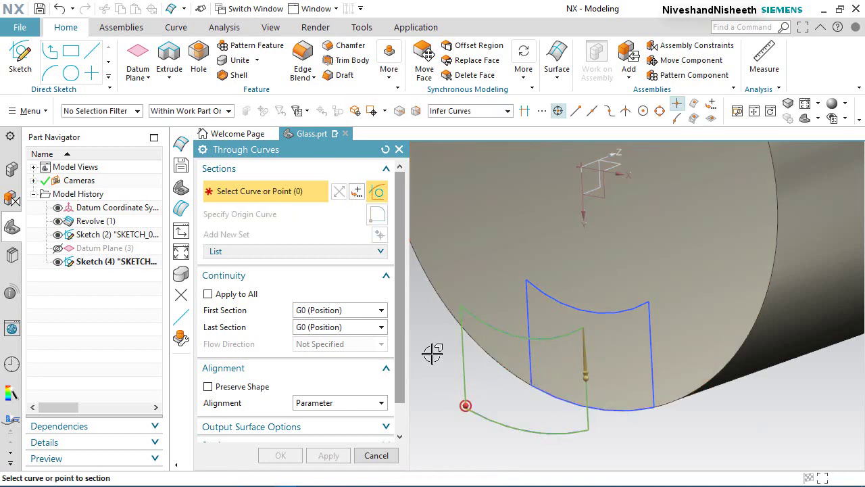
pyautogui.click(651, 319)
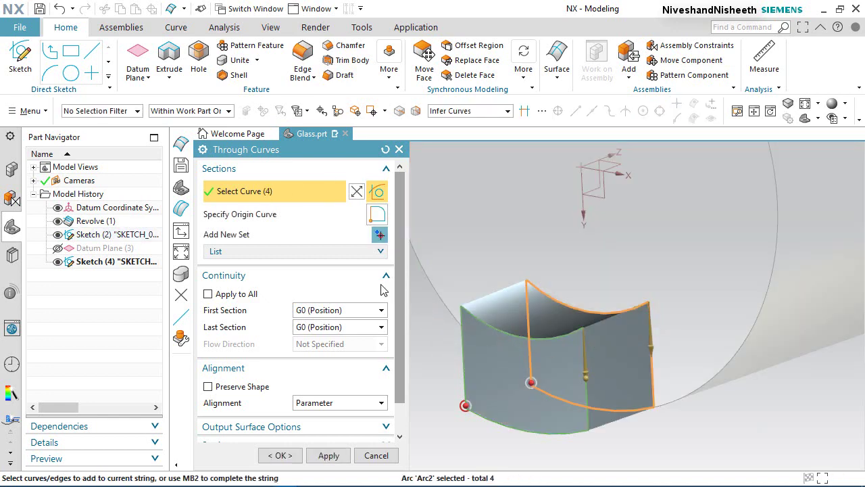
# - Create the Through Curves body as a solid with Preserve Shape enabled, and hide both profile sketches
pyautogui.click(318, 254)
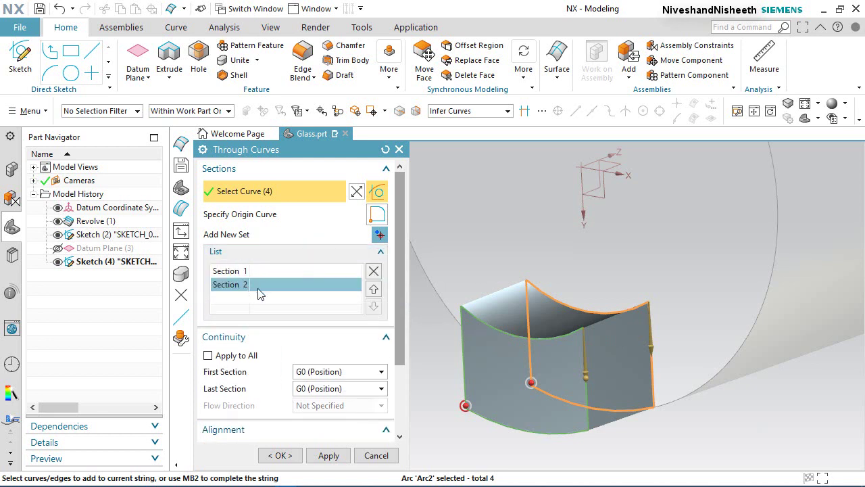
pyautogui.moveTo(400, 313); pyautogui.dragTo(403, 379)
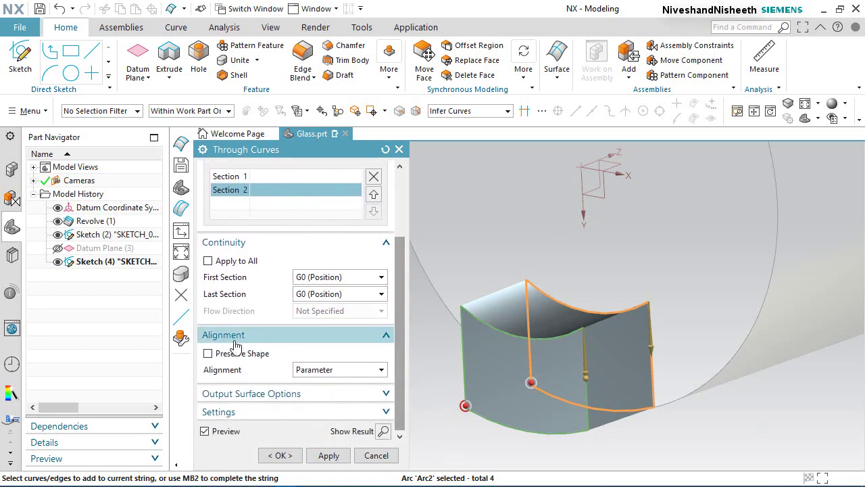
pyautogui.click(209, 354)
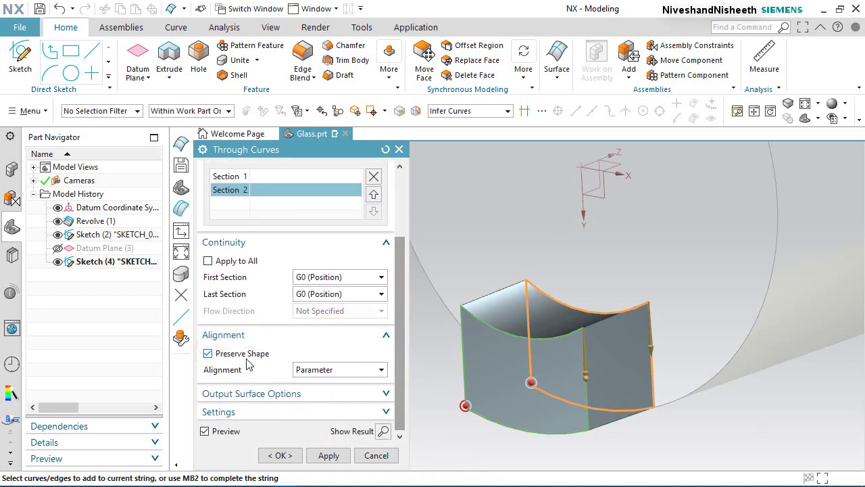
pyautogui.moveTo(399, 386); pyautogui.dragTo(401, 405)
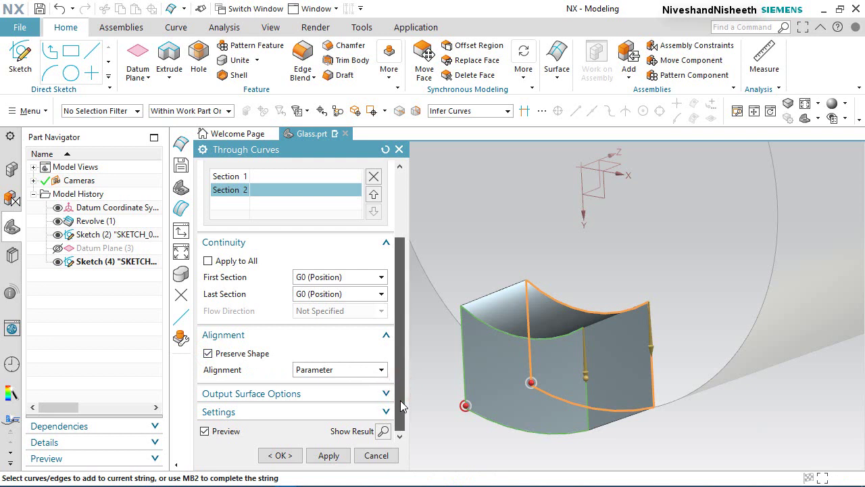
pyautogui.click(366, 412)
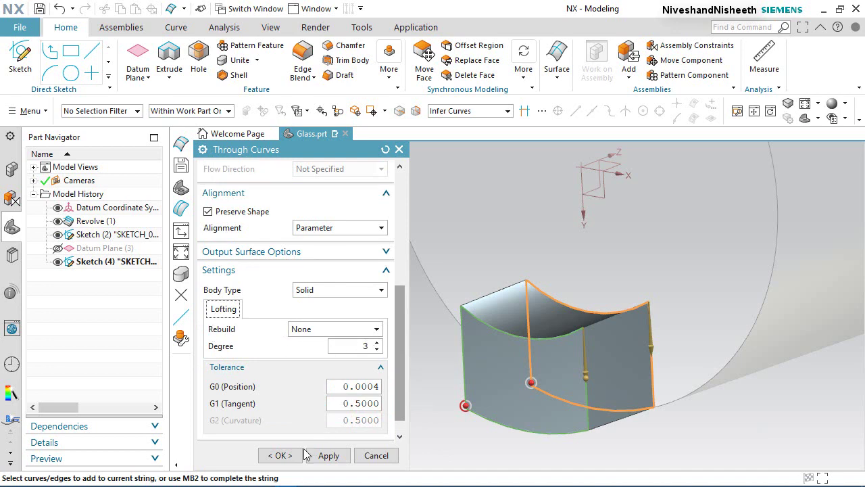
pyautogui.click(280, 455)
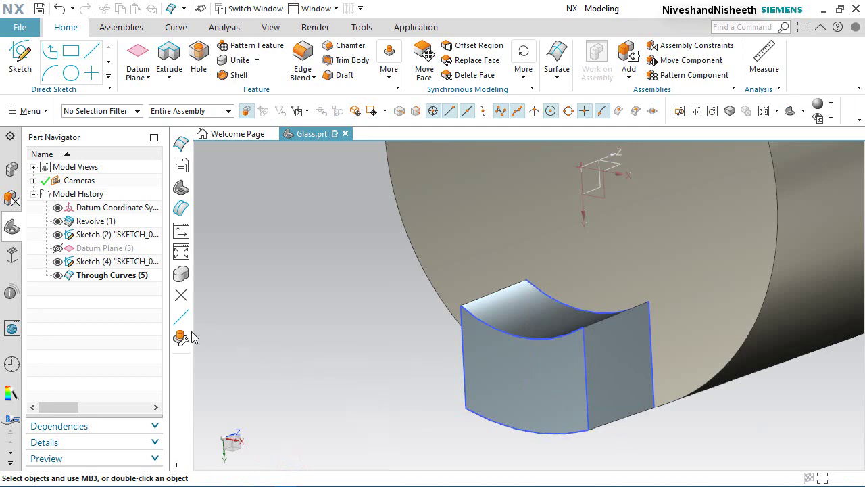
pyautogui.click(58, 262)
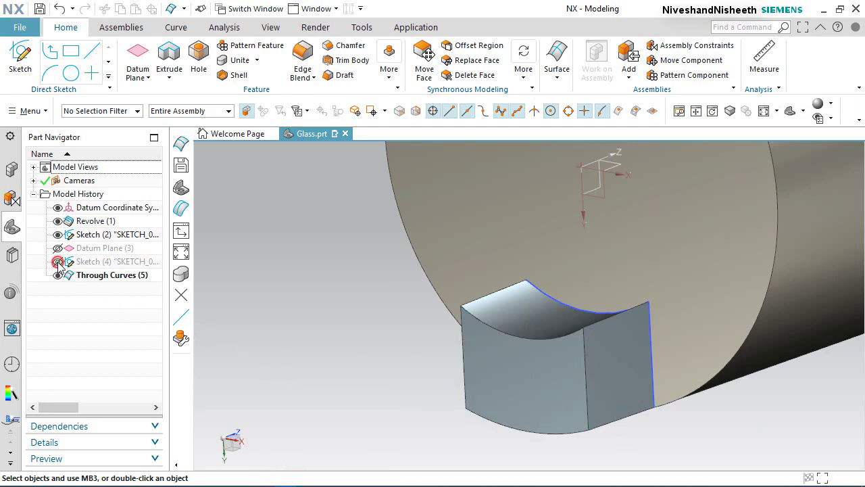
pyautogui.scroll(5, 564, 411)
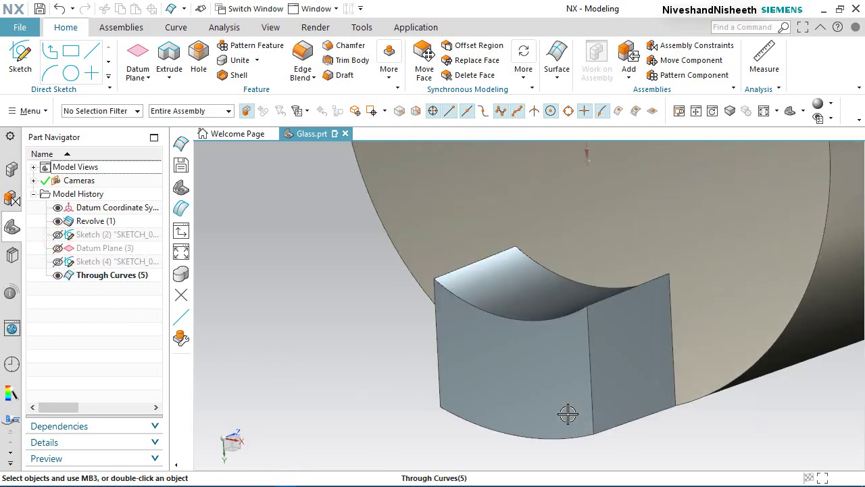
# - Examine how the lofted solid meets the glass body along the rim of the bottom face
pyautogui.moveTo(571, 426); pyautogui.dragTo(647, 420, button='middle')
pyautogui.scroll(5, 649, 416)
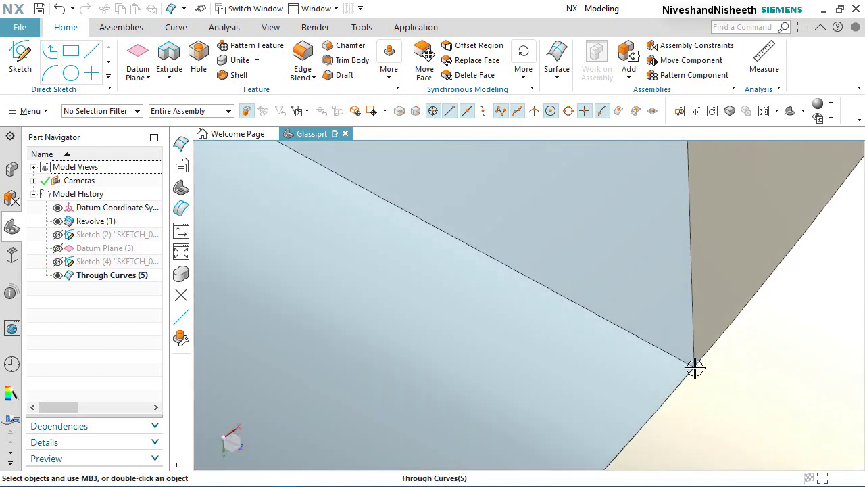
pyautogui.scroll(-5, 706, 350)
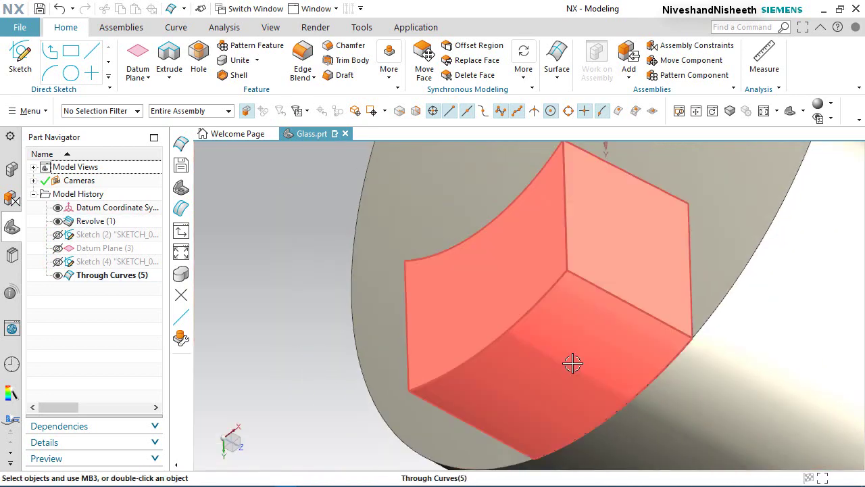
pyautogui.scroll(5, 568, 405)
pyautogui.scroll(4, 500, 392)
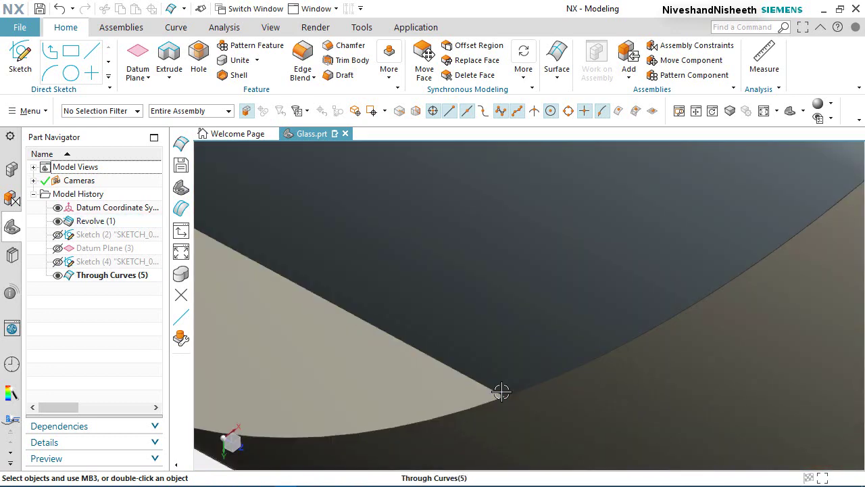
pyautogui.moveTo(500, 392); pyautogui.dragTo(565, 380, button='middle')
pyautogui.scroll(-3, 714, 387)
pyautogui.scroll(-3, 715, 386)
pyautogui.scroll(3, 709, 308)
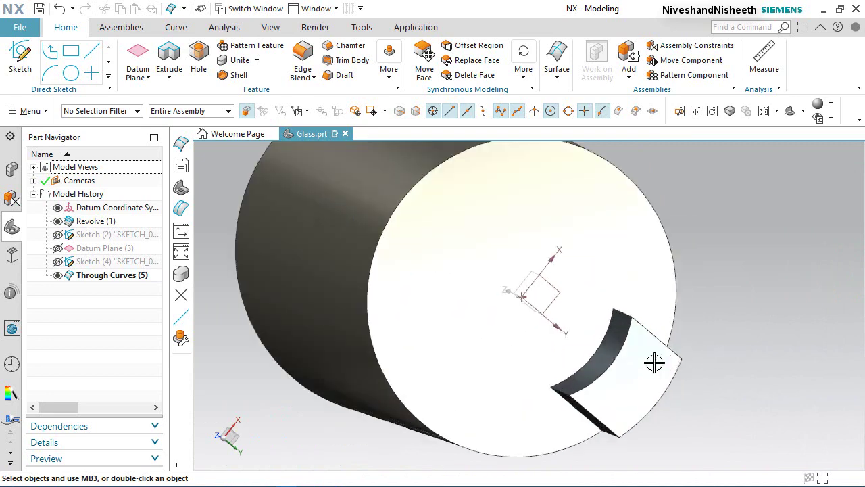
pyautogui.moveTo(656, 359); pyautogui.dragTo(552, 374, button='middle')
pyautogui.scroll(-2, 547, 351)
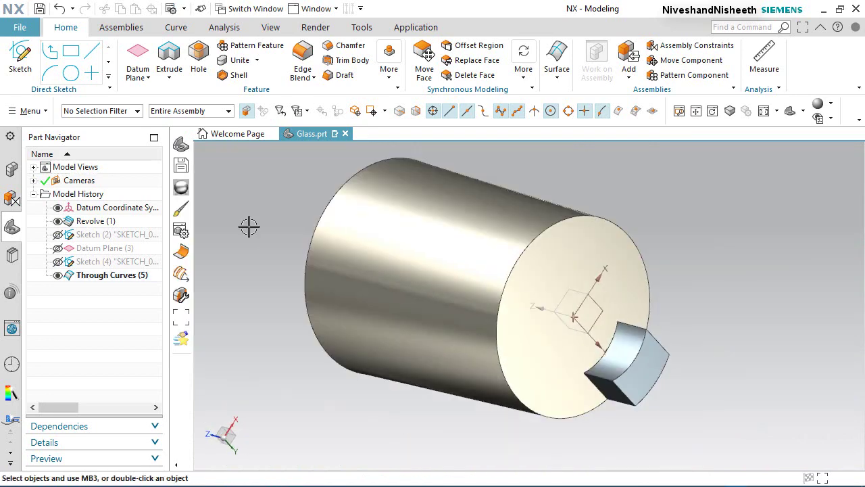
# - Start a circular pattern of the Through Curves feature, using the datum Z axis as the rotation axis
pyautogui.click(238, 46)
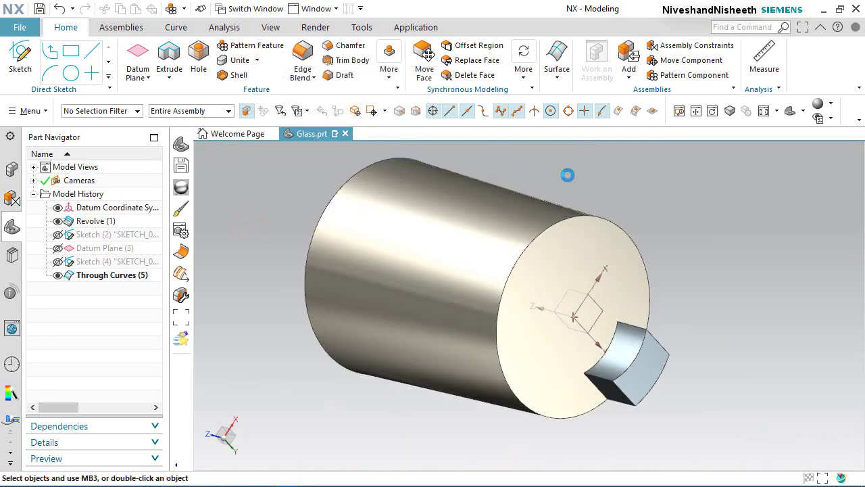
pyautogui.click(112, 277)
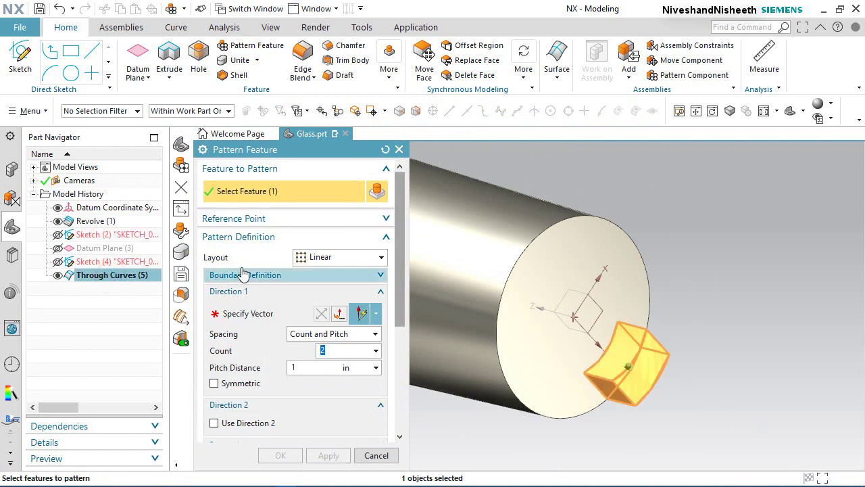
pyautogui.click(332, 262)
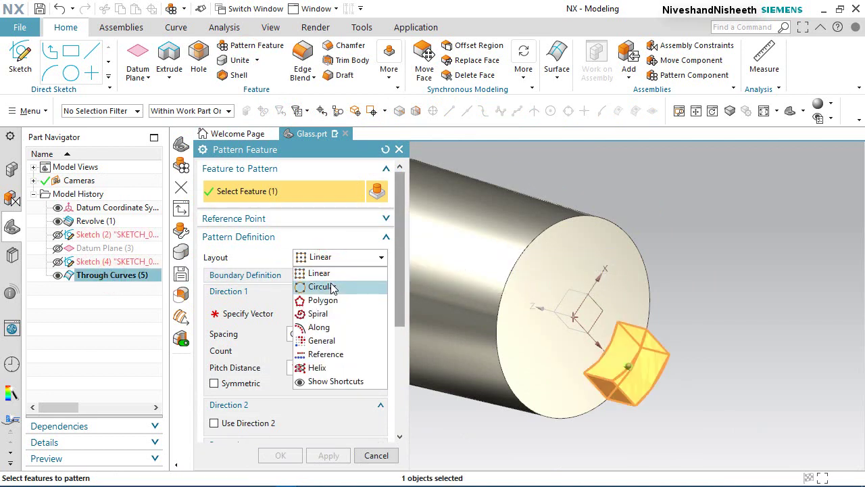
pyautogui.click(331, 284)
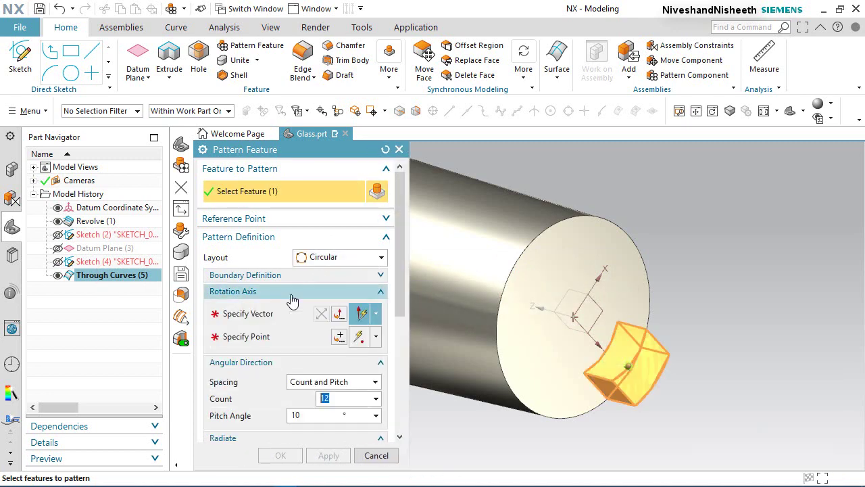
pyautogui.click(248, 314)
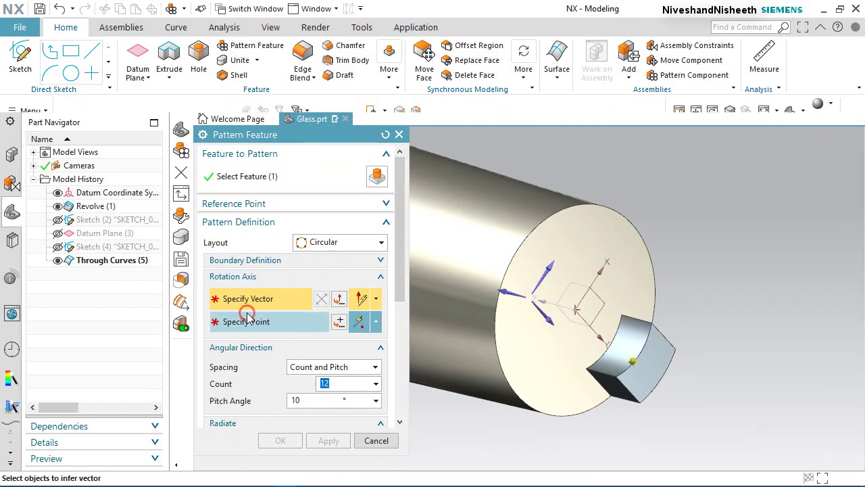
pyautogui.click(558, 317)
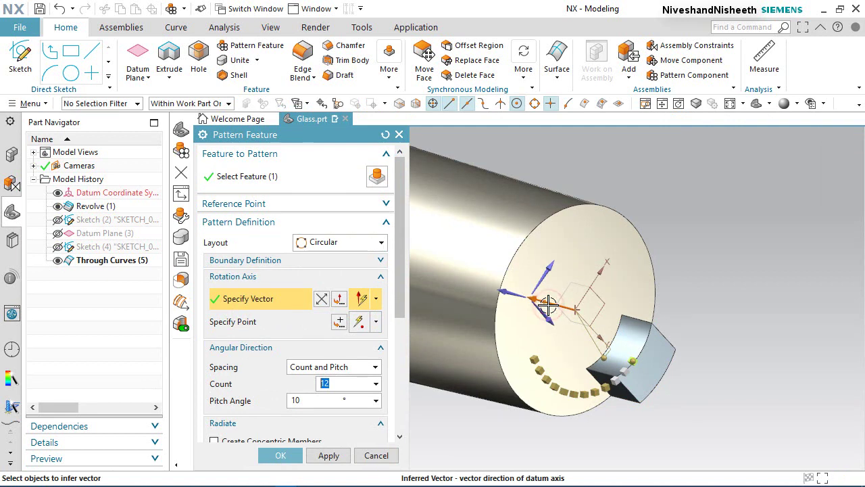
# - Create the circular pattern with Count and Span spacing, a count of 4 and a span angle of 360°
pyautogui.click(376, 368)
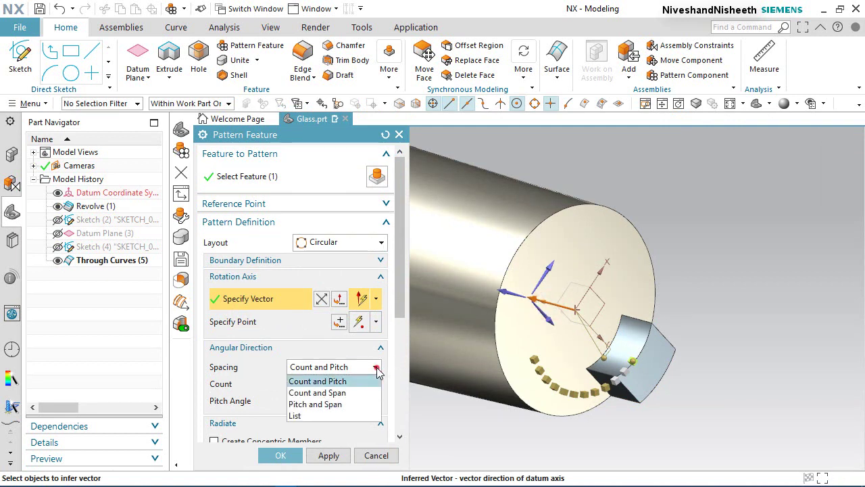
pyautogui.click(343, 393)
pyautogui.doubleClick(339, 383)
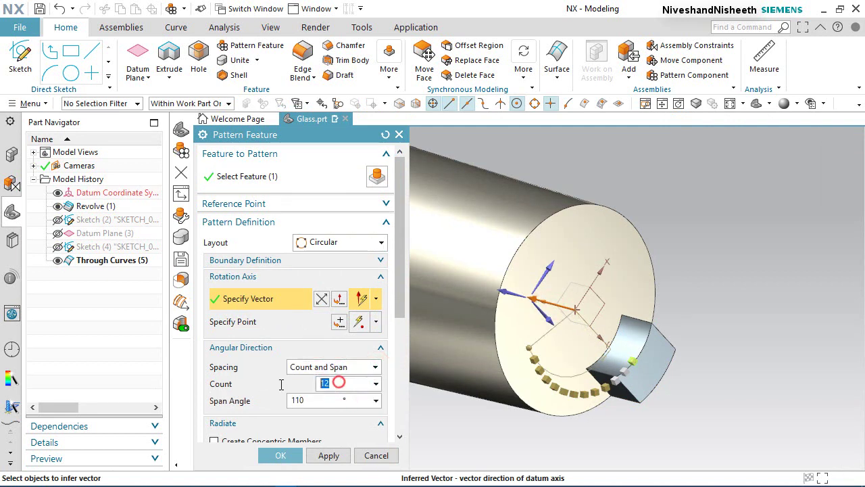
pyautogui.doubleClick(315, 401)
pyautogui.write('36')
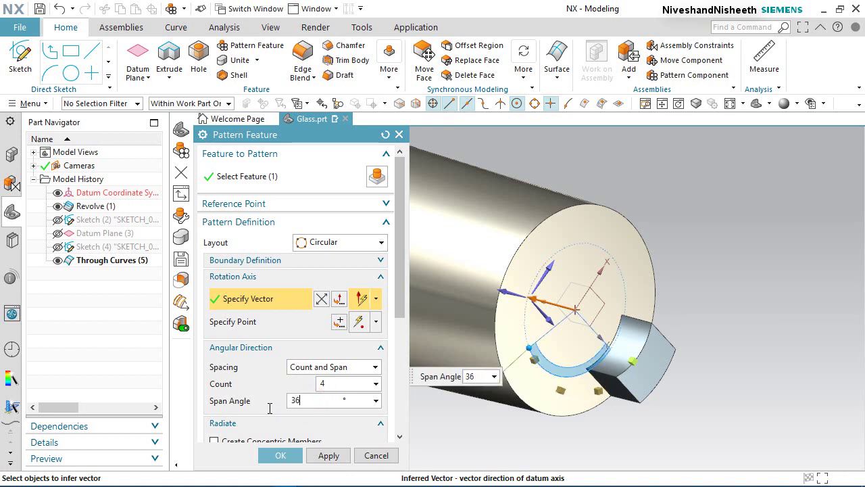
pyautogui.write('0')
pyautogui.press('Return')
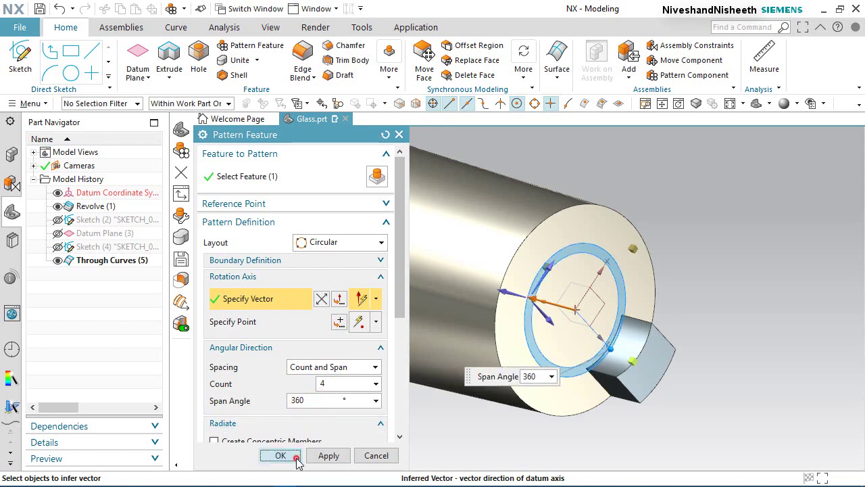
pyautogui.click(279, 456)
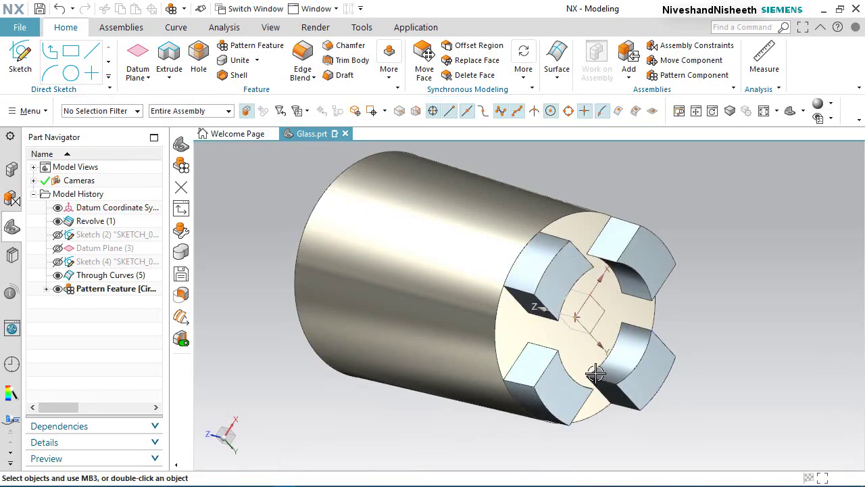
# - Unite the revolved glass body as the target with all four lofted feet as tool bodies
pyautogui.moveTo(595, 373); pyautogui.dragTo(561, 426, button='middle')
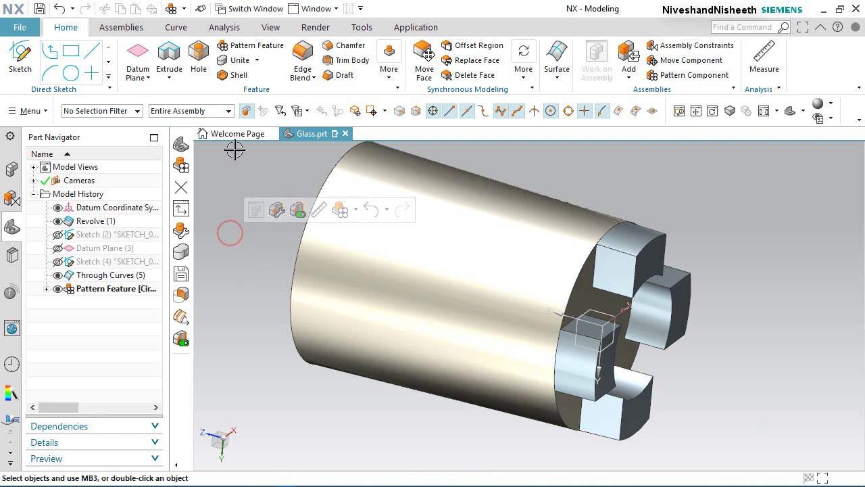
pyautogui.click(230, 61)
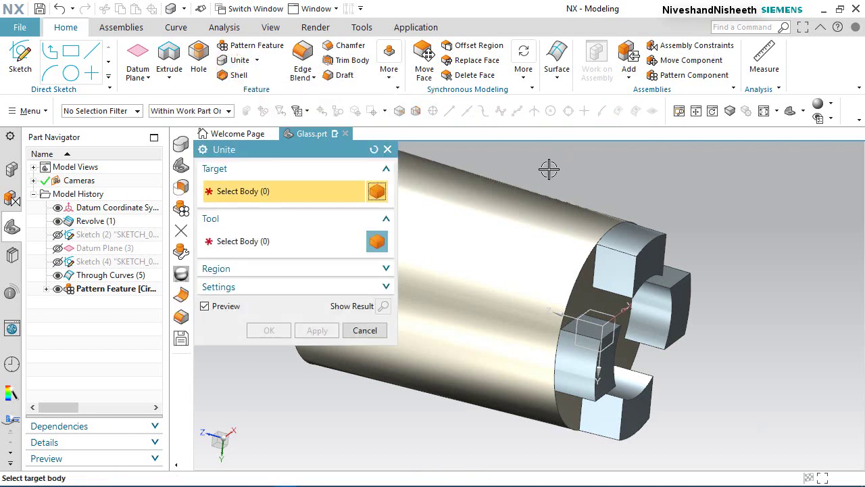
pyautogui.click(520, 251)
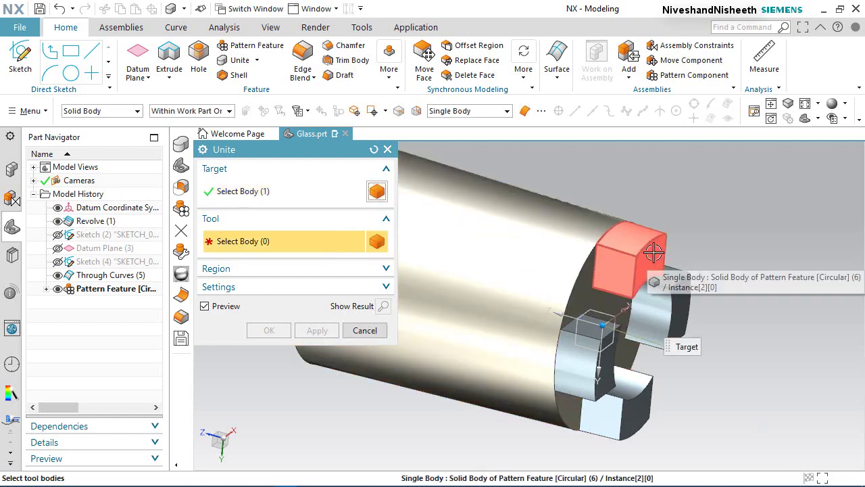
pyautogui.click(676, 279)
pyautogui.click(681, 293)
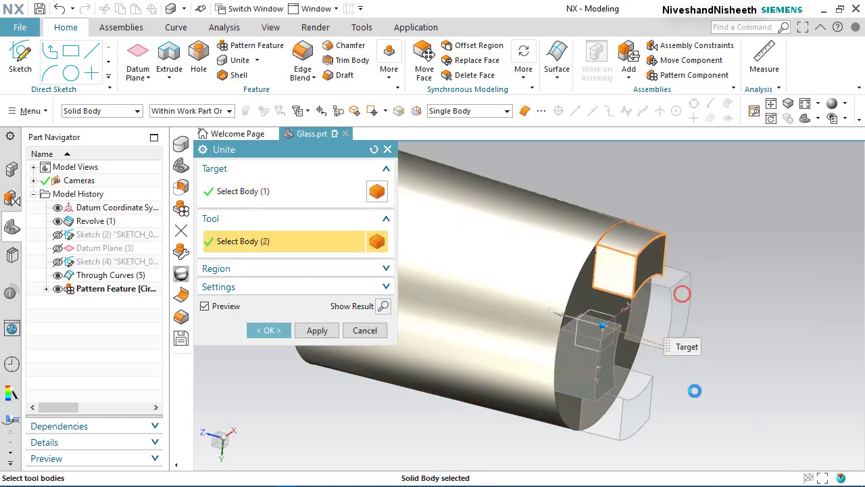
pyautogui.click(637, 424)
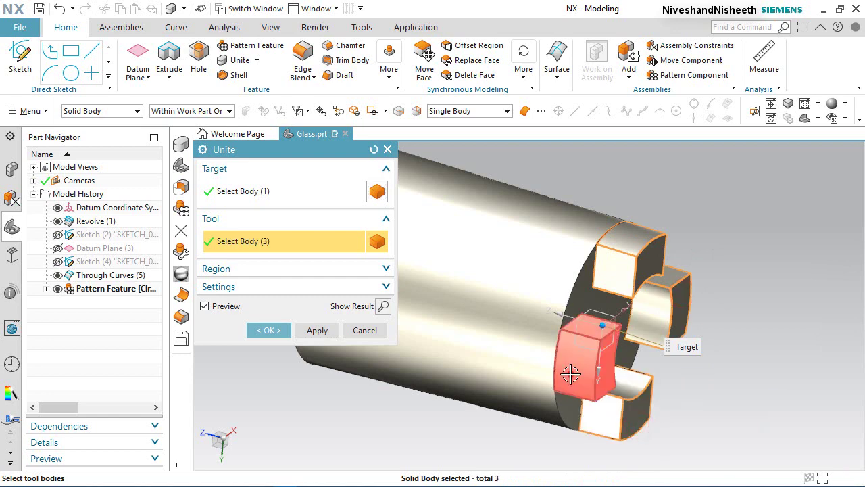
pyautogui.click(572, 368)
pyautogui.click(279, 332)
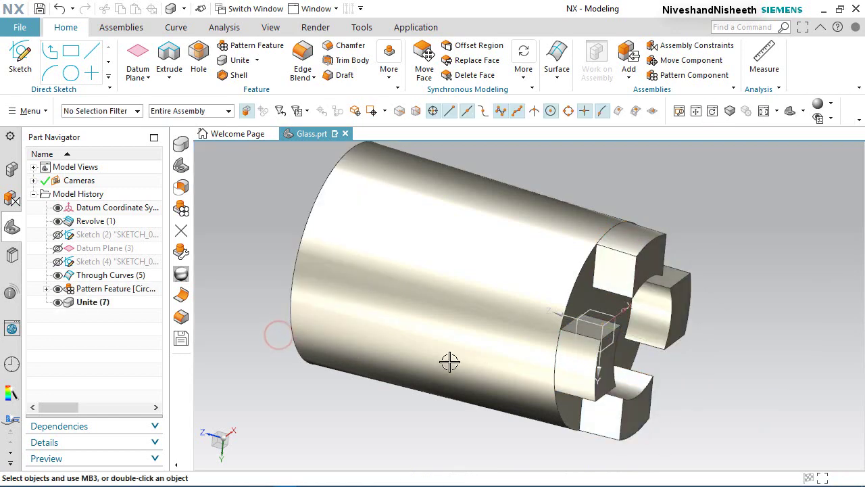
# - Save the Glass.prt part with the united feet
pyautogui.moveTo(512, 348); pyautogui.dragTo(570, 397, button='middle')
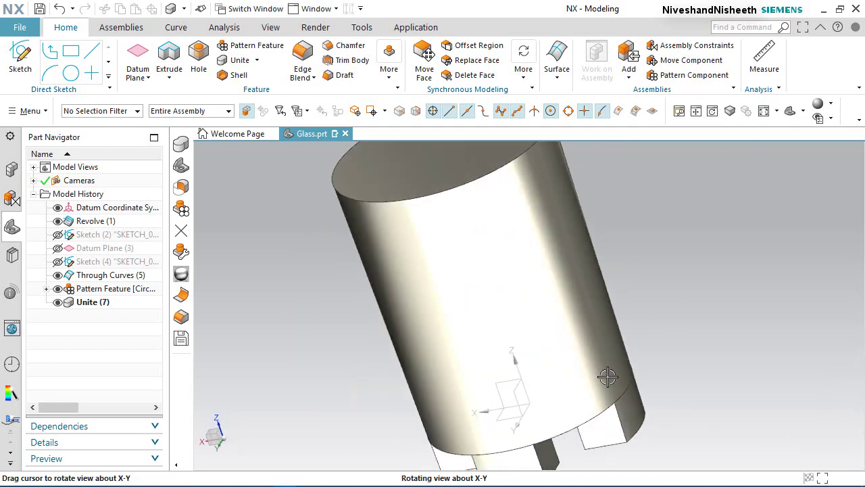
pyautogui.press('Home')
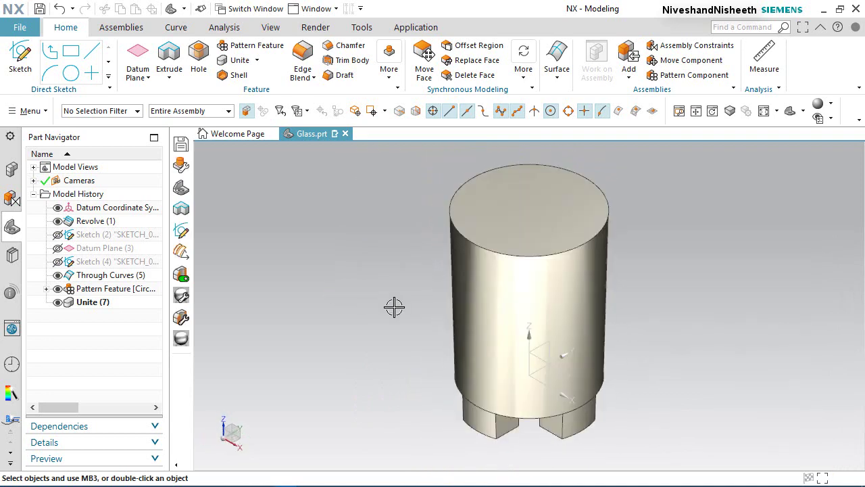
pyautogui.hotkey('ctrl', 's')
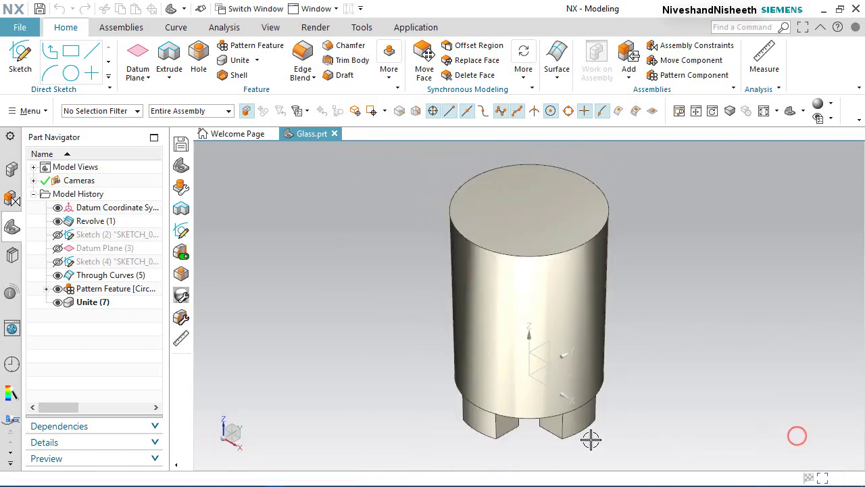
# - Create an On Plane sketch on the flat side face of one foot, facing the gap to its neighbour
pyautogui.click(241, 430)
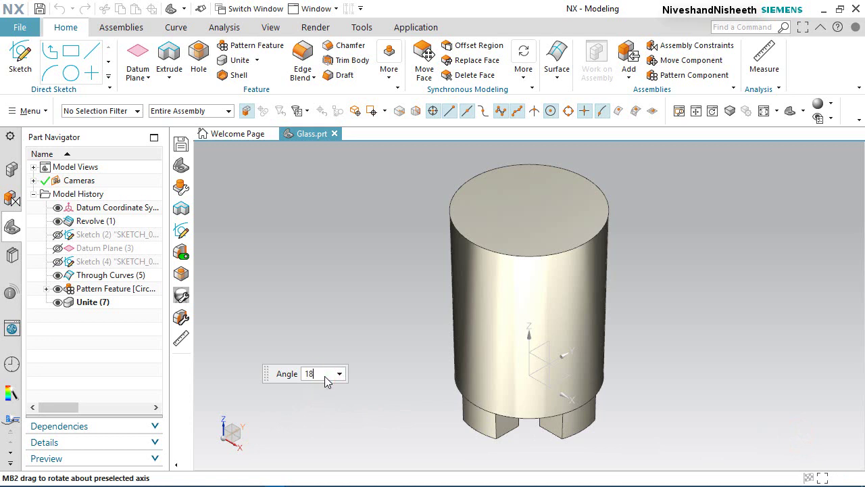
pyautogui.press('Return')
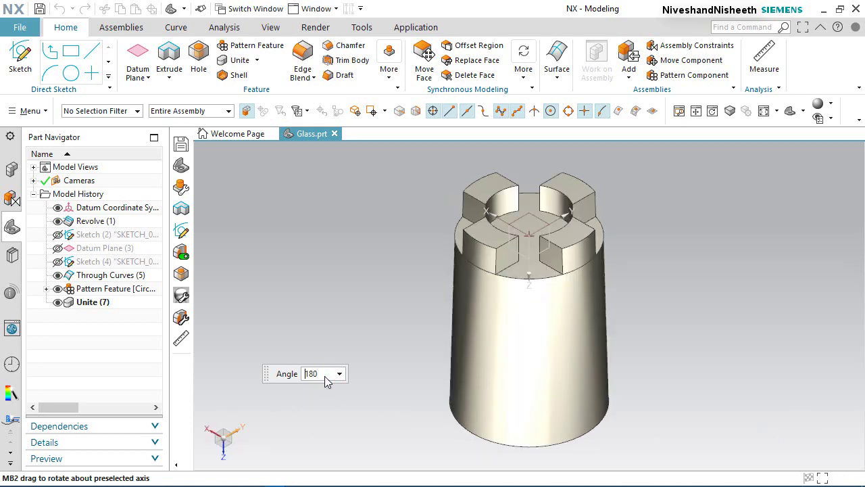
pyautogui.scroll(6, 531, 243)
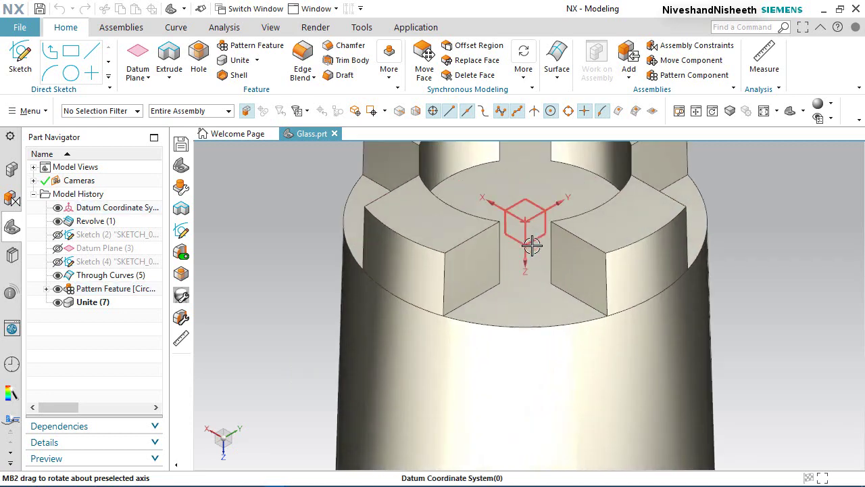
pyautogui.click(20, 58)
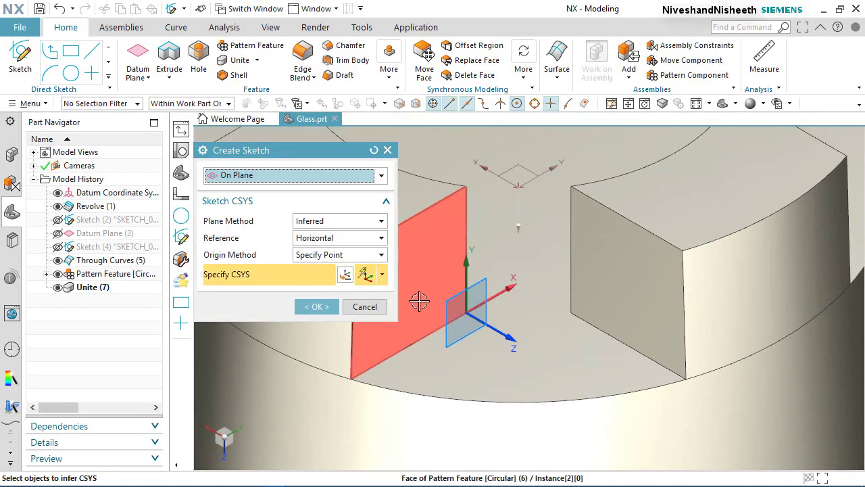
pyautogui.click(419, 302)
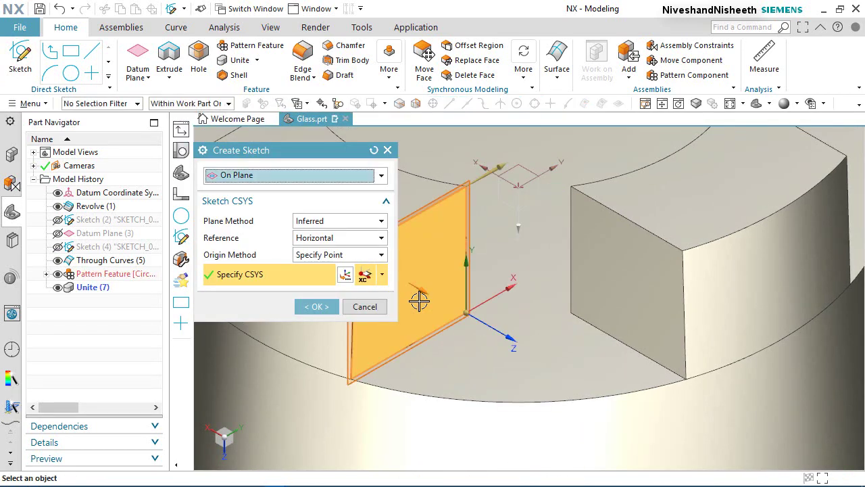
pyautogui.click(316, 306)
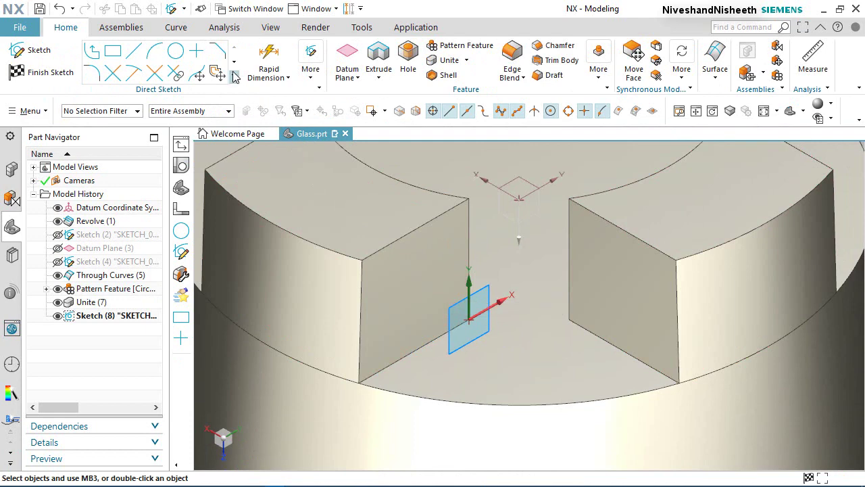
# - Project all four edges of the foot's flat side face into the active sketch
pyautogui.click(235, 77)
pyautogui.click(155, 181)
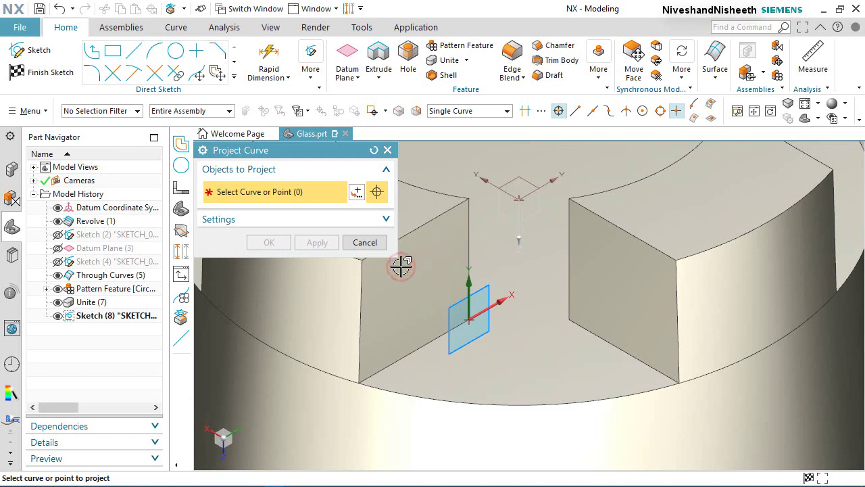
pyautogui.click(417, 221)
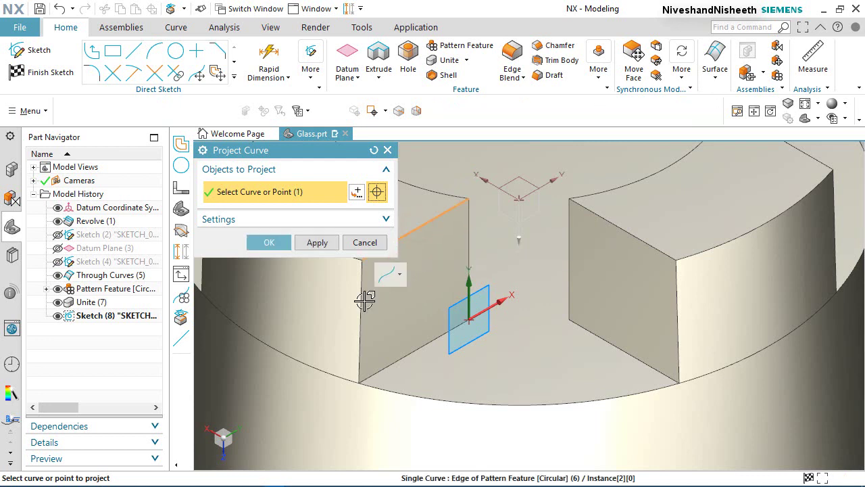
pyautogui.click(362, 301)
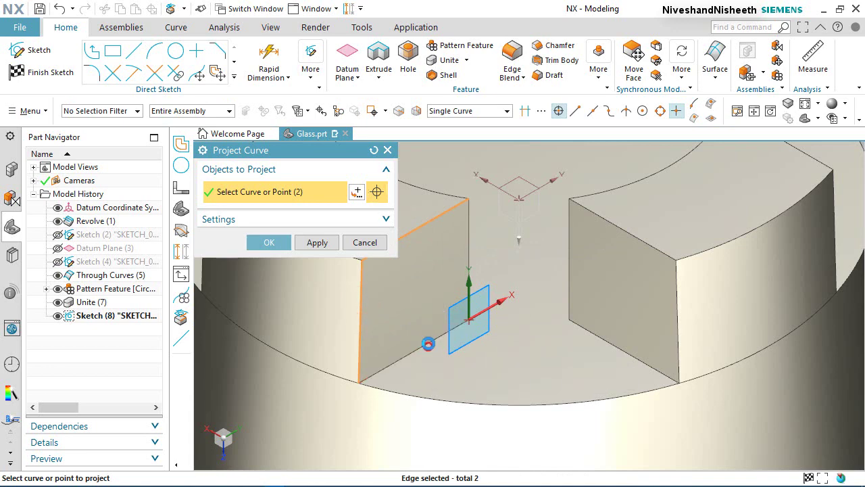
pyautogui.click(429, 344)
pyautogui.click(468, 247)
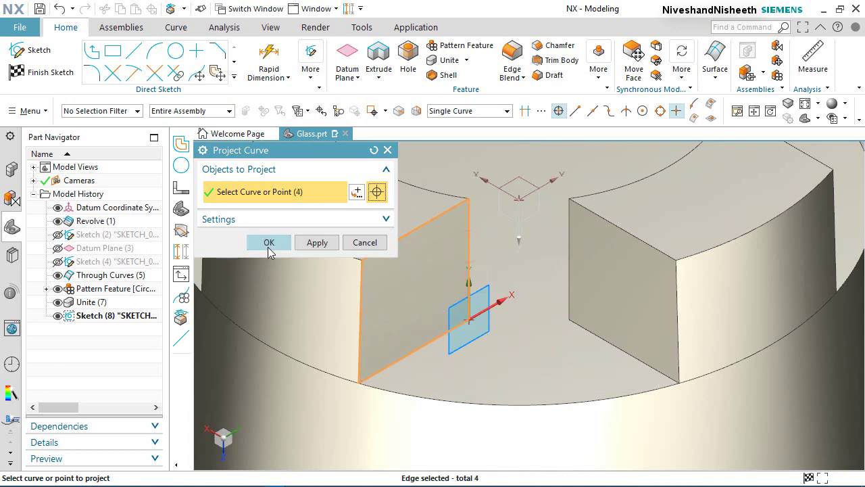
pyautogui.click(269, 243)
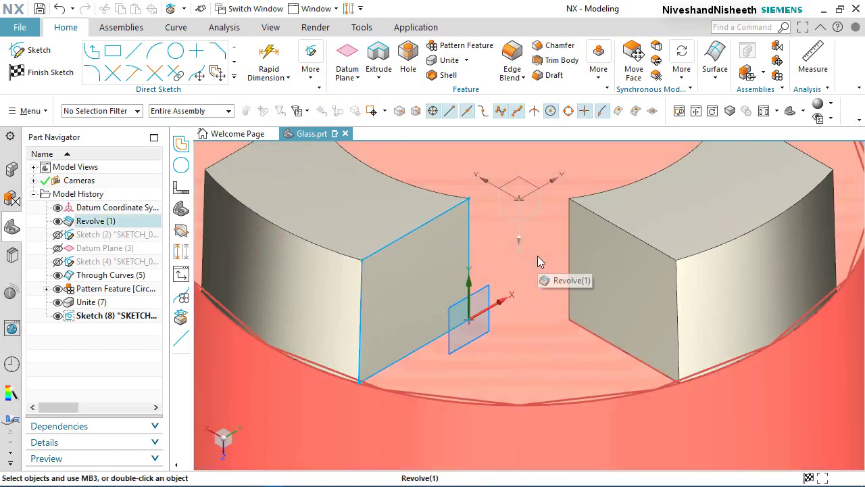
# - Draw a three-point arc of radius about 0.82 from the face's outer corner at the glass body to the inner corner at the foot's free end
pyautogui.click(153, 51)
pyautogui.click(211, 187)
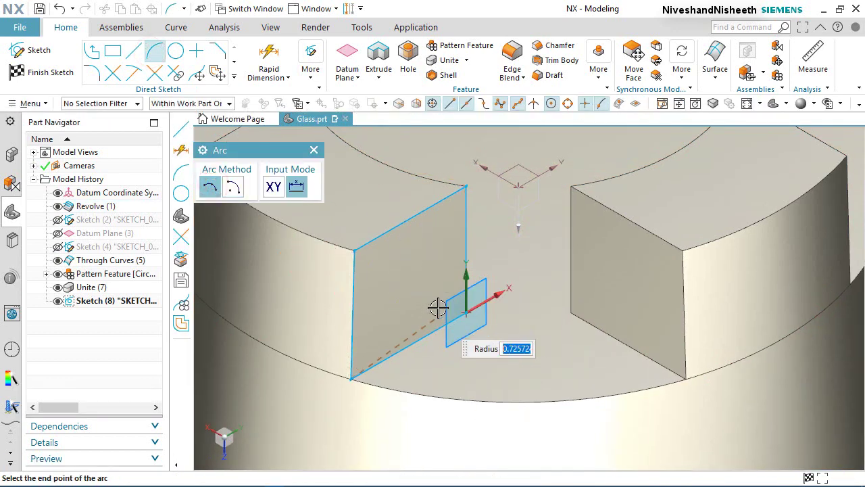
pyautogui.click(466, 186)
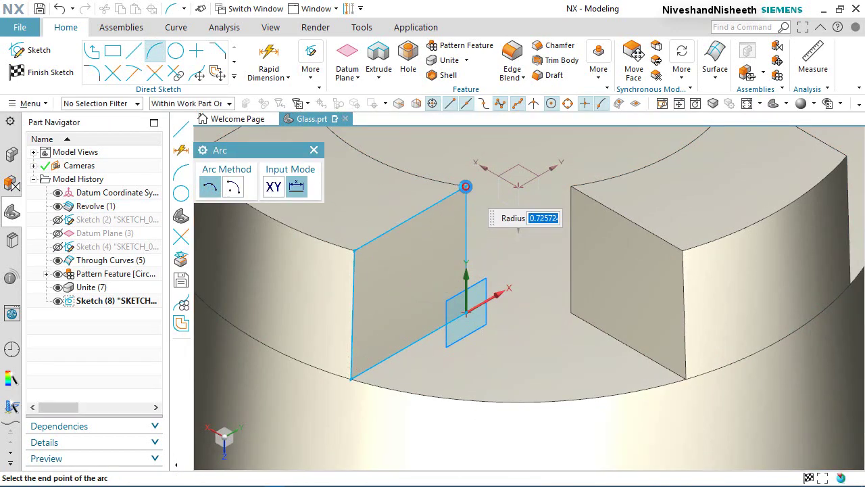
pyautogui.click(405, 259)
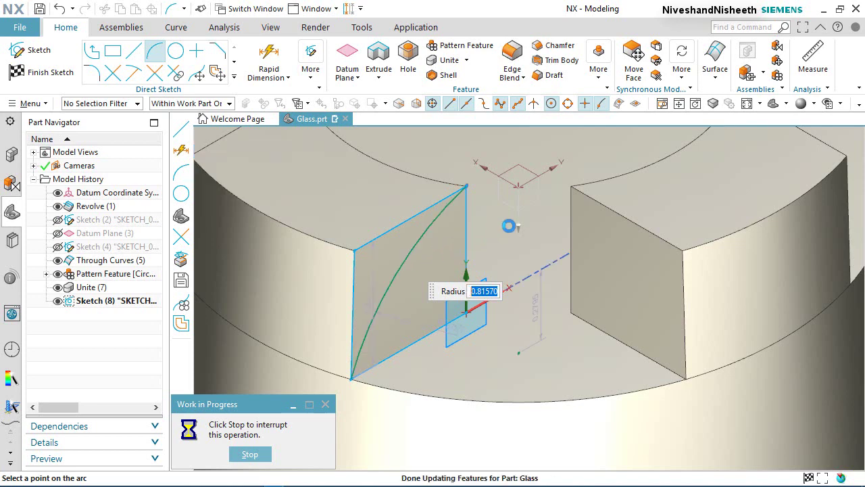
pyautogui.rightClick(507, 223)
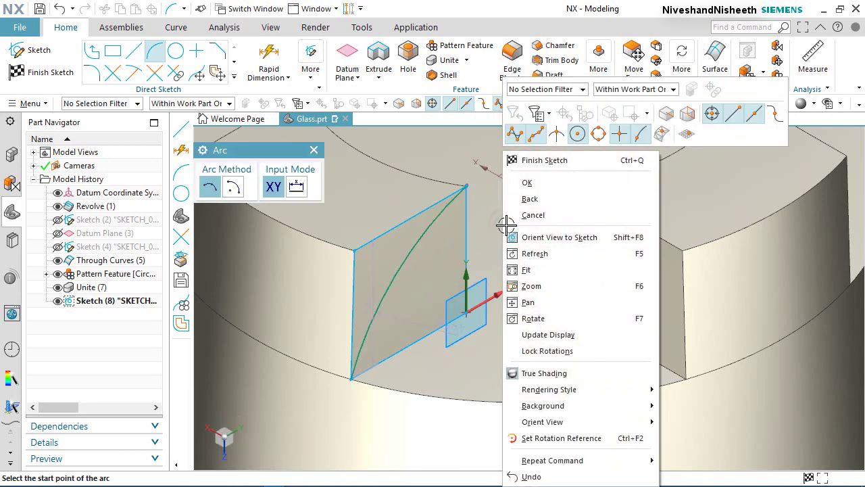
pyautogui.click(527, 182)
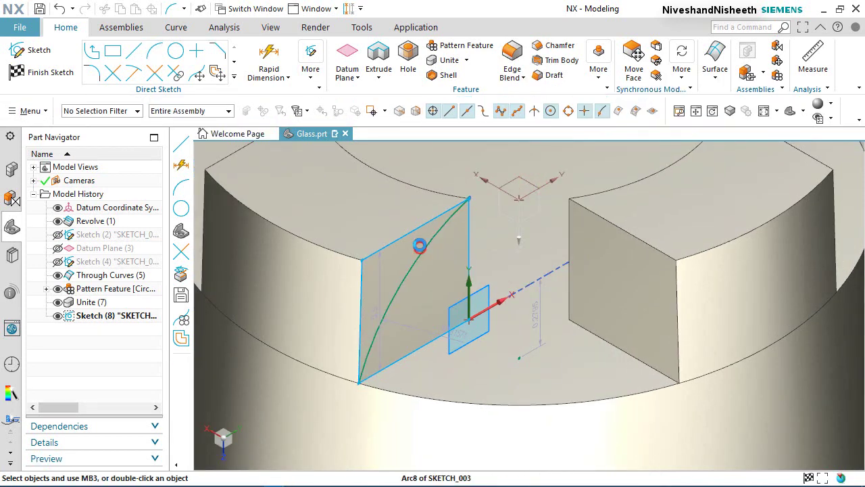
# - Make the arc tangent to the projected edge at the foot's free end
pyautogui.click(419, 245)
pyautogui.click(422, 222)
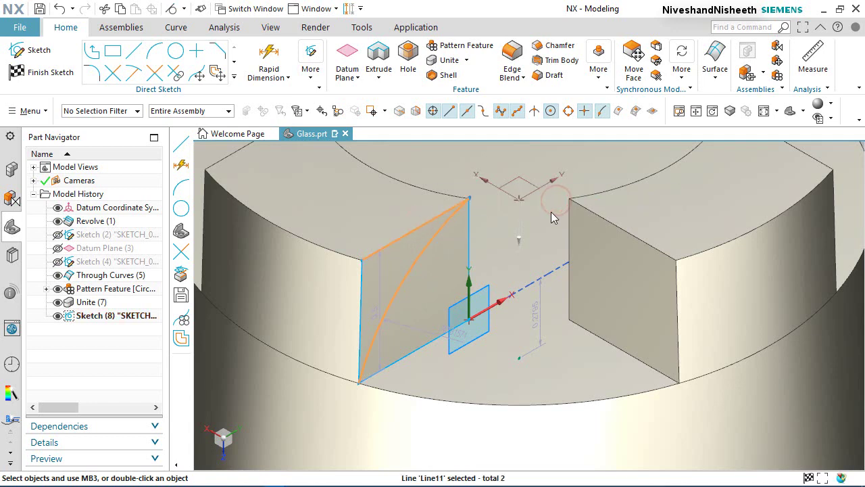
pyautogui.press('Delete')
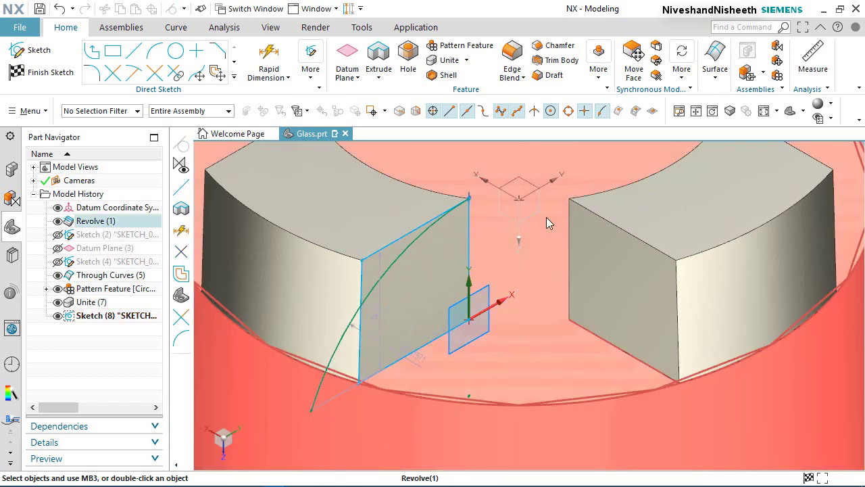
# - Make the arc's loose end point coincident with the face's outer corner where the foot meets the glass body
pyautogui.scroll(-3, 467, 232)
pyautogui.scroll(-3, 430, 239)
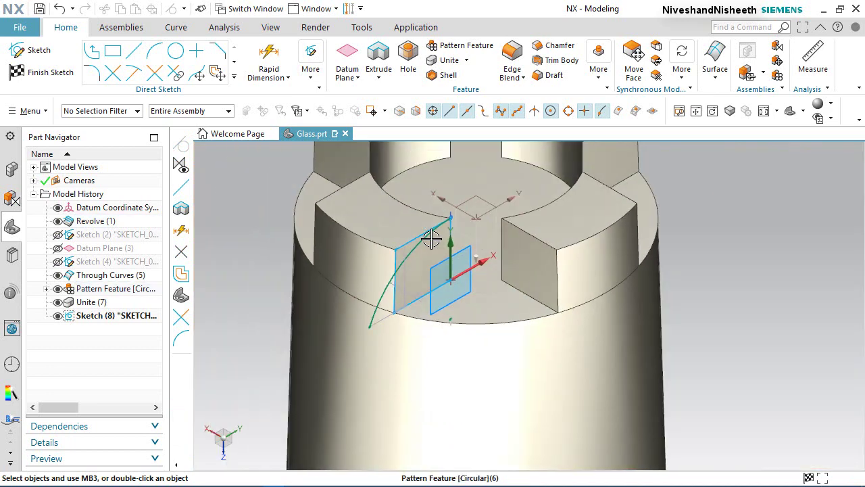
pyautogui.scroll(2, 406, 273)
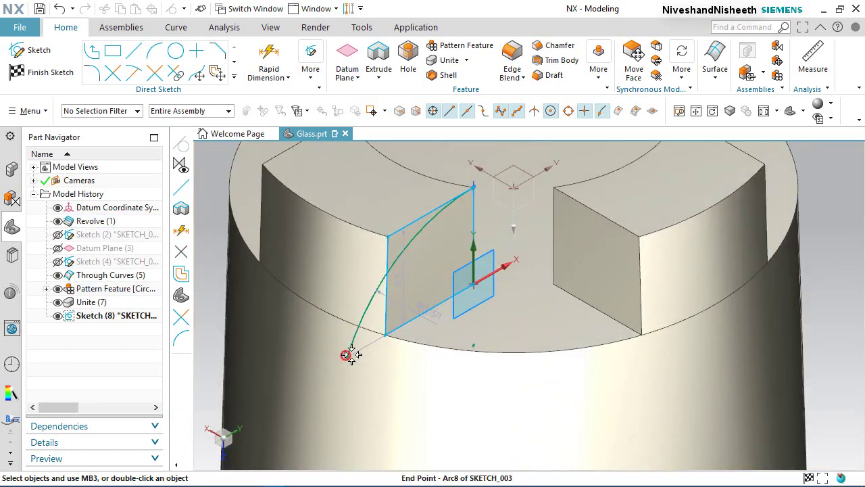
pyautogui.click(346, 354)
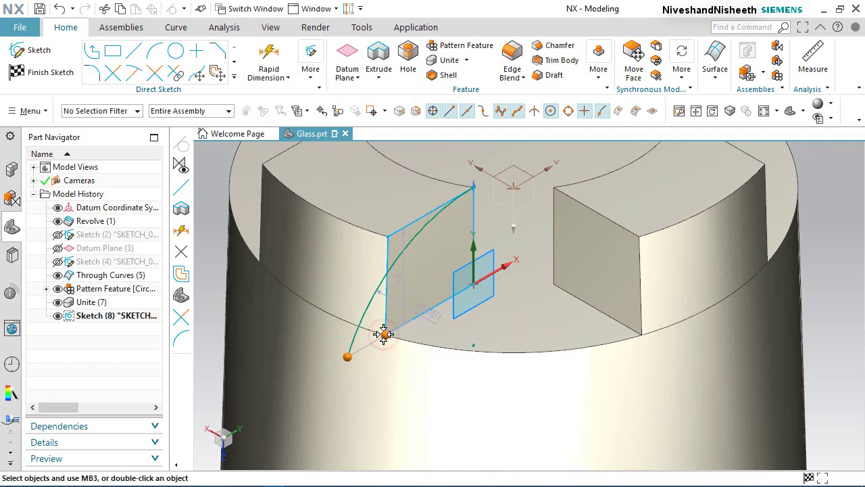
pyautogui.click(384, 334)
pyautogui.click(411, 309)
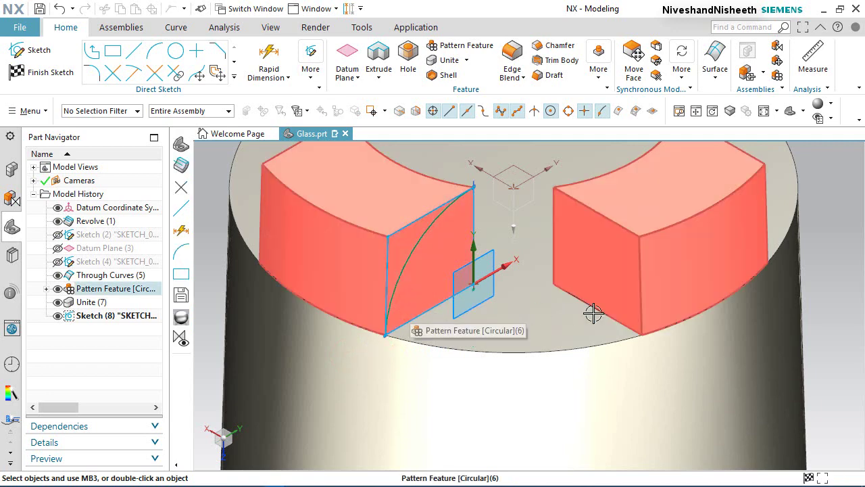
# - Convert the projected free-end edge and outer edge to reference curves, leaving the arc and the two remaining edges active
pyautogui.rightClick(832, 331)
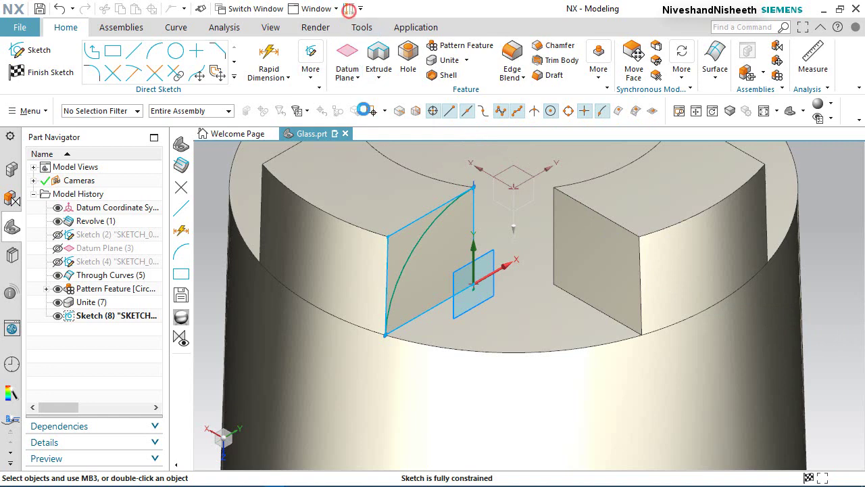
pyautogui.click(423, 215)
pyautogui.moveTo(547, 323); pyautogui.dragTo(446, 295, button='middle')
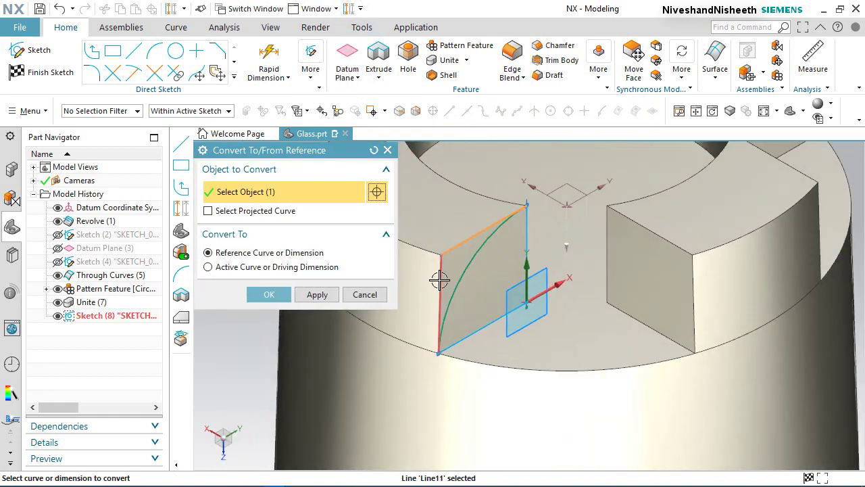
pyautogui.click(270, 294)
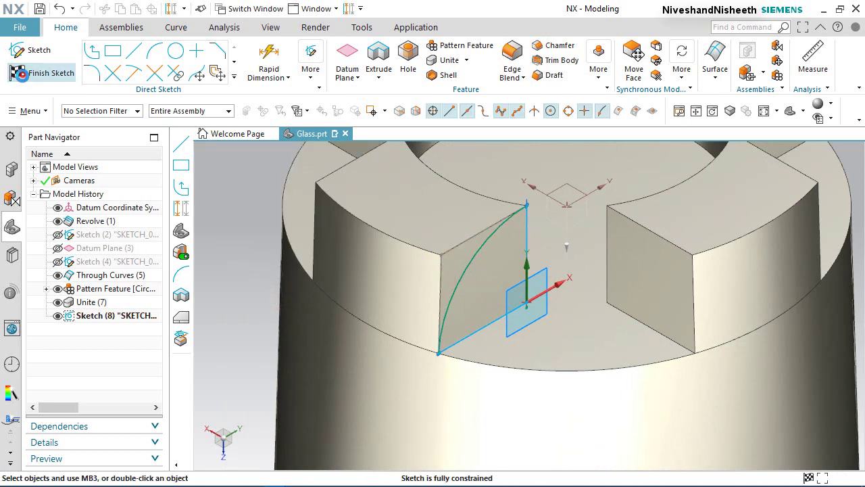
# - Finish the sketch and create an On Plane sketch on the neighbouring foot's side face across the gap
pyautogui.click(20, 72)
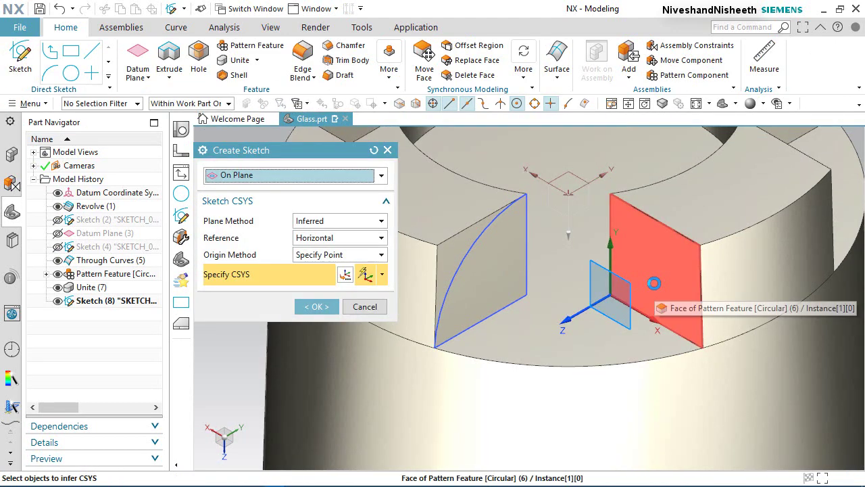
pyautogui.click(649, 291)
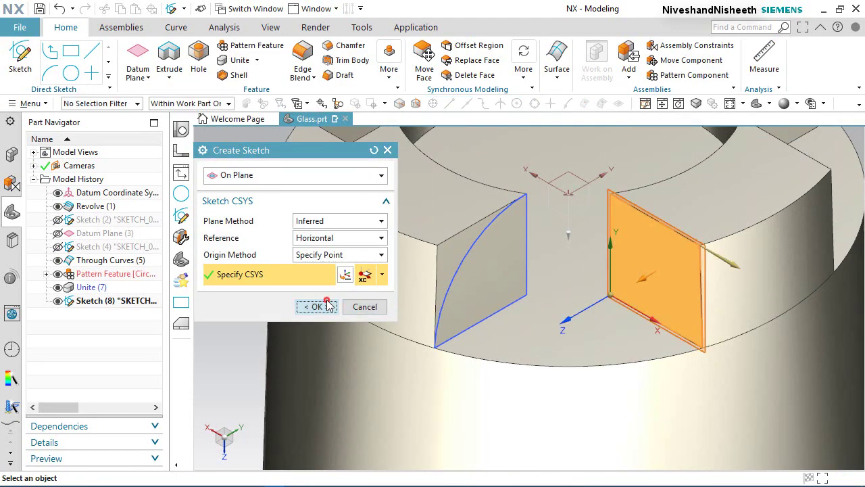
pyautogui.click(326, 306)
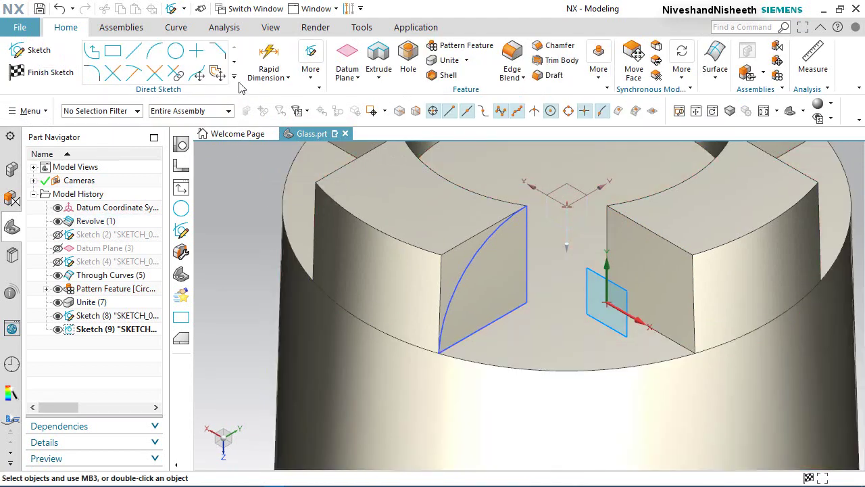
# - Project the four edges of the neighbouring foot's side face into the new sketch
pyautogui.click(236, 77)
pyautogui.click(154, 182)
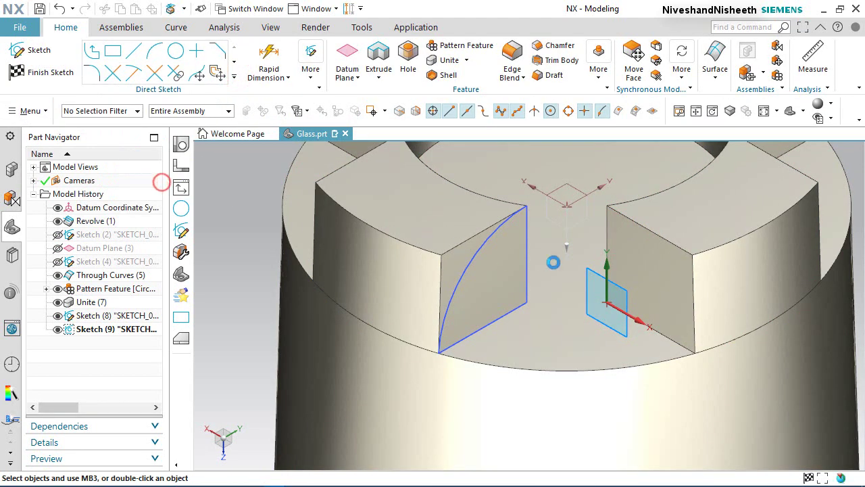
pyautogui.click(655, 232)
pyautogui.click(605, 230)
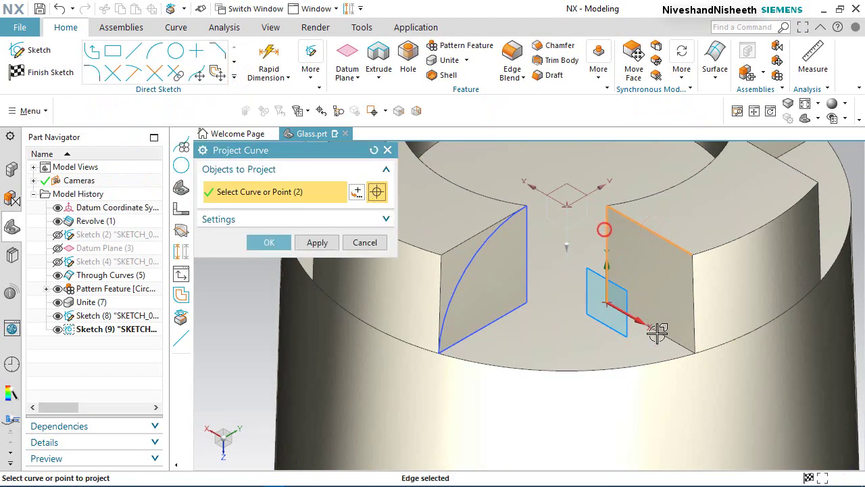
pyautogui.click(673, 336)
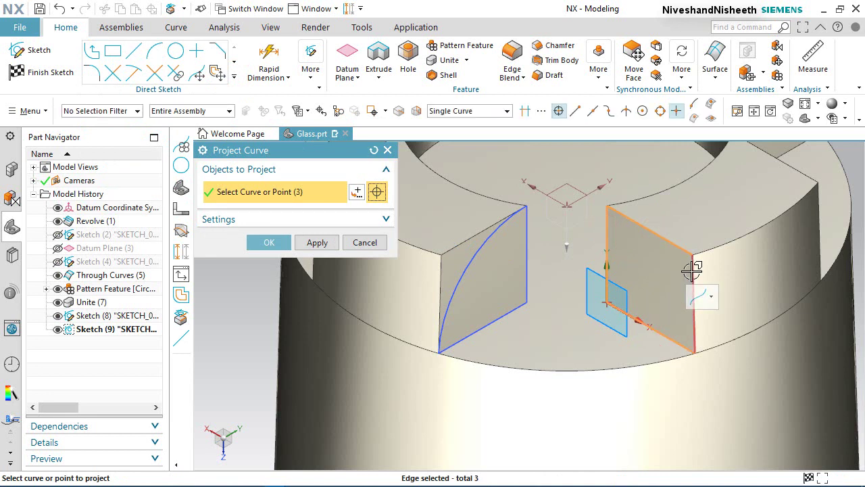
pyautogui.click(692, 270)
pyautogui.click(276, 242)
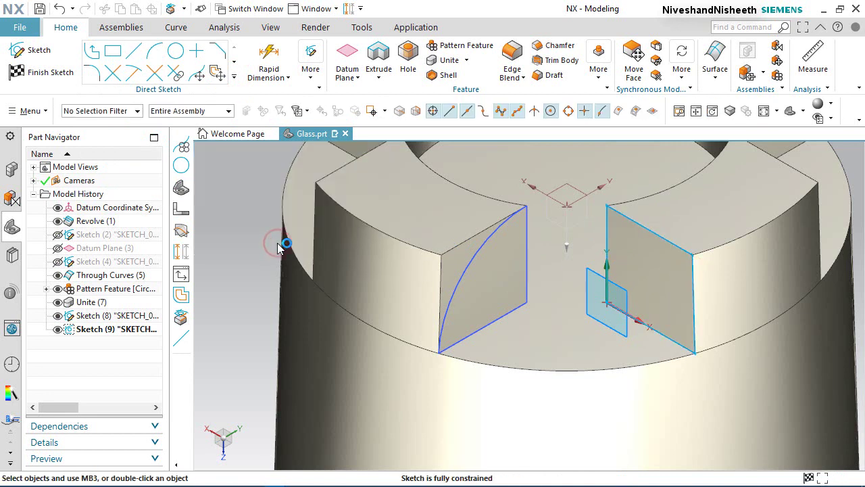
# - Draw a three-point arc on the neighbouring foot's face from the inner free-end corner to the outer corner at the glass body
pyautogui.click(153, 52)
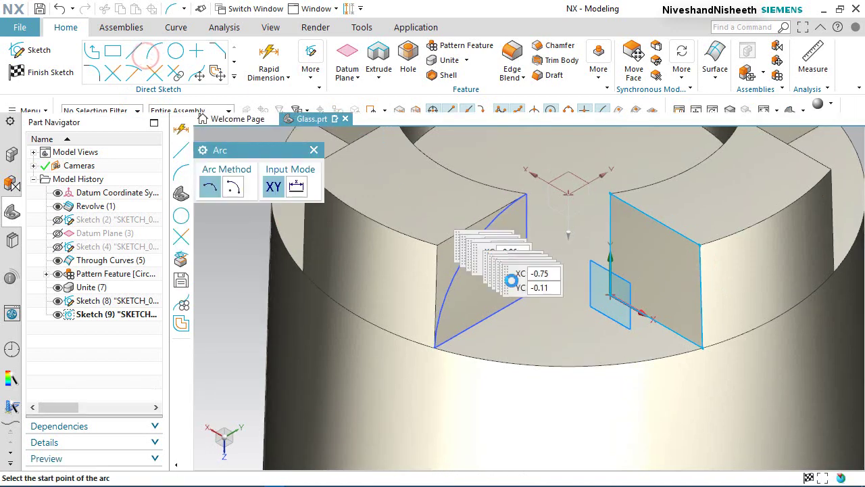
pyautogui.click(607, 194)
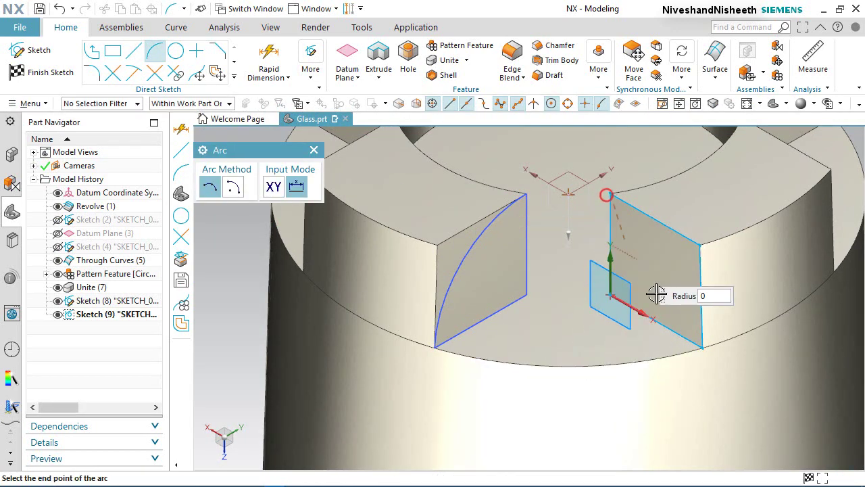
pyautogui.click(702, 347)
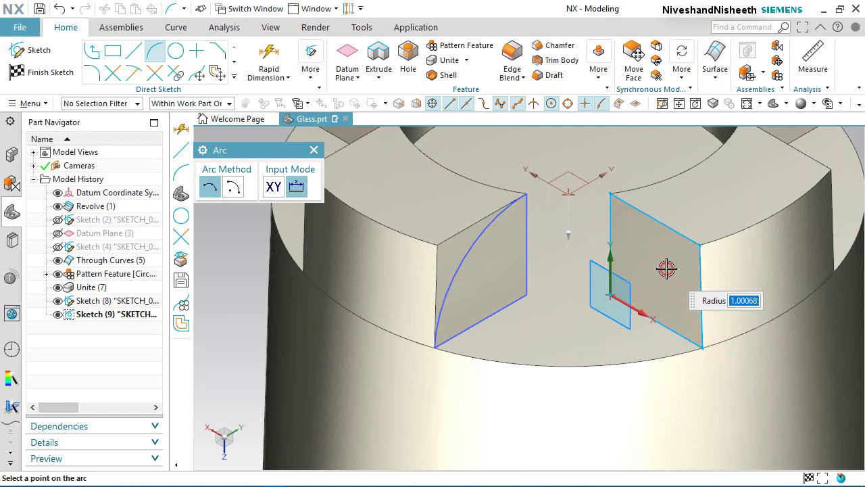
pyautogui.click(666, 267)
pyautogui.press('Escape')
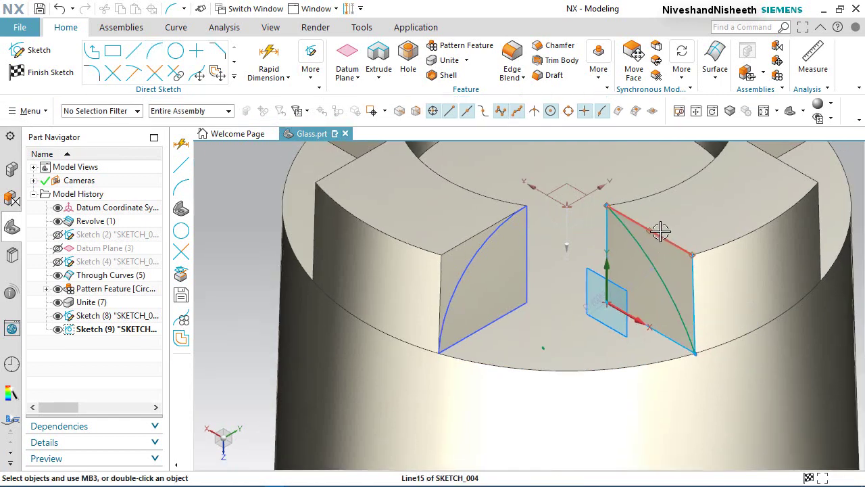
# - Constrain the second arc tangent to the projected free-end edge of the neighbouring foot's face
pyautogui.click(667, 238)
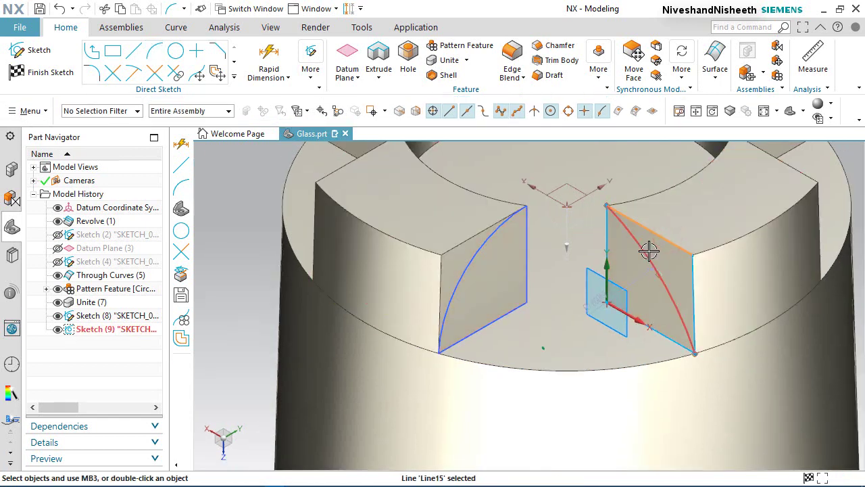
pyautogui.click(649, 250)
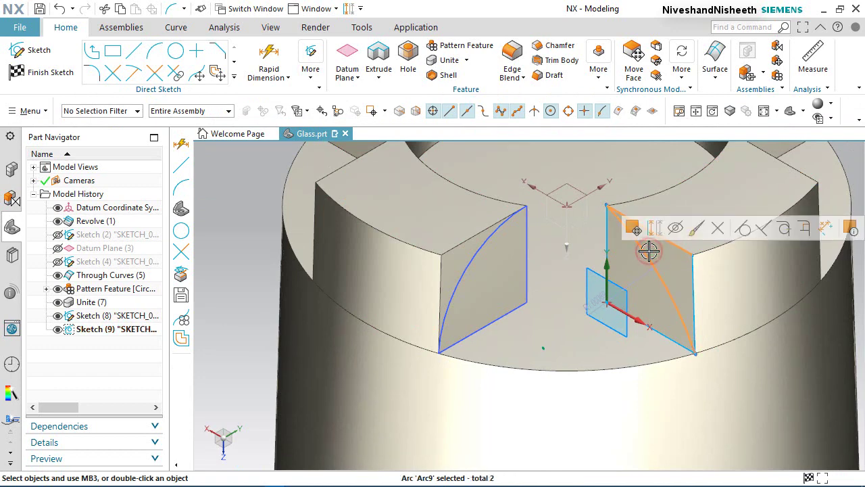
pyautogui.click(745, 231)
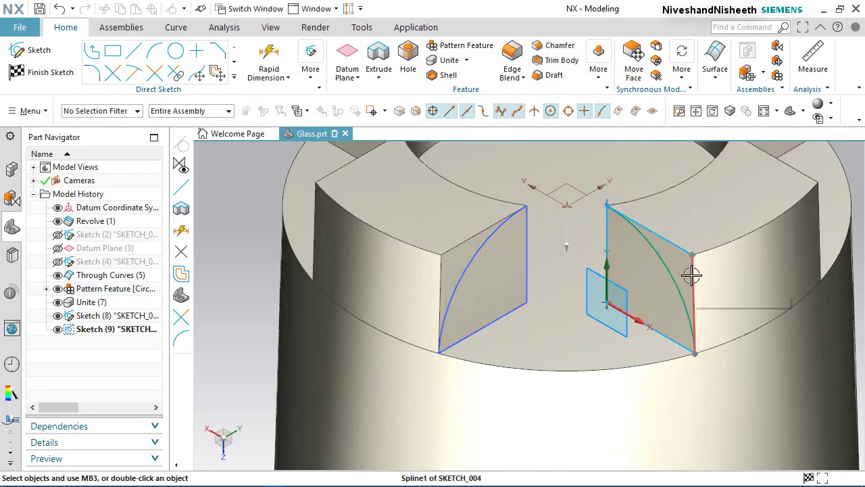
# - Convert the projected free-end edge and outer vertical edge of the second foot's face to reference, and finish the sketch
pyautogui.click(349, 9)
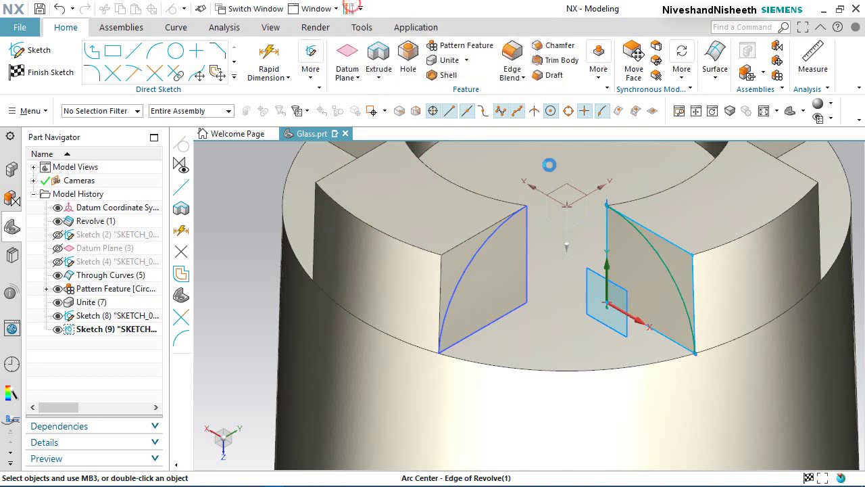
pyautogui.click(651, 231)
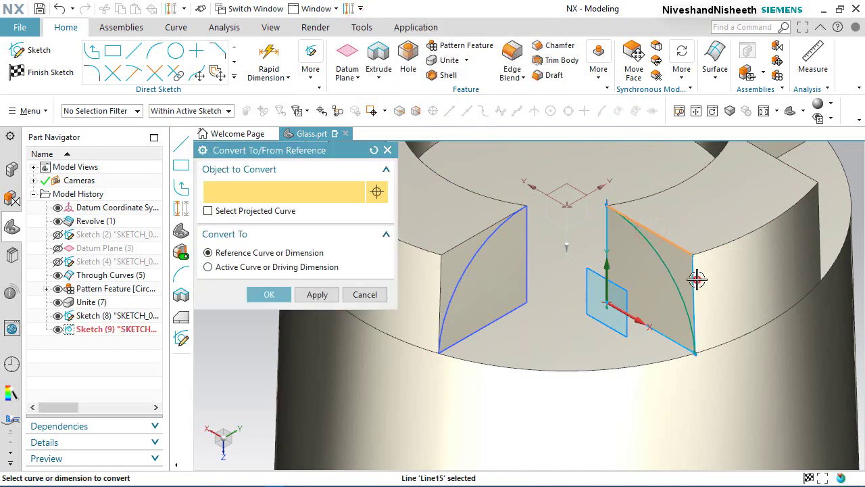
pyautogui.click(697, 279)
pyautogui.click(270, 295)
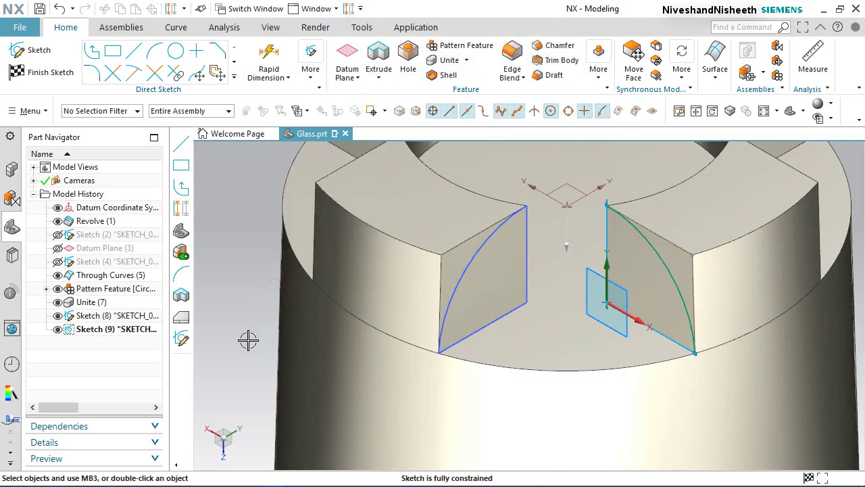
pyautogui.click(48, 72)
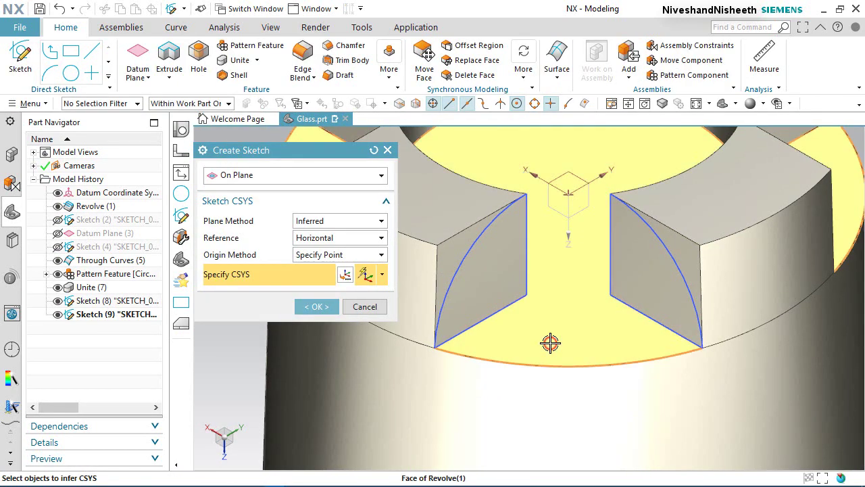
# - Create a sketch on the glass base between the feet and draw an origin-centred arc of radius 1.2 joining the outer corners
pyautogui.click(334, 308)
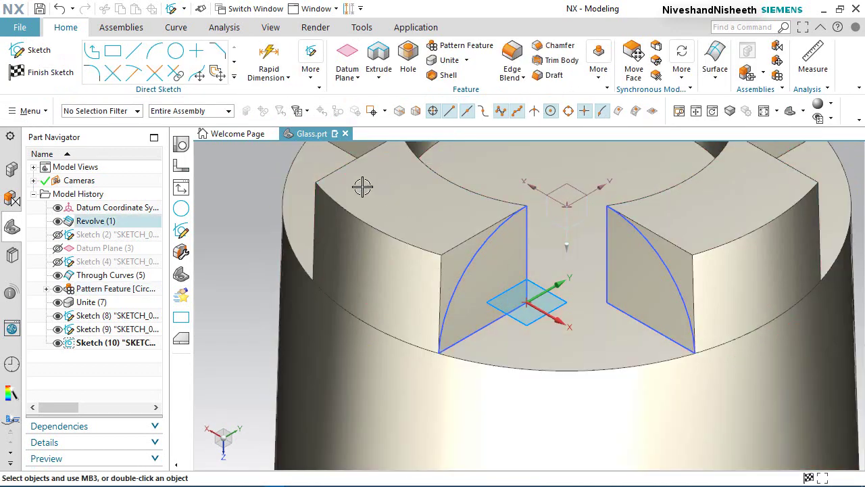
pyautogui.click(155, 51)
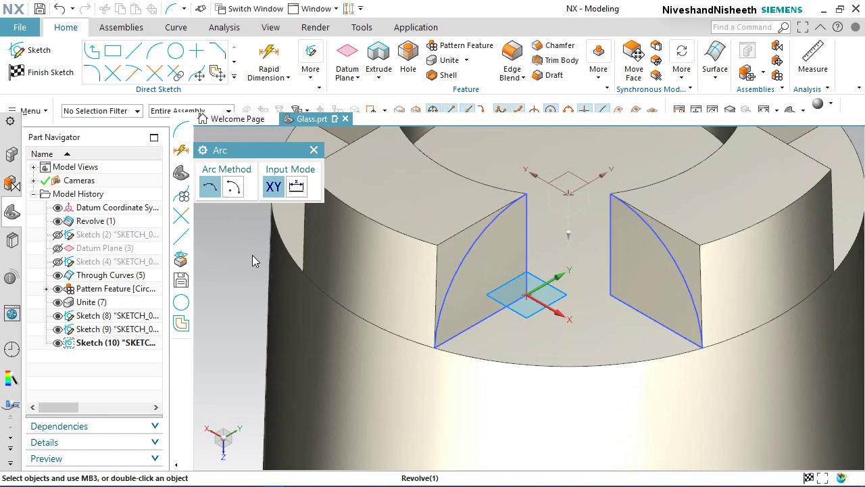
pyautogui.click(232, 186)
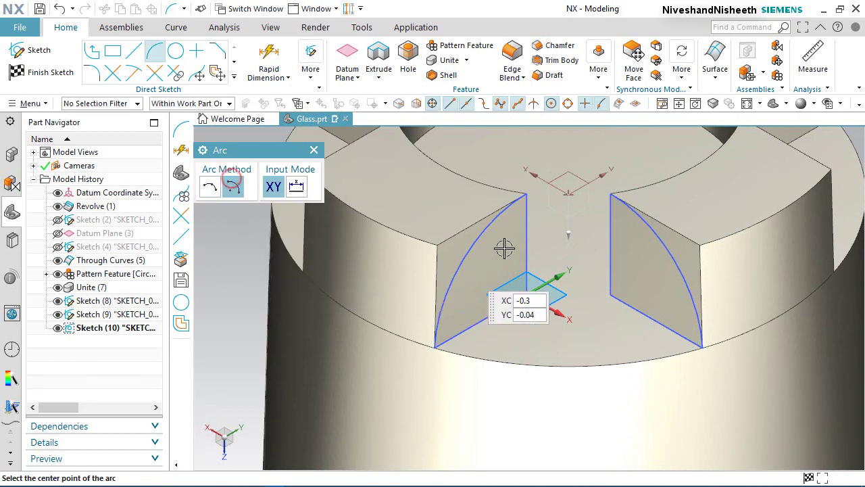
pyautogui.click(569, 195)
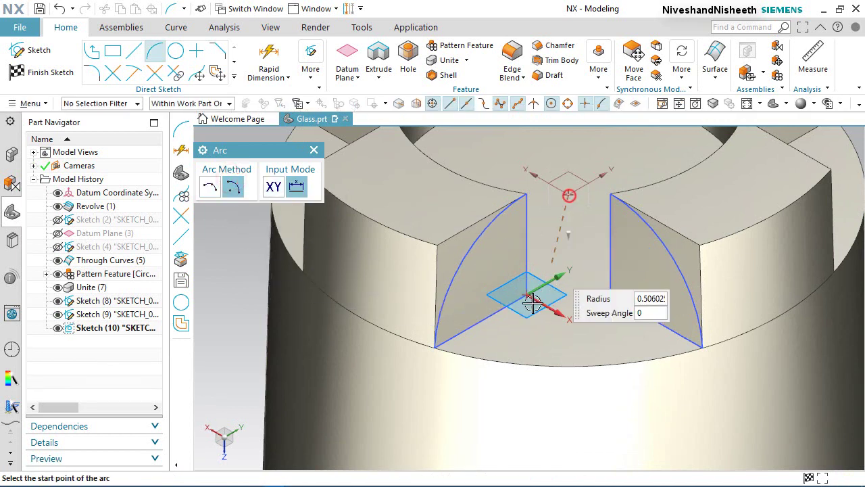
pyautogui.click(438, 348)
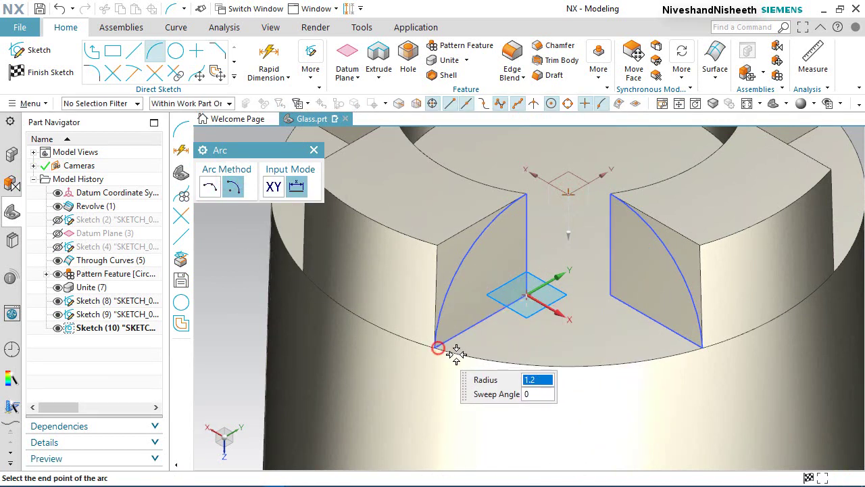
pyautogui.click(702, 345)
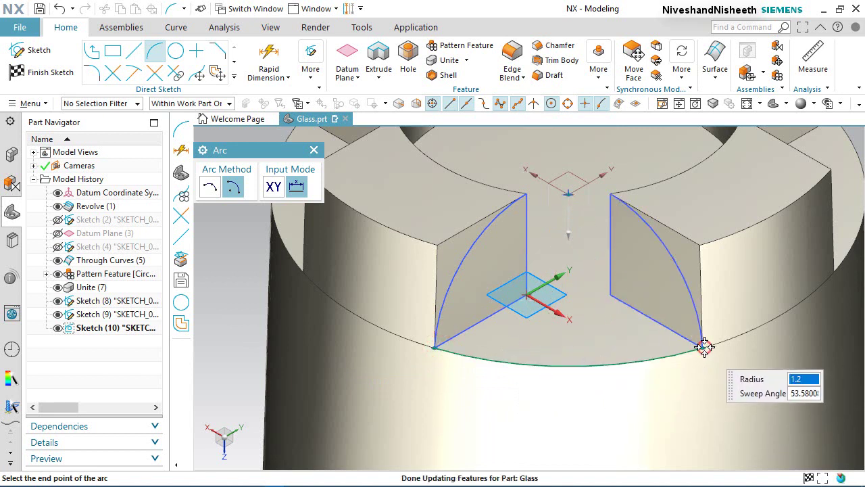
# - Draw a second origin-centred arc of radius about 0.72 joining the feet's inner corners on the base, and finish the sketch
pyautogui.click(568, 194)
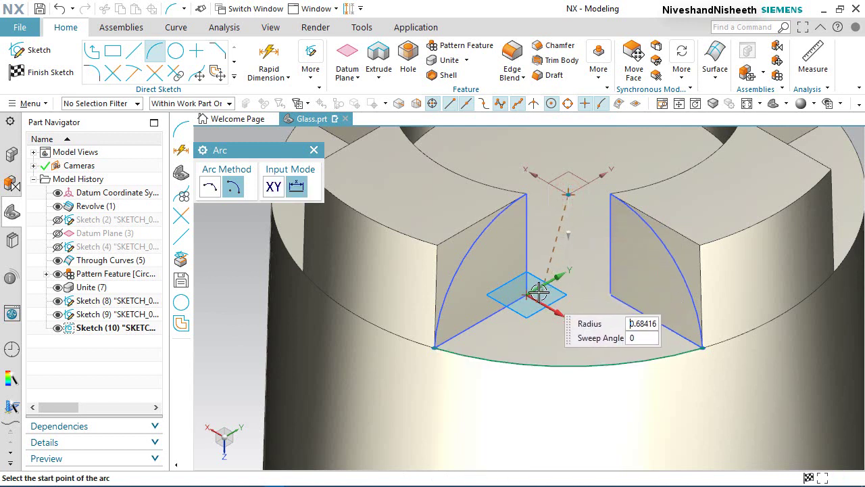
pyautogui.click(530, 298)
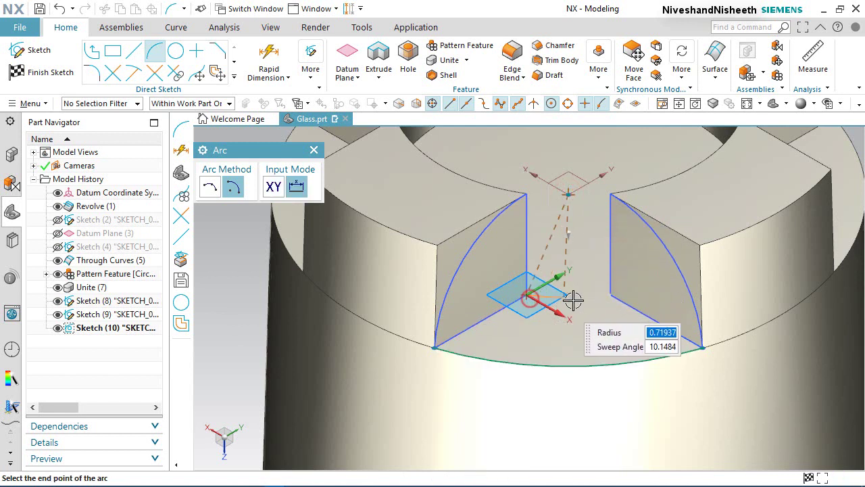
pyautogui.click(611, 295)
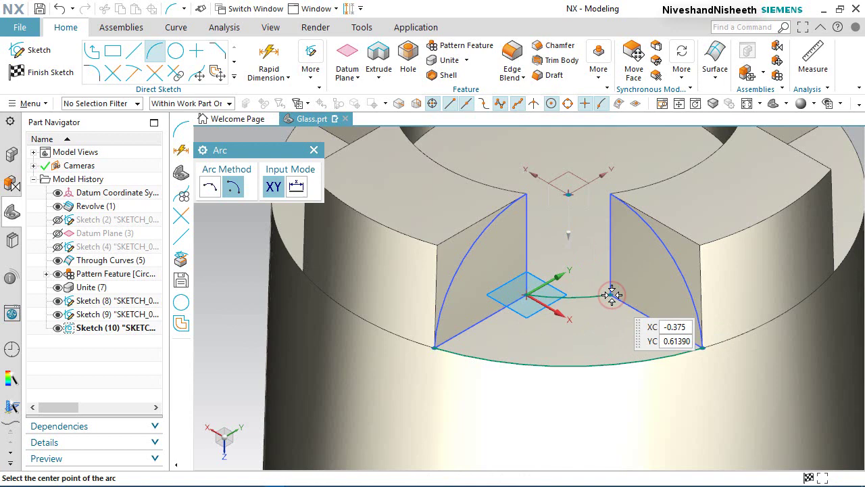
pyautogui.rightClick(251, 265)
pyautogui.click(262, 33)
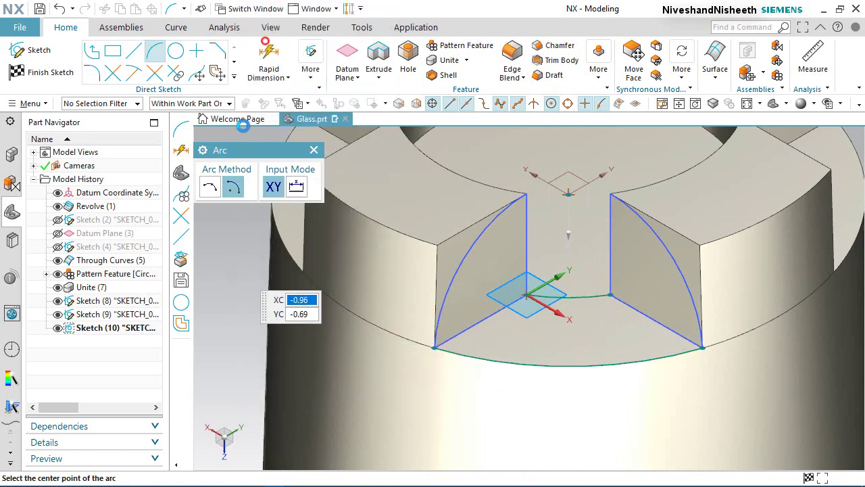
pyautogui.click(31, 72)
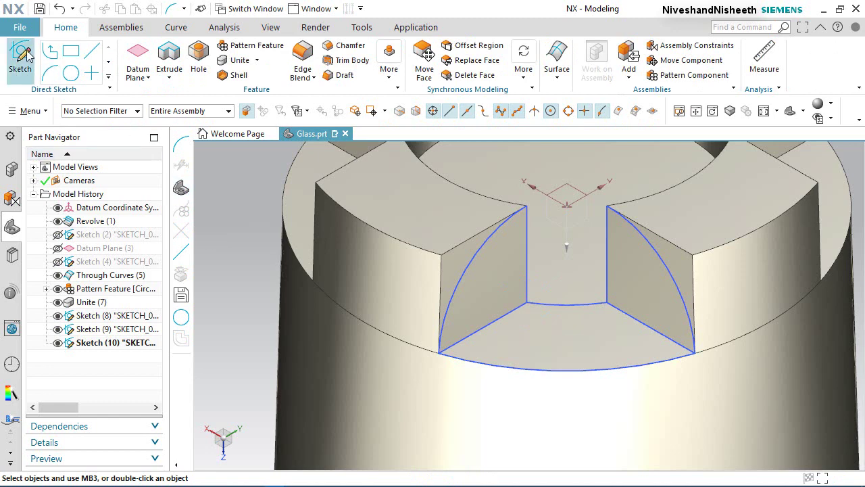
# - Create an On Plane sketch on the free-end face of the patterned foot beside the gap
pyautogui.click(459, 210)
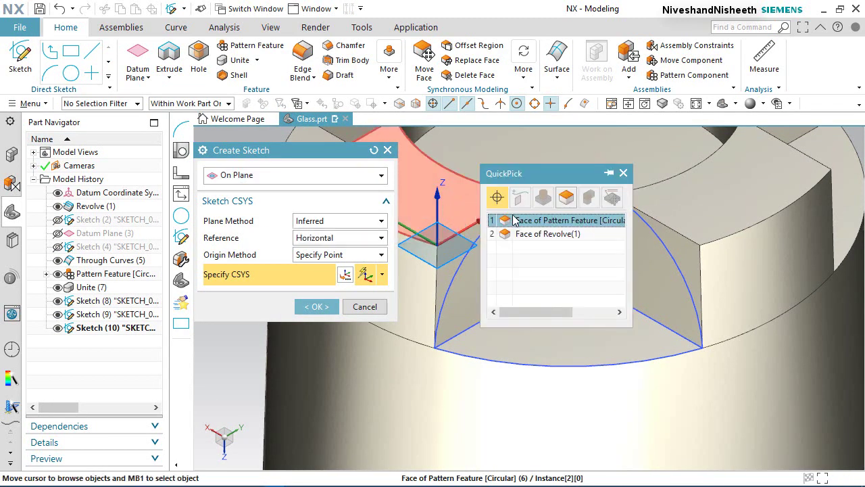
pyautogui.click(522, 221)
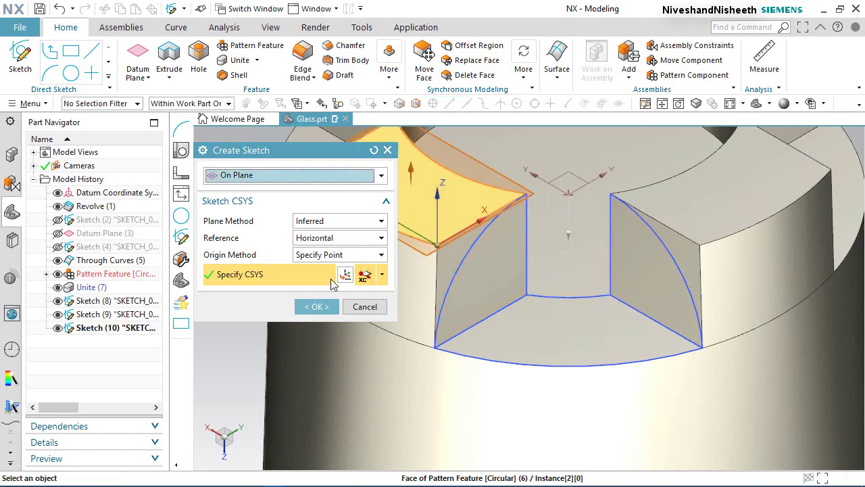
pyautogui.click(316, 307)
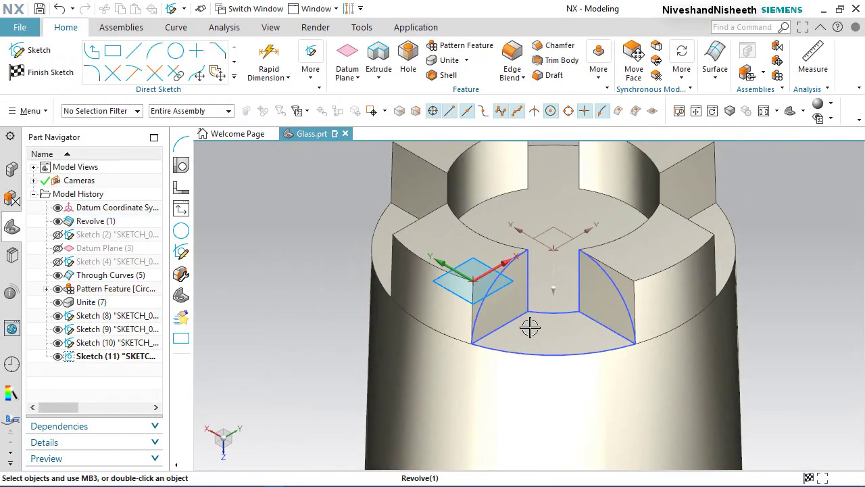
# - Draw an arc about the base arcs' centre, radius about 0.72, joining both feet's inner free-end corners, and finish the sketch
pyautogui.click(154, 52)
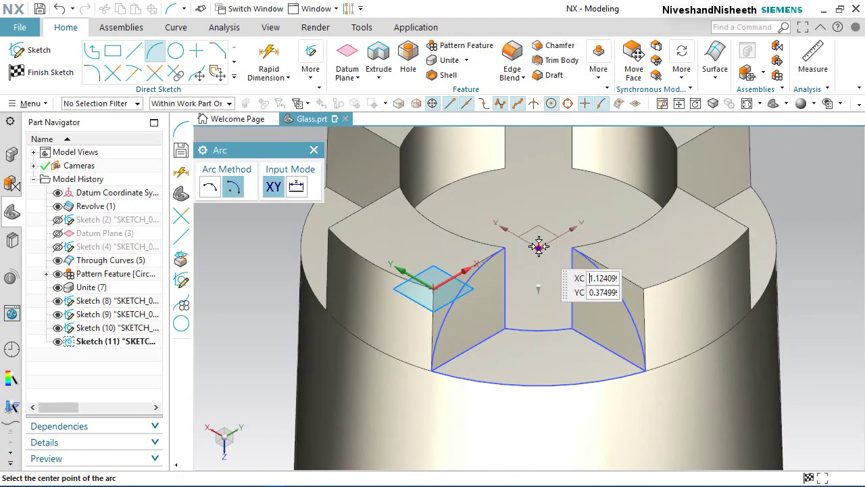
pyautogui.click(539, 248)
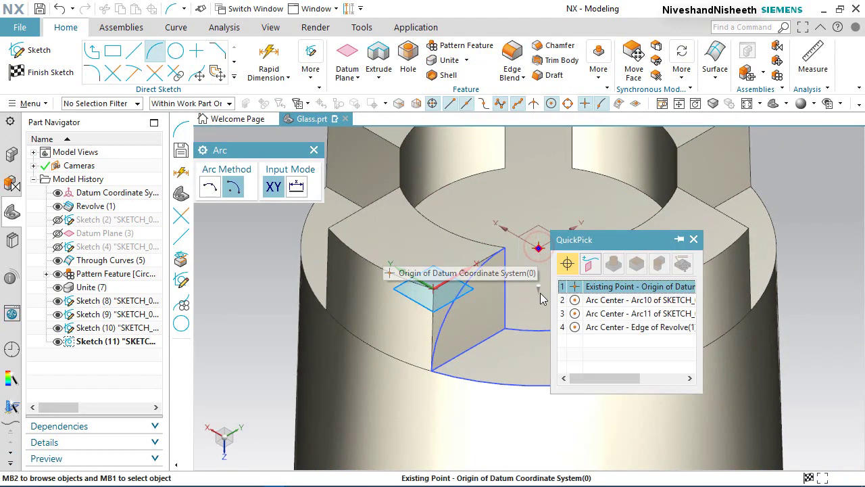
pyautogui.click(590, 303)
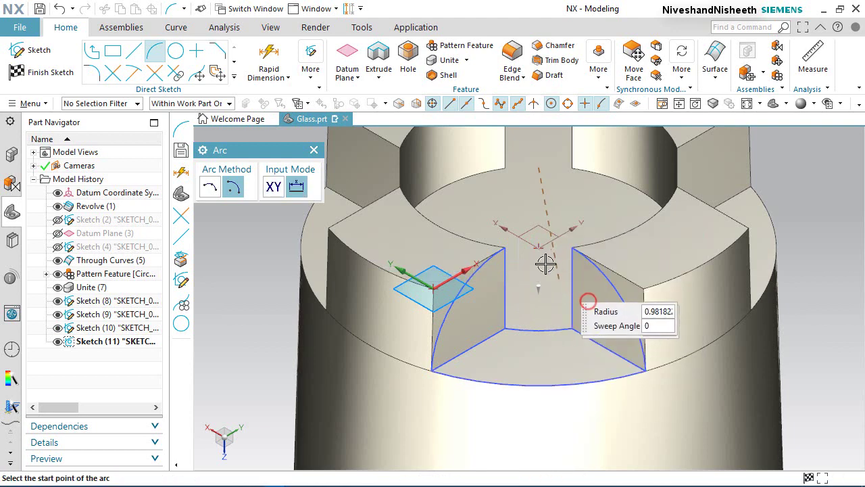
pyautogui.click(506, 248)
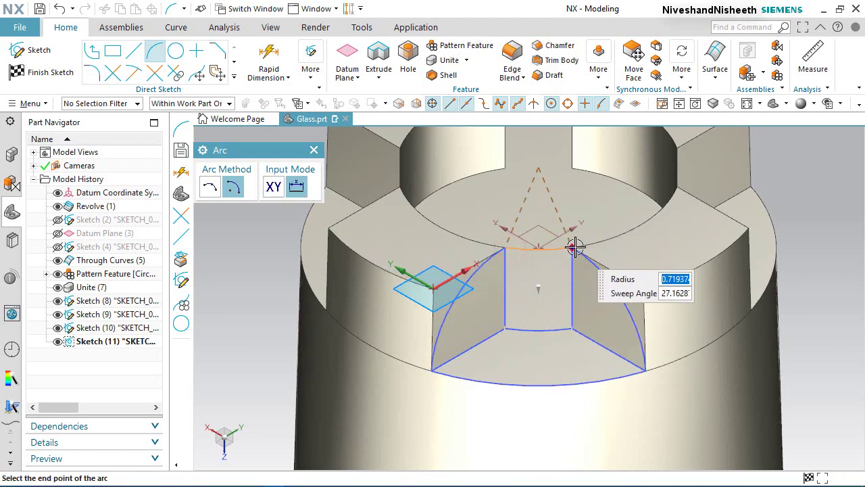
pyautogui.click(575, 247)
pyautogui.rightClick(270, 153)
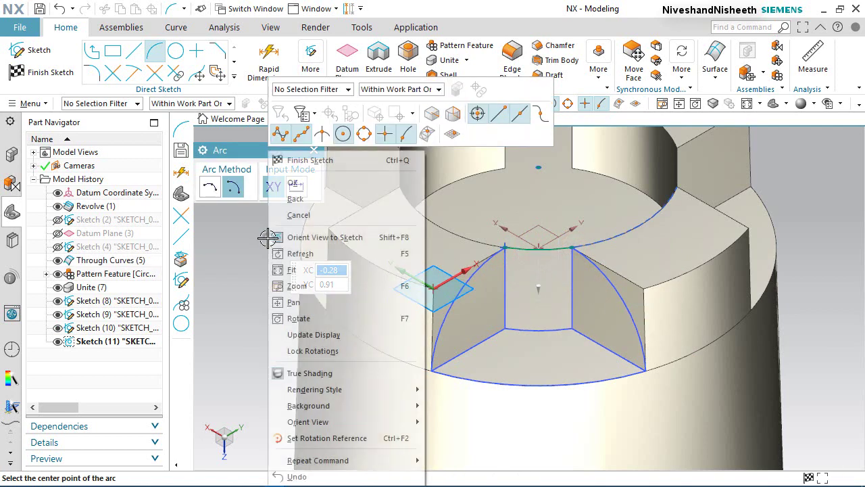
pyautogui.click(298, 183)
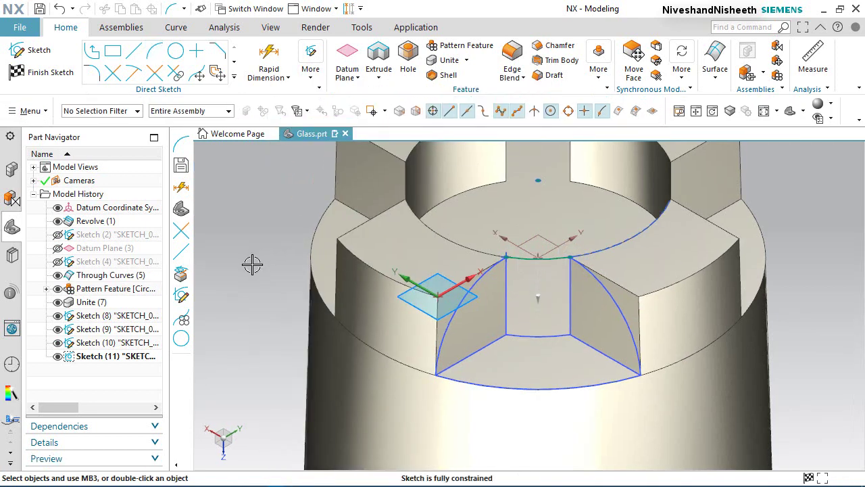
pyautogui.click(35, 73)
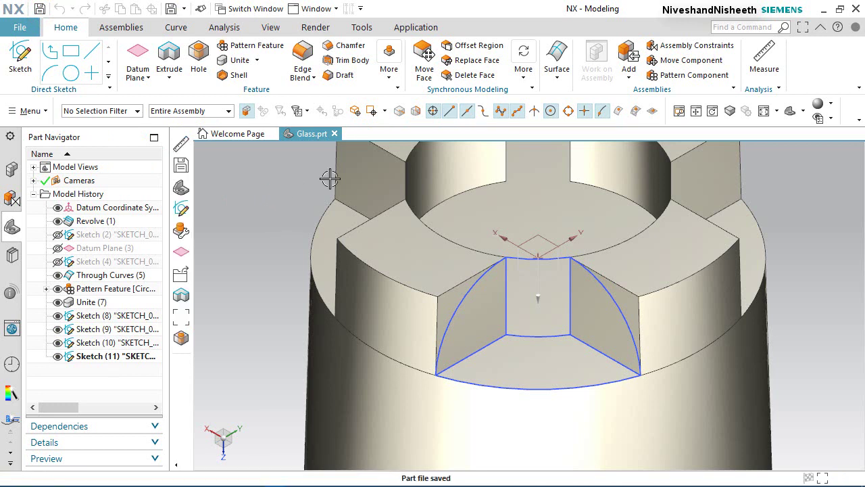
# - Create a Fill Surface on the base between the feet, bounded by the two arcs and the two feet's base lines
pyautogui.click(554, 82)
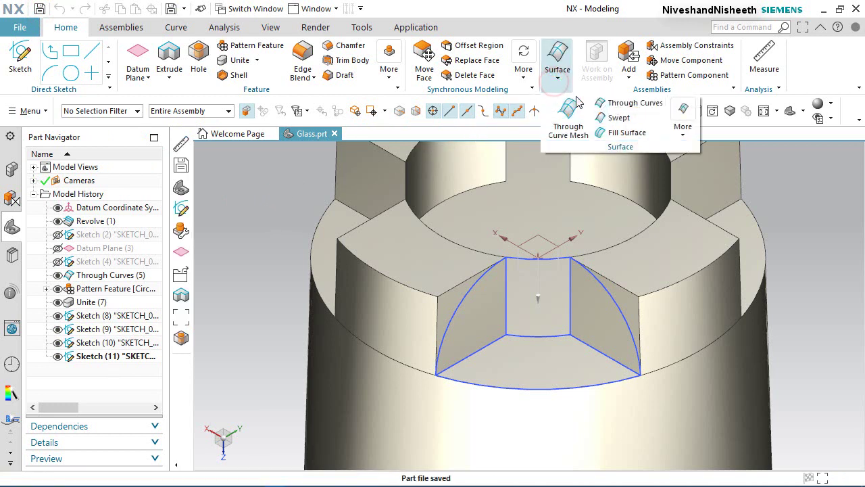
pyautogui.click(638, 134)
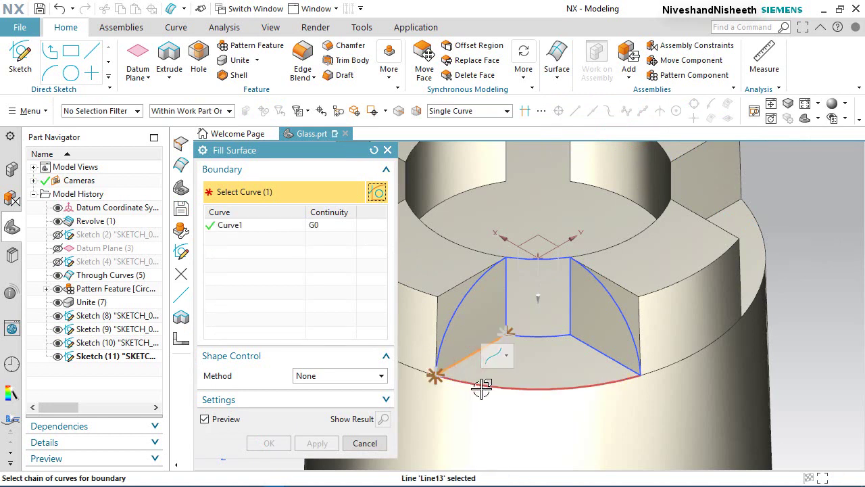
pyautogui.click(479, 385)
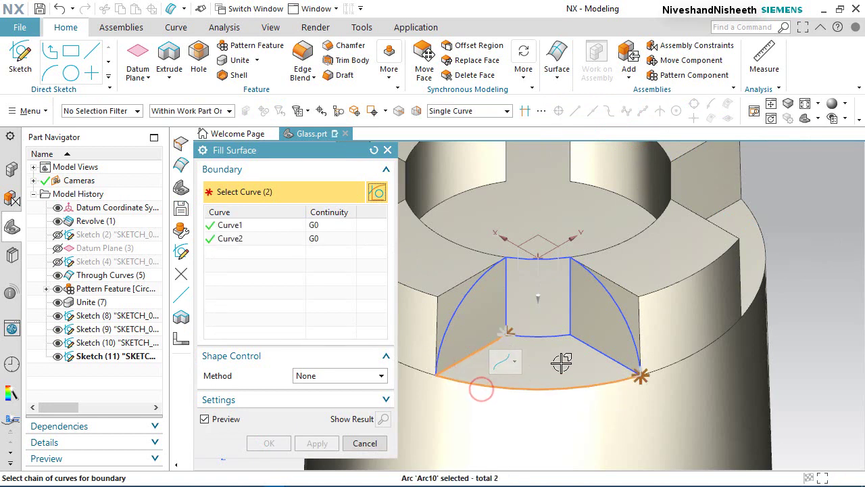
pyautogui.click(592, 350)
pyautogui.click(554, 335)
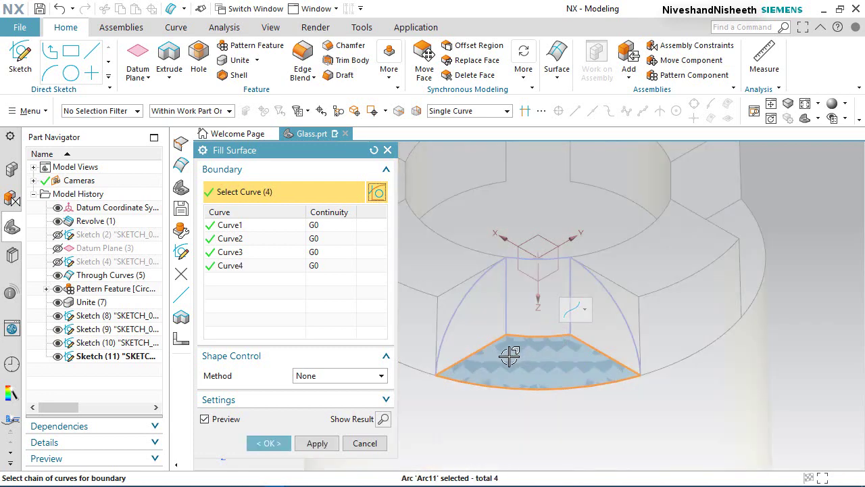
pyautogui.click(316, 444)
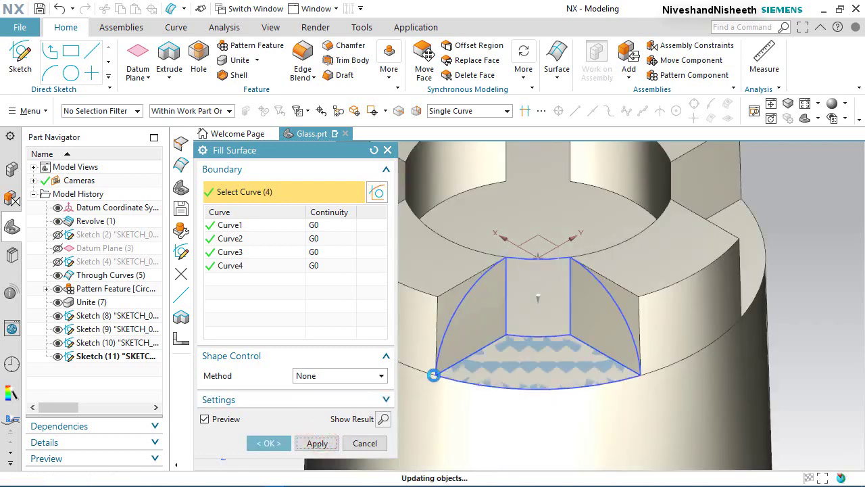
# - Create a Fill Surface on the first foot's side face, bounded by its inner vertical line, profile arc and base line
pyautogui.click(507, 287)
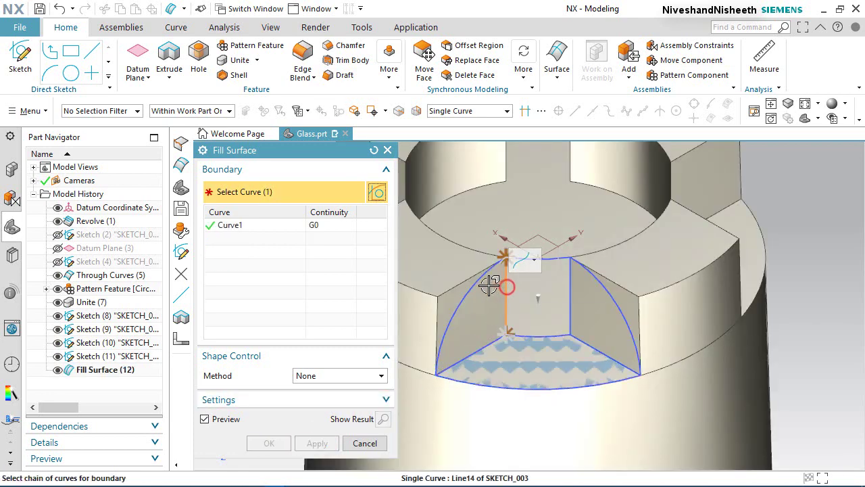
pyautogui.click(480, 292)
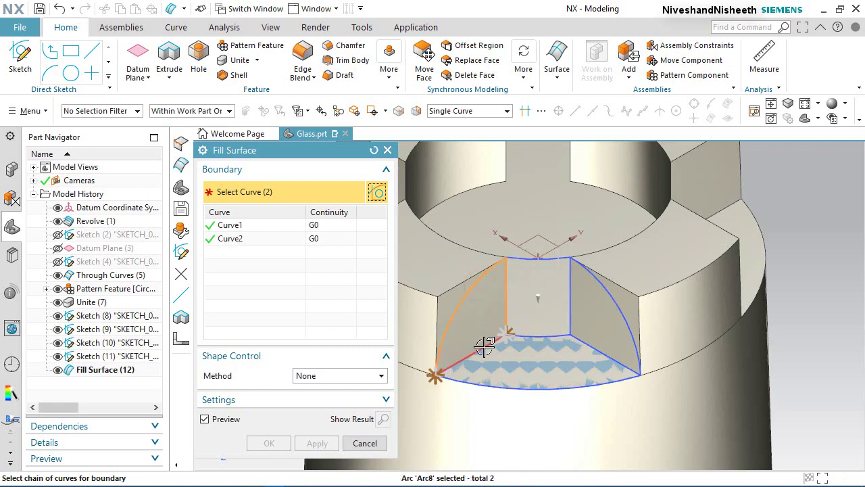
pyautogui.click(484, 346)
pyautogui.click(329, 444)
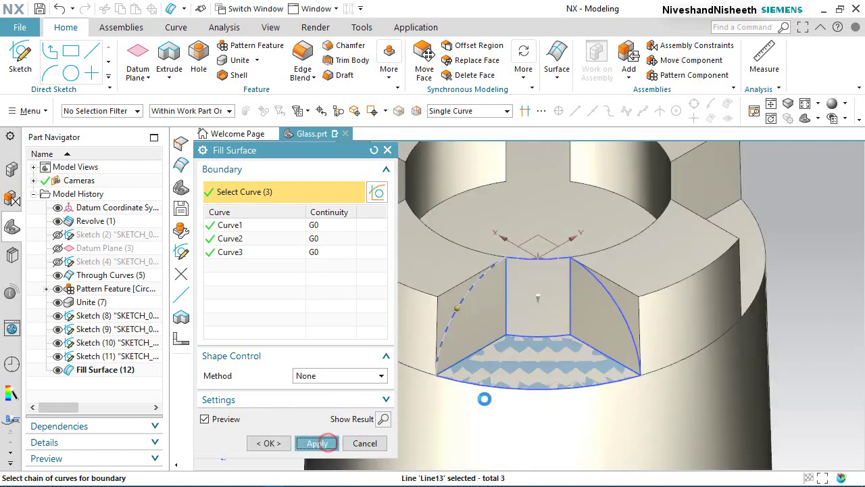
# - Create a Fill Surface on the patterned foot's side face, bounded by its base line, profile arc and inner vertical line
pyautogui.click(593, 346)
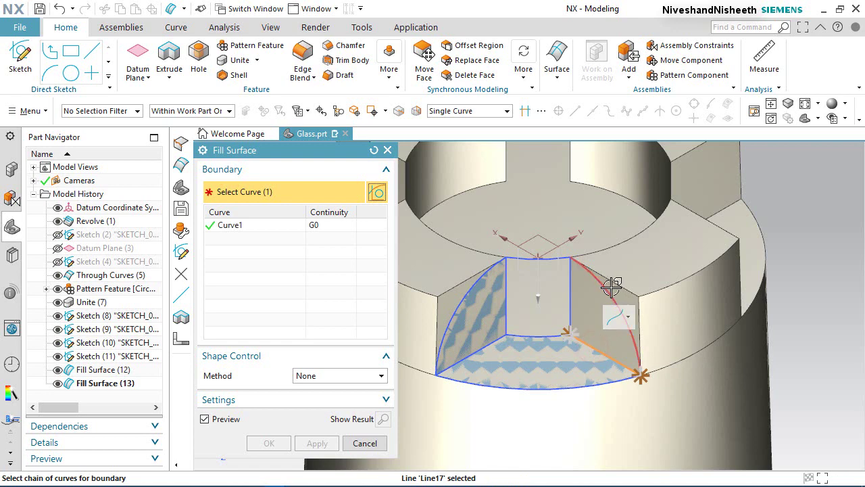
pyautogui.click(608, 287)
pyautogui.click(573, 289)
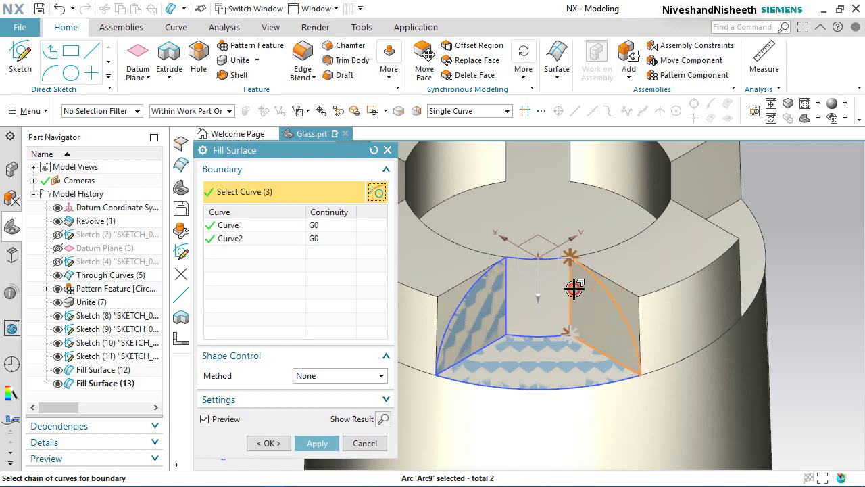
pyautogui.click(318, 442)
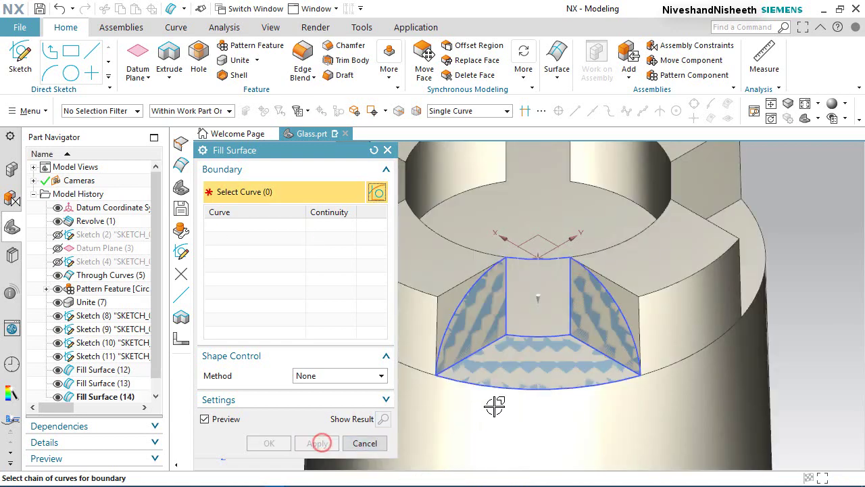
# - Create a Fill Surface across the gap's inner side, bounded by the two inner vertical lines, free-end arc and inner base arc, and close Fill Surface
pyautogui.click(506, 295)
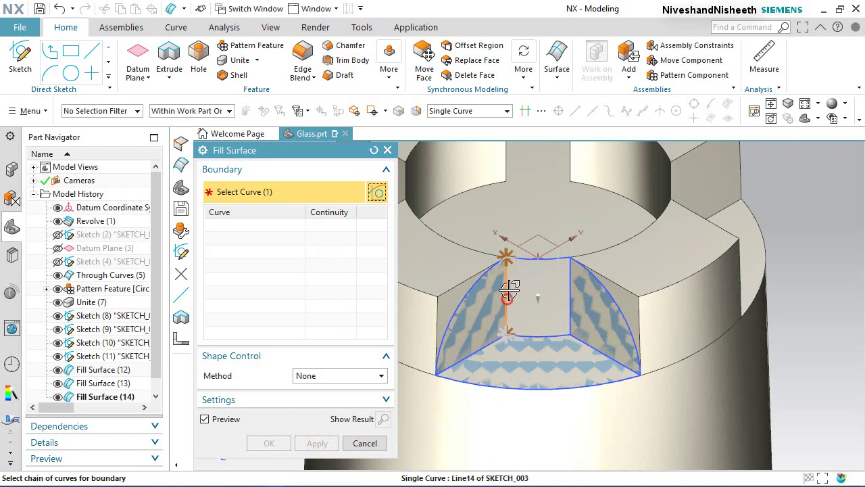
pyautogui.click(552, 258)
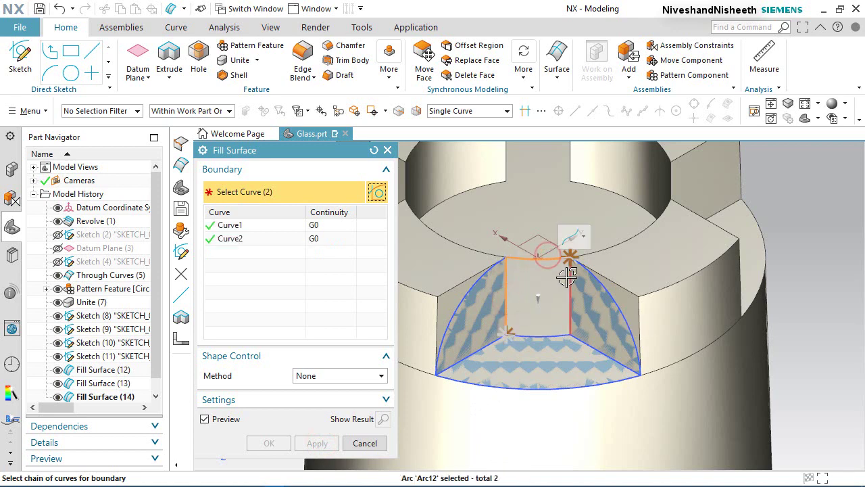
pyautogui.click(549, 337)
pyautogui.click(549, 338)
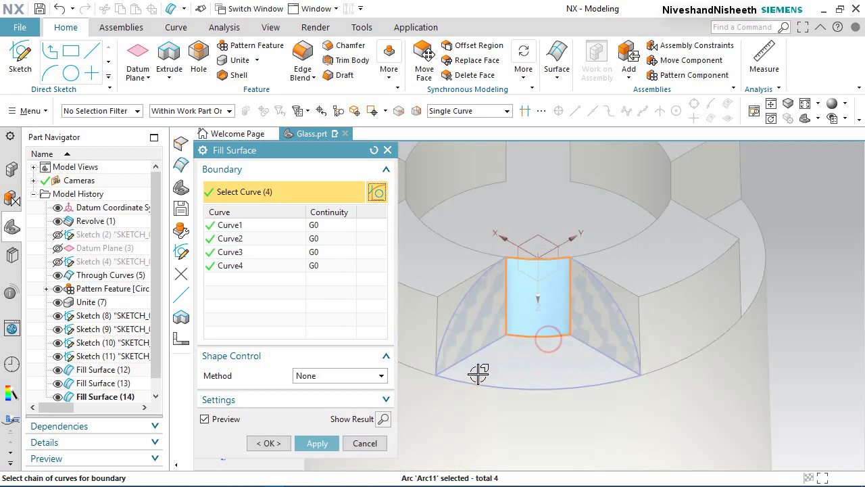
pyautogui.click(317, 443)
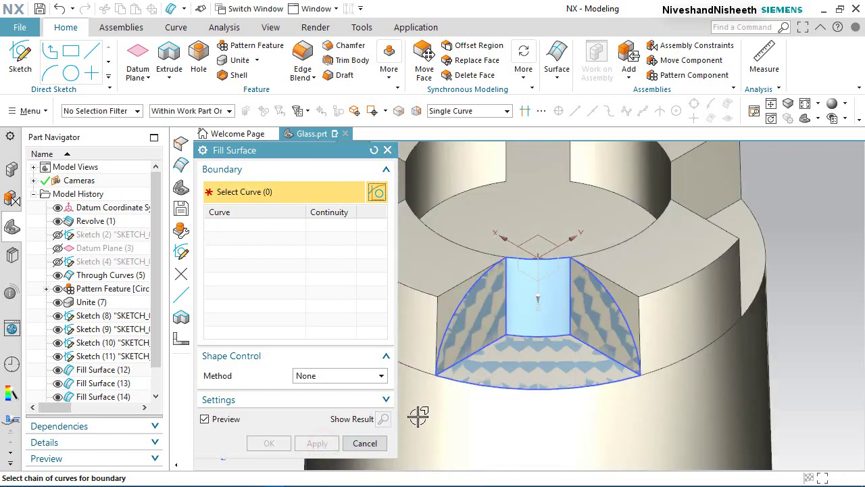
pyautogui.click(387, 150)
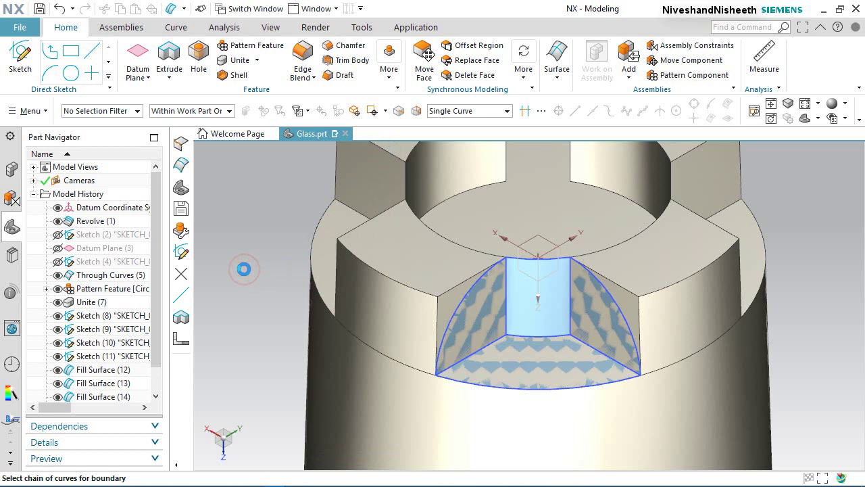
# - Create a Fill Surface closing the outer face of the notch, bounded by its two side arcs, lower rim arc and upper inner arc
pyautogui.rightClick(244, 269)
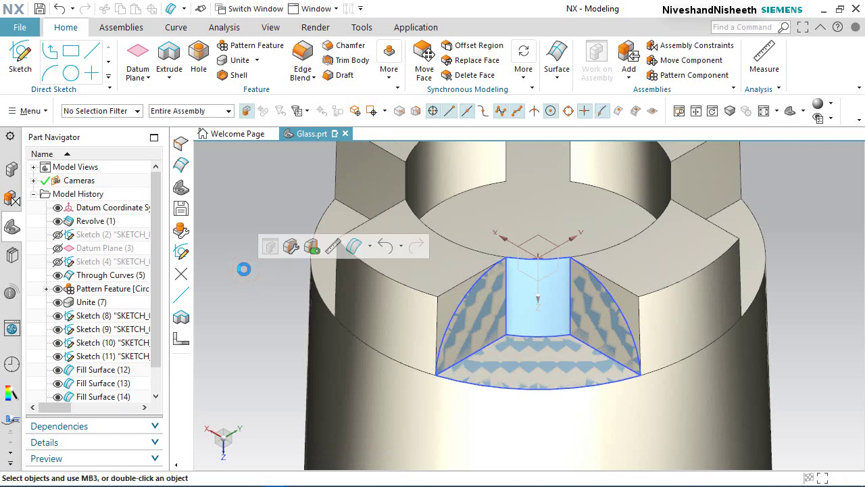
pyautogui.click(120, 397)
pyautogui.scroll(-1, 135, 394)
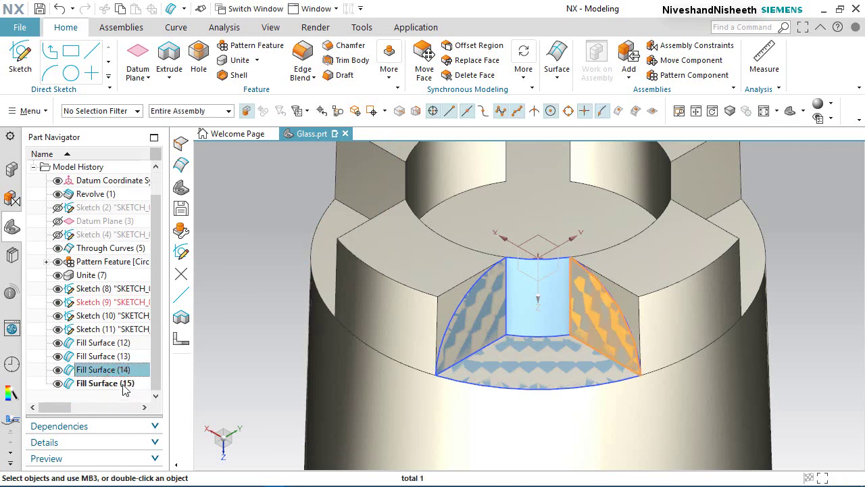
pyautogui.click(124, 385)
pyautogui.click(272, 232)
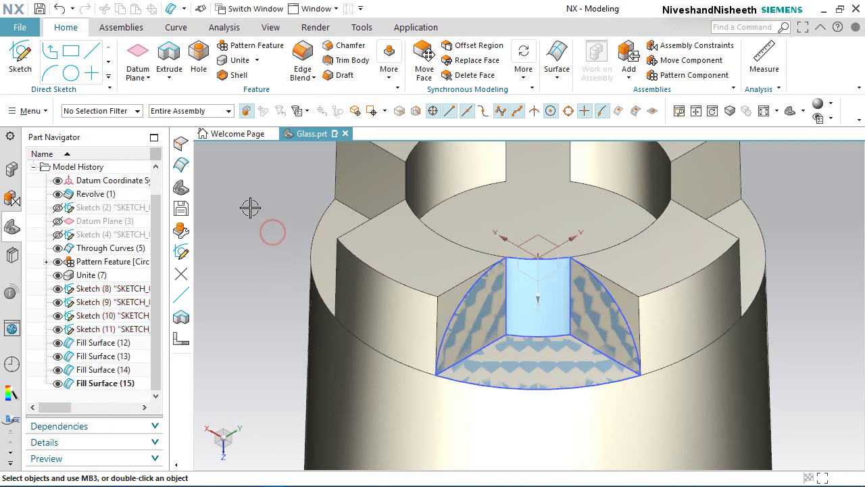
pyautogui.click(250, 208)
pyautogui.click(362, 186)
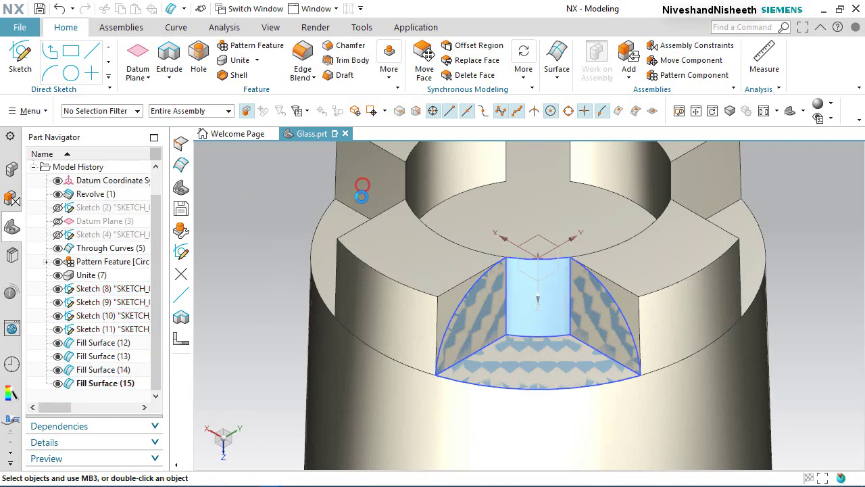
pyautogui.click(487, 276)
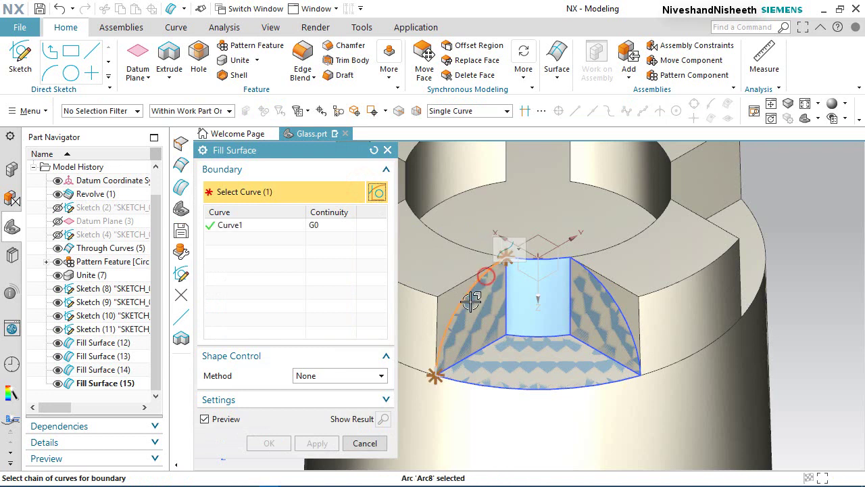
pyautogui.click(483, 385)
pyautogui.click(625, 316)
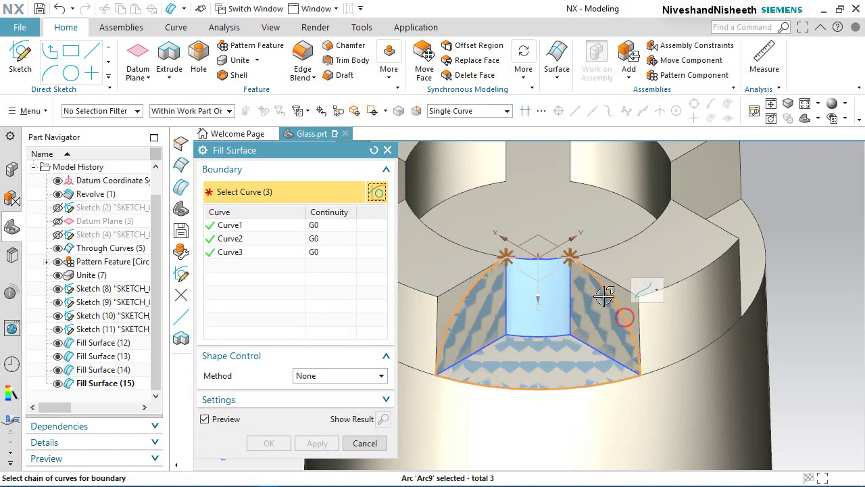
pyautogui.click(554, 259)
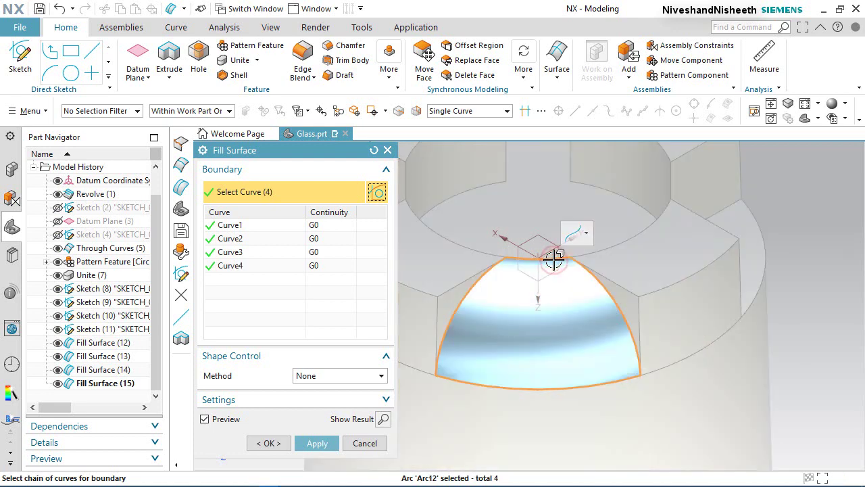
pyautogui.click(269, 443)
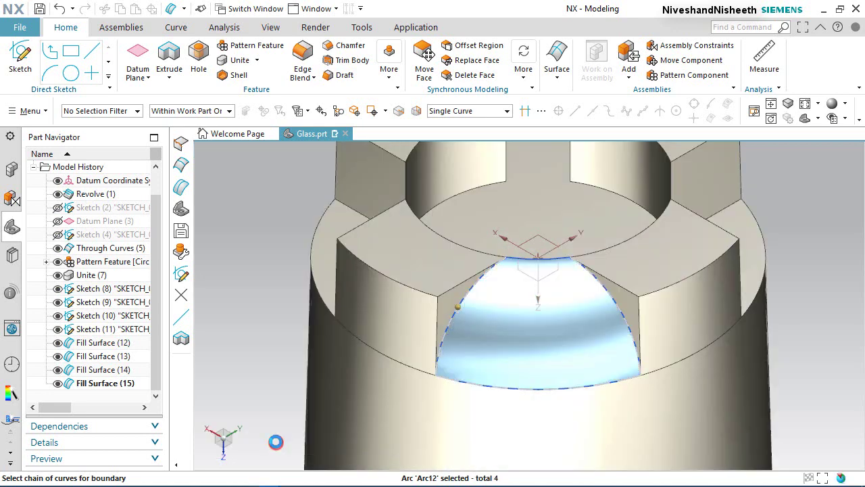
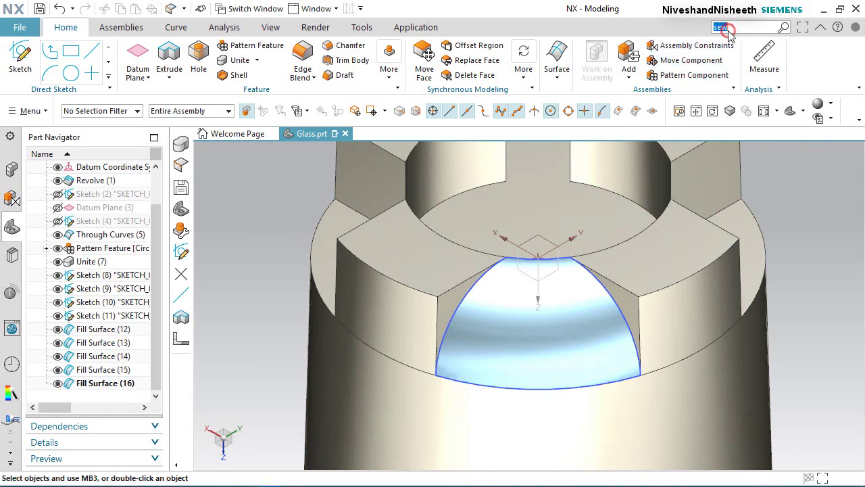
# - Find the Sew command and sew Fill Surface (12) as target with Fill Surfaces (13) to (16) as tools
pyautogui.click(782, 33)
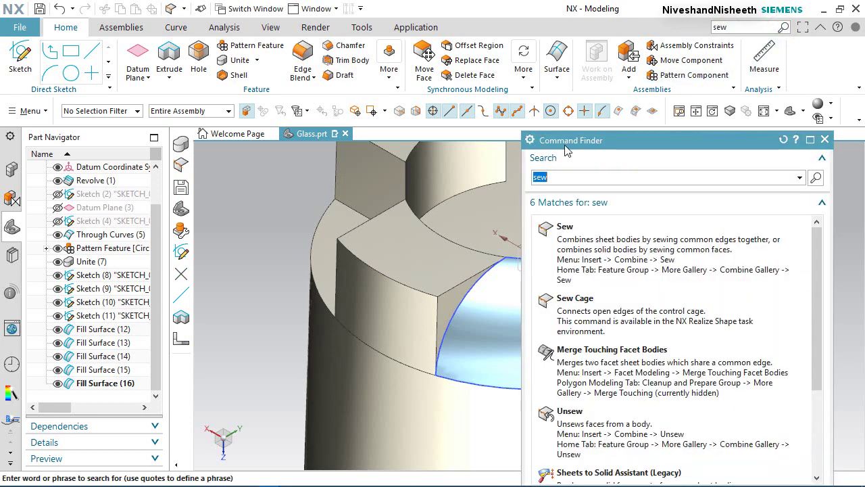
pyautogui.moveTo(576, 250)
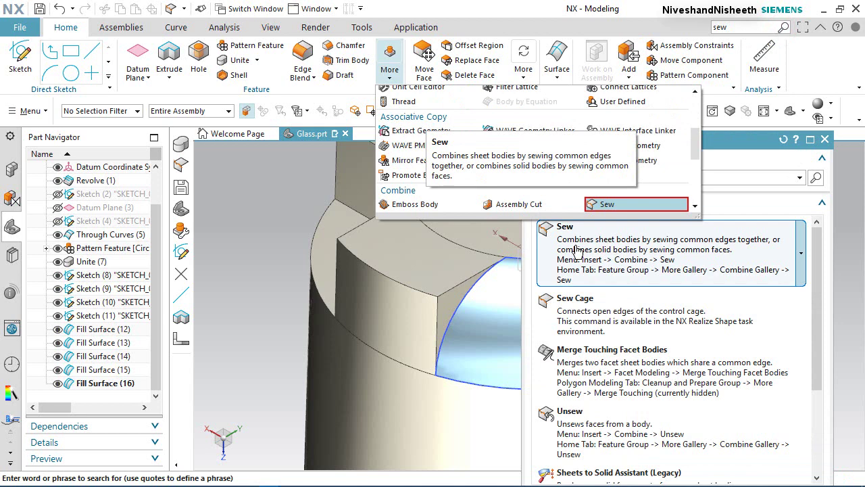
pyautogui.click(576, 250)
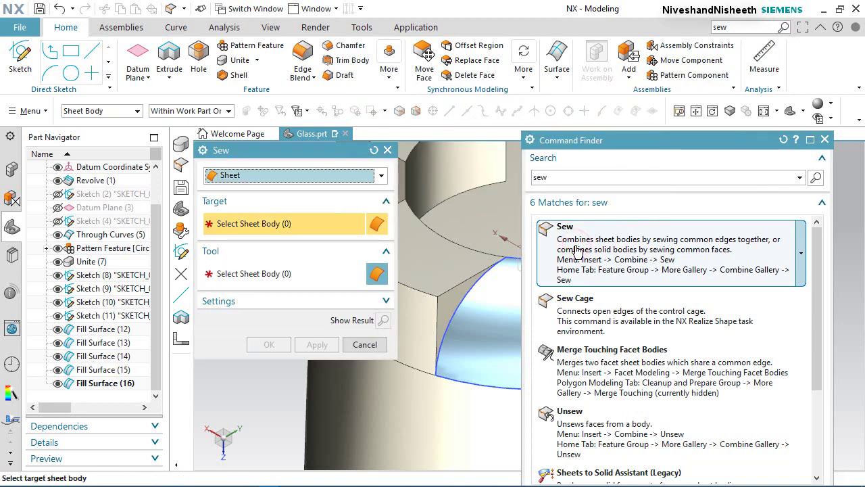
pyautogui.click(824, 140)
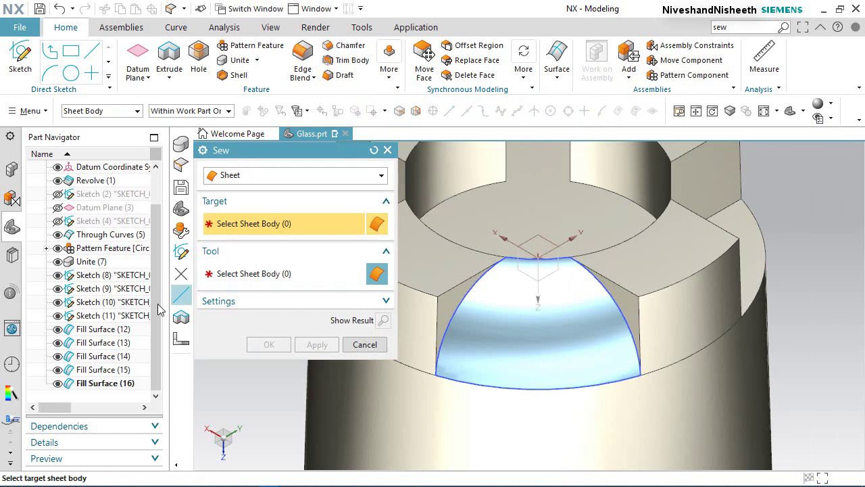
pyautogui.click(115, 328)
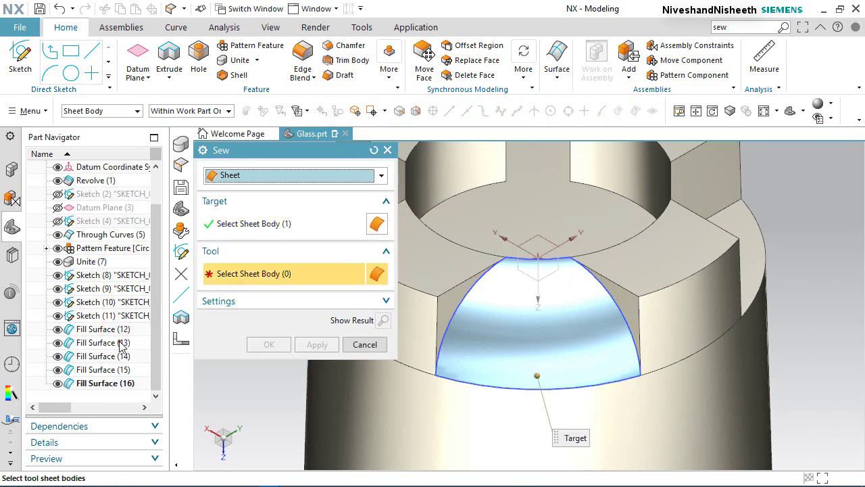
pyautogui.click(121, 343)
pyautogui.keyDown('shift'); pyautogui.click(109, 384); pyautogui.keyUp('shift')
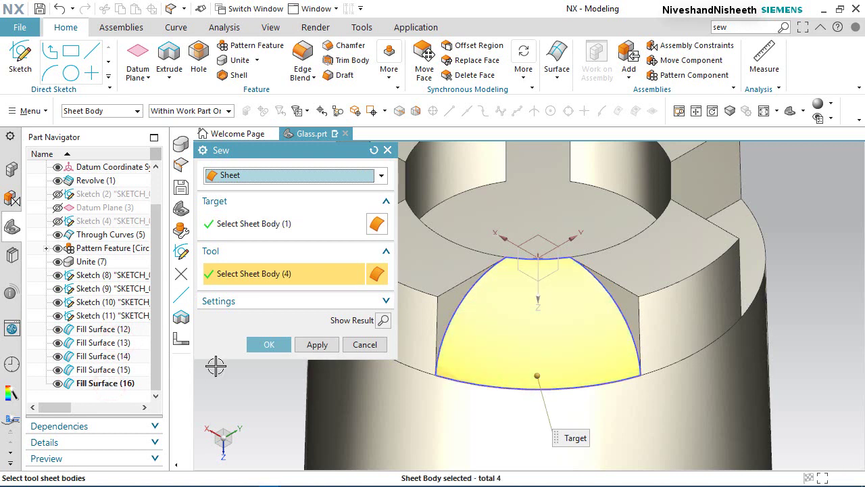
pyautogui.click(281, 346)
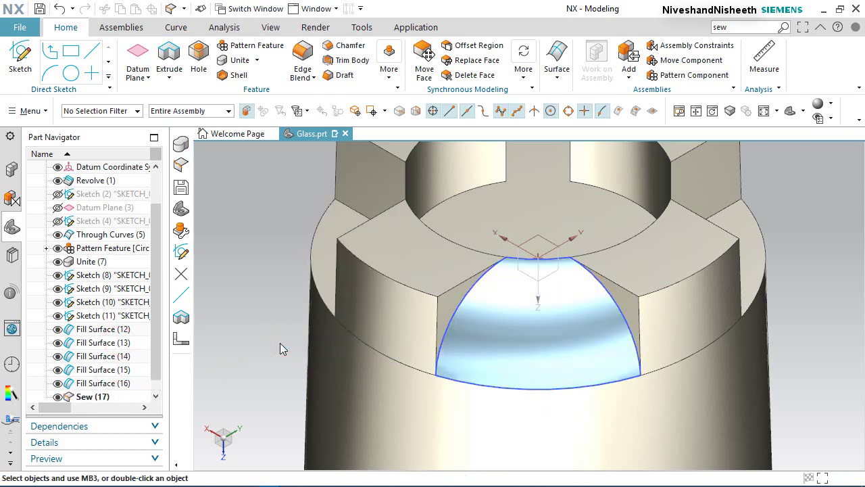
pyautogui.click(100, 398)
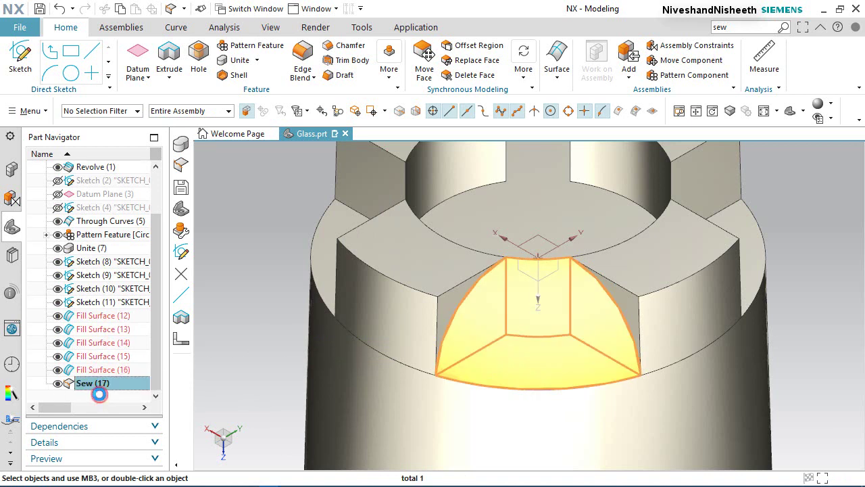
pyautogui.click(266, 306)
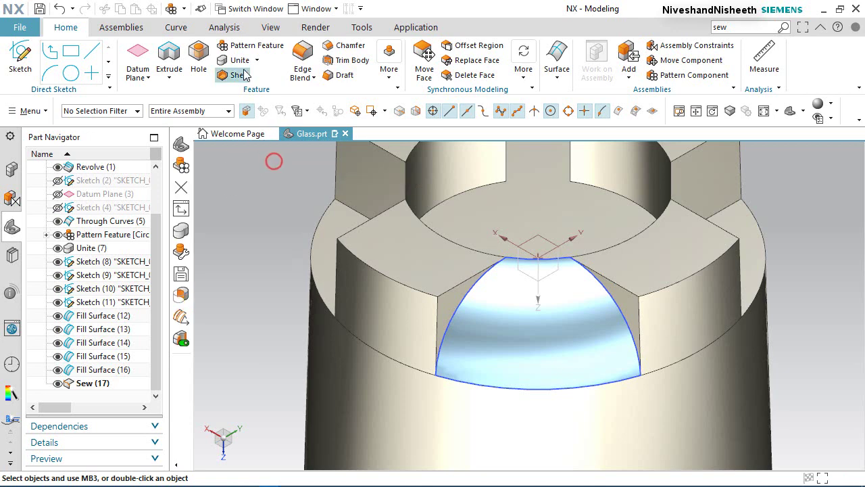
# - Hide all sketches in the part with Show and Hide
pyautogui.click(270, 27)
pyautogui.click(186, 55)
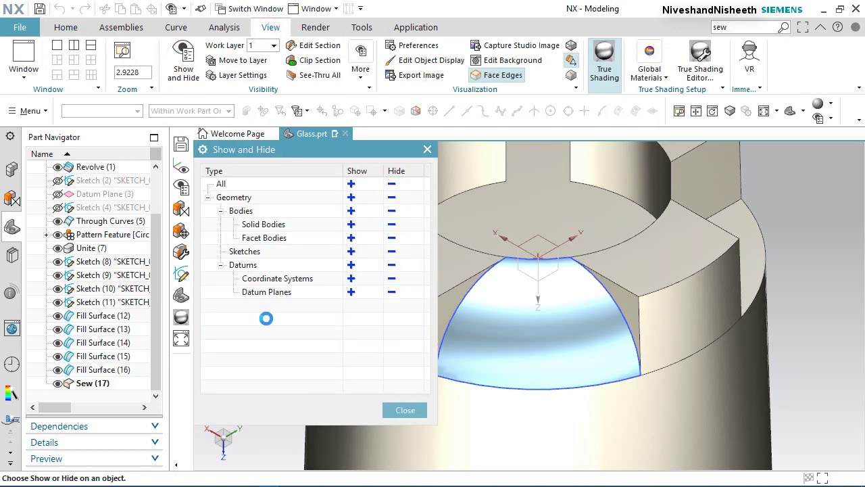
pyautogui.click(392, 251)
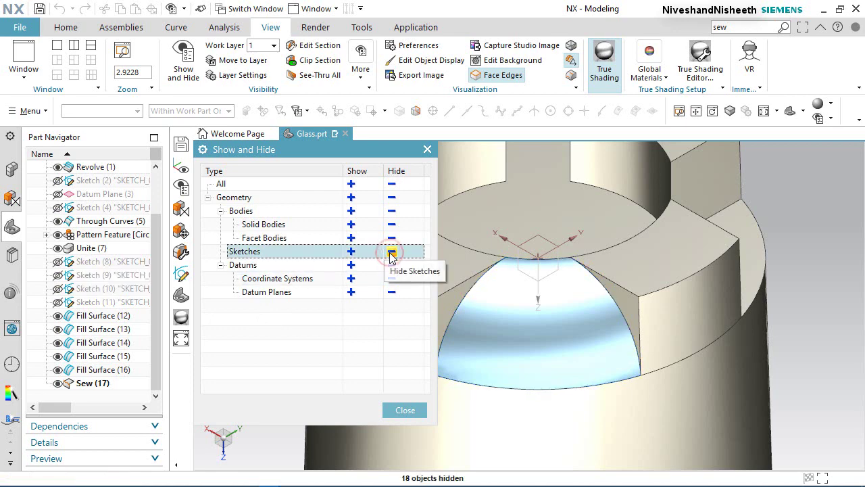
pyautogui.click(416, 407)
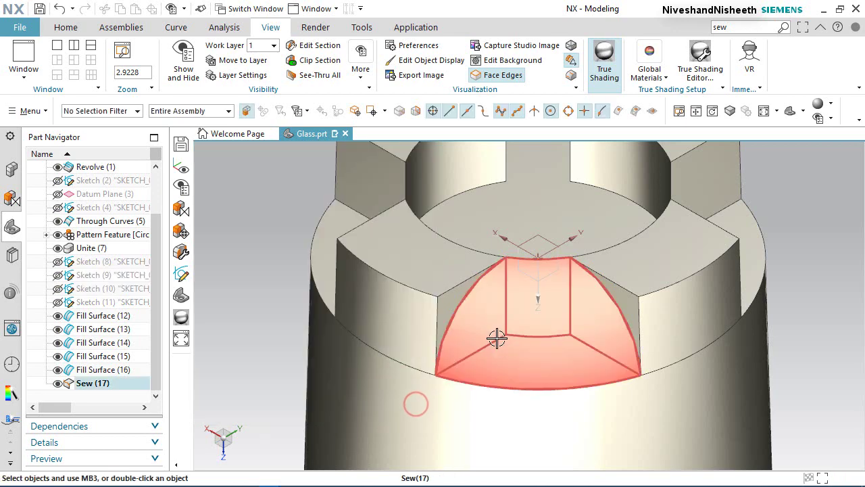
# - Circularly pattern the five fill surfaces and the sew feature about the datum Z axis, with a count of 4 over 360°
pyautogui.moveTo(497, 338)
pyautogui.mouseDown(button='middle')
pyautogui.moveTo(530, 355)
pyautogui.moveTo(549, 392)
pyautogui.moveTo(498, 344)
pyautogui.mouseUp(button='middle')
pyautogui.scroll(3, 580, 303)
pyautogui.scroll(-5, 614, 218)
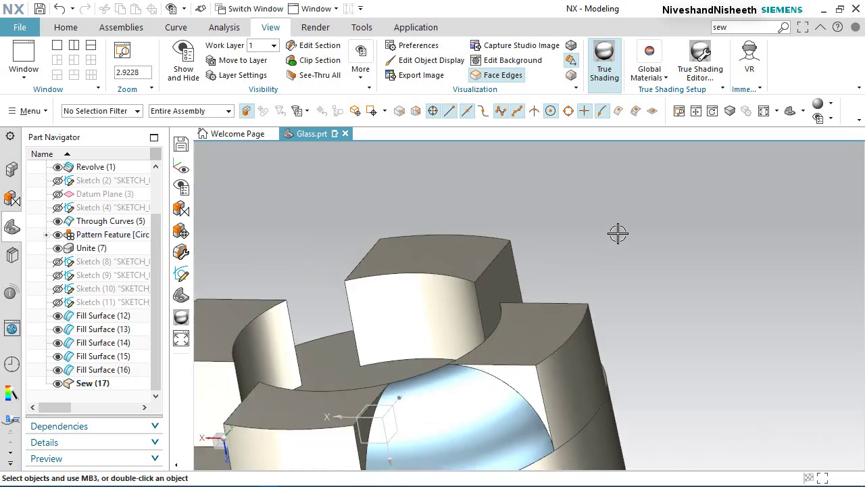
pyautogui.scroll(4, 618, 233)
pyautogui.moveTo(590, 270); pyautogui.dragTo(590, 267, button='middle')
pyautogui.scroll(-3, 591, 267)
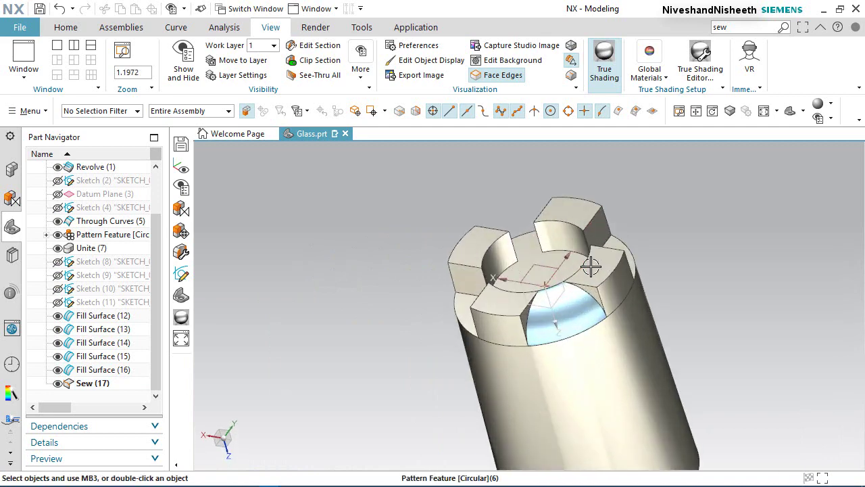
pyautogui.scroll(-3, 588, 269)
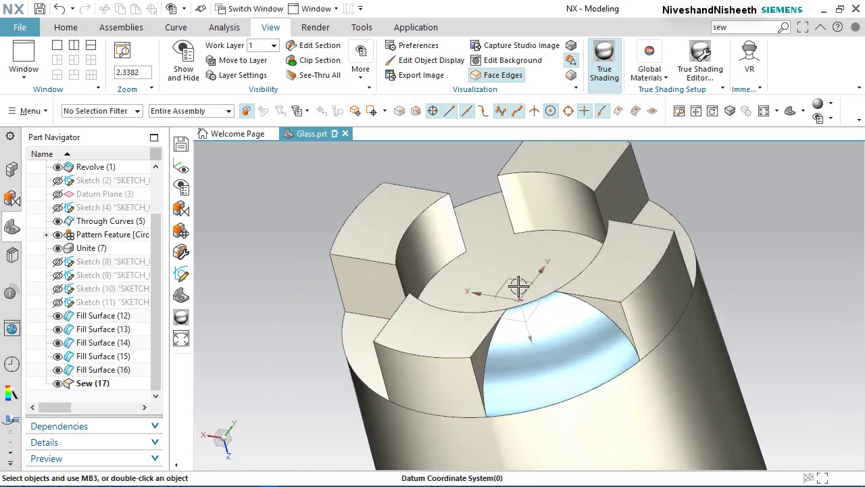
pyautogui.click(76, 27)
pyautogui.click(238, 45)
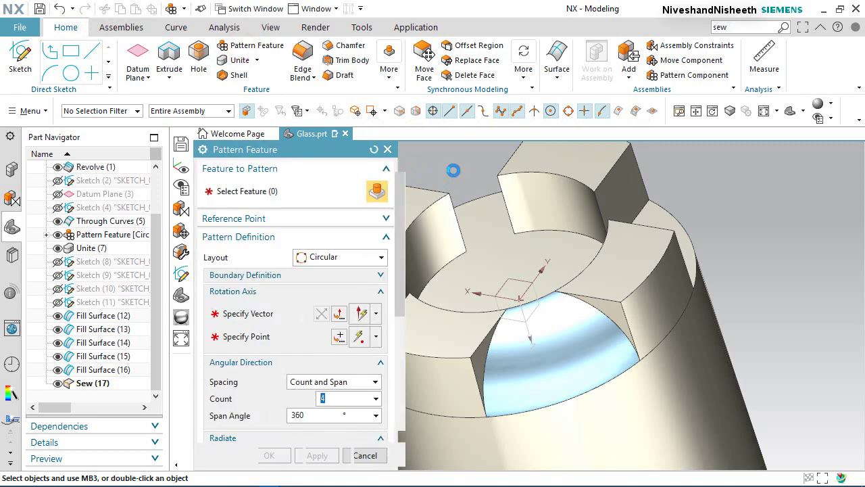
pyautogui.click(106, 315)
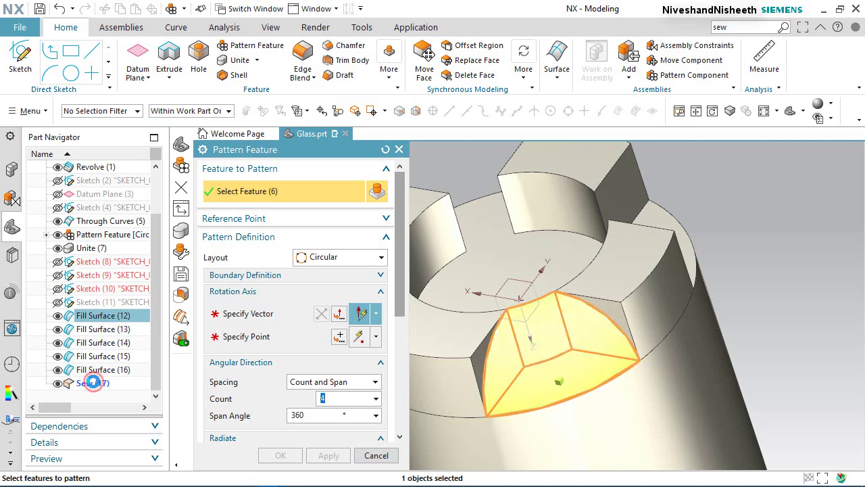
pyautogui.keyDown('shift'); pyautogui.click(93, 383); pyautogui.keyUp('shift')
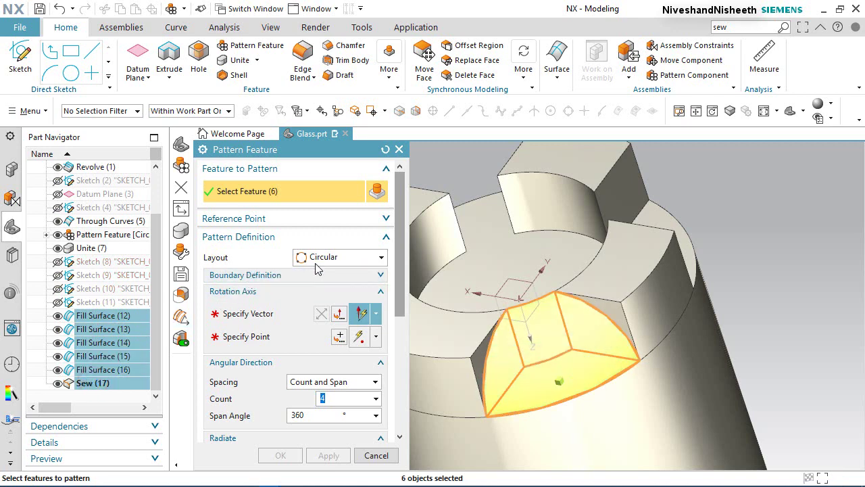
pyautogui.click(271, 313)
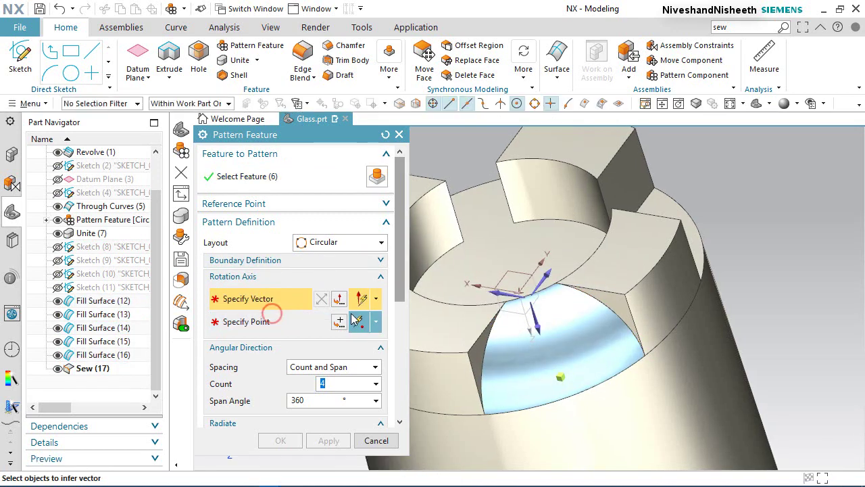
pyautogui.click(528, 325)
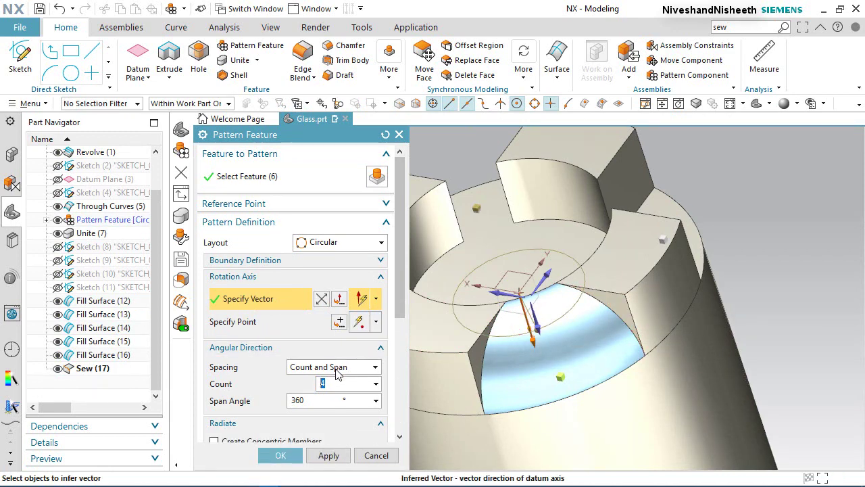
pyautogui.click(283, 455)
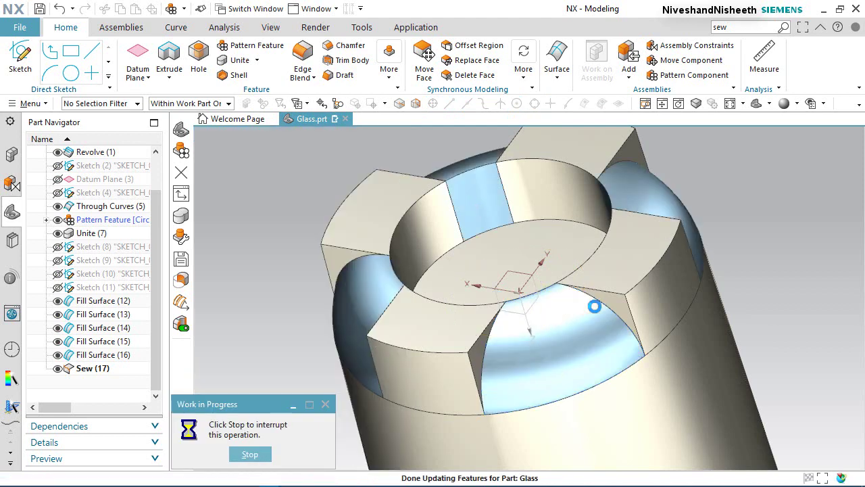
# - Unite the main glass body as target with the four sewn notch-fill bodies around the base as tools
pyautogui.moveTo(575, 367); pyautogui.dragTo(544, 300, button='middle')
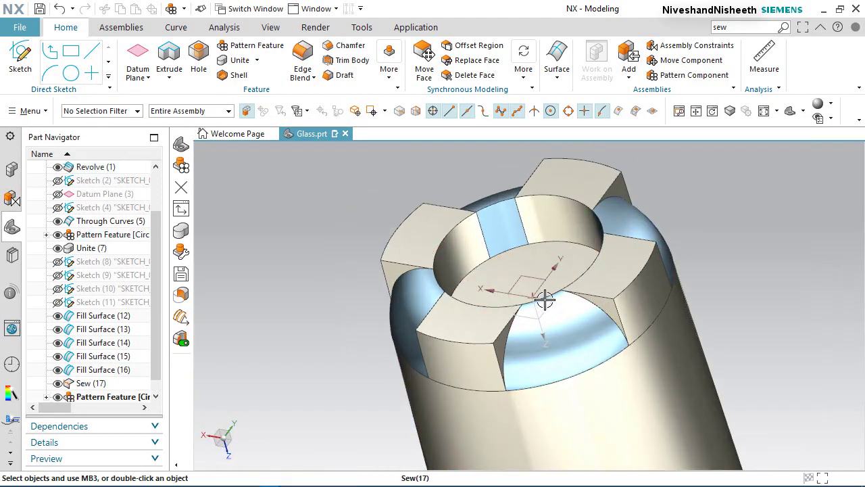
pyautogui.click(240, 60)
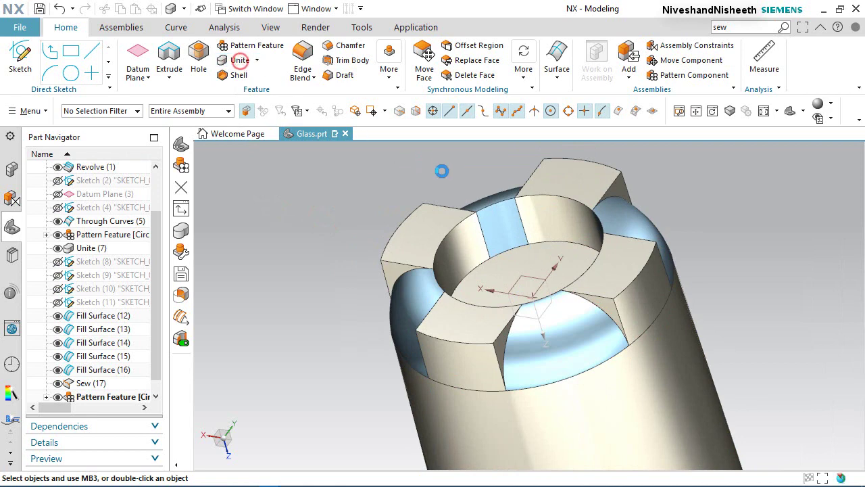
pyautogui.click(572, 169)
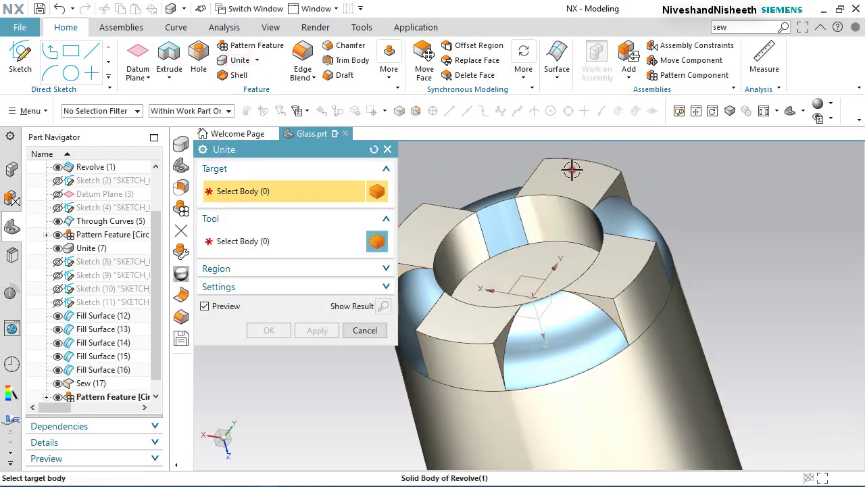
pyautogui.click(549, 336)
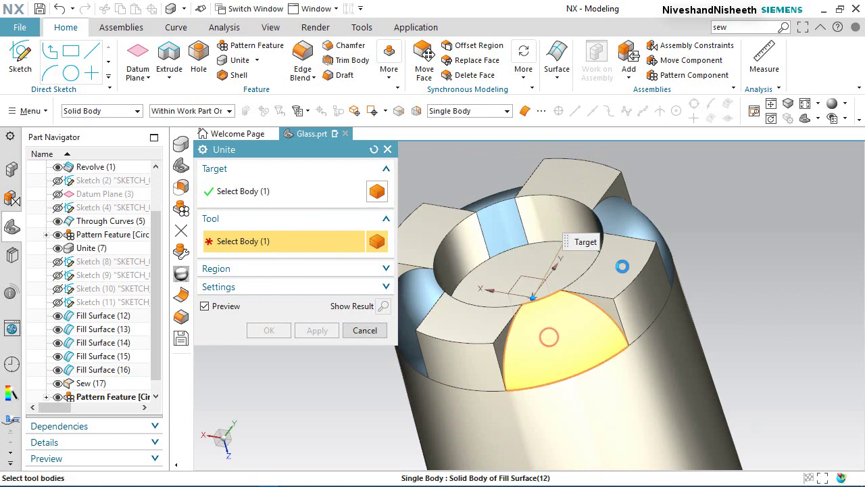
pyautogui.click(642, 229)
pyautogui.click(499, 204)
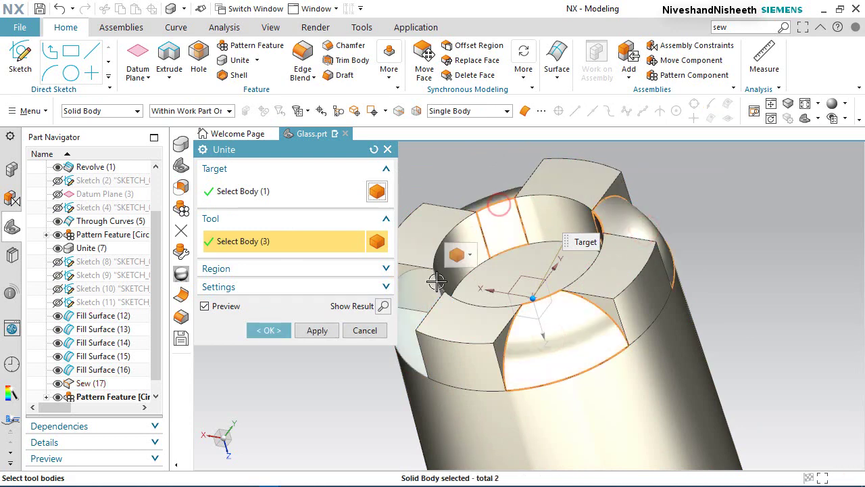
pyautogui.click(428, 283)
pyautogui.click(285, 329)
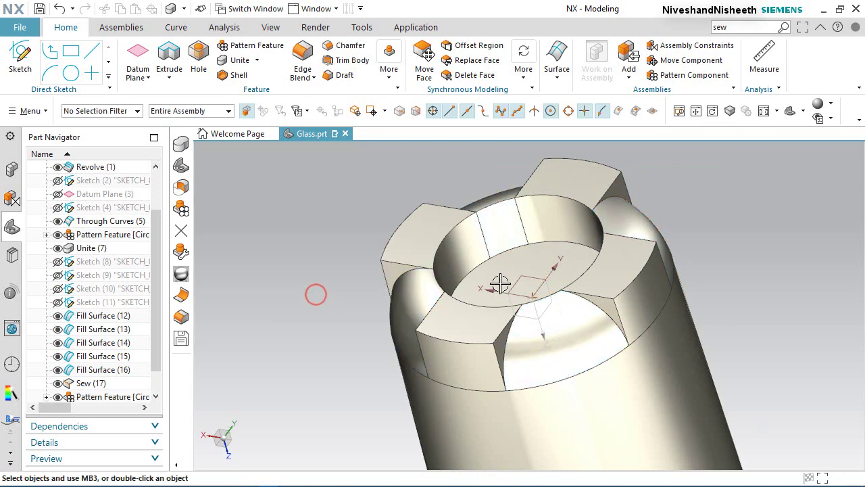
# - Turn off the display of smooth edges between tangent faces on the united glass body
pyautogui.click(270, 27)
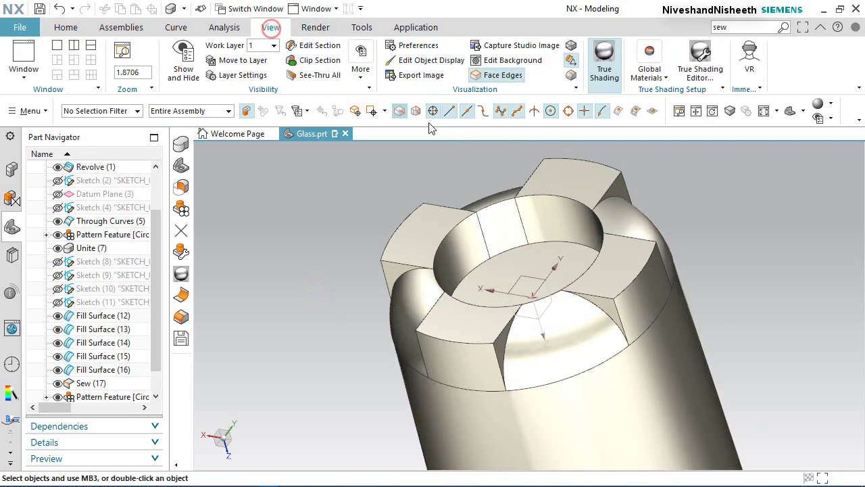
pyautogui.click(573, 63)
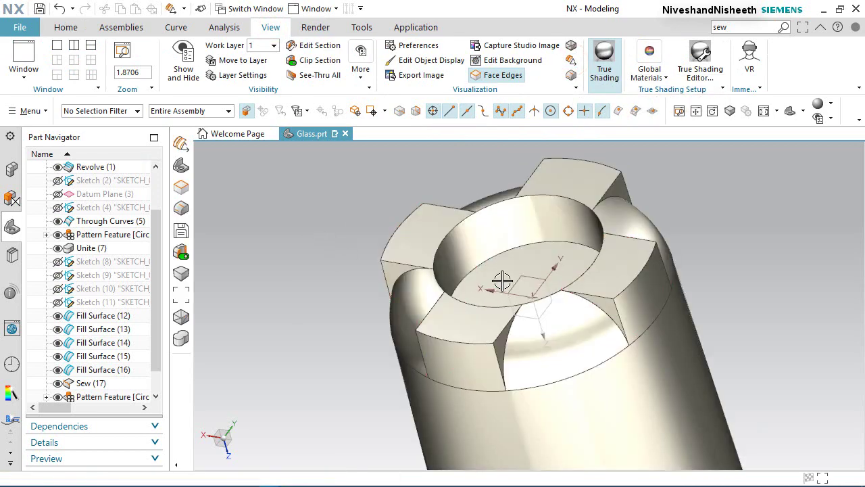
pyautogui.moveTo(502, 280); pyautogui.dragTo(571, 230, button='middle')
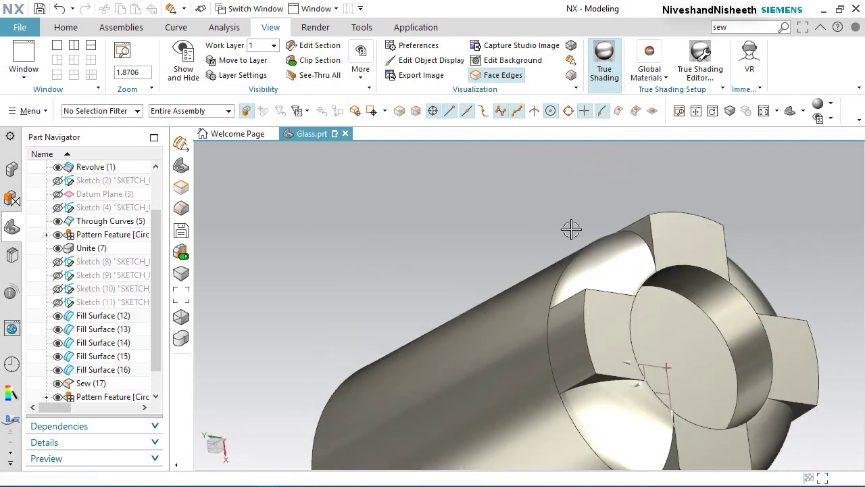
# - Save the part and highlight the Unite (19) feature to check which bodies it joined
pyautogui.press('Home')
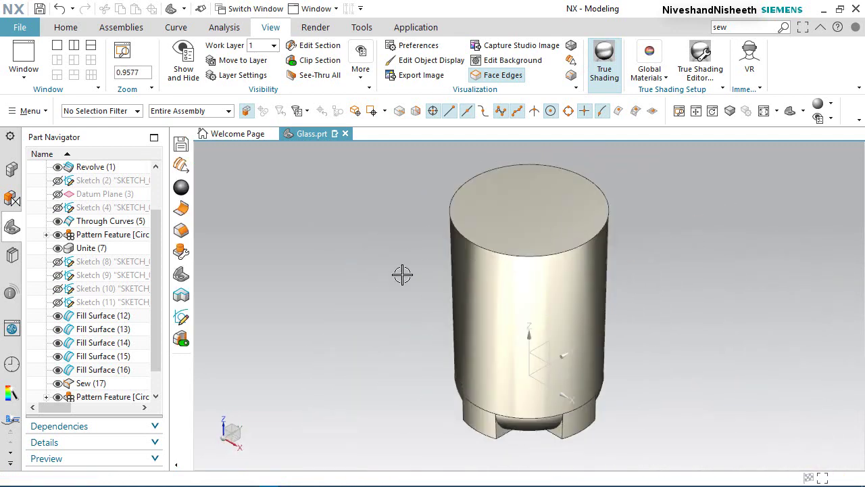
pyautogui.hotkey('ctrl', 's')
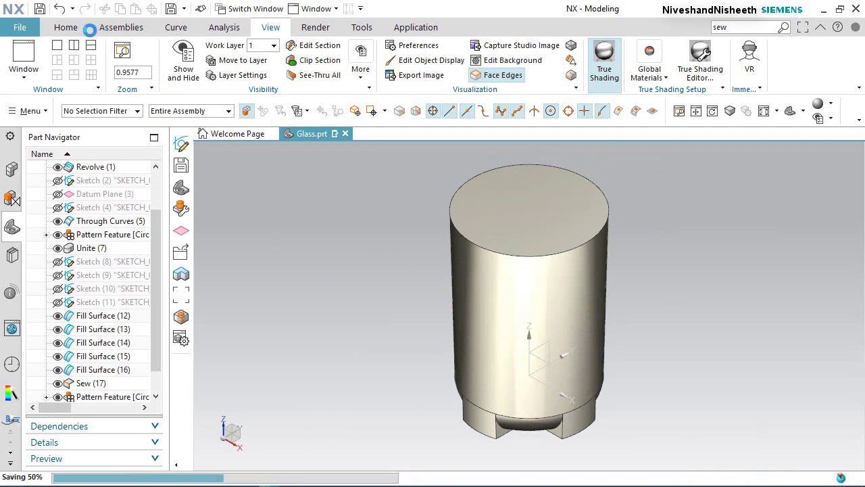
pyautogui.click(85, 27)
pyautogui.moveTo(160, 340); pyautogui.dragTo(163, 378)
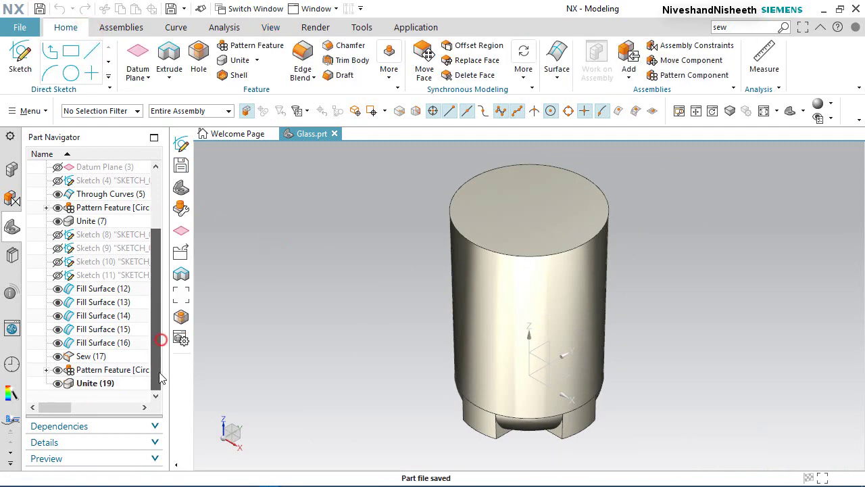
pyautogui.click(87, 384)
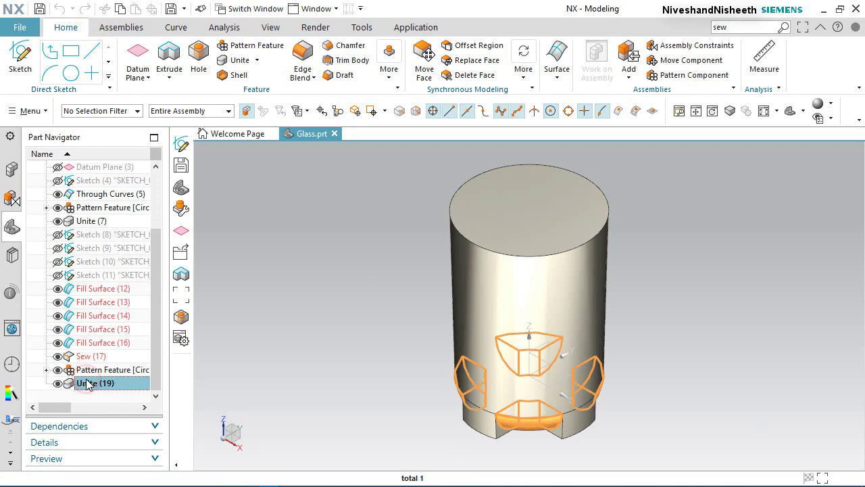
pyautogui.click(408, 292)
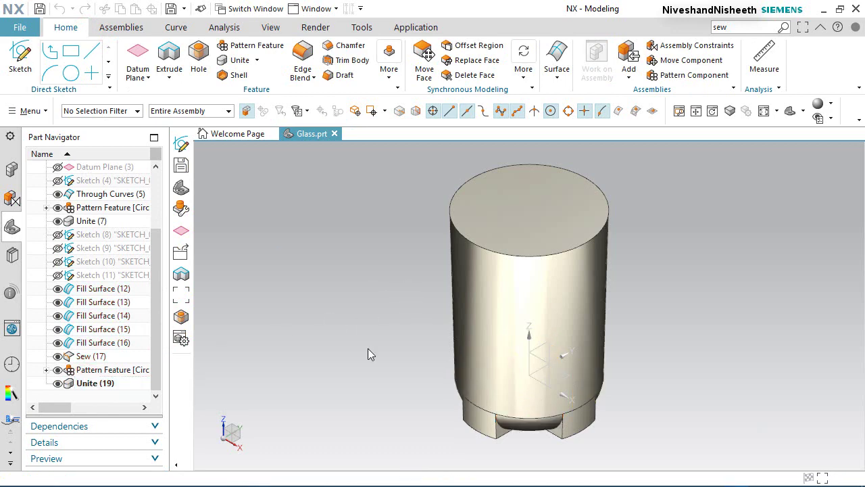
# - Start an Extrude and create its section sketch on the flat circular face inside the base recess
pyautogui.moveTo(368, 352)
pyautogui.mouseDown(button='middle')
pyautogui.moveTo(402, 426)
pyautogui.moveTo(398, 382)
pyautogui.moveTo(377, 348)
pyautogui.mouseUp(button='middle')
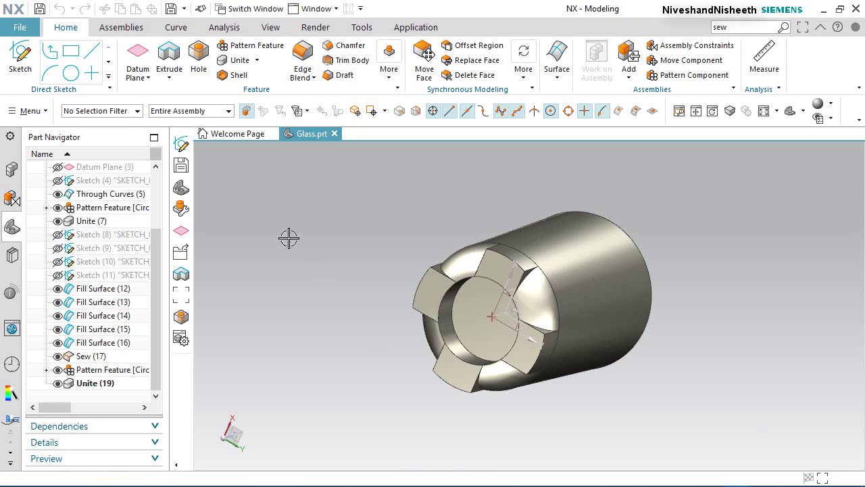
pyautogui.click(171, 60)
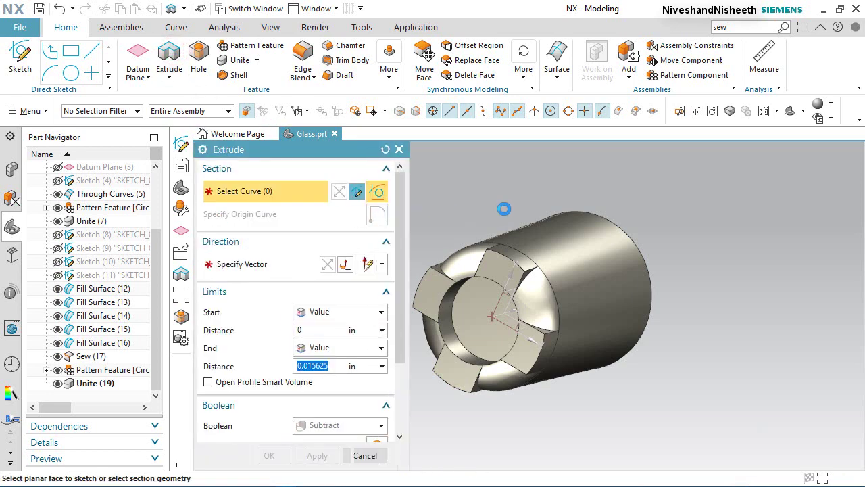
pyautogui.click(357, 192)
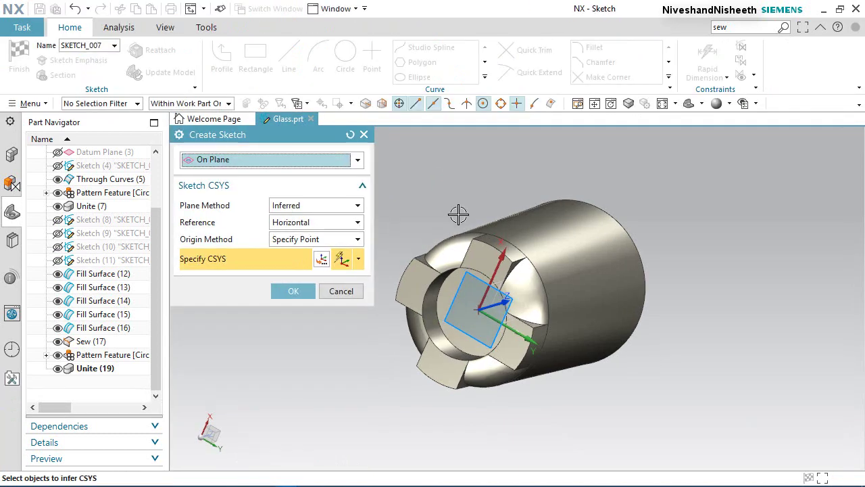
pyautogui.scroll(5, 435, 305)
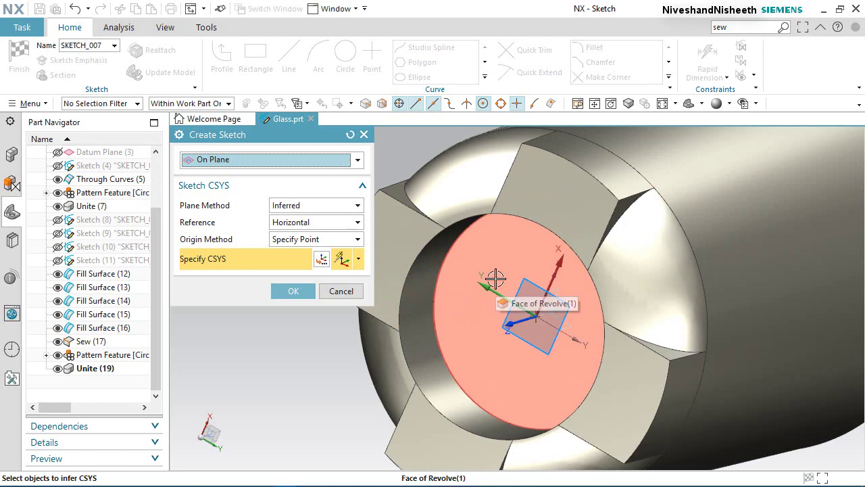
pyautogui.click(495, 279)
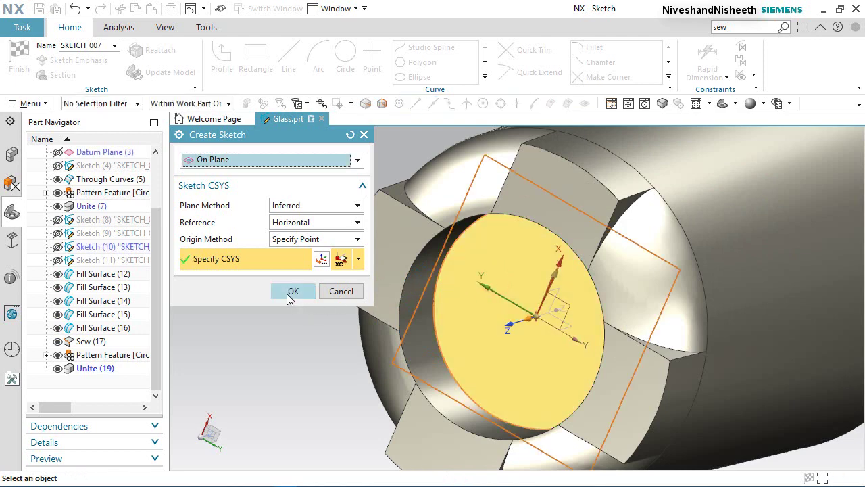
pyautogui.click(287, 292)
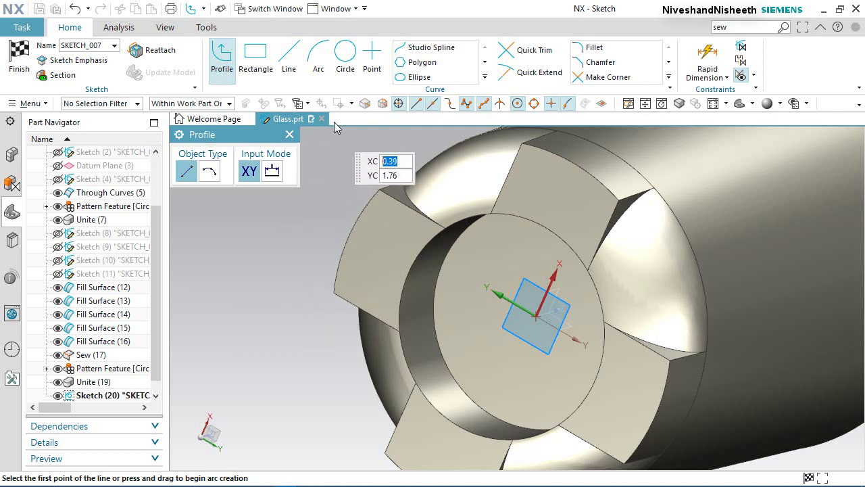
# - Sketch a circle about 1.44 in in diameter, centred on the origin and passing through the recess edge, and finish the sketch
pyautogui.click(345, 57)
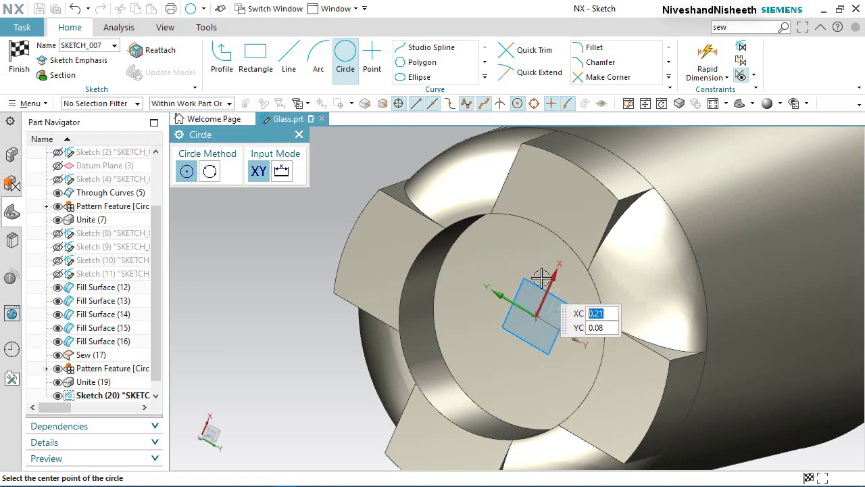
pyautogui.click(536, 314)
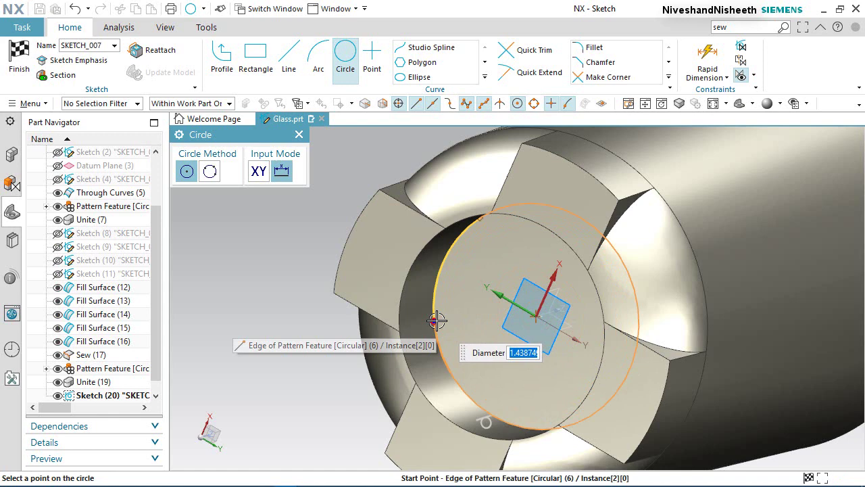
pyautogui.click(436, 319)
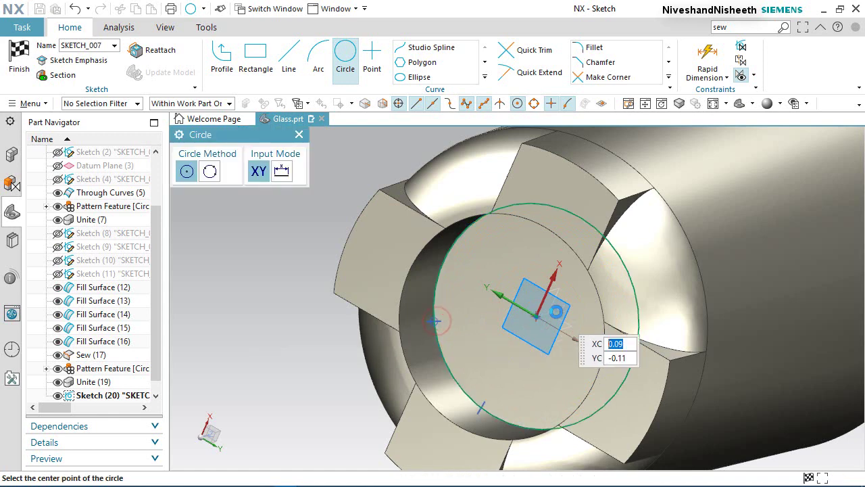
pyautogui.rightClick(300, 277)
pyautogui.click(327, 61)
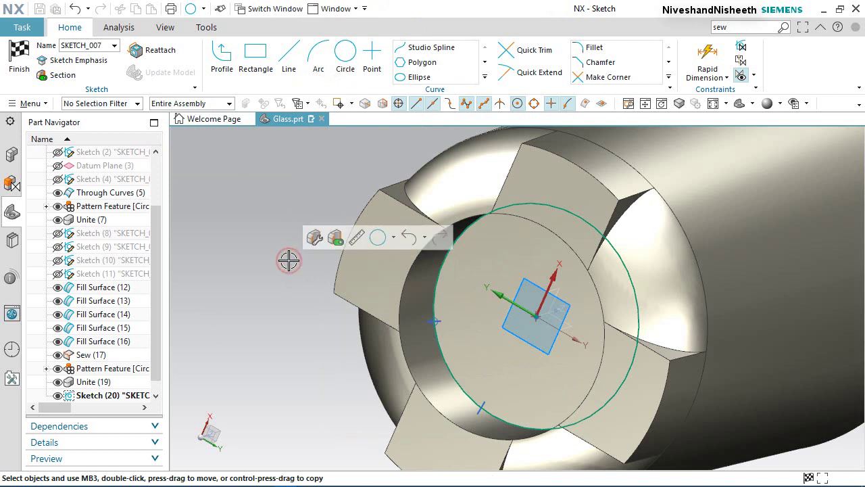
pyautogui.click(19, 56)
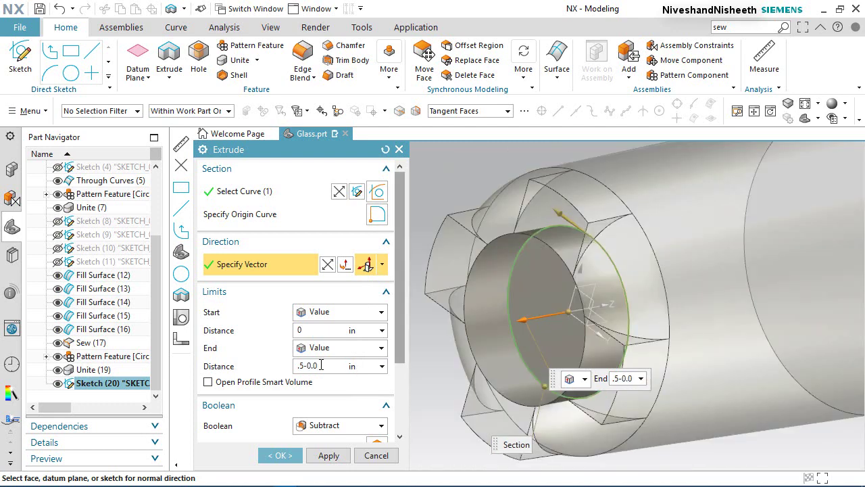
# - Extrude the circle from 0 to .5-0.03125 in towards the recess opening, uniting it with the glass body
pyautogui.press('Return')
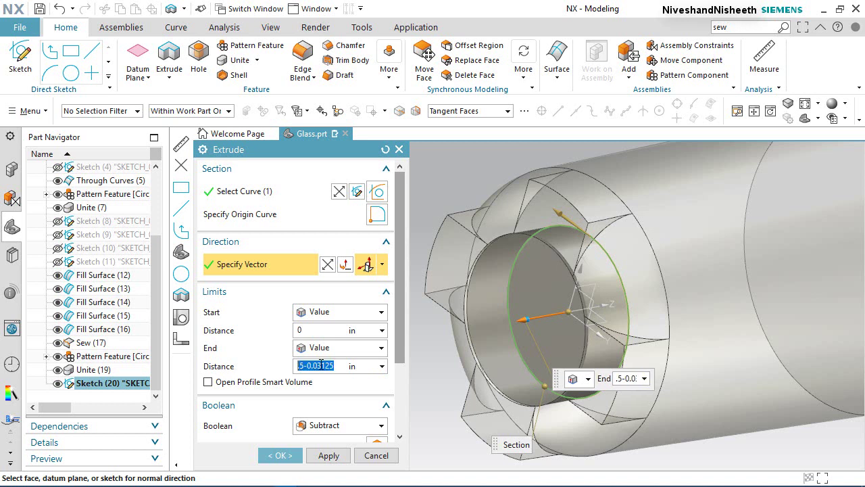
pyautogui.click(343, 426)
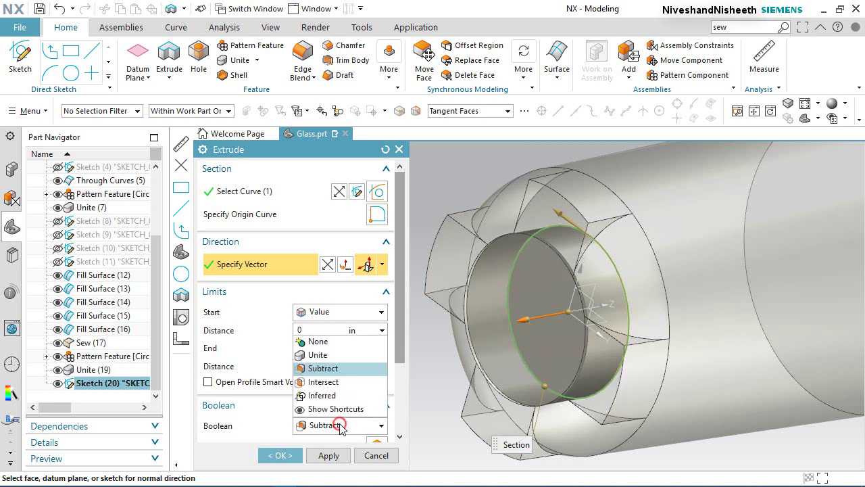
pyautogui.click(320, 351)
pyautogui.click(283, 455)
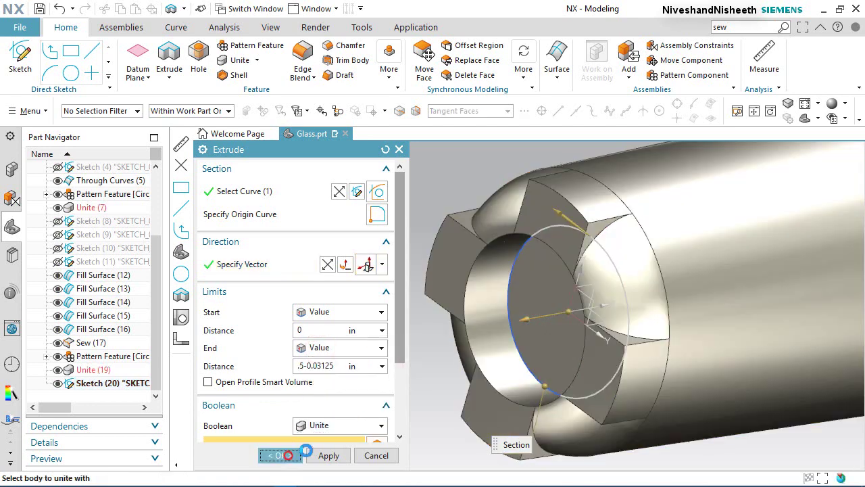
# - Examine the filled base recess and the four feet from below, with Extrude (20) in the feature list
pyautogui.scroll(4, 493, 331)
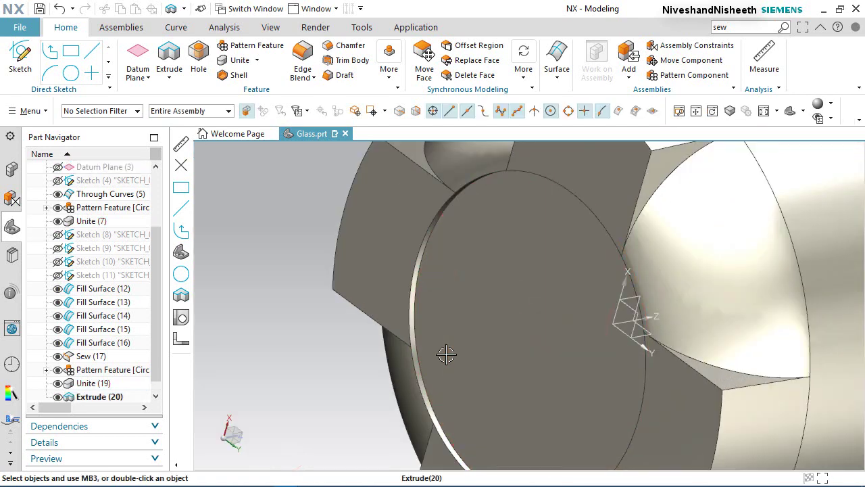
pyautogui.moveTo(446, 354); pyautogui.dragTo(481, 336, button='middle')
pyautogui.scroll(-5, 461, 246)
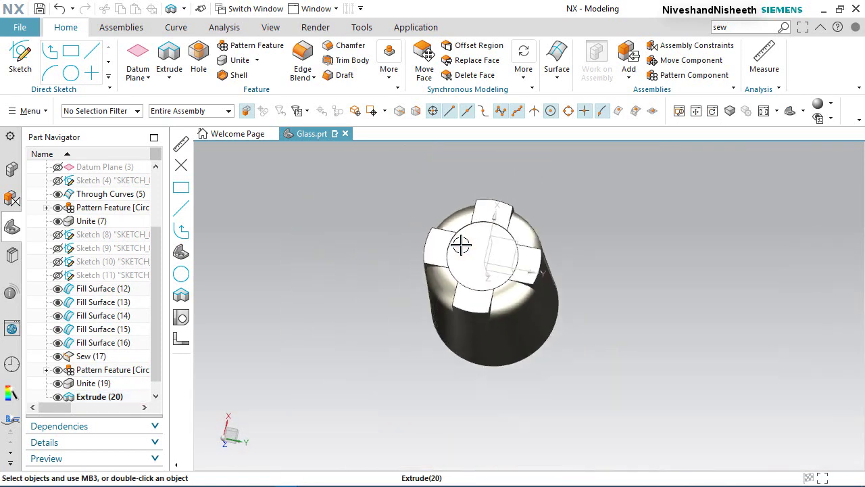
pyautogui.scroll(4, 461, 256)
pyautogui.rightClick(318, 215)
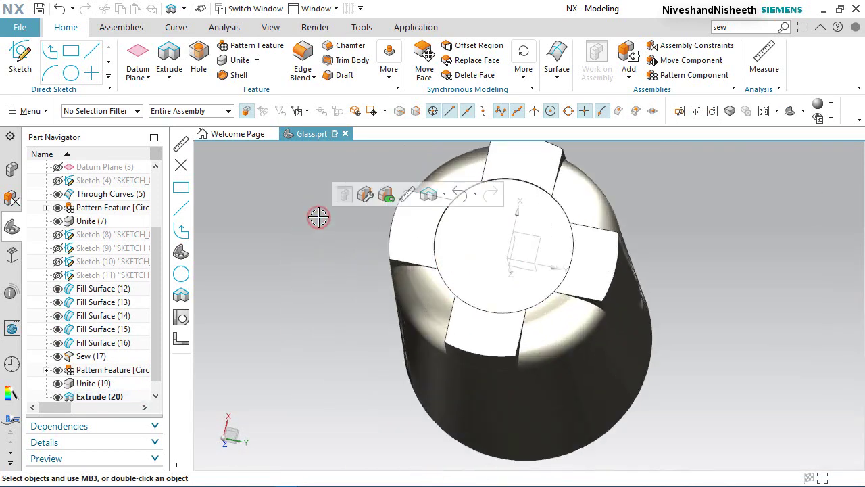
pyautogui.click(344, 236)
pyautogui.moveTo(159, 295); pyautogui.dragTo(167, 350)
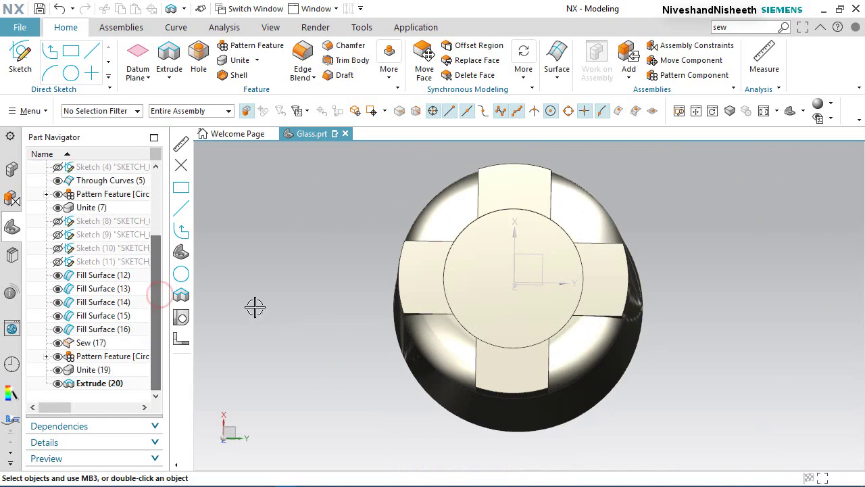
# - Start a Revolve and create its section sketch on the YZ plane of the datum coordinate system
pyautogui.press('Home')
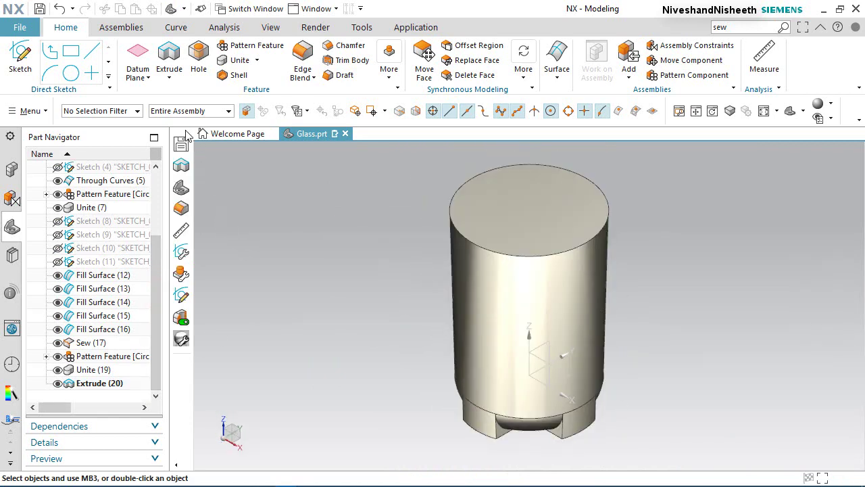
pyautogui.click(169, 77)
pyautogui.click(193, 108)
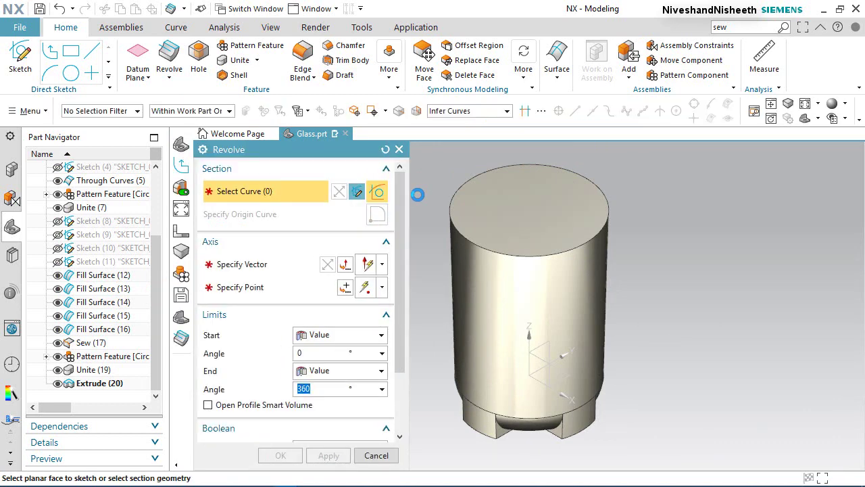
pyautogui.click(357, 191)
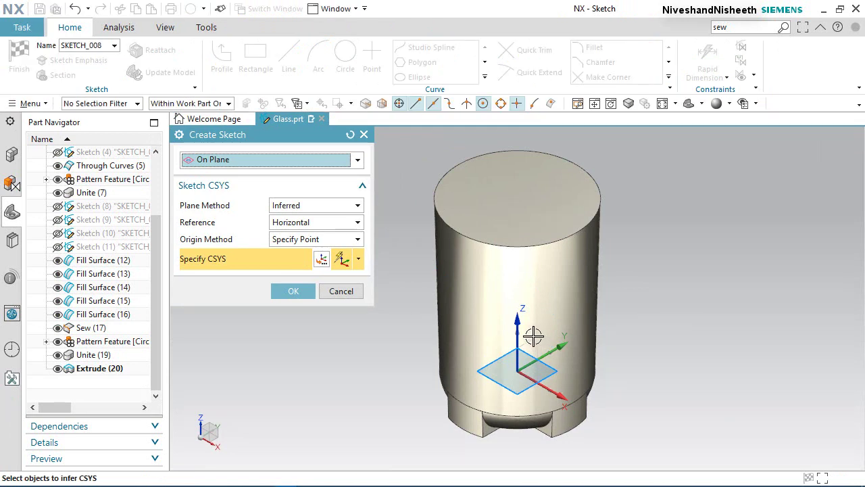
pyautogui.click(534, 339)
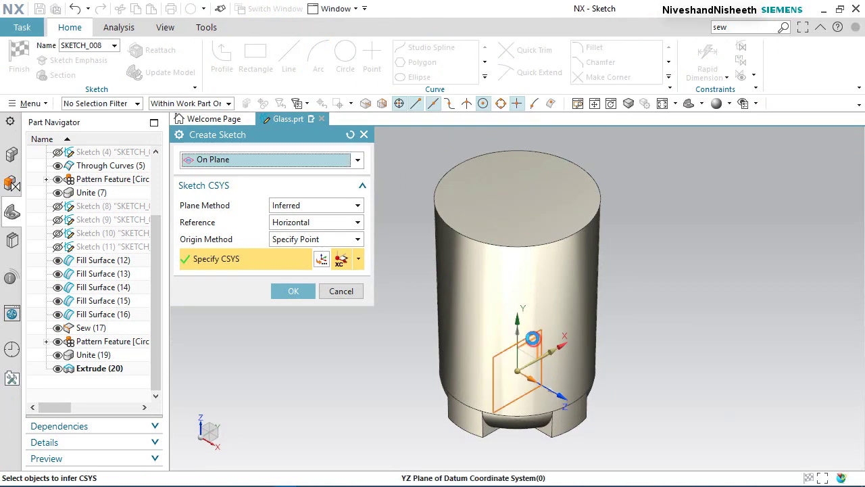
pyautogui.click(301, 289)
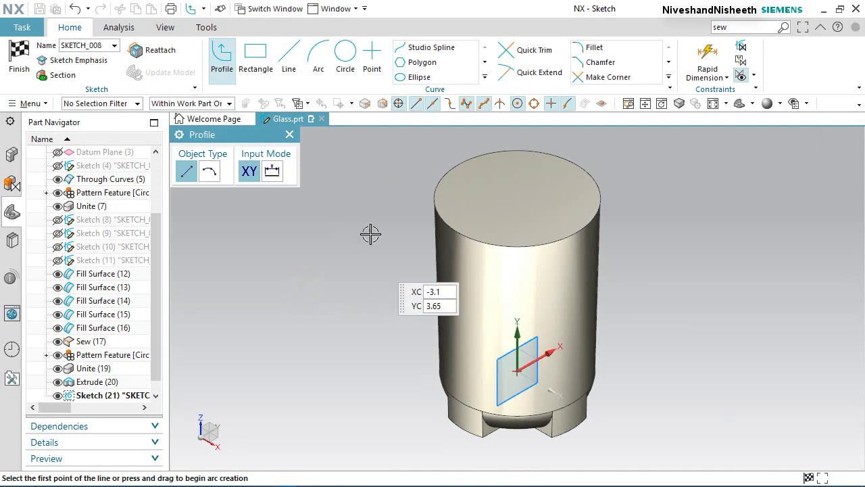
# - Create associative intersection curves where all body faces of the glass cross the sketch plane
pyautogui.click(485, 77)
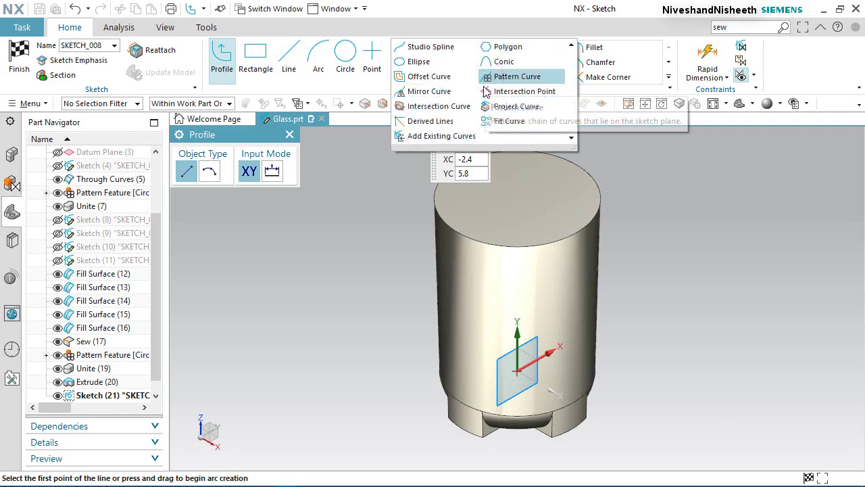
pyautogui.click(436, 103)
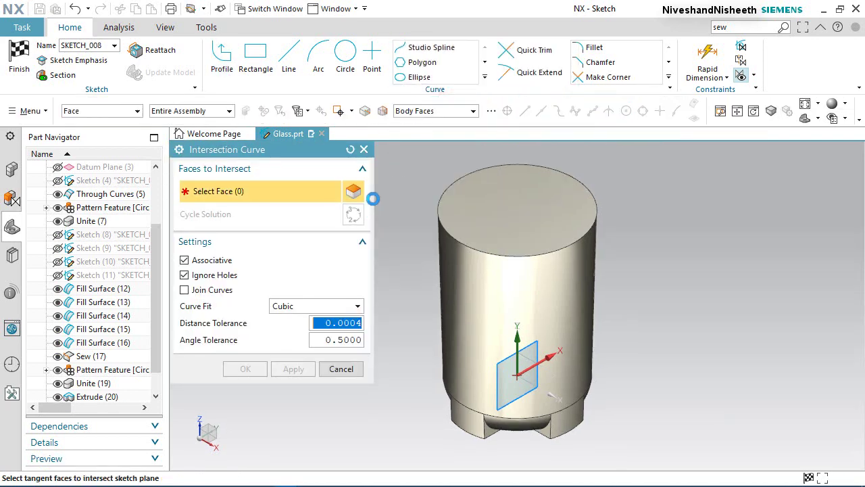
pyautogui.click(499, 281)
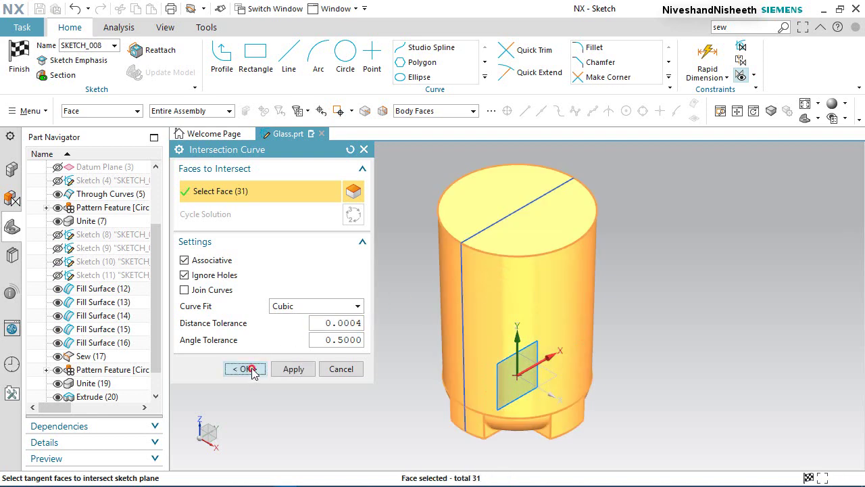
pyautogui.click(246, 369)
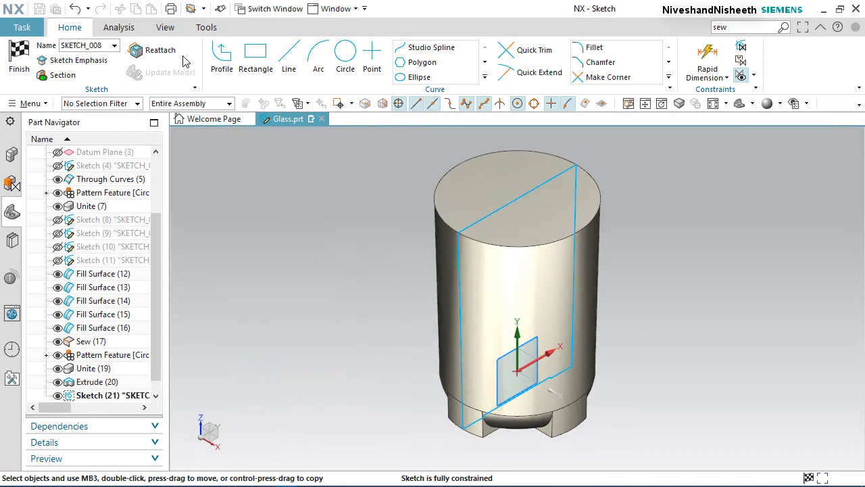
# - Clip the glass with a one-plane section along the sketch plane, its cap shown in Body Color, and orient the view to the sketch
pyautogui.click(167, 29)
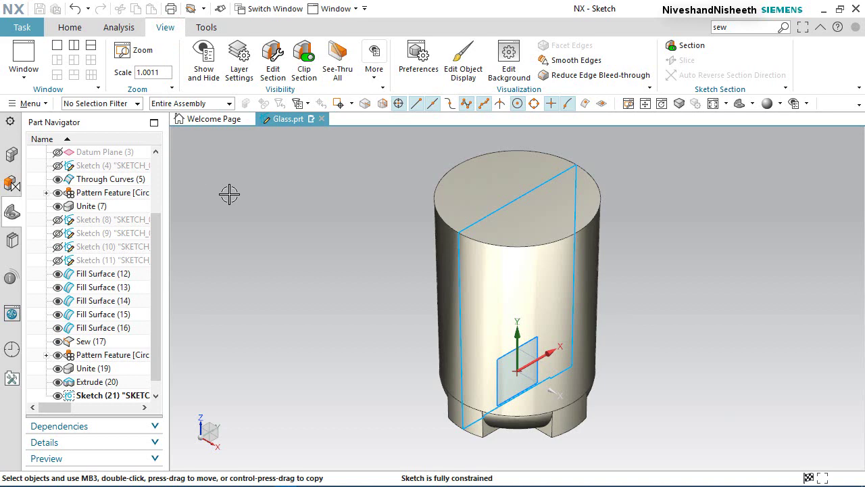
pyautogui.click(274, 72)
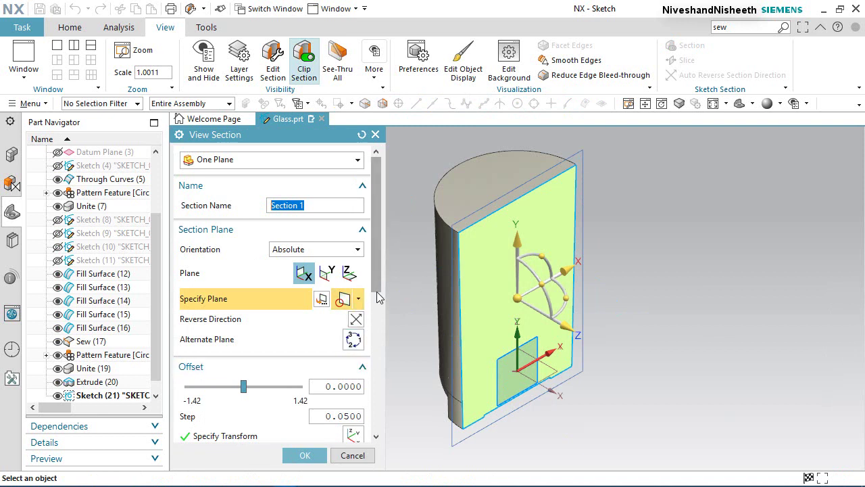
pyautogui.moveTo(379, 298); pyautogui.dragTo(373, 369)
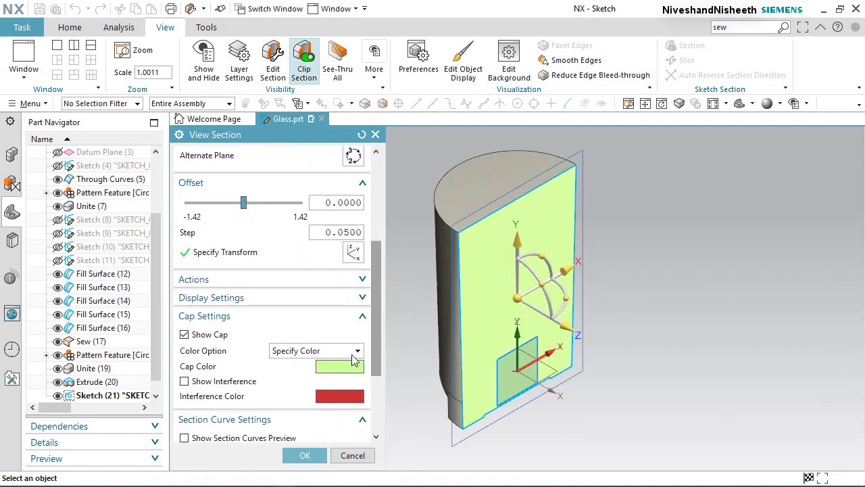
pyautogui.click(352, 357)
pyautogui.click(324, 365)
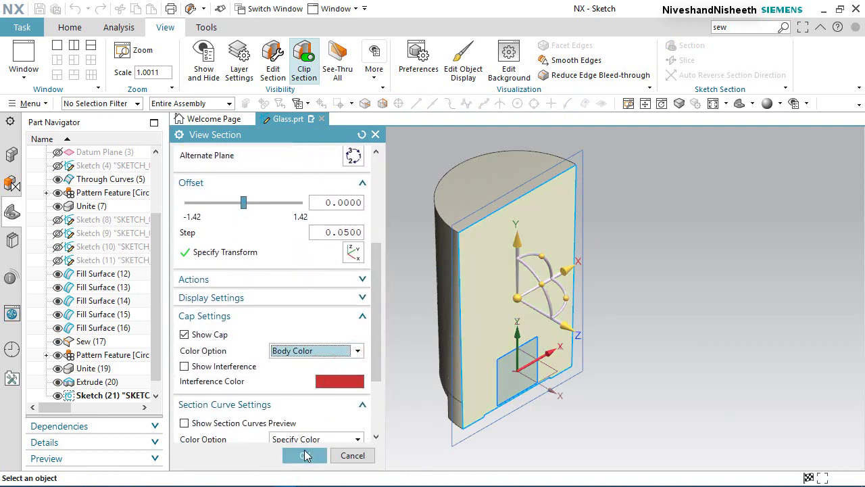
pyautogui.click(305, 455)
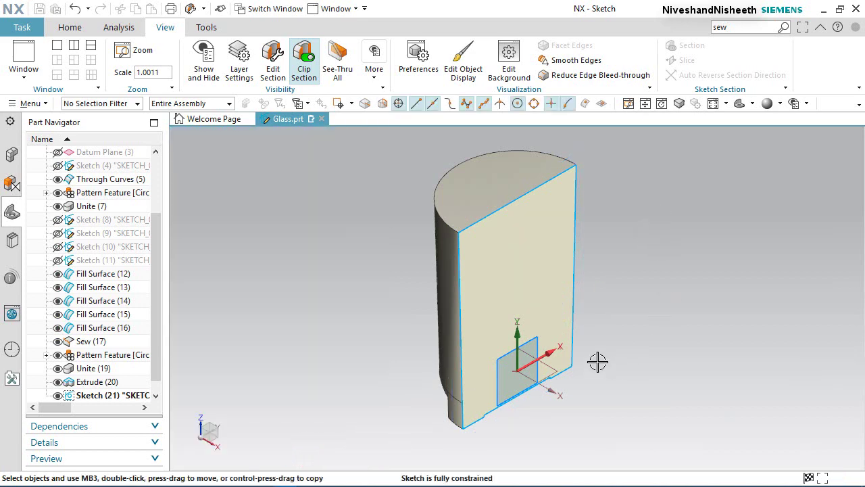
pyautogui.moveTo(598, 362); pyautogui.dragTo(519, 326, button='middle')
pyautogui.rightClick(350, 264)
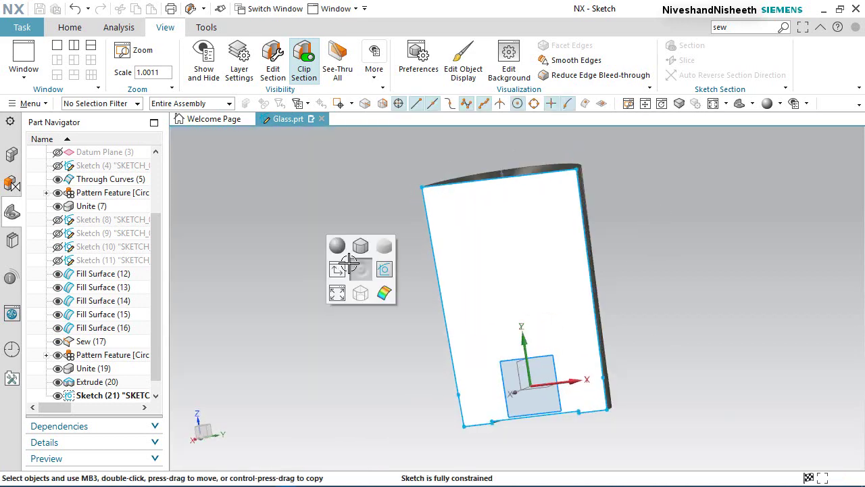
pyautogui.click(341, 269)
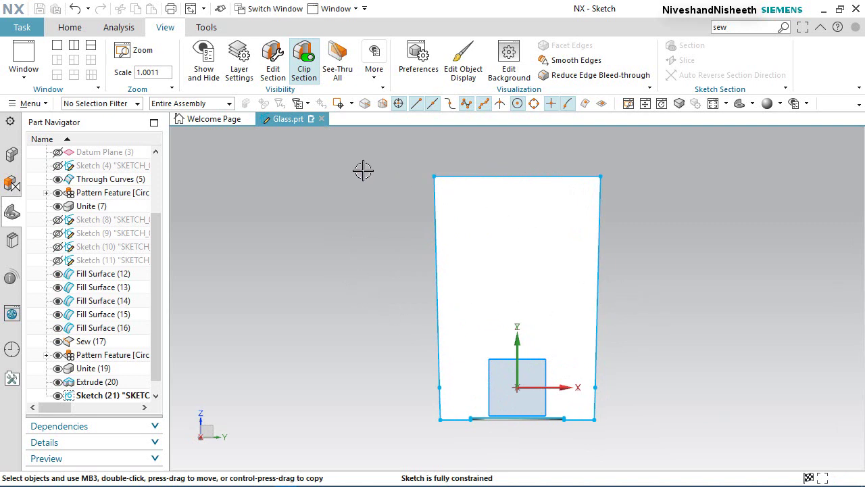
# - Convert all the intersection curves of the glass outline to reference curves
pyautogui.click(69, 28)
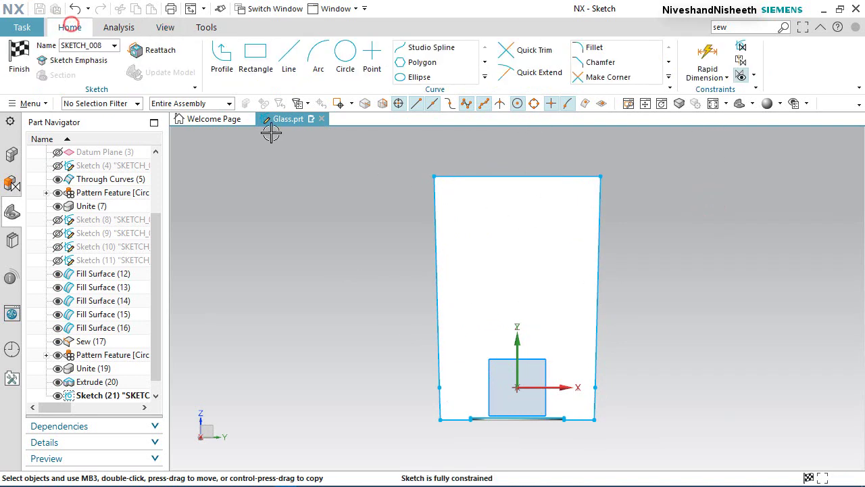
pyautogui.click(754, 76)
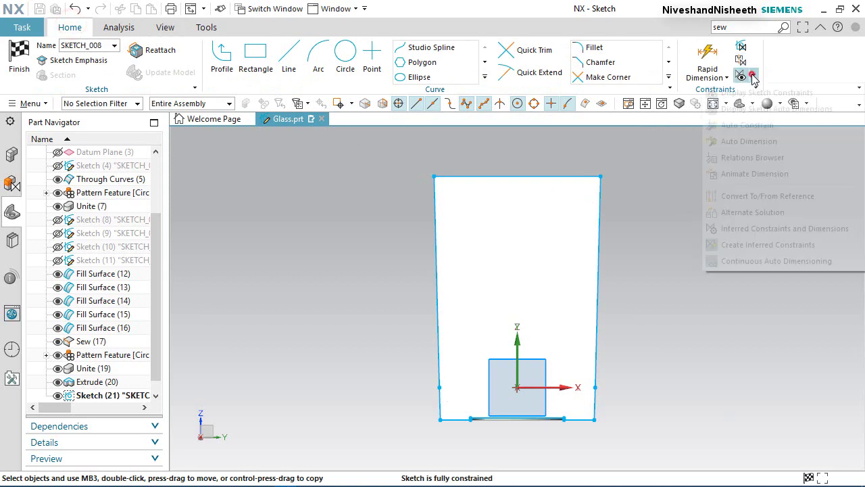
pyautogui.click(765, 197)
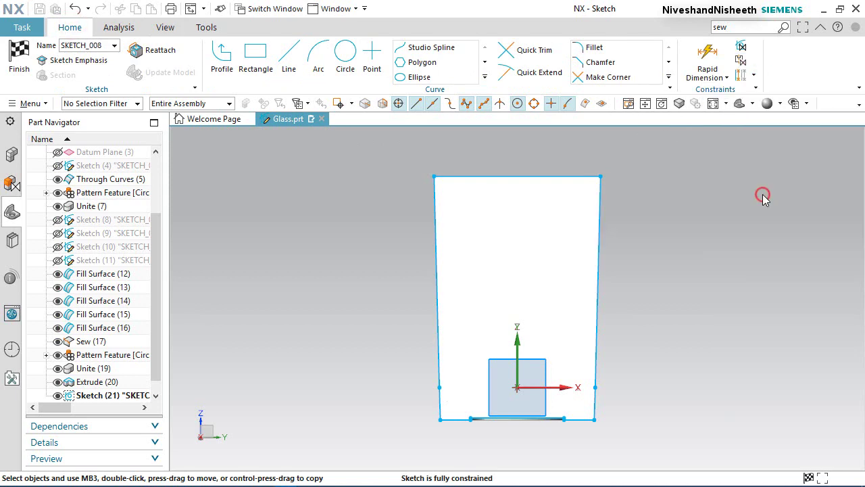
pyautogui.moveTo(411, 152)
pyautogui.mouseDown()
pyautogui.moveTo(571, 369)
pyautogui.moveTo(617, 450)
pyautogui.mouseUp()
pyautogui.click(238, 281)
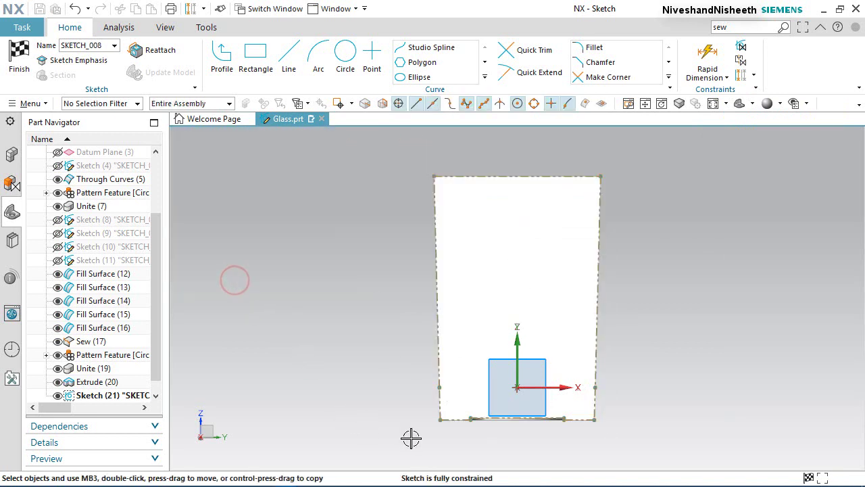
# - Draw a 3.25 in vertical line from the origin to the rim and a horizontal line about 1.11 in long along the rim towards -X
pyautogui.click(315, 248)
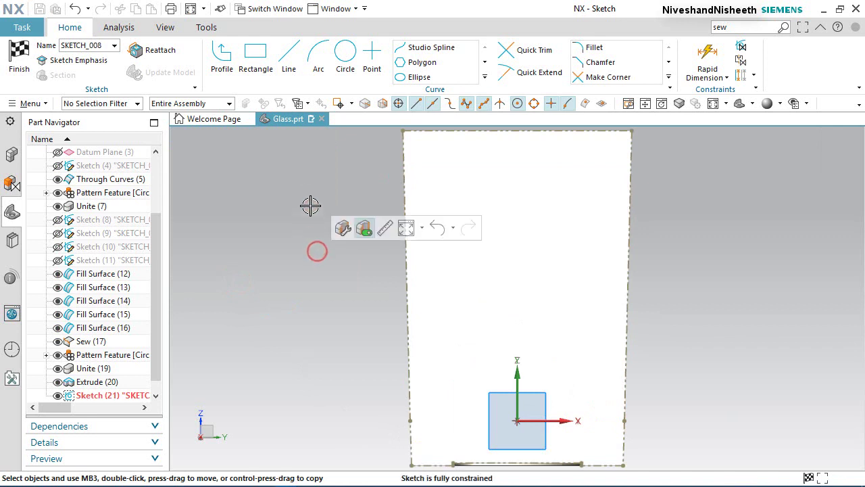
pyautogui.click(289, 64)
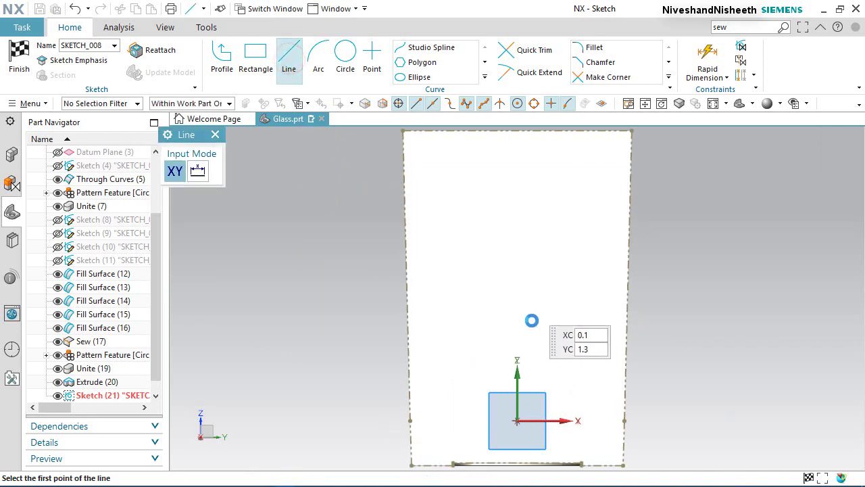
pyautogui.click(518, 420)
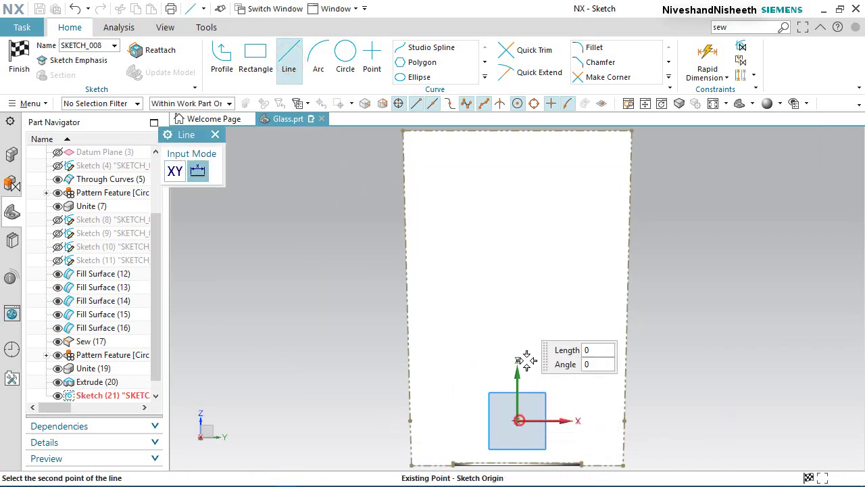
pyautogui.click(517, 131)
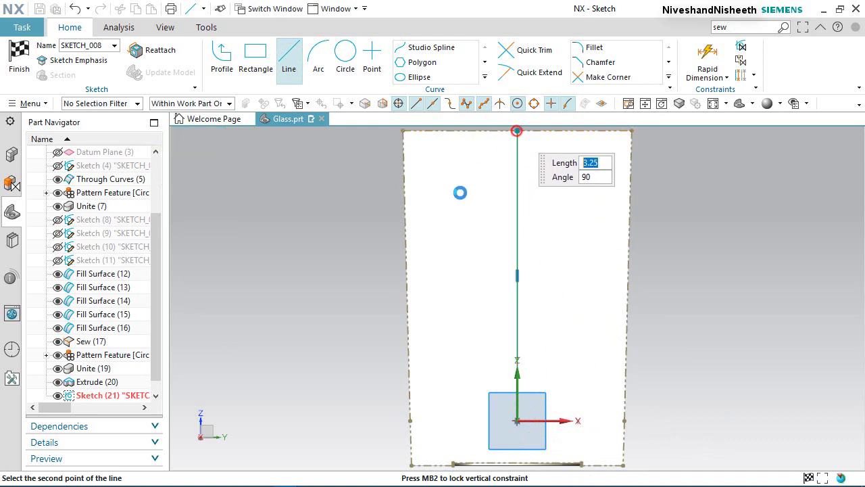
pyautogui.click(517, 130)
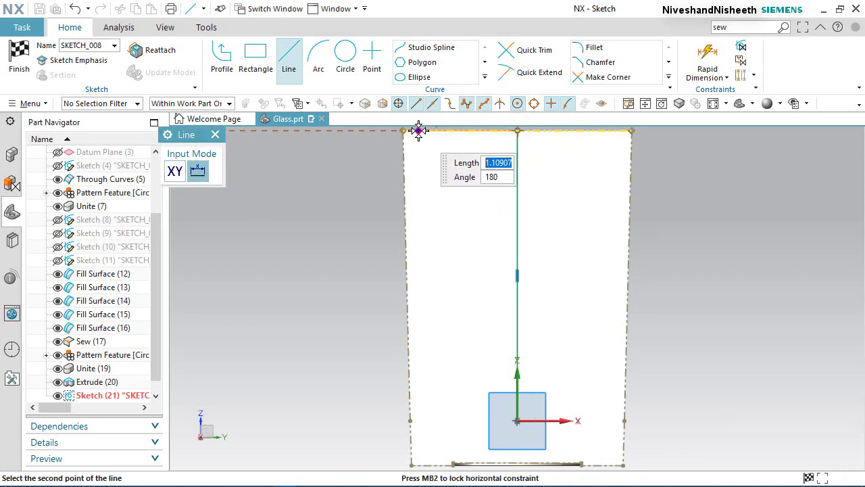
pyautogui.click(434, 169)
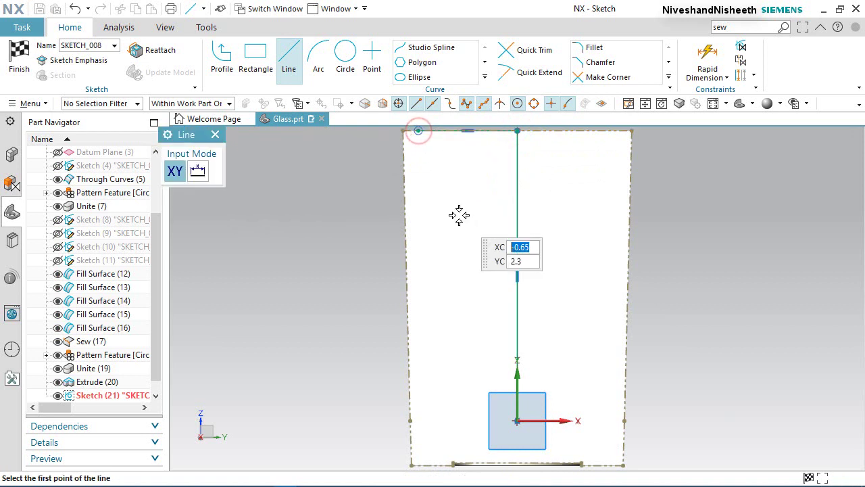
# - Draw a horizontal line about 0.99 in long from the origin towards -X and one about 3.25 in long along the sloping side from the rim corner
pyautogui.click(517, 420)
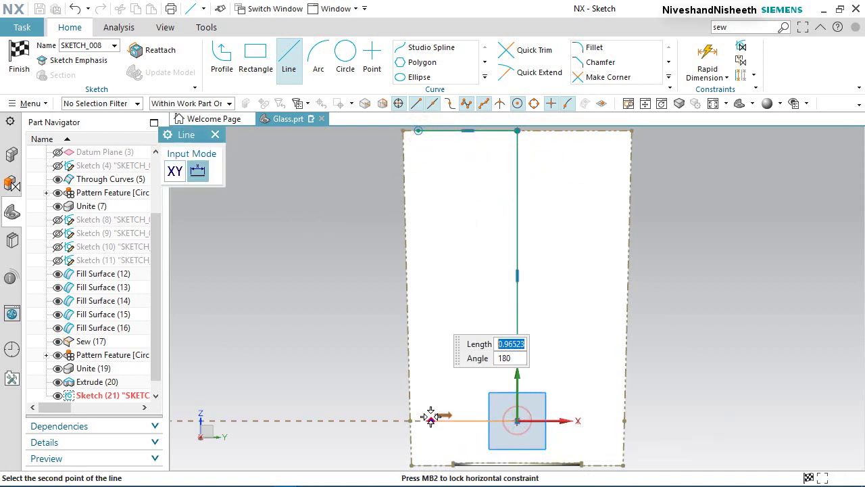
pyautogui.click(429, 421)
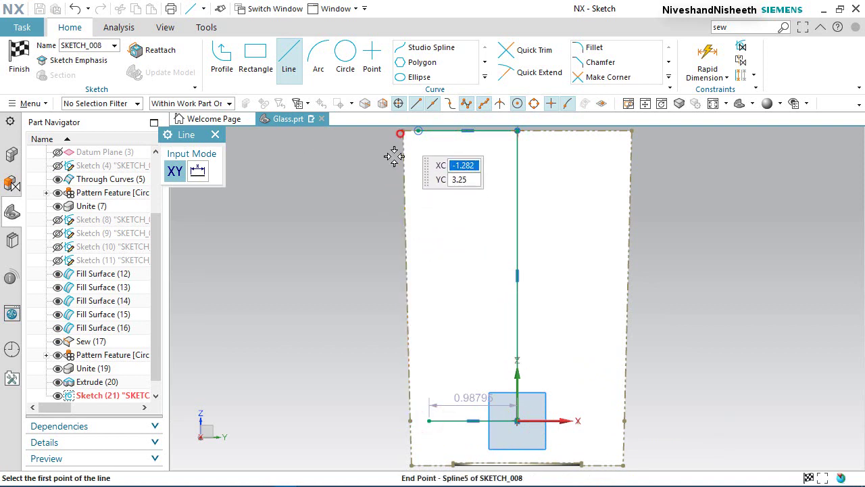
pyautogui.click(395, 153)
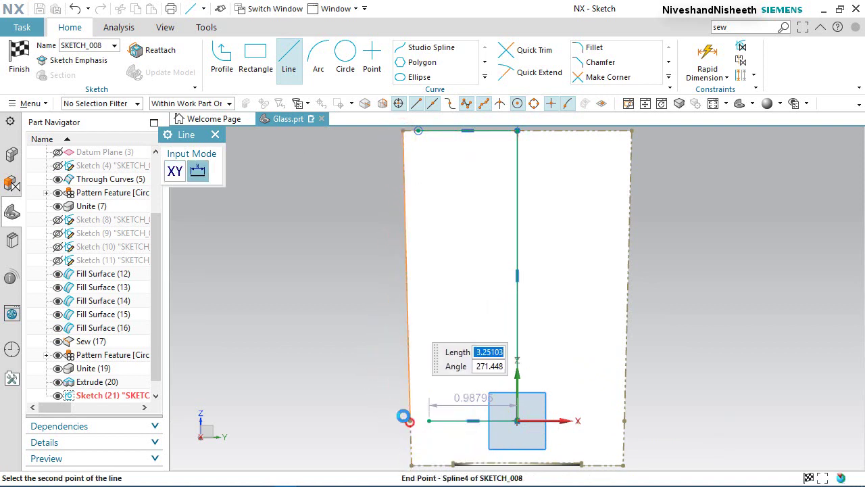
pyautogui.click(403, 417)
pyautogui.rightClick(316, 240)
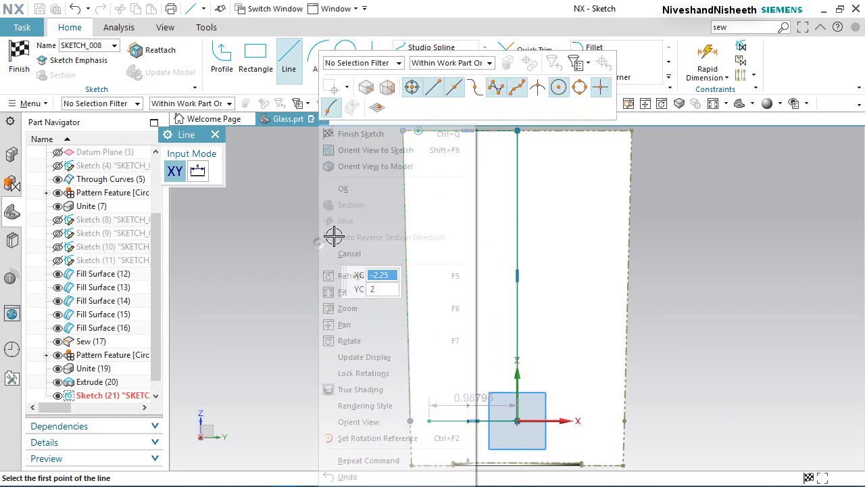
pyautogui.click(347, 188)
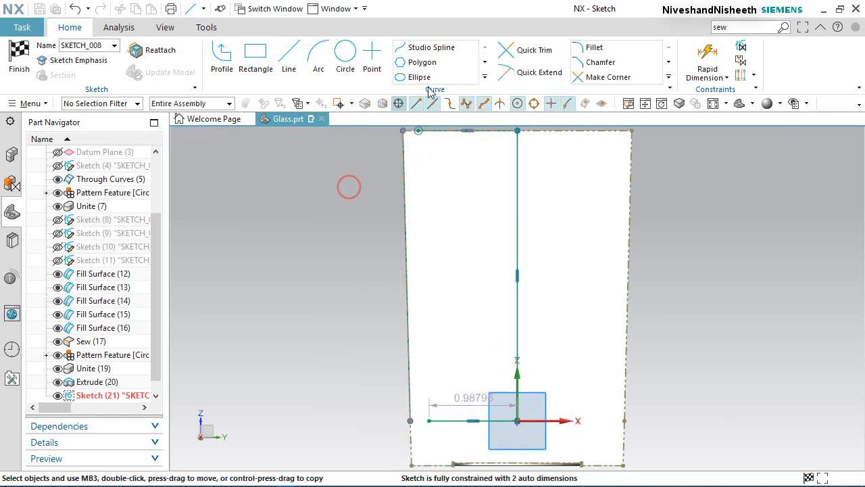
# - Offset the sloping side line 0.125 in inward and convert the original sloping line to a reference curve
pyautogui.click(485, 78)
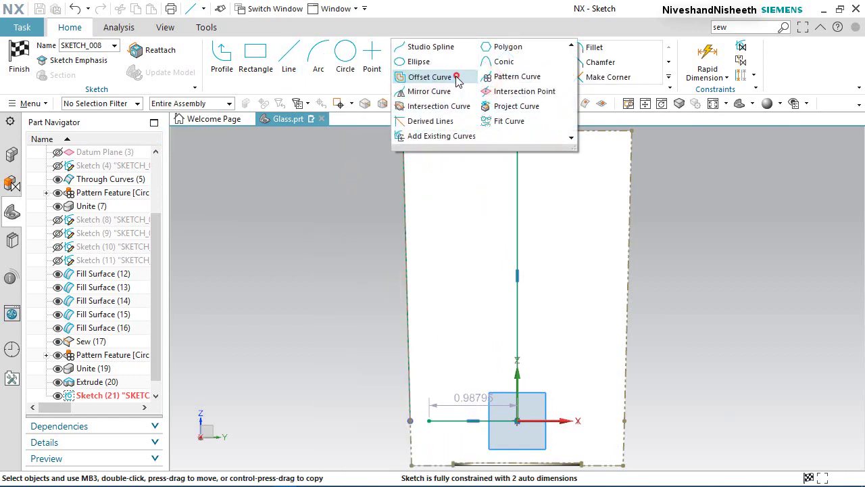
pyautogui.click(430, 77)
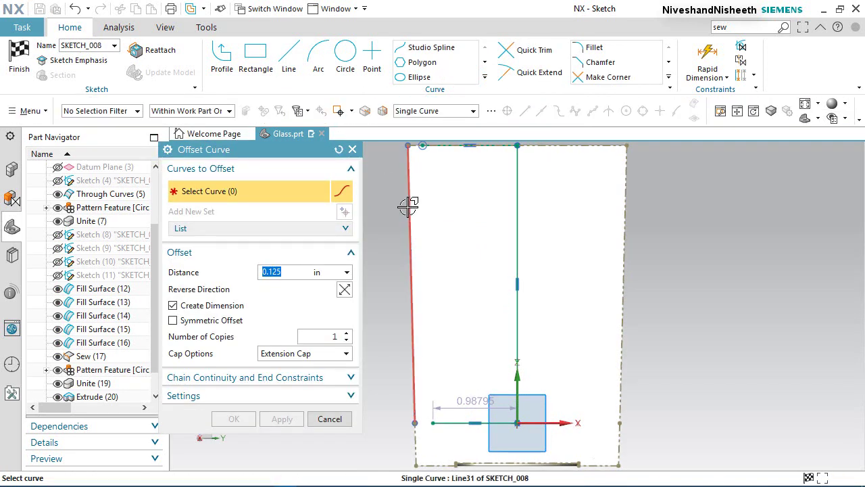
pyautogui.click(409, 205)
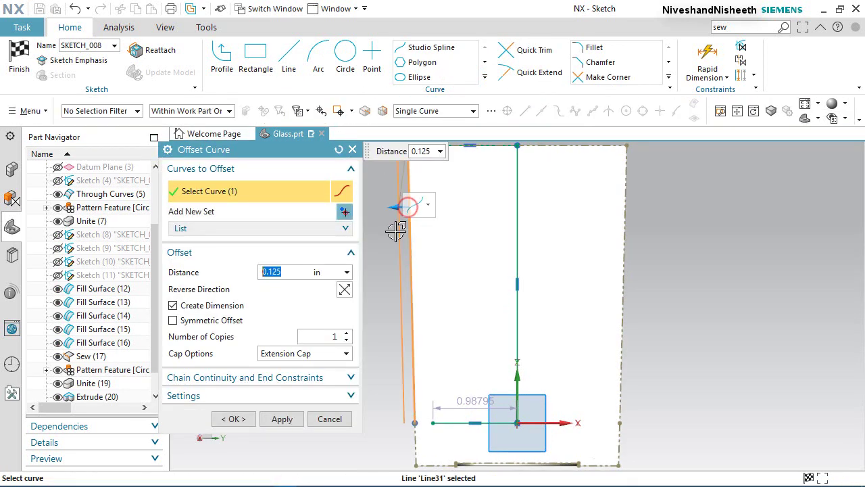
pyautogui.click(344, 291)
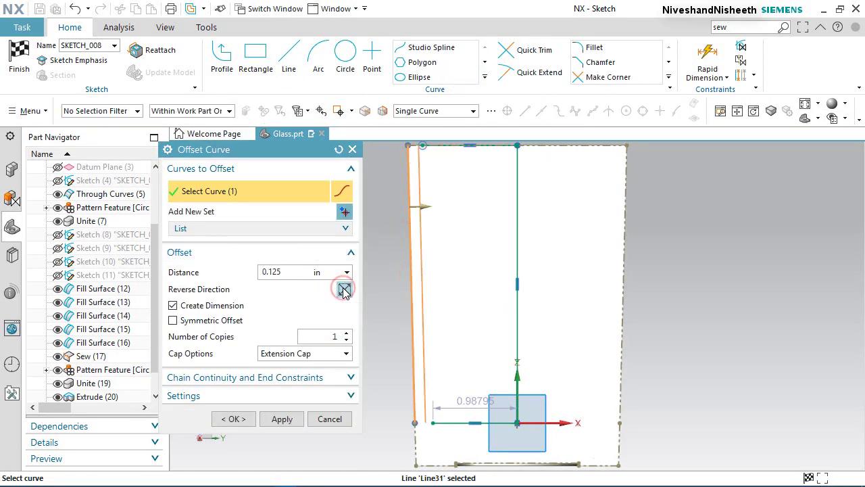
pyautogui.click(242, 420)
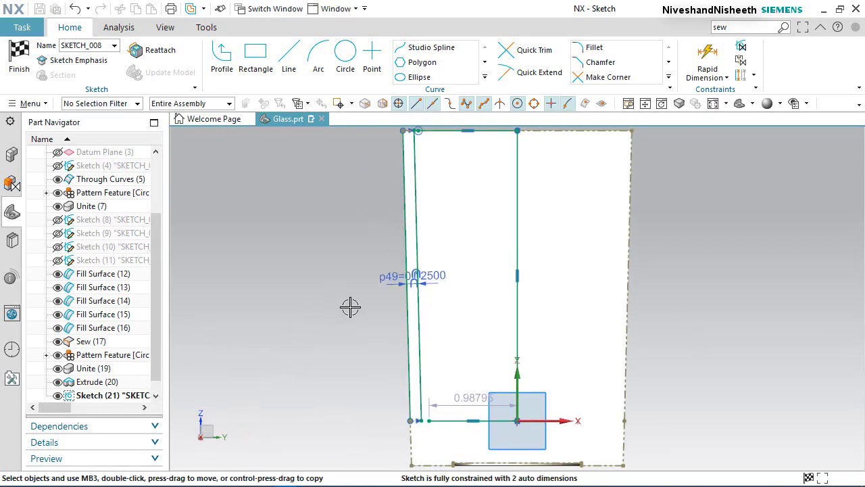
pyautogui.click(402, 198)
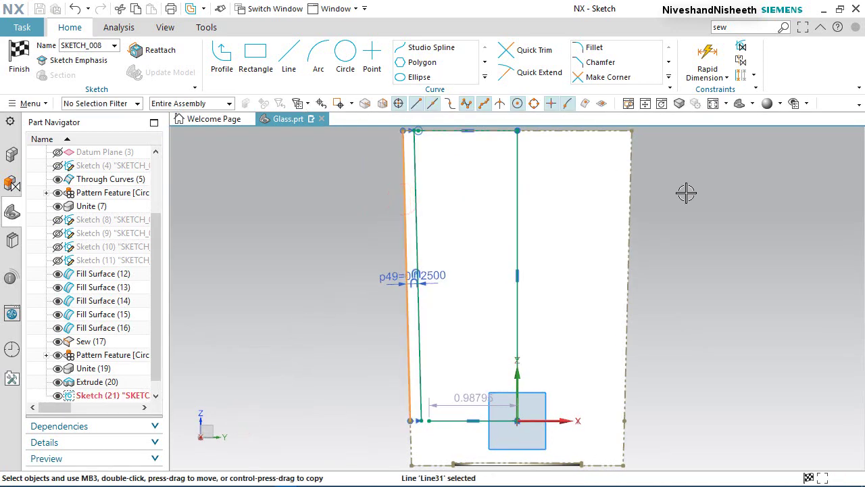
pyautogui.click(743, 75)
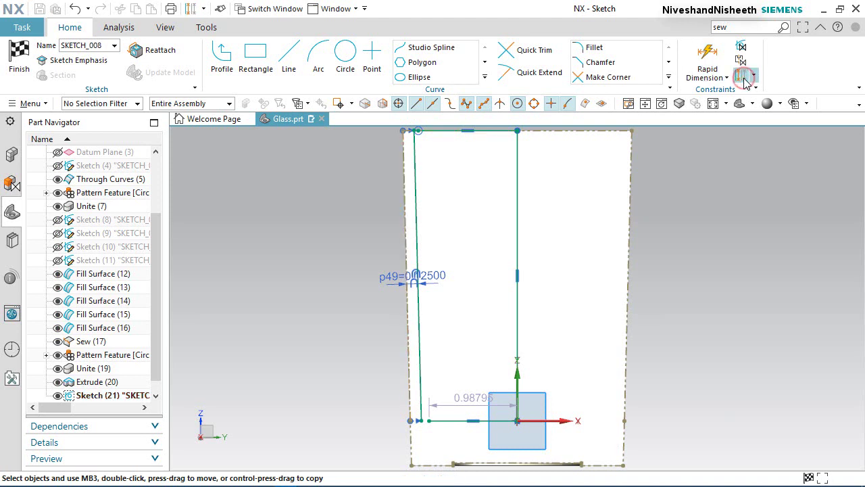
# - Constrain the rim line's free end onto the offset line and trim the part of the offset line above the rim
pyautogui.scroll(-3, 464, 248)
pyautogui.scroll(-5, 445, 169)
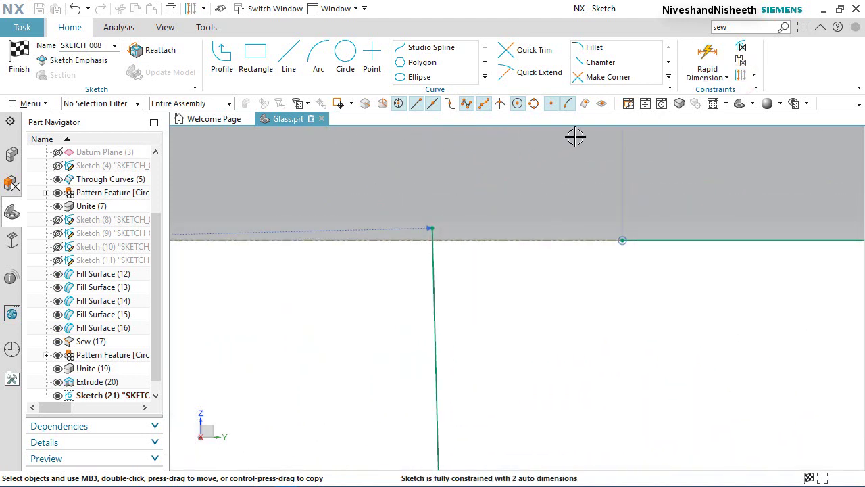
pyautogui.click(433, 266)
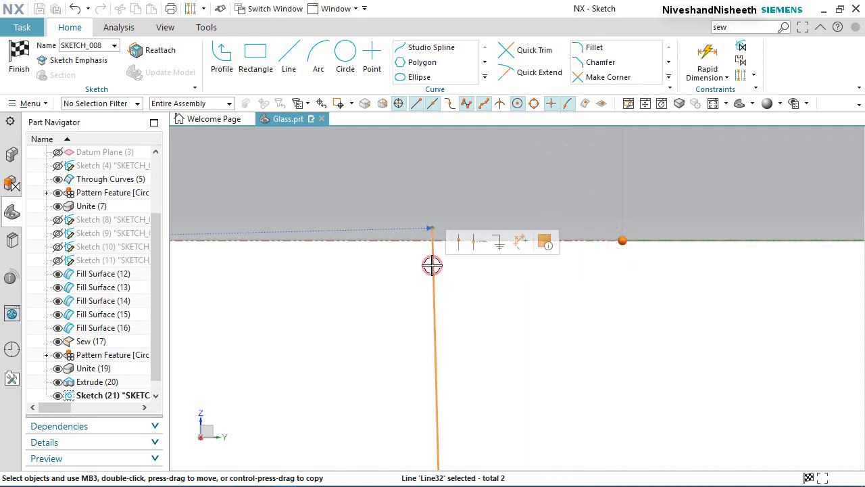
pyautogui.click(459, 242)
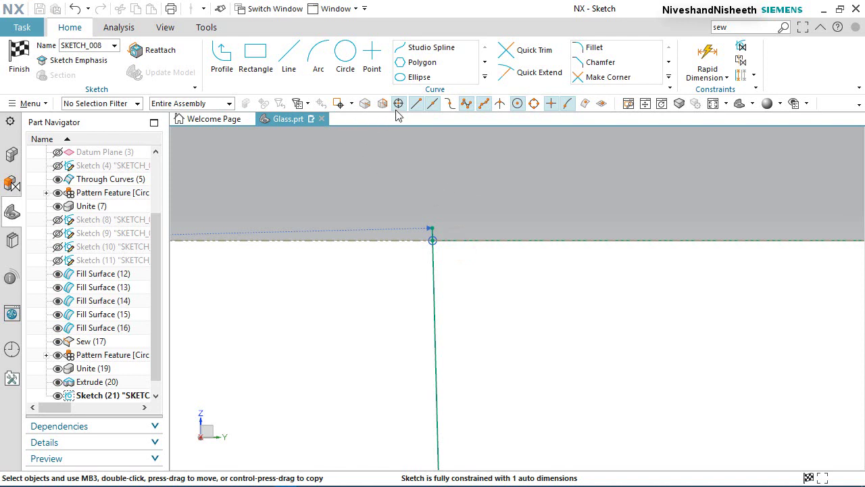
pyautogui.click(527, 53)
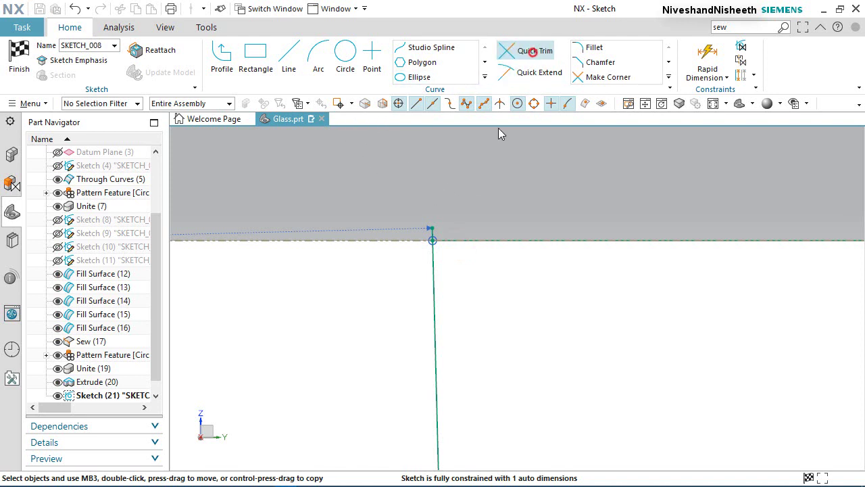
pyautogui.click(428, 248)
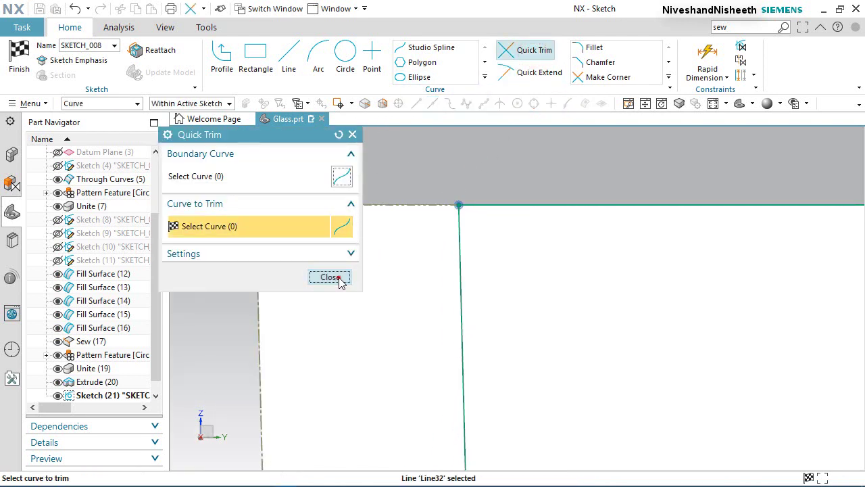
pyautogui.click(330, 277)
# - Stretch the lower horizontal line's free end past the offset line towards -X and delete the overconstraining perpendicular constraint
pyautogui.scroll(-8, 421, 159)
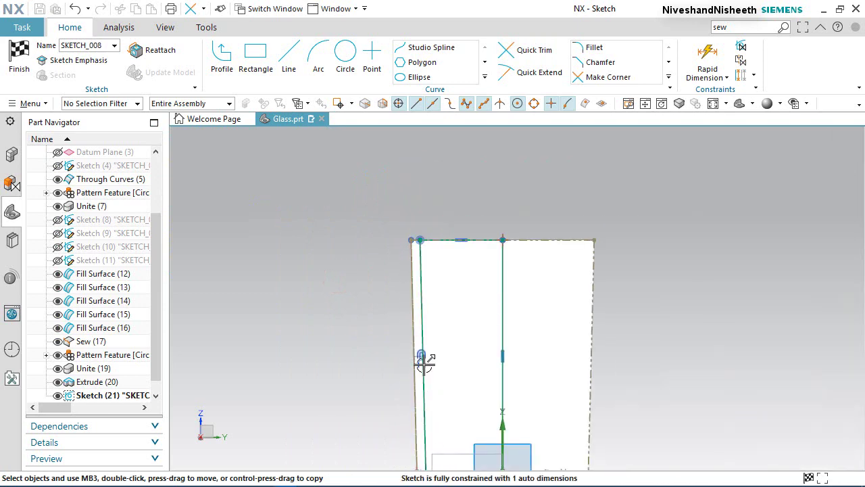
pyautogui.scroll(6, 435, 446)
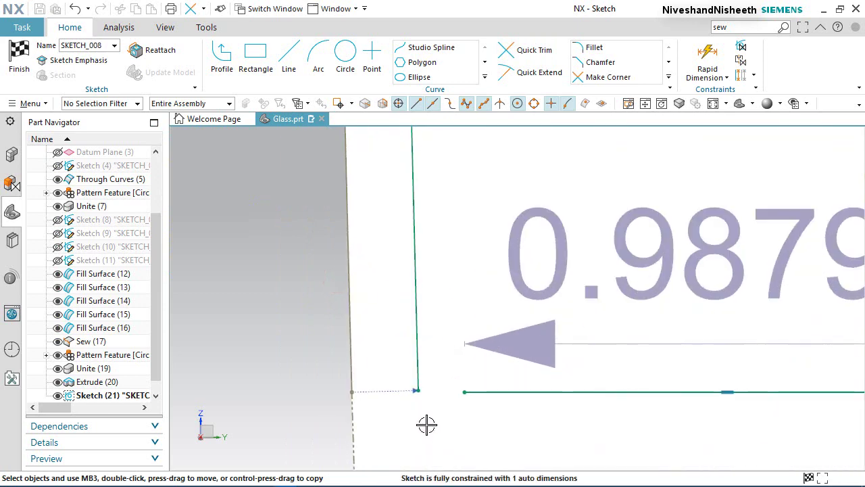
pyautogui.scroll(-3, 427, 421)
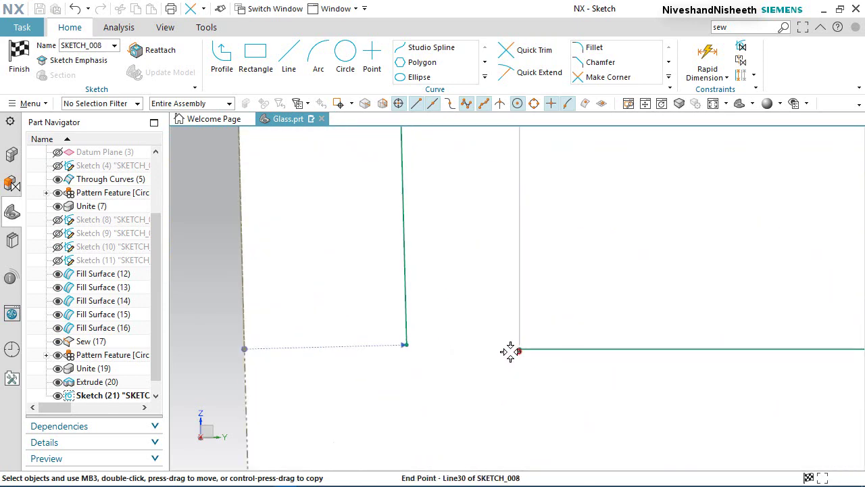
pyautogui.moveTo(509, 349); pyautogui.dragTo(384, 350)
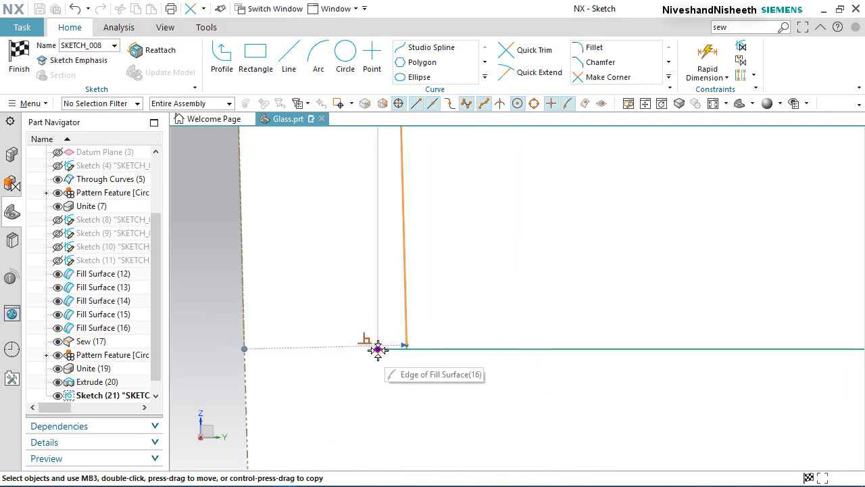
pyautogui.scroll(2, 362, 361)
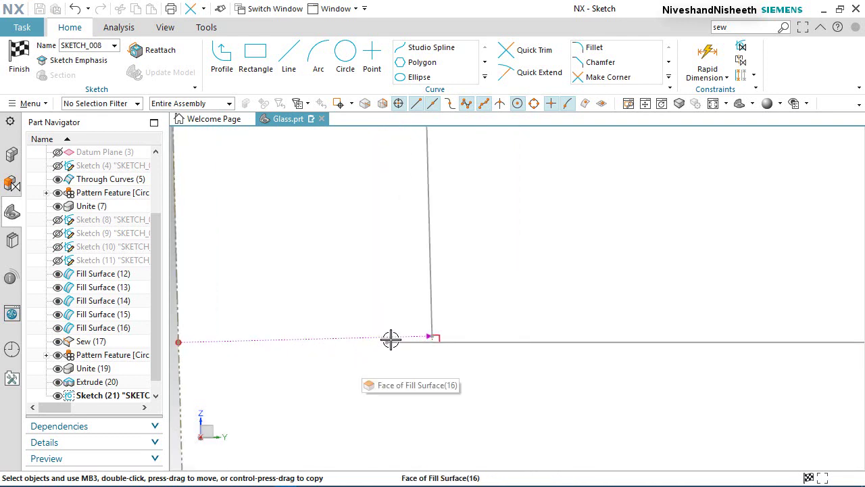
pyautogui.click(440, 336)
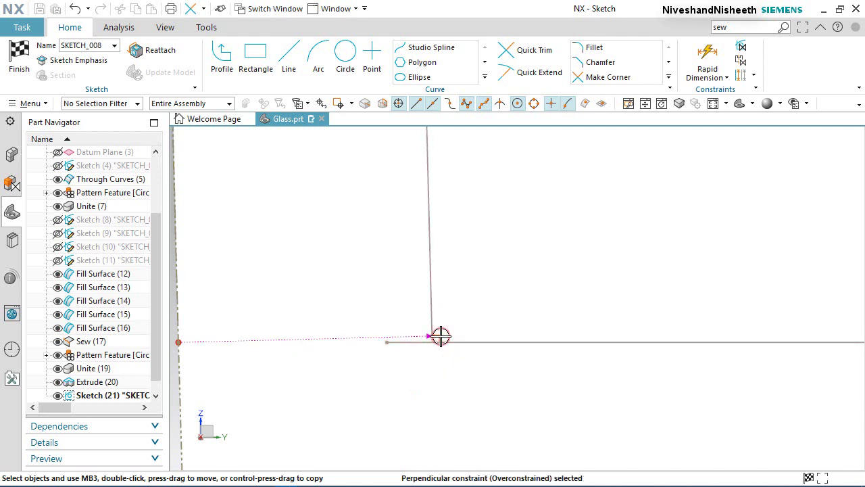
pyautogui.press('Delete')
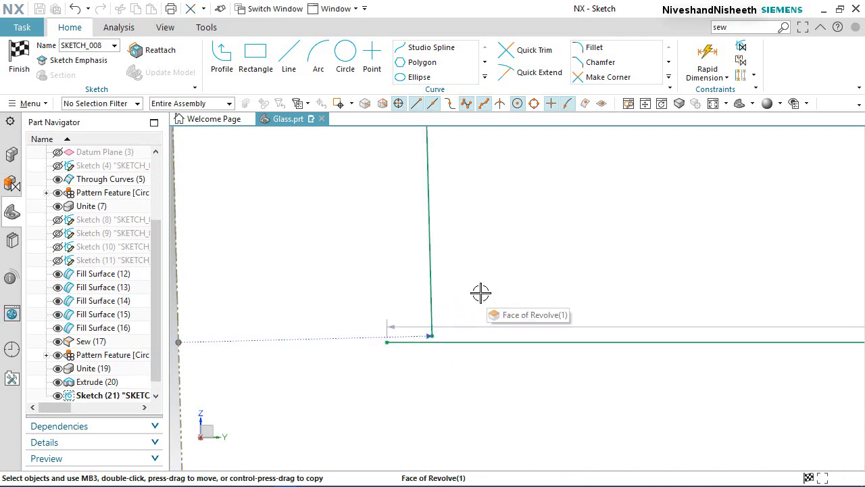
# - Extend the offset line down to the lower horizontal line and trim that line's overhang beyond the corner
pyautogui.click(540, 74)
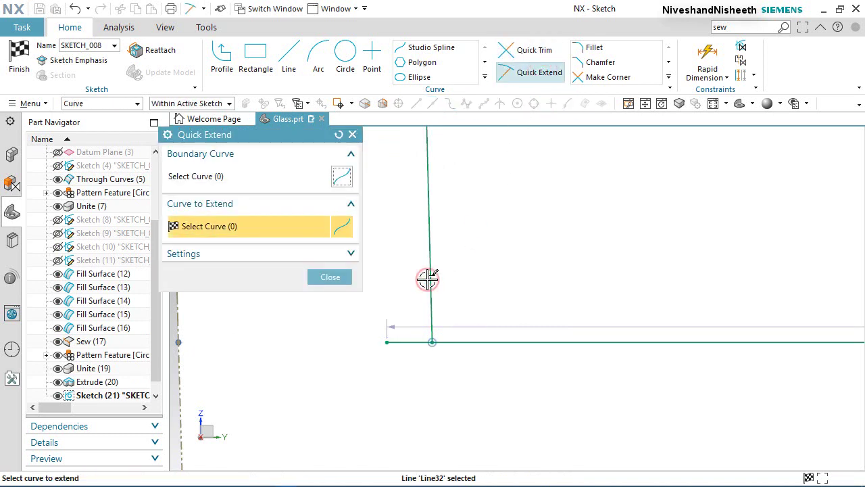
pyautogui.click(330, 276)
pyautogui.press('t')
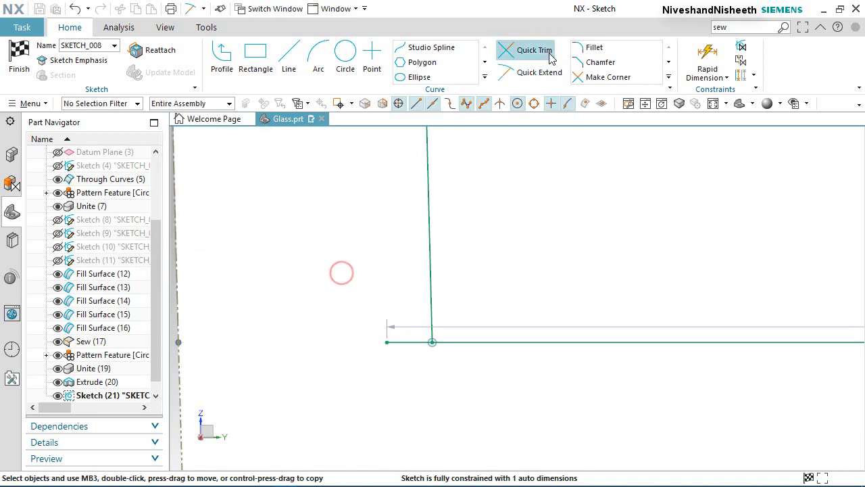
pyautogui.click(399, 339)
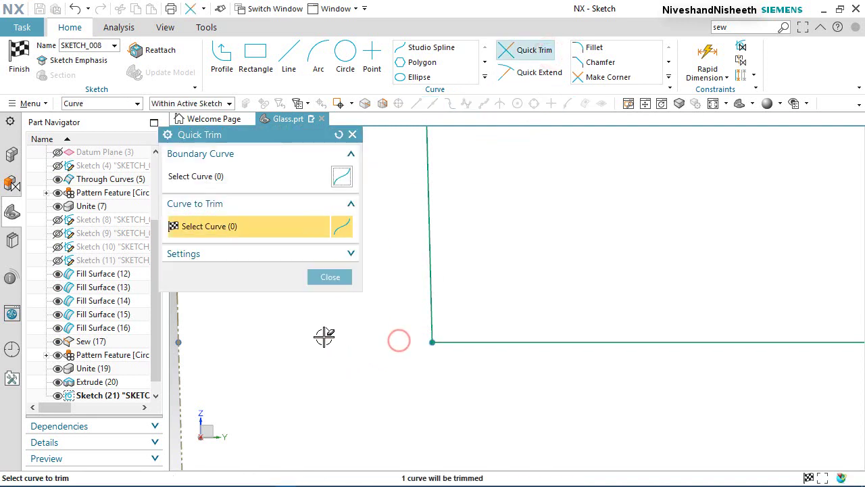
pyautogui.click(327, 277)
# - Finish the sketch and revolve the closed section 360° about the vertical Z axis, subtracting it from the glass body
pyautogui.scroll(-3, 327, 339)
pyautogui.scroll(-4, 328, 339)
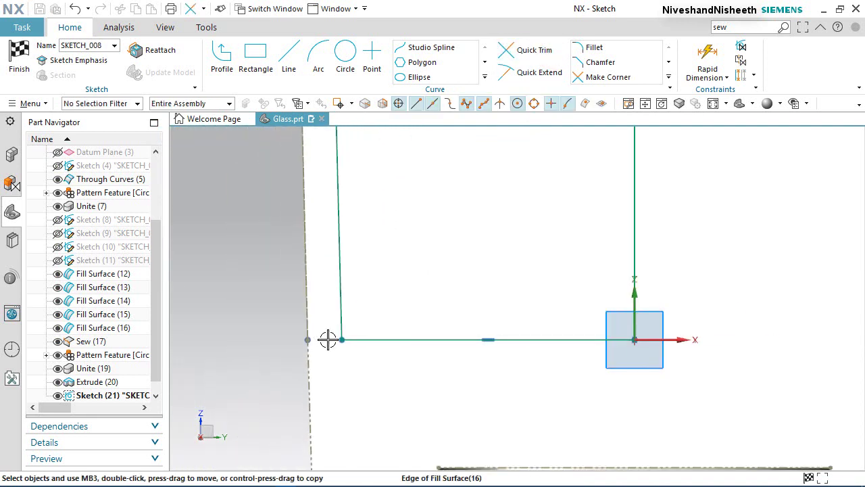
pyautogui.scroll(-5, 413, 395)
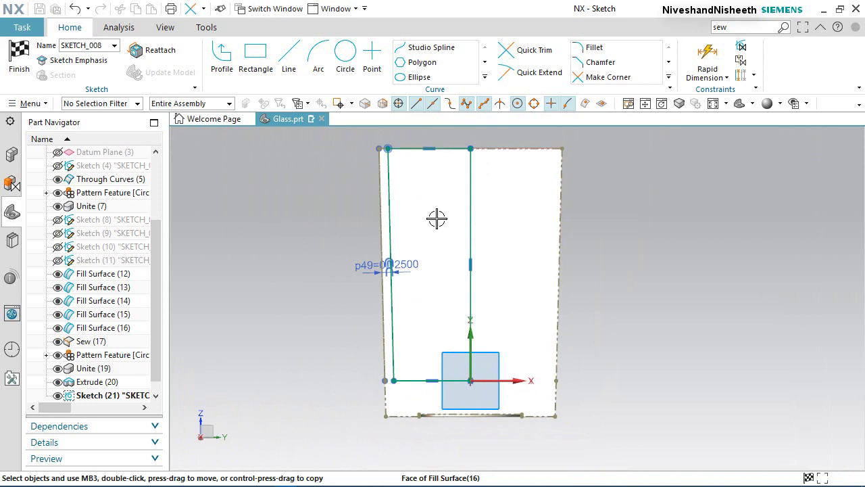
pyautogui.click(19, 57)
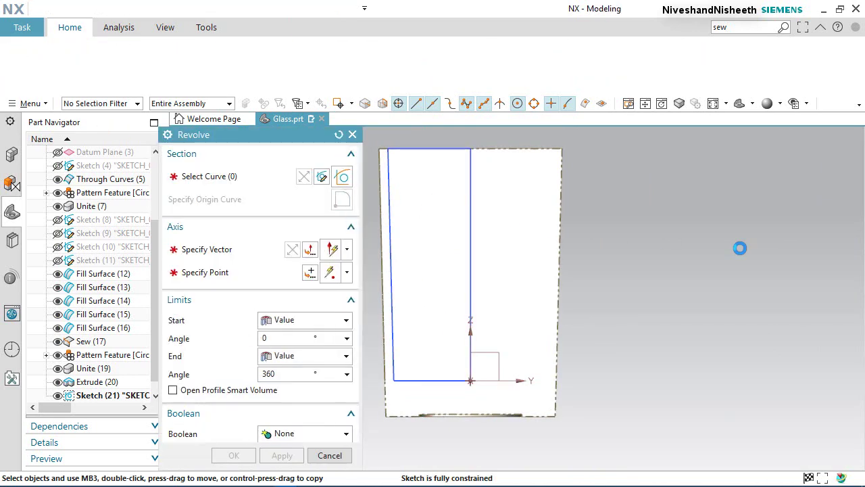
pyautogui.click(481, 224)
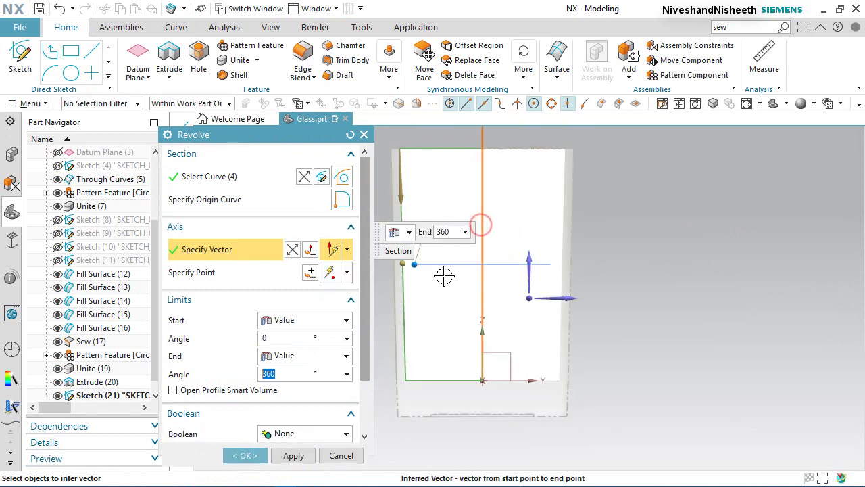
pyautogui.click(318, 436)
pyautogui.click(292, 389)
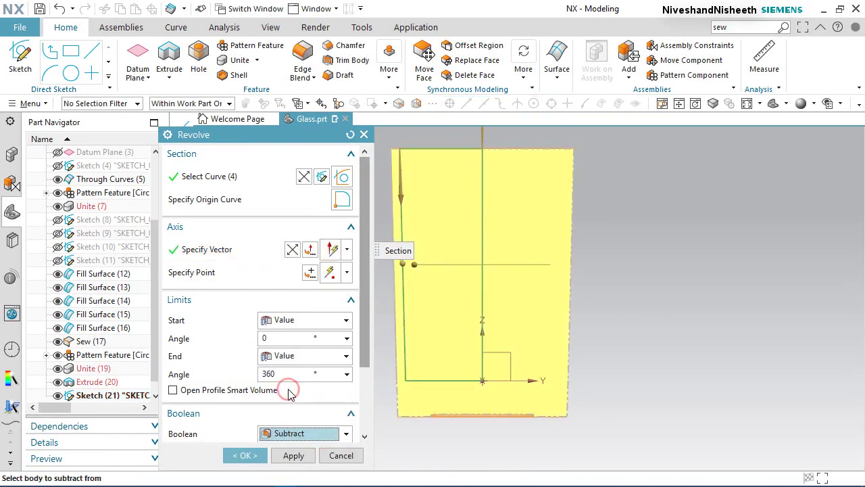
pyautogui.click(244, 455)
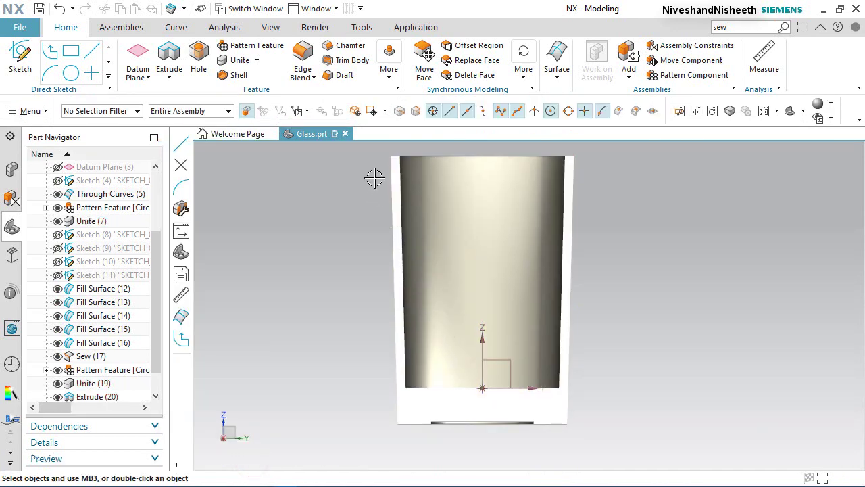
# - Turn off section clipping, show the whole glass in the trimetric view and save the part
pyautogui.click(270, 27)
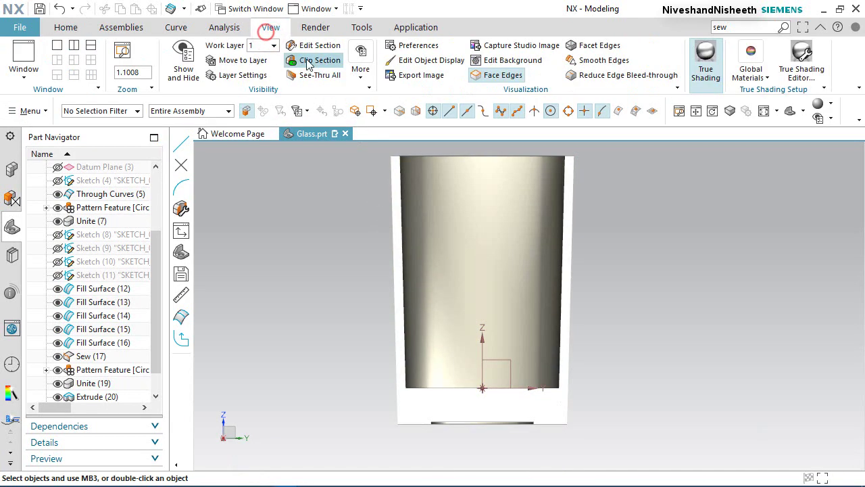
pyautogui.click(319, 61)
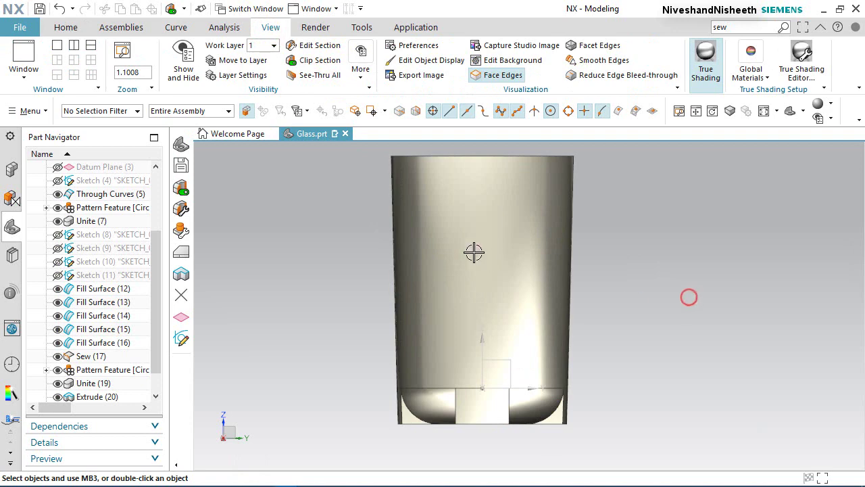
pyautogui.moveTo(474, 252); pyautogui.dragTo(583, 347, button='middle')
pyautogui.press('F8')
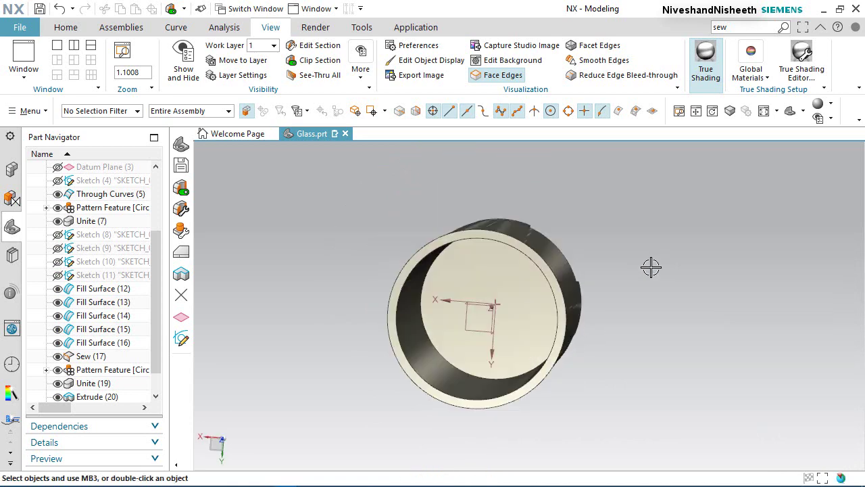
pyautogui.press('Home')
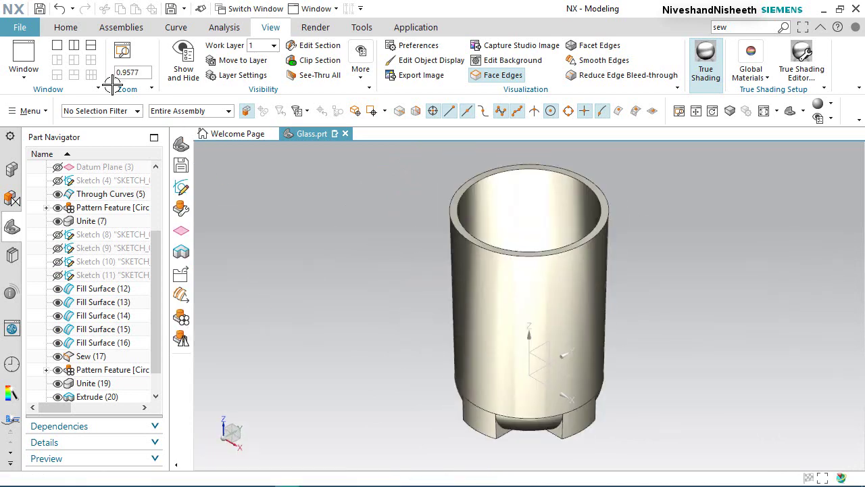
pyautogui.click(68, 28)
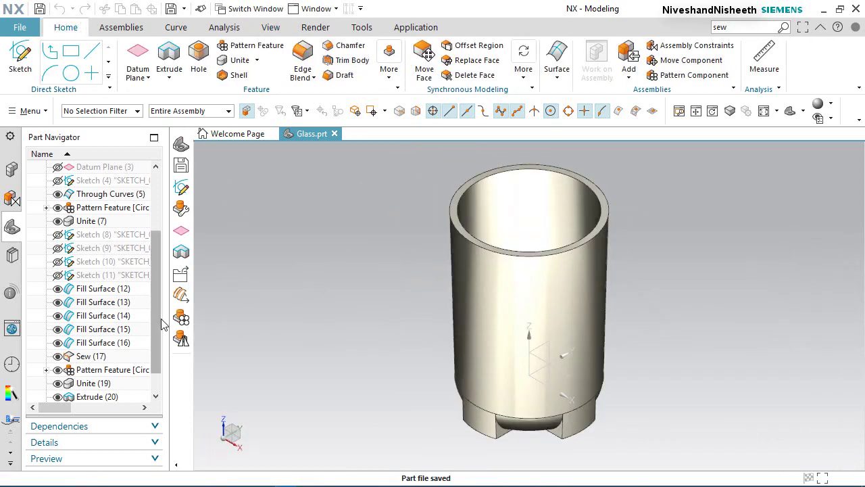
pyautogui.scroll(-1, 159, 321)
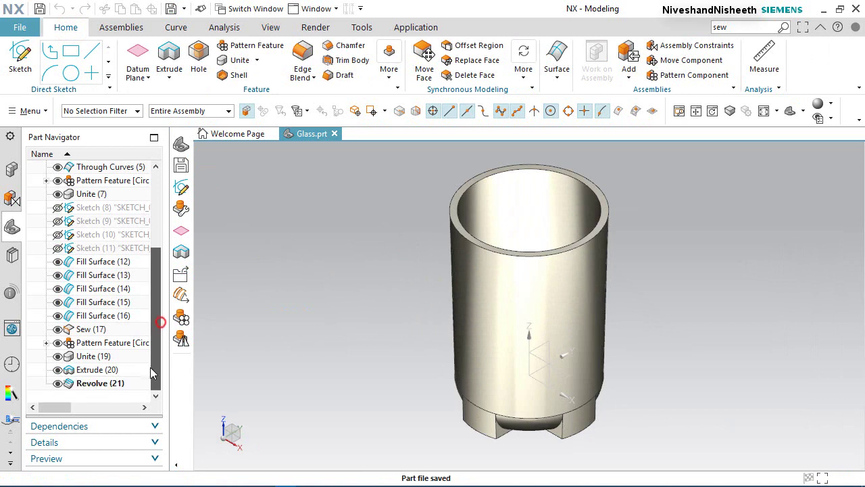
pyautogui.click(362, 342)
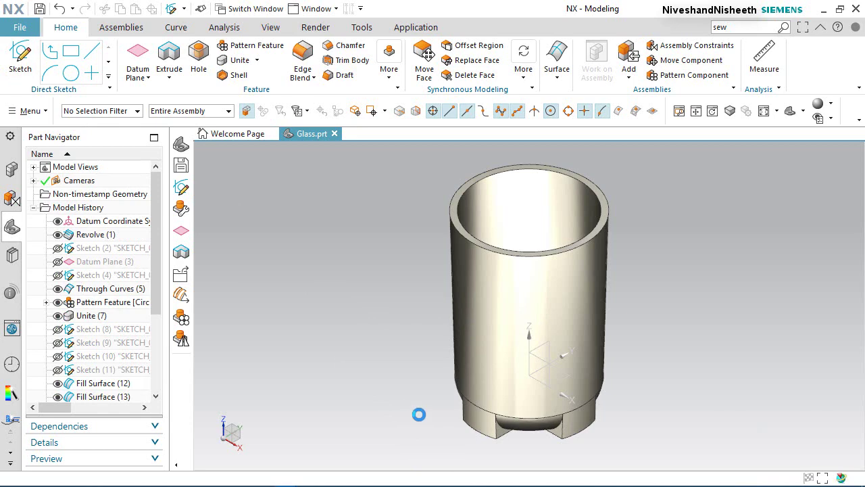
# - Start a sketch on the bottom face of one of the glass's feet and orient the view to the sketch plane
pyautogui.moveTo(419, 414)
pyautogui.mouseDown(button='middle')
pyautogui.moveTo(447, 352)
pyautogui.moveTo(444, 332)
pyautogui.mouseUp(button='middle')
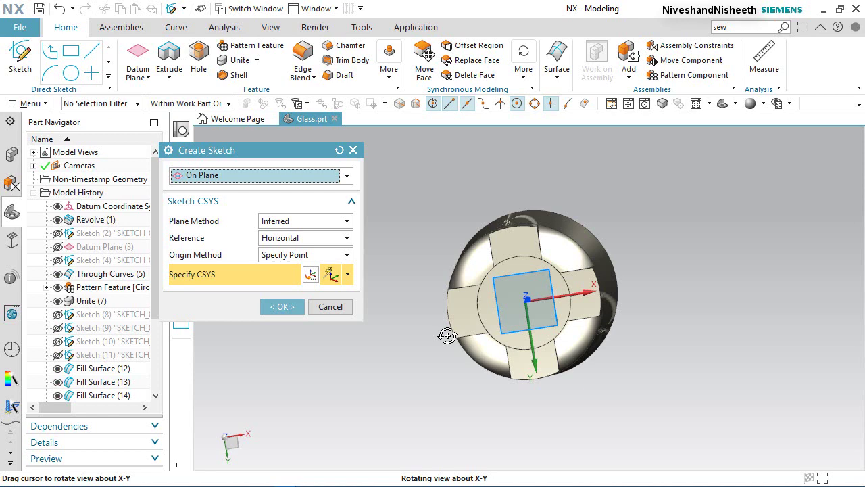
pyautogui.click(508, 242)
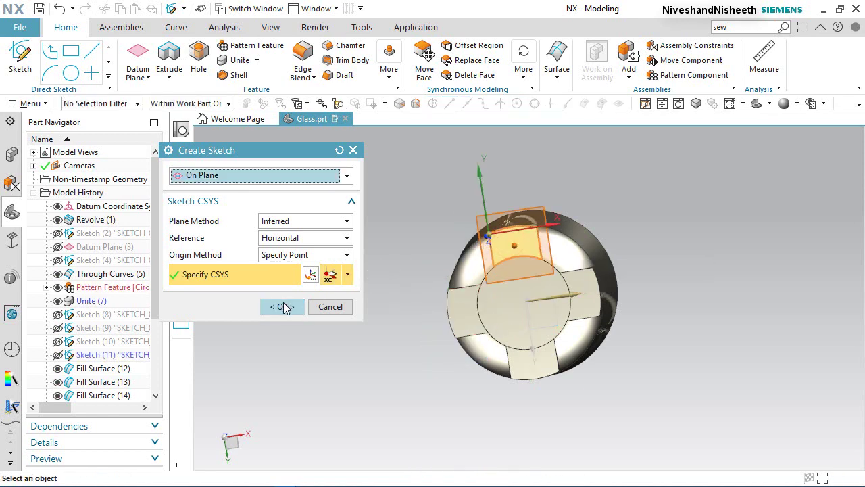
pyautogui.click(283, 307)
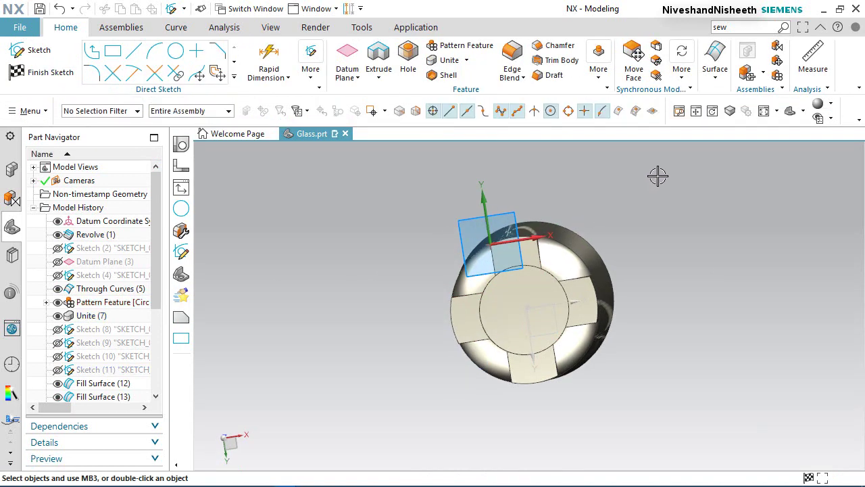
pyautogui.rightClick(657, 176)
pyautogui.click(638, 173)
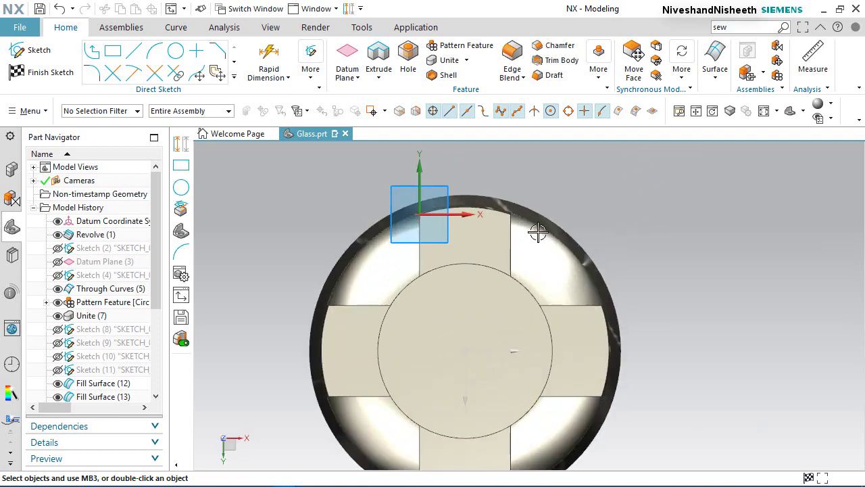
pyautogui.scroll(4, 440, 207)
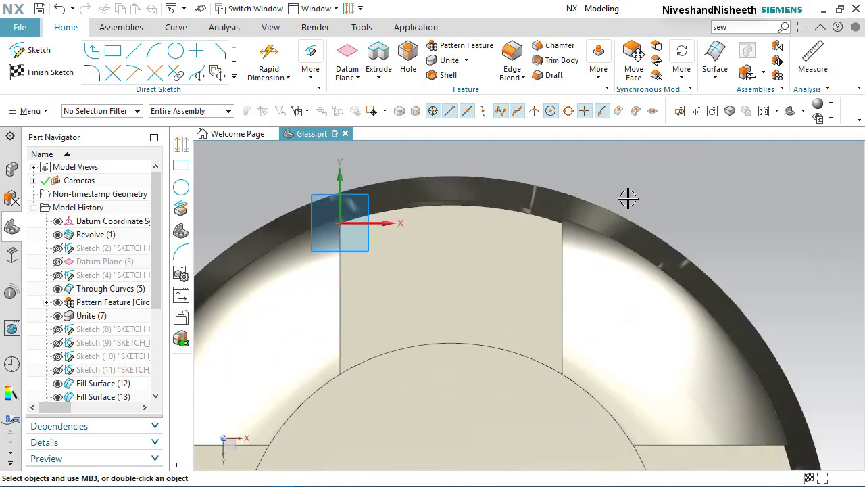
# - Project the foot's curved outer edge into the sketch
pyautogui.click(234, 77)
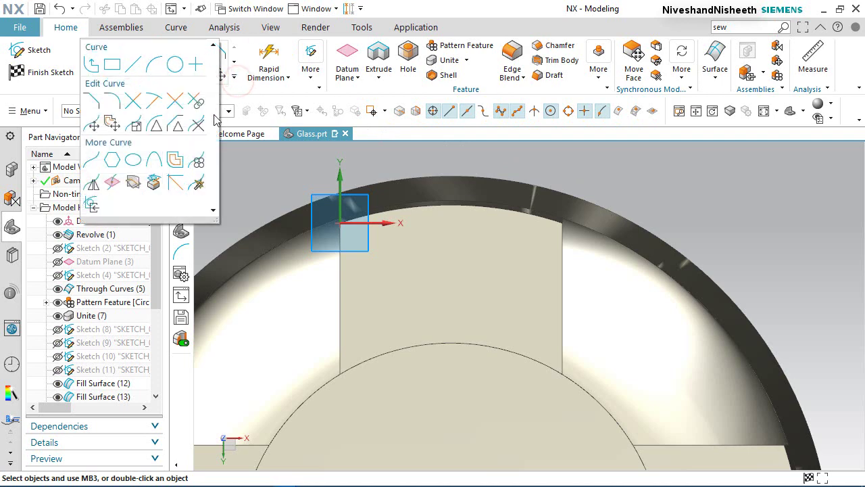
pyautogui.click(173, 160)
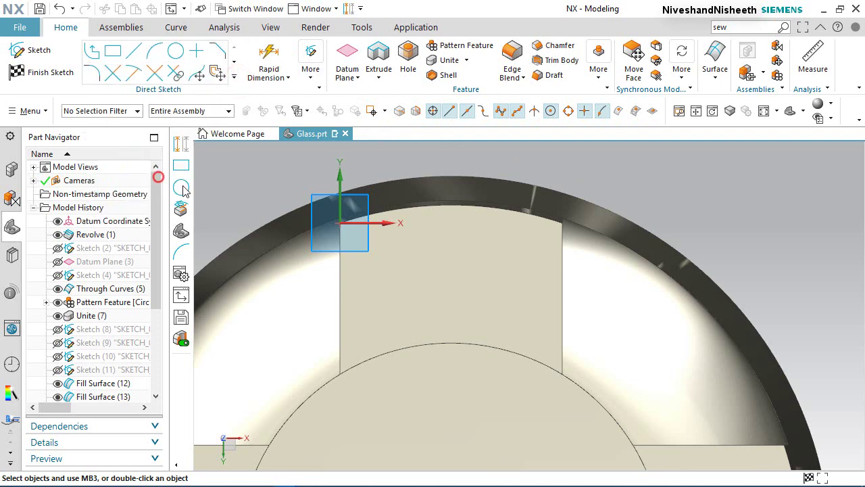
pyautogui.click(503, 211)
pyautogui.click(234, 242)
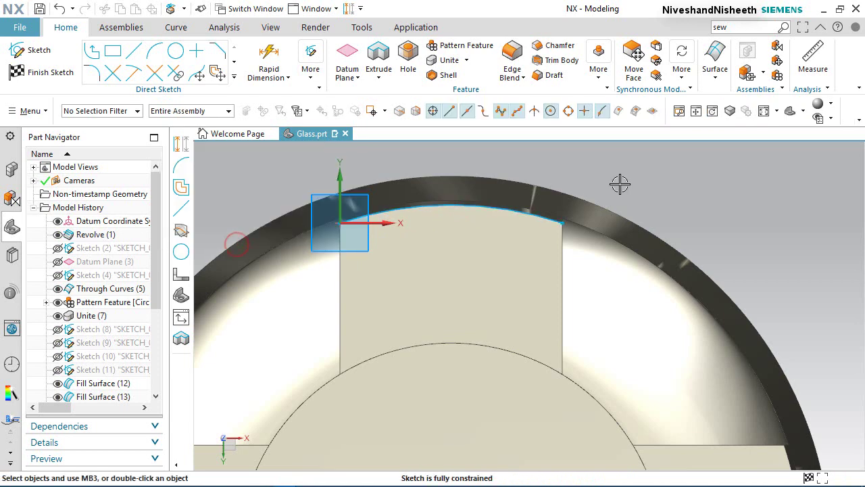
# - Sketch an upright rectangle about 0.85 in long and 0.2 in wide across the foot, from outside the rim into the central circle
pyautogui.click(115, 54)
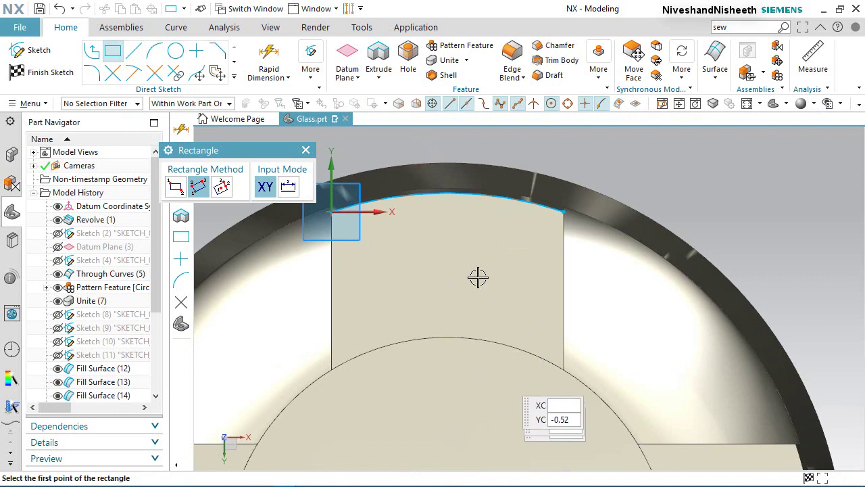
pyautogui.click(411, 142)
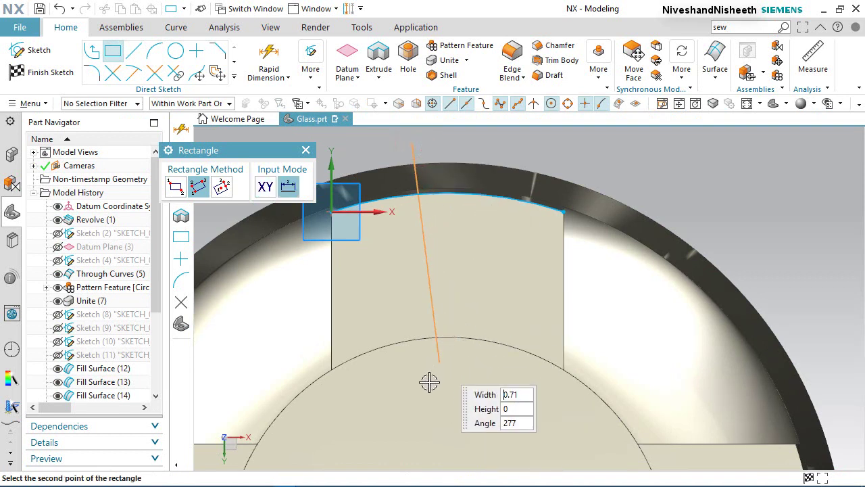
pyautogui.click(411, 405)
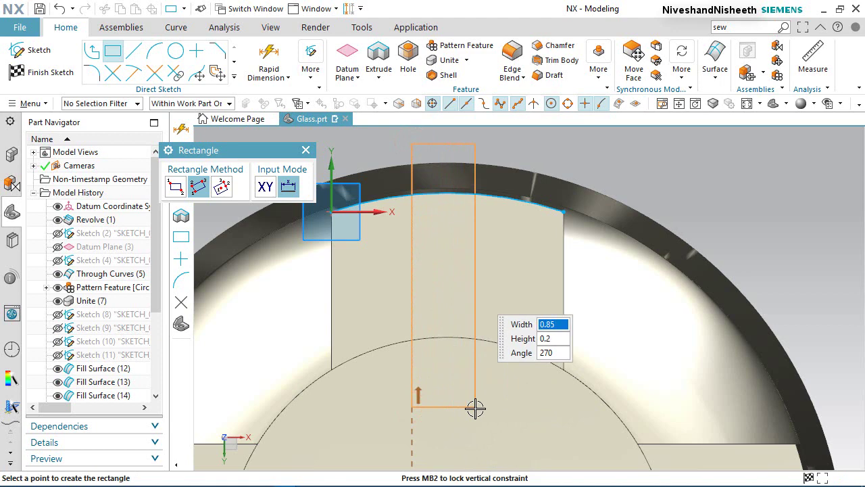
pyautogui.click(475, 408)
pyautogui.press('Escape')
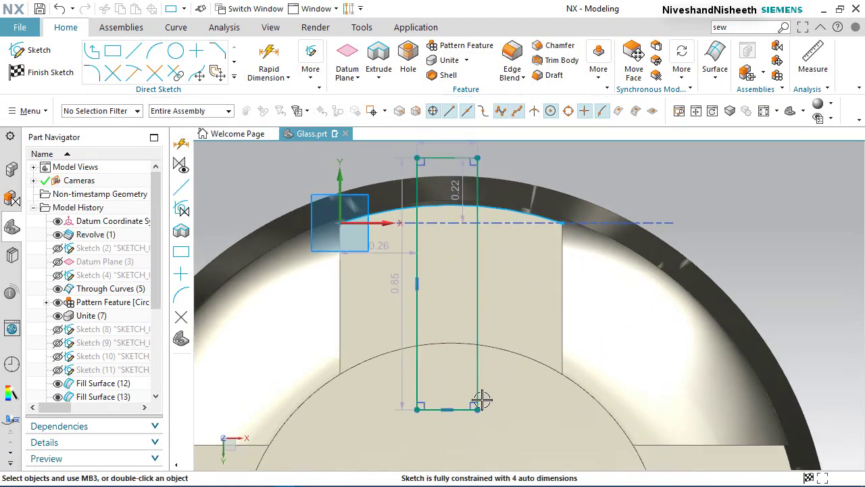
# - Centre the rectangle on the datum Y axis by constraining the midpoint of its inner short line to that axis
pyautogui.scroll(-3, 492, 270)
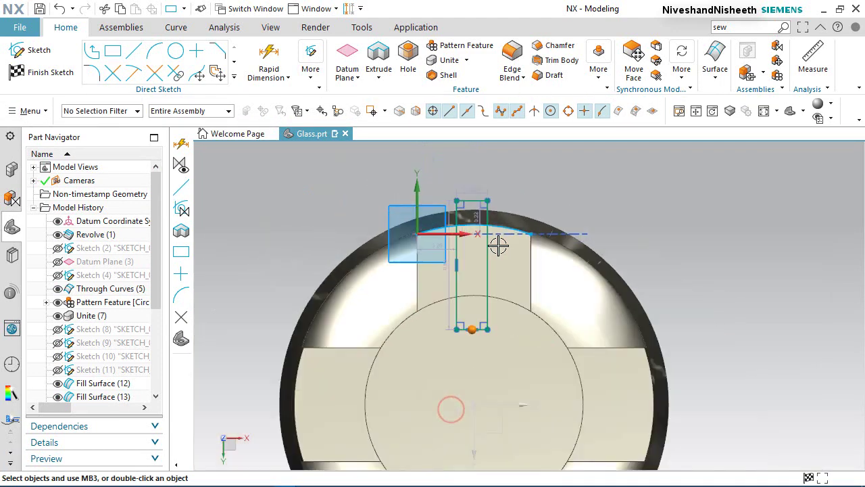
pyautogui.scroll(1, 501, 370)
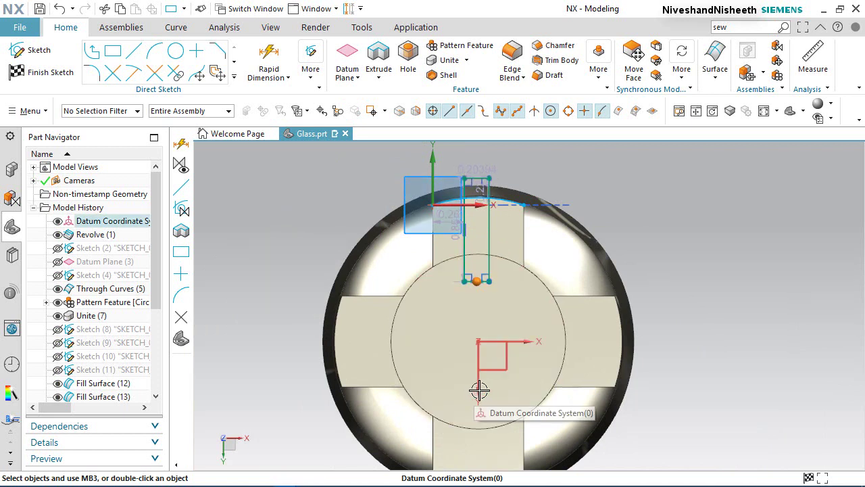
pyautogui.click(478, 390)
pyautogui.click(529, 391)
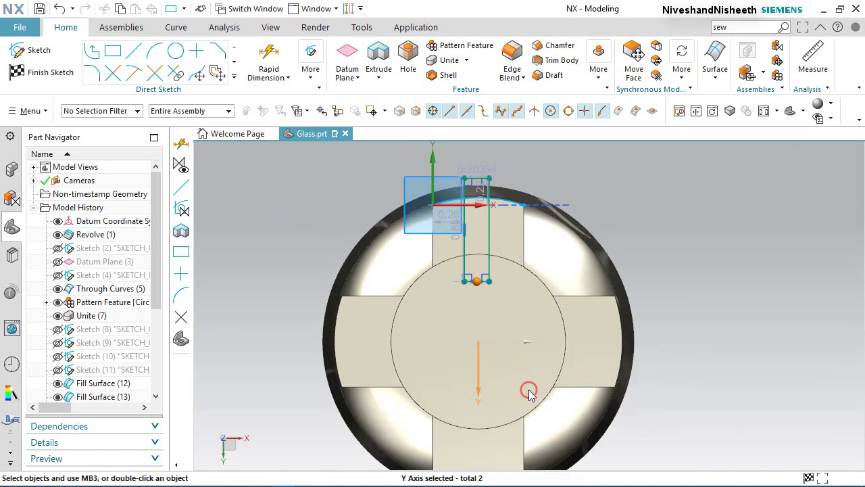
pyautogui.click(554, 367)
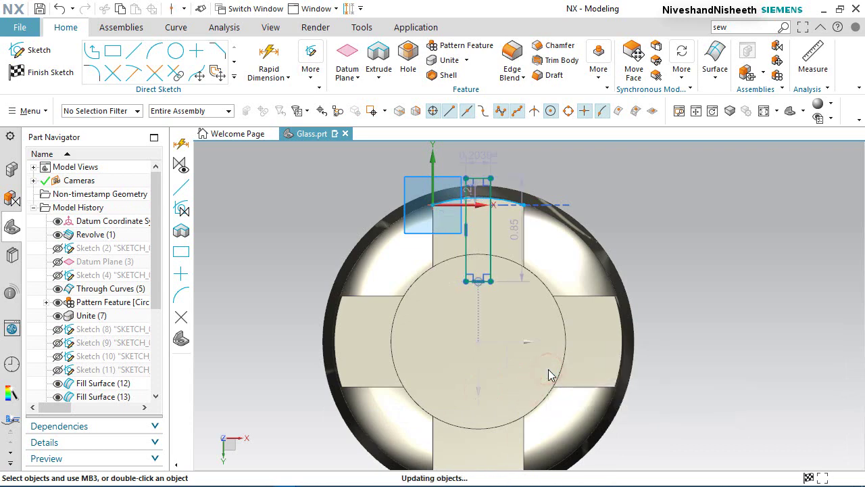
# - Set the rectangle's width to 0.01563 in and stretch its outer end outward to a total length of about 1.03 in
pyautogui.scroll(1, 500, 150)
pyautogui.scroll(1, 501, 150)
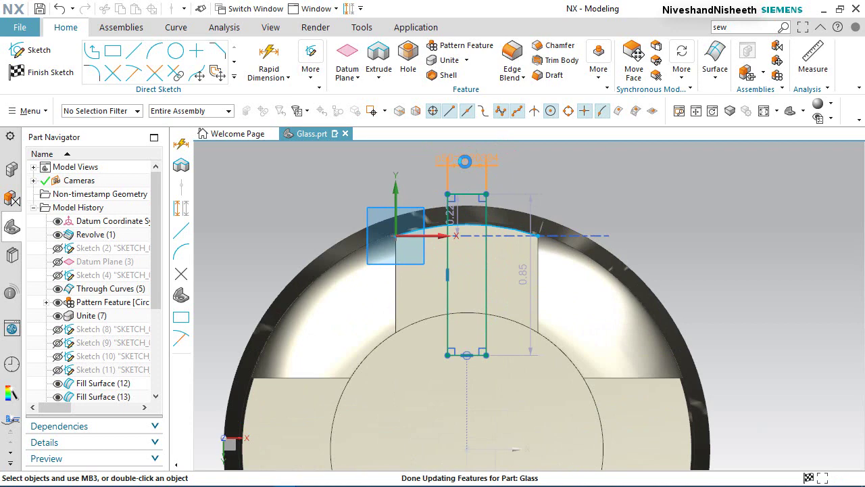
pyautogui.doubleClick(464, 160)
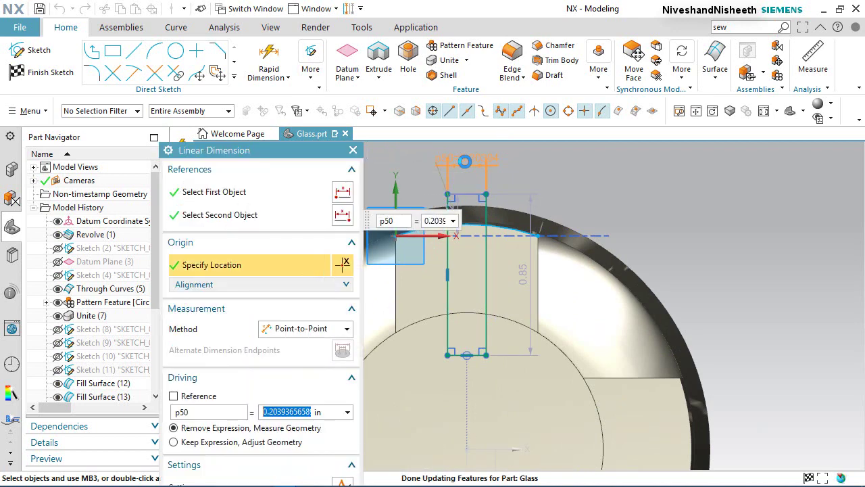
pyautogui.write('0.01563')
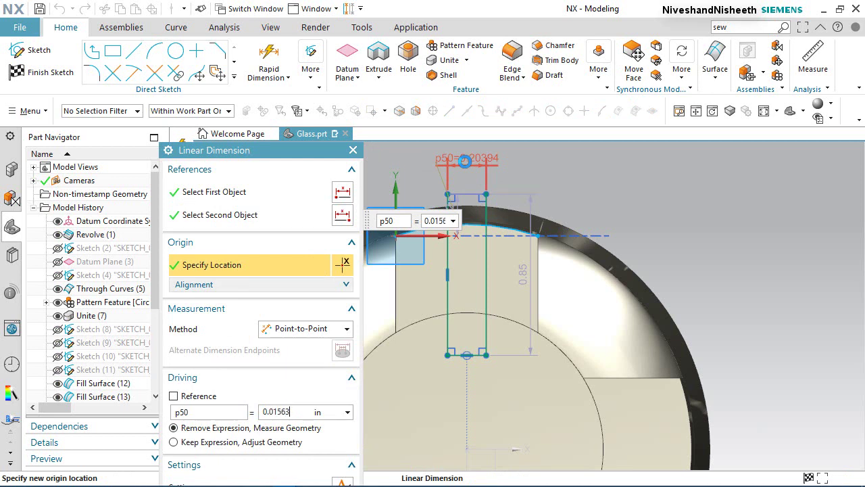
pyautogui.press('Return')
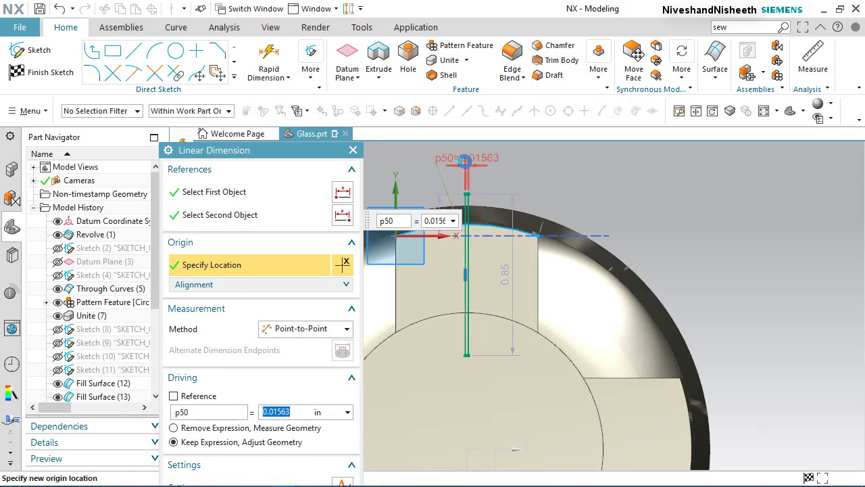
pyautogui.click(353, 150)
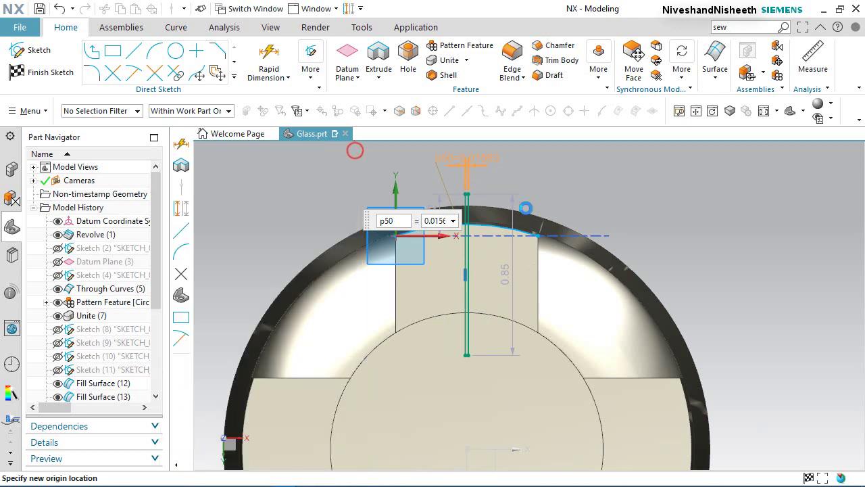
pyautogui.scroll(3, 487, 177)
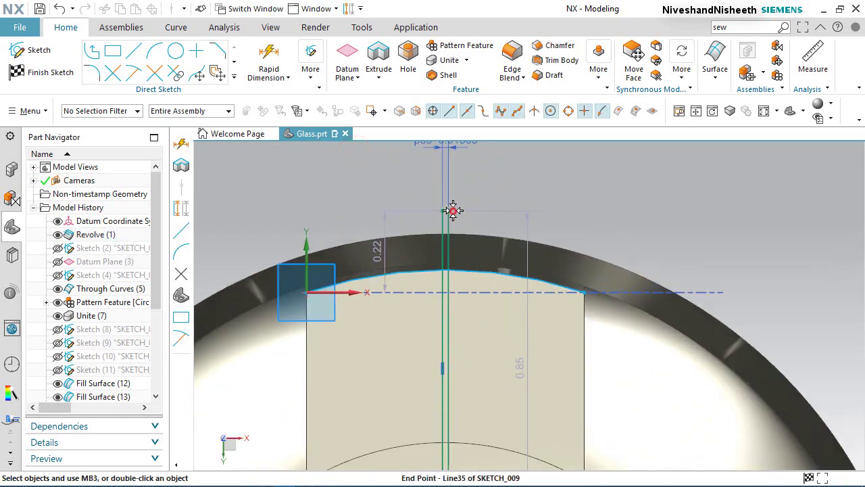
pyautogui.moveTo(452, 209); pyautogui.dragTo(454, 145)
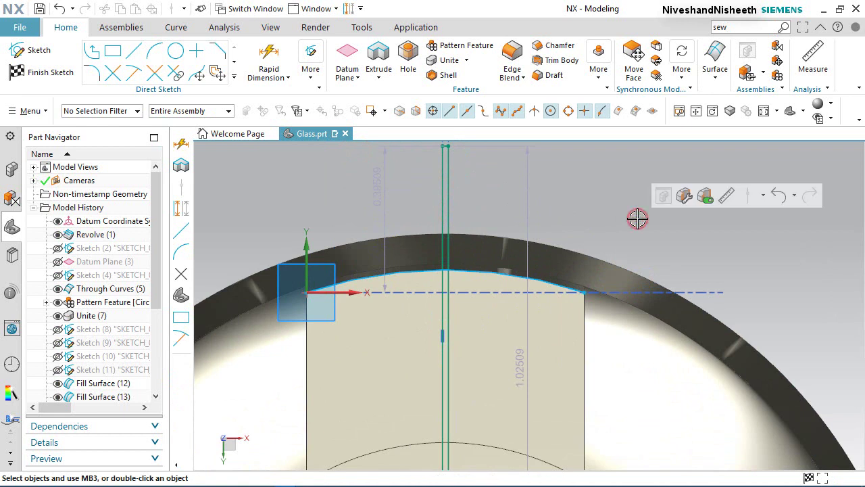
# - Convert the projected foot arc to a reference curve and finish the sketch
pyautogui.click(488, 272)
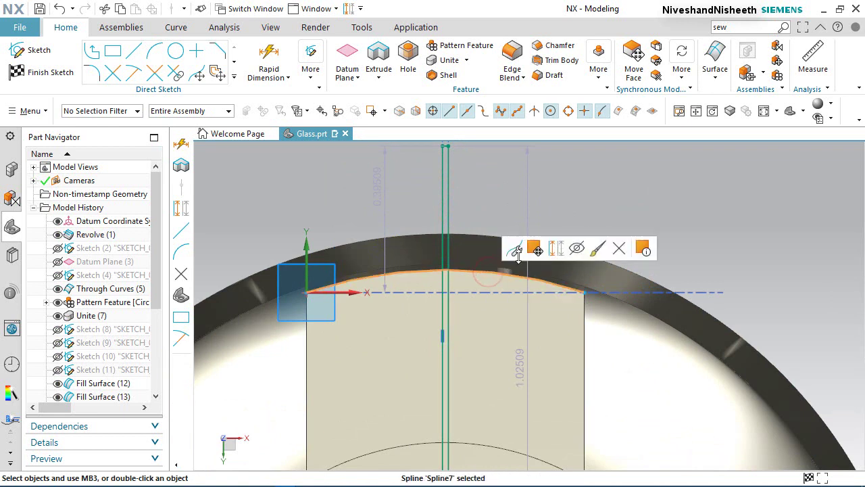
pyautogui.click(549, 248)
pyautogui.click(603, 197)
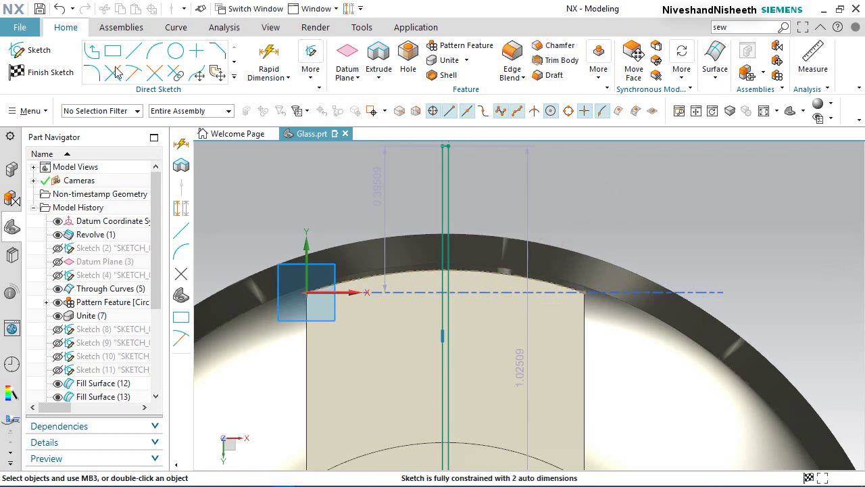
pyautogui.click(41, 72)
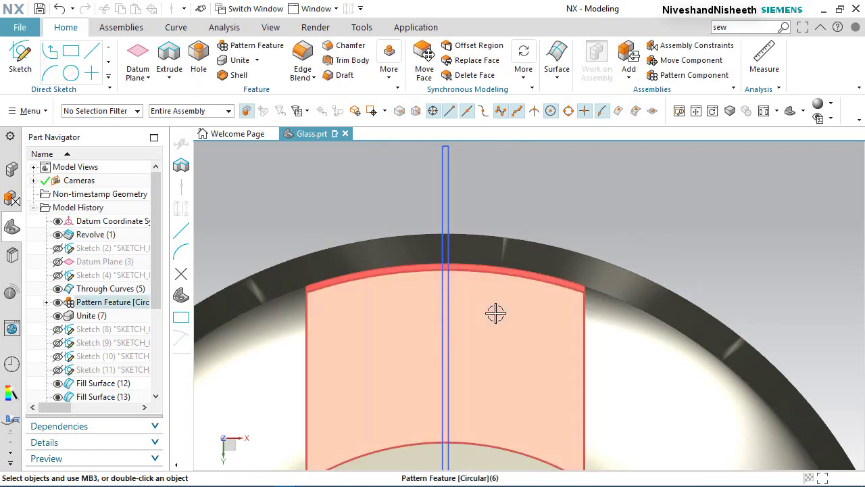
# - Extrude the thin rectangle sketch into the foot with the direction reversed and an end distance of 0.015625 in
pyautogui.moveTo(495, 311); pyautogui.dragTo(483, 319, button='middle')
pyautogui.scroll(-5, 475, 353)
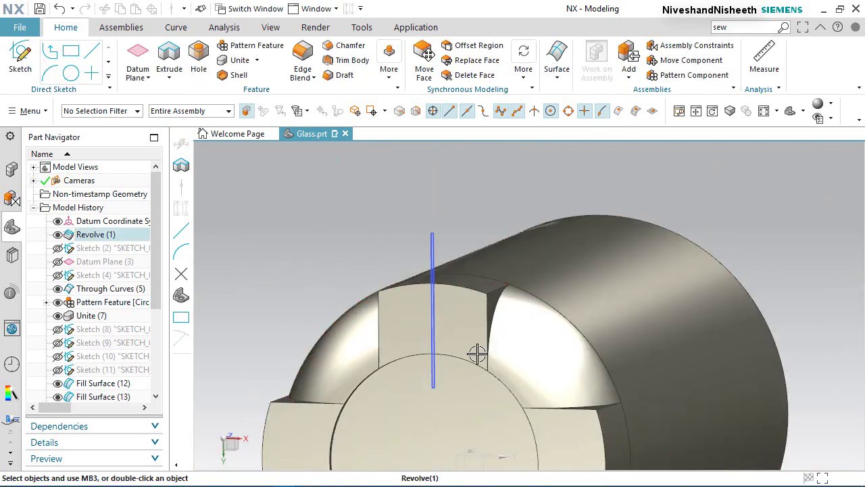
pyautogui.moveTo(476, 354); pyautogui.dragTo(473, 355, button='middle')
pyautogui.scroll(1, 400, 370)
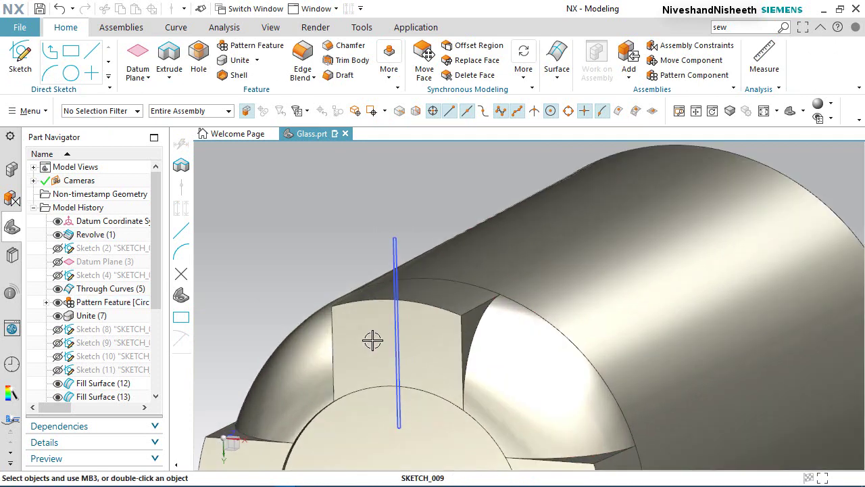
pyautogui.press('x')
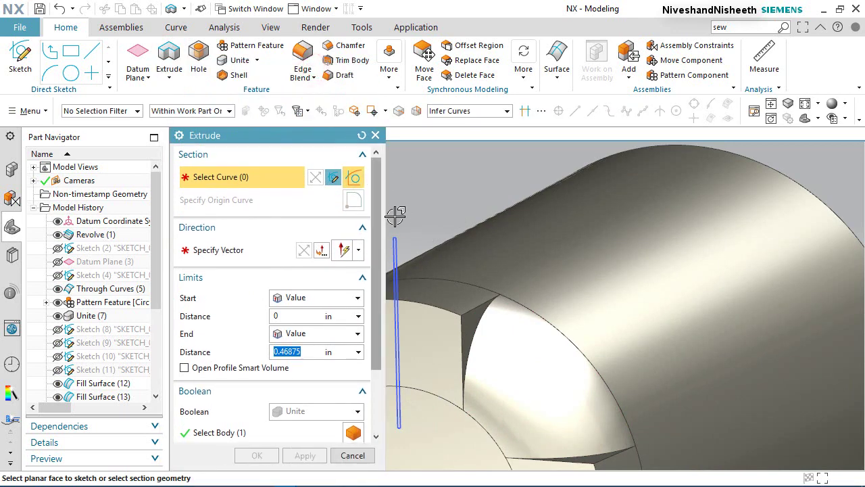
pyautogui.scroll(-3, 396, 216)
pyautogui.scroll(4, 530, 209)
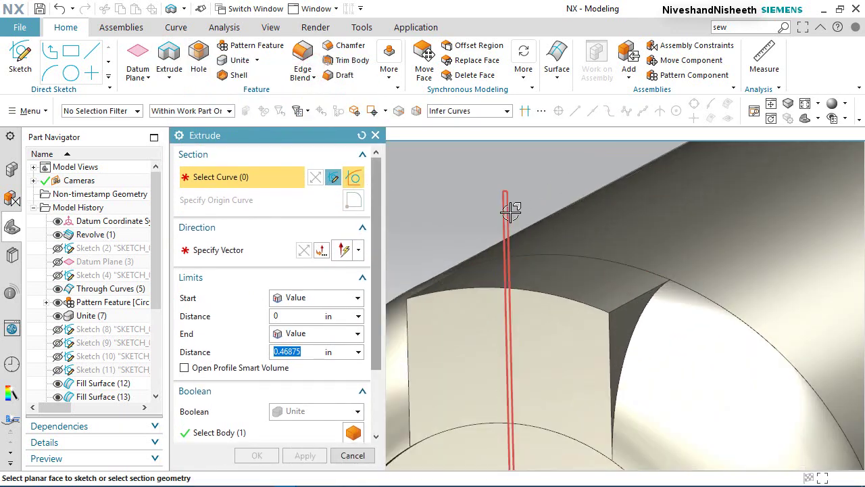
pyautogui.click(515, 207)
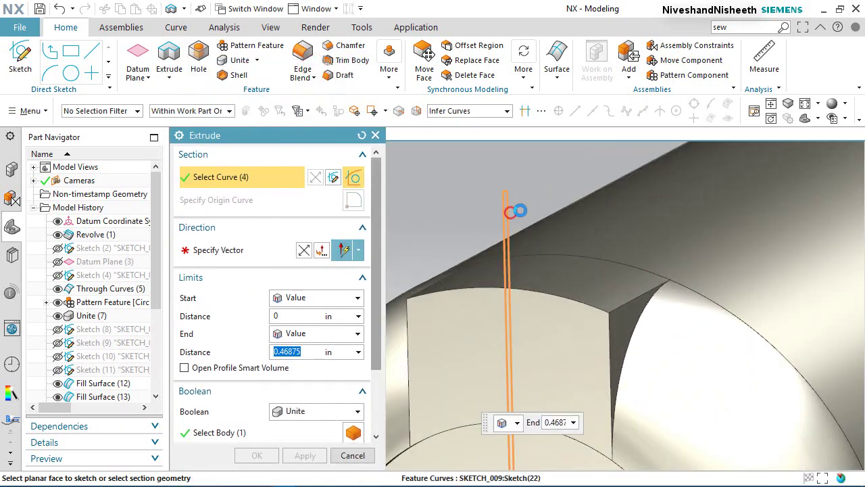
pyautogui.click(303, 250)
pyautogui.click(311, 357)
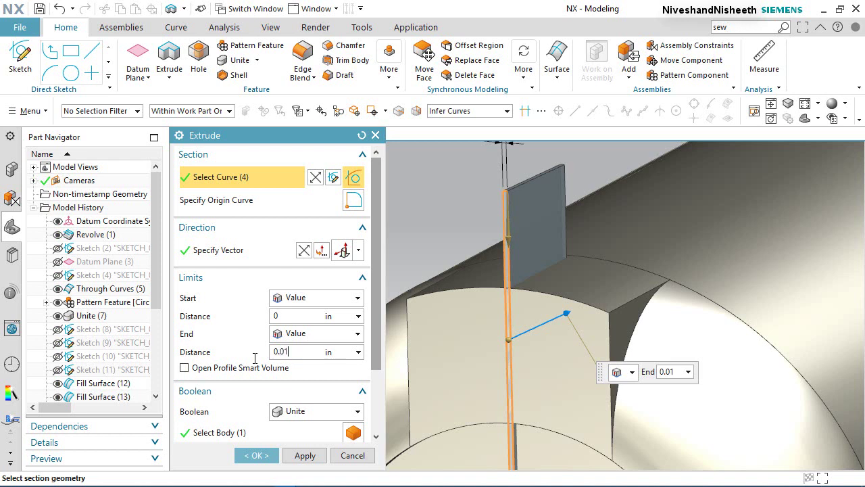
pyautogui.press('Return')
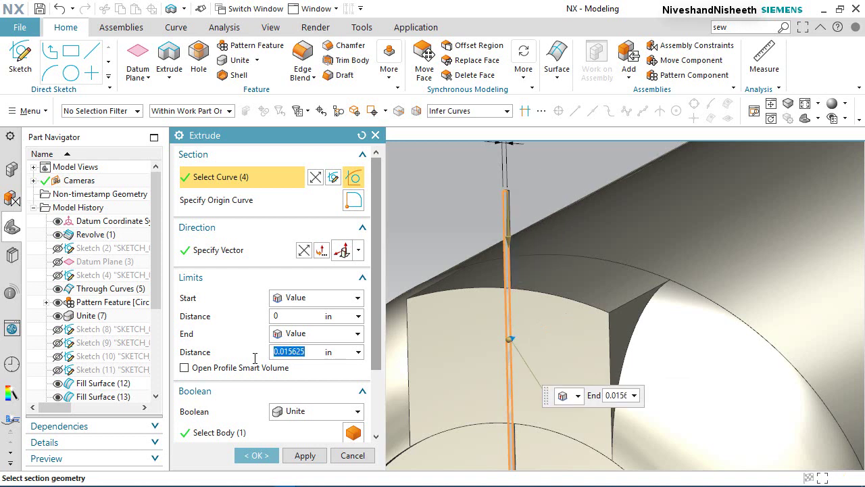
# - Subtract the extrusion from the glass body to cut the groove, and hide the groove sketch
pyautogui.click(293, 411)
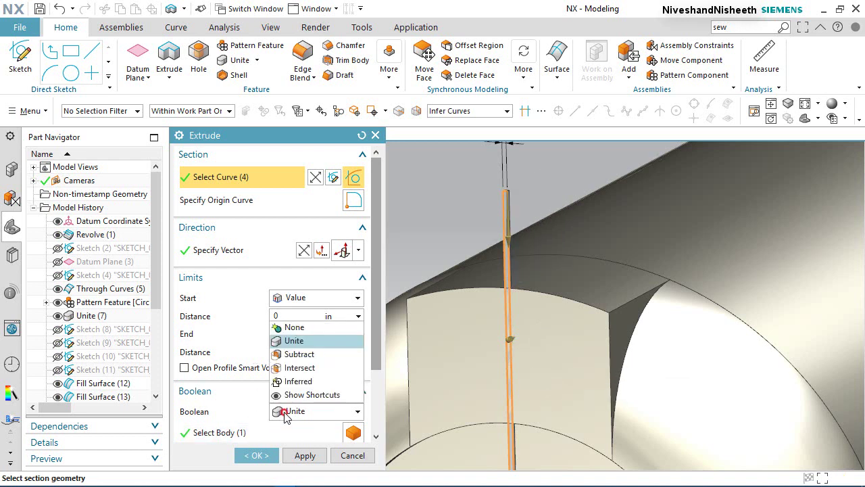
pyautogui.click(297, 356)
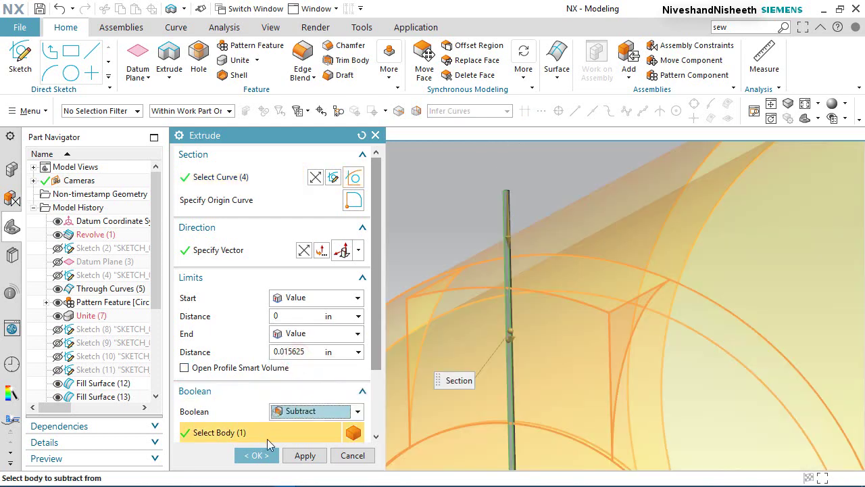
pyautogui.click(254, 455)
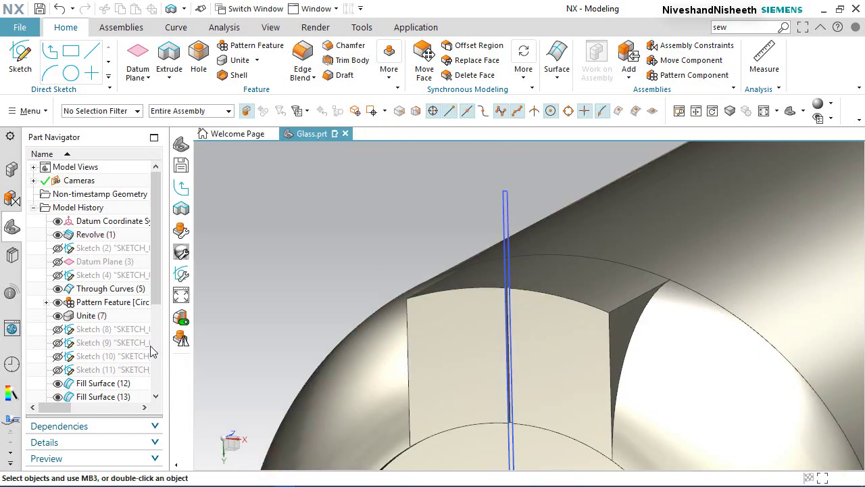
pyautogui.moveTo(156, 203); pyautogui.dragTo(157, 288)
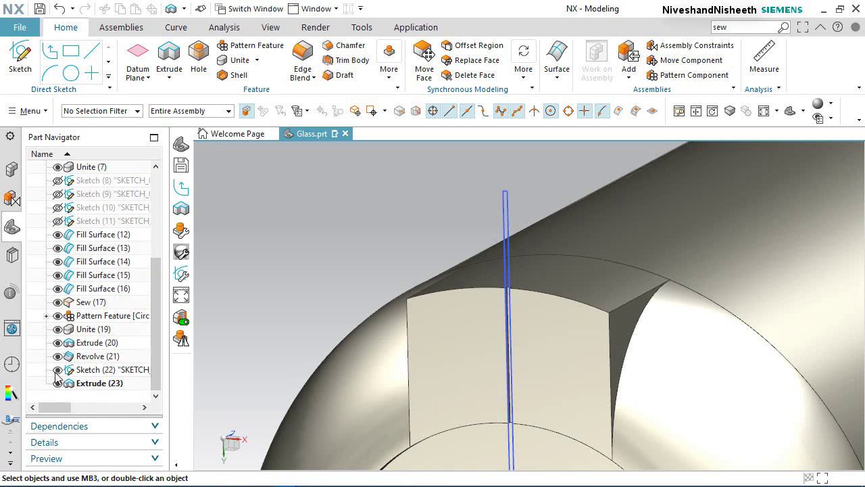
pyautogui.click(58, 370)
# - Examine the groove cut across the foot's bottom face up close and from an angled view
pyautogui.scroll(5, 514, 318)
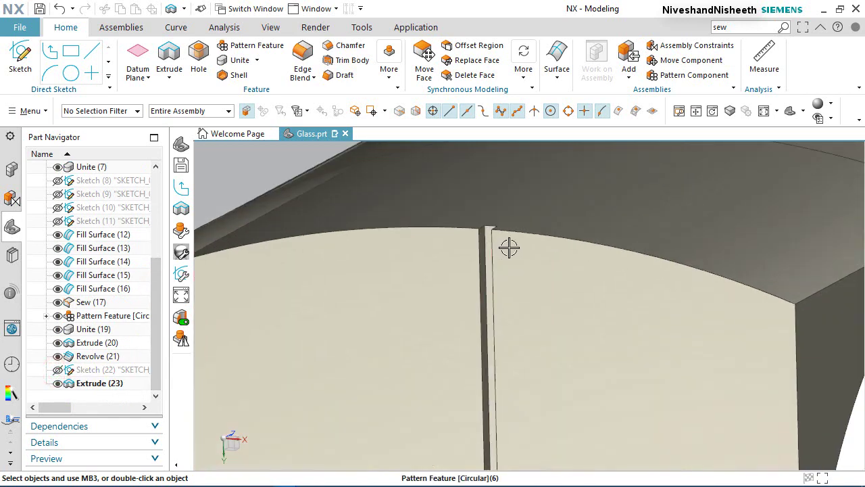
pyautogui.scroll(-5, 488, 233)
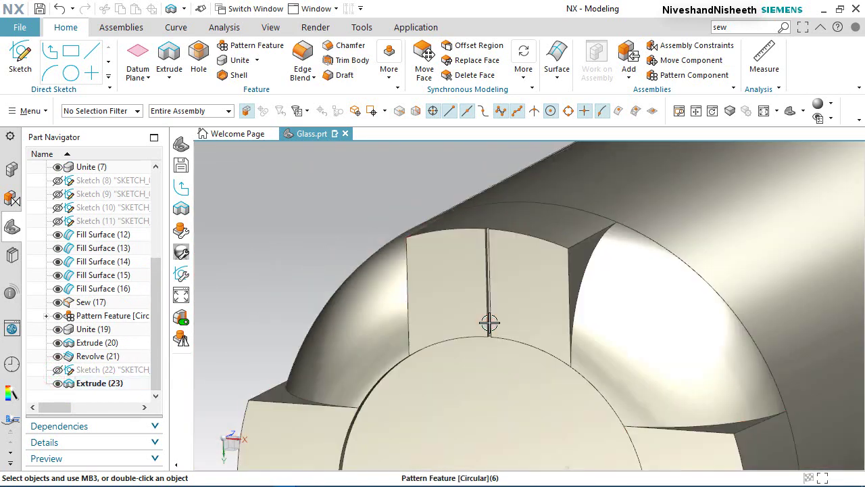
pyautogui.scroll(5, 489, 324)
pyautogui.moveTo(490, 324); pyautogui.dragTo(523, 221, button='middle')
pyautogui.scroll(-5, 500, 367)
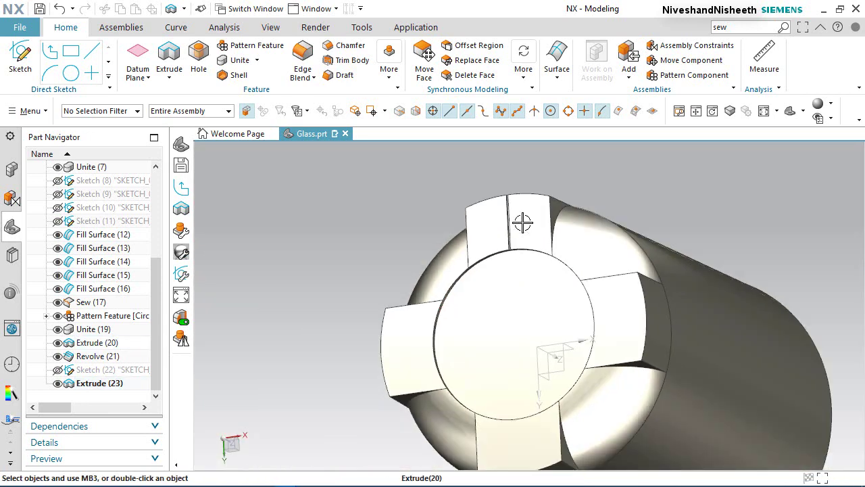
pyautogui.scroll(4, 512, 198)
pyautogui.scroll(-1, 511, 183)
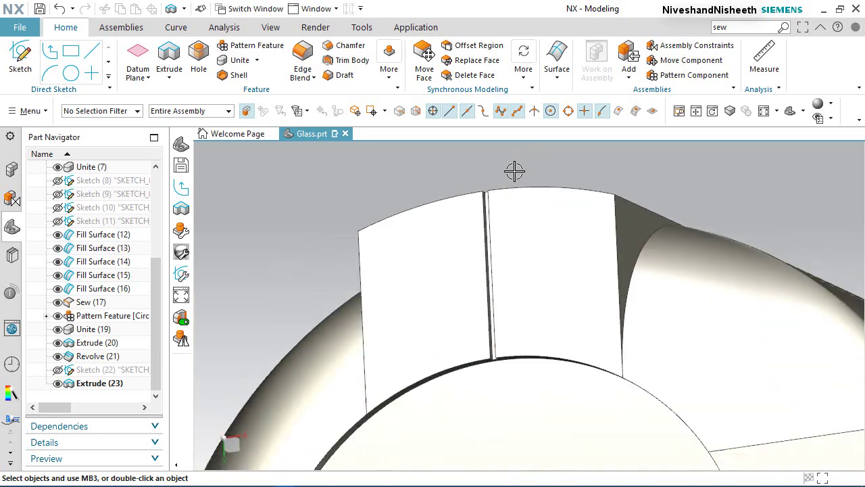
pyautogui.scroll(-3, 527, 197)
pyautogui.scroll(2, 527, 197)
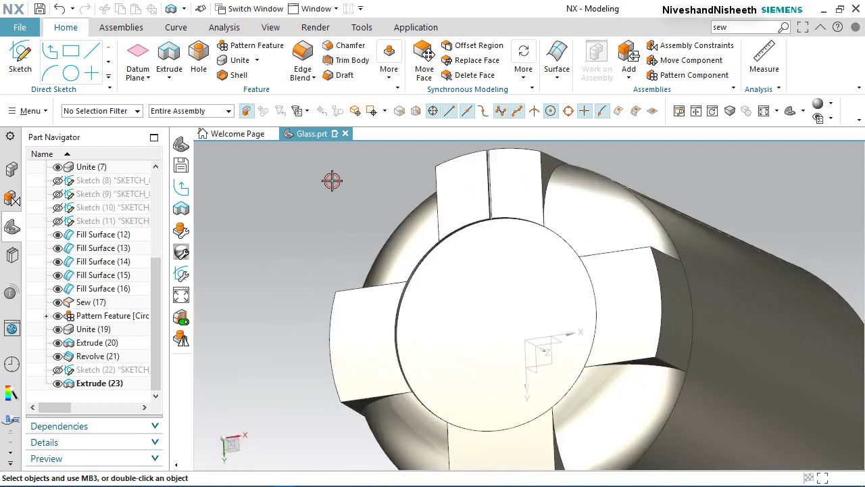
# - Pattern the groove cut linearly along the datum X axis with a count of 4 and 0.09528 in pitch, symmetric to both sides
pyautogui.click(269, 47)
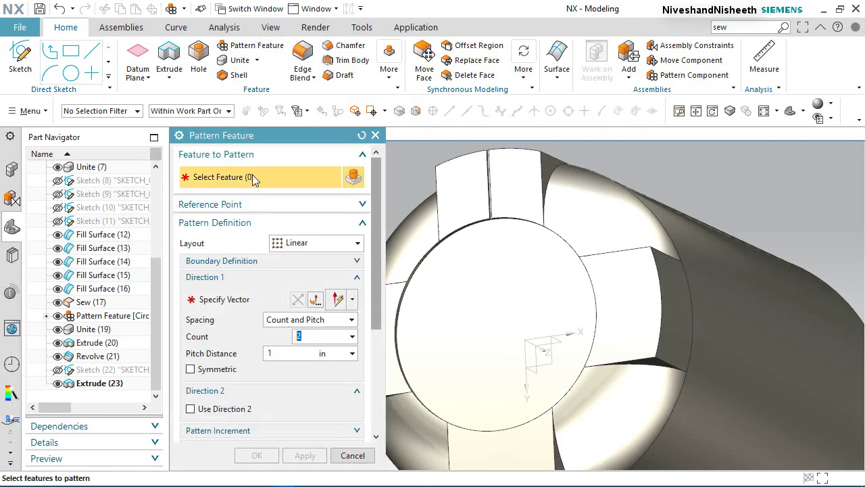
pyautogui.click(110, 383)
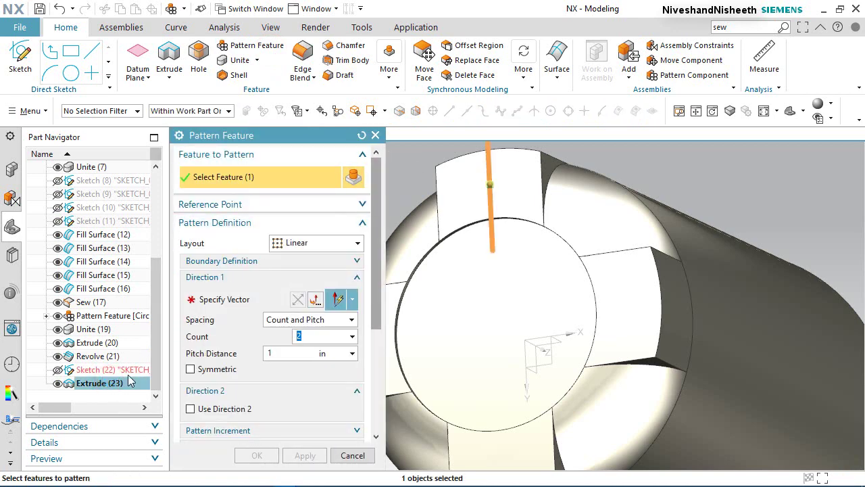
pyautogui.click(204, 299)
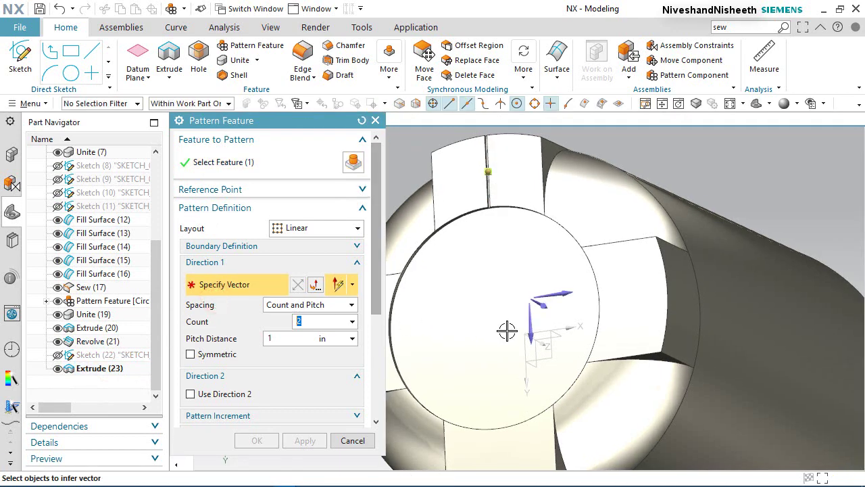
pyautogui.click(573, 327)
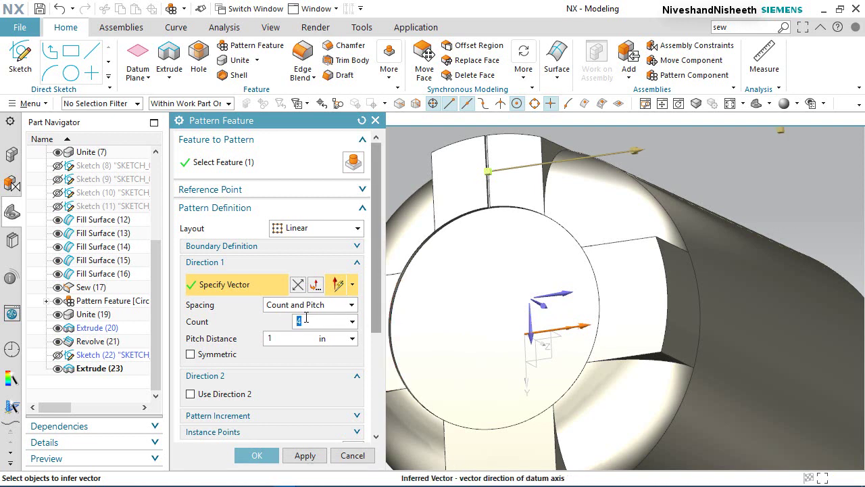
pyautogui.click(287, 338)
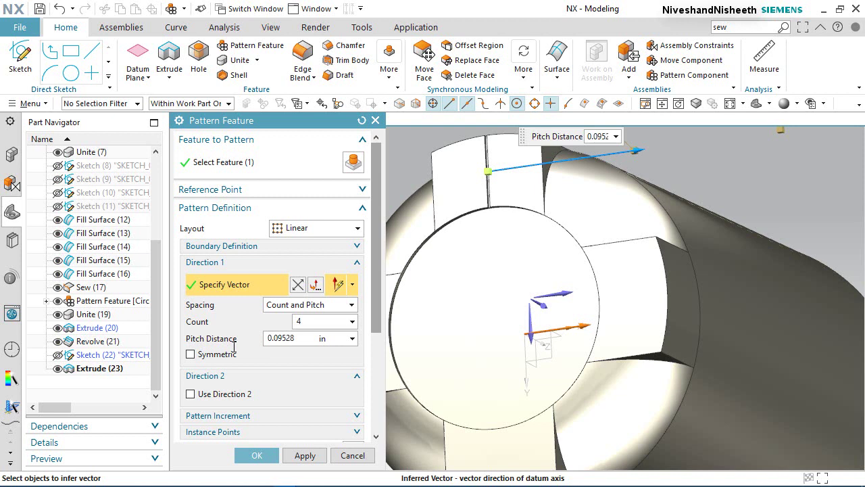
pyautogui.press('Return')
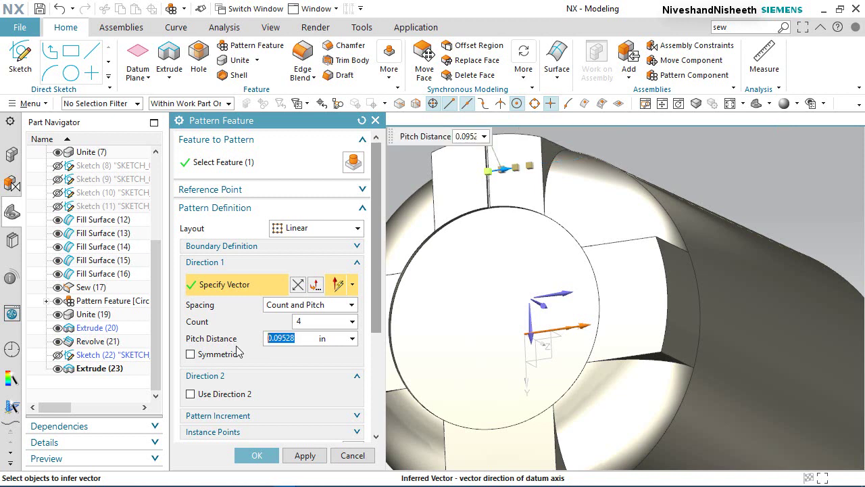
pyautogui.click(191, 355)
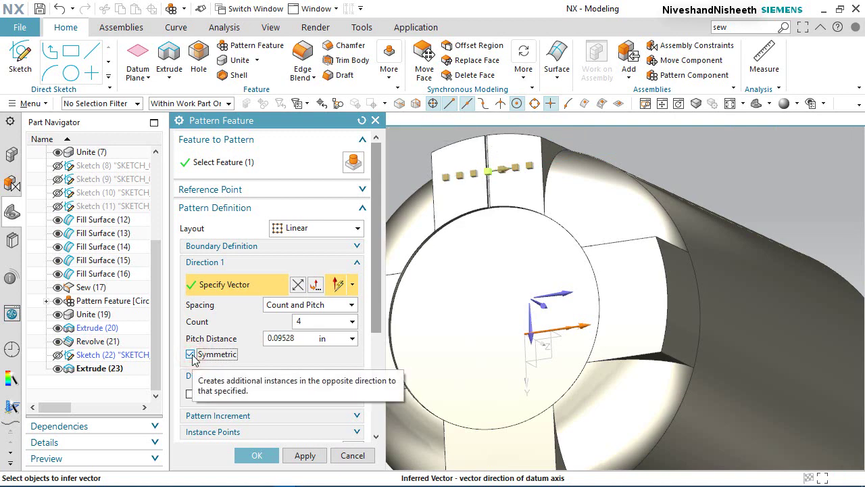
pyautogui.click(257, 456)
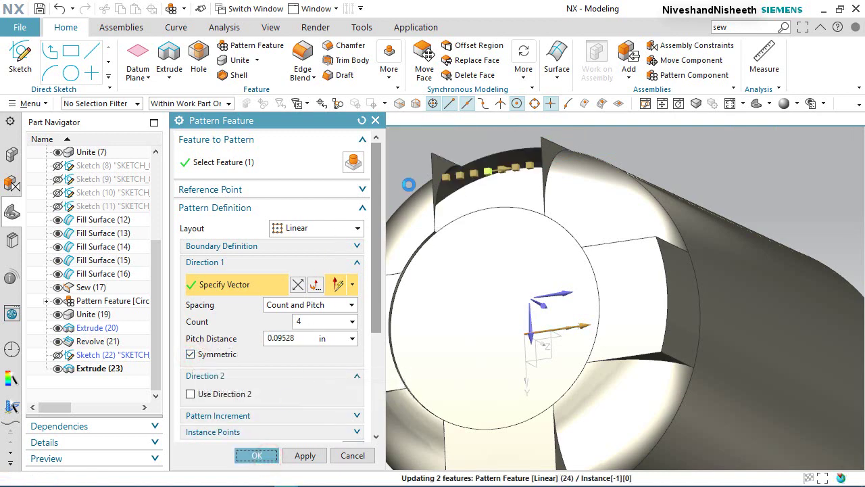
# - Examine the row of grooves on the foot up close and with the glass bottom face-on
pyautogui.scroll(-3, 433, 196)
pyautogui.scroll(2, 485, 233)
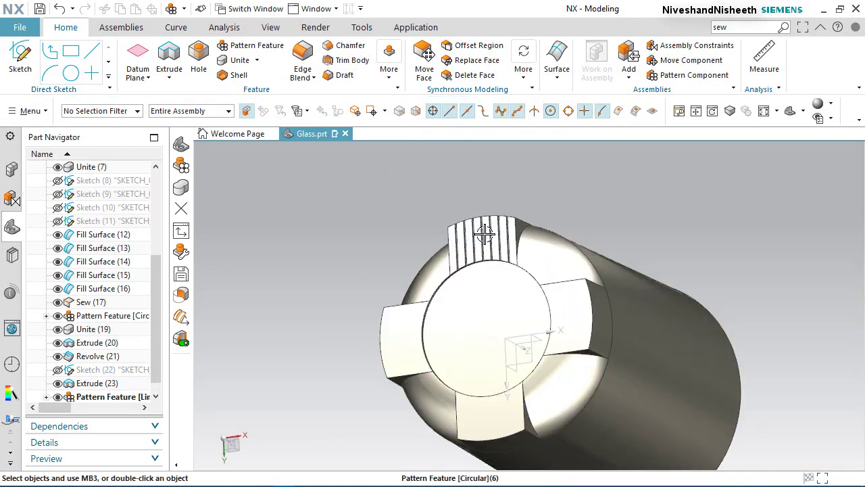
pyautogui.scroll(4, 484, 233)
pyautogui.scroll(-2, 483, 238)
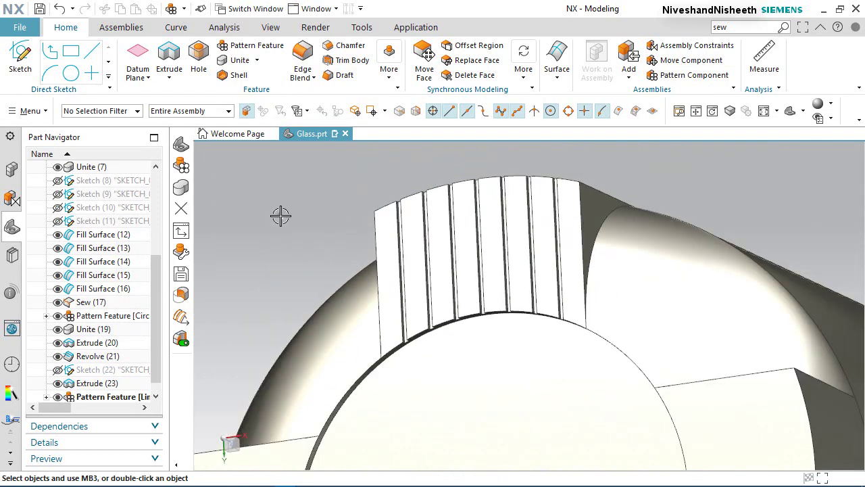
pyautogui.moveTo(280, 217); pyautogui.dragTo(270, 217, button='right')
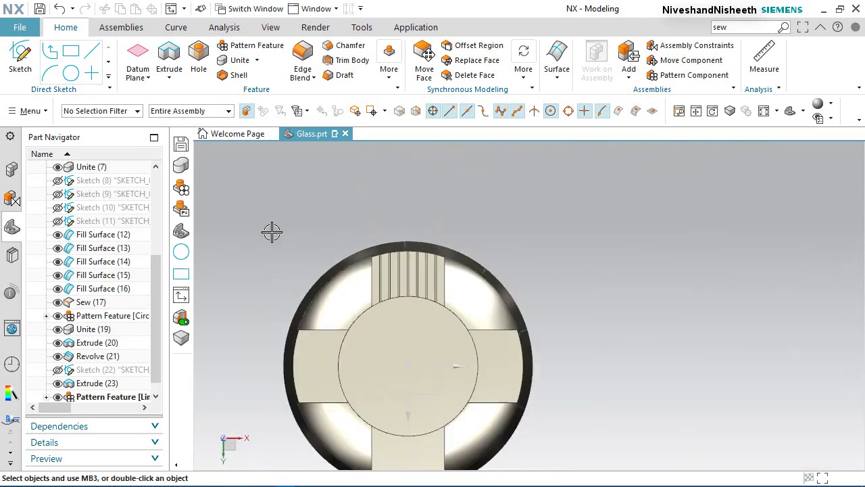
pyautogui.scroll(-4, 383, 332)
pyautogui.scroll(4, 331, 392)
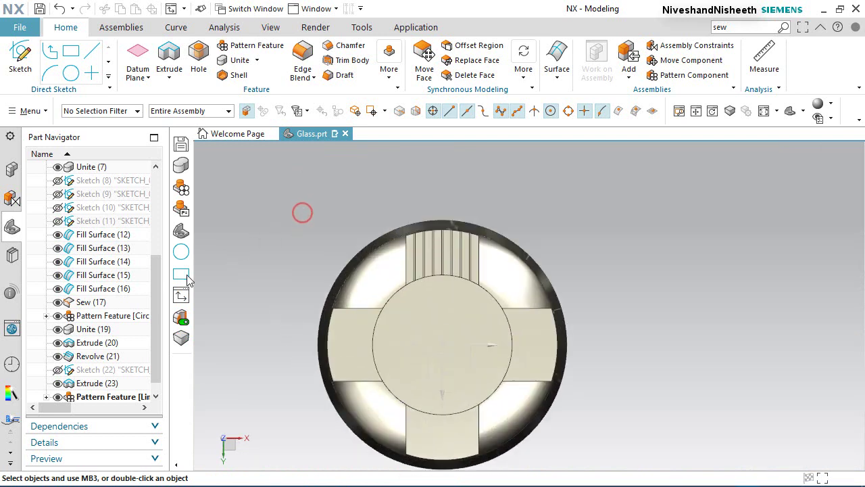
# - Set up a circular pattern of the groove extrude and its linear pattern about the datum Z axis
pyautogui.scroll(-1, 159, 311)
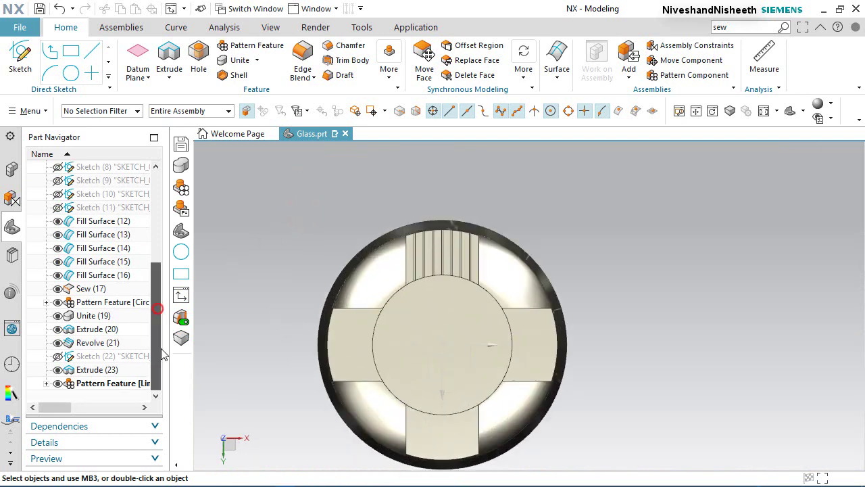
pyautogui.click(250, 45)
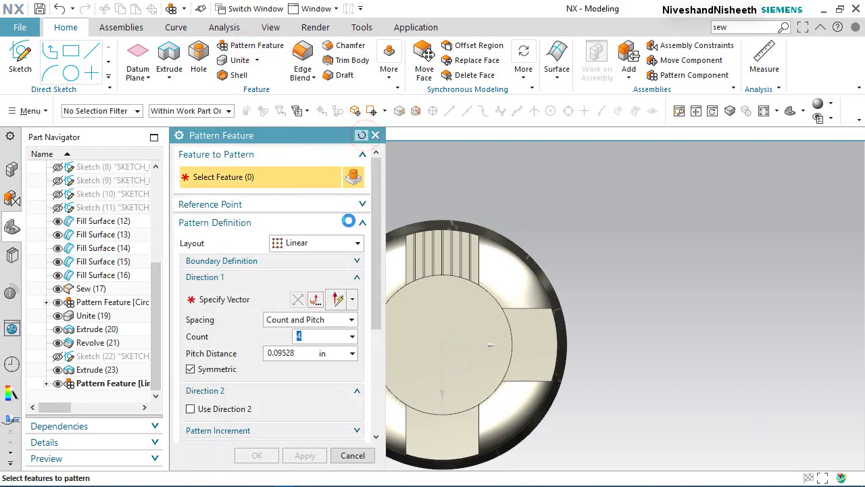
pyautogui.click(333, 242)
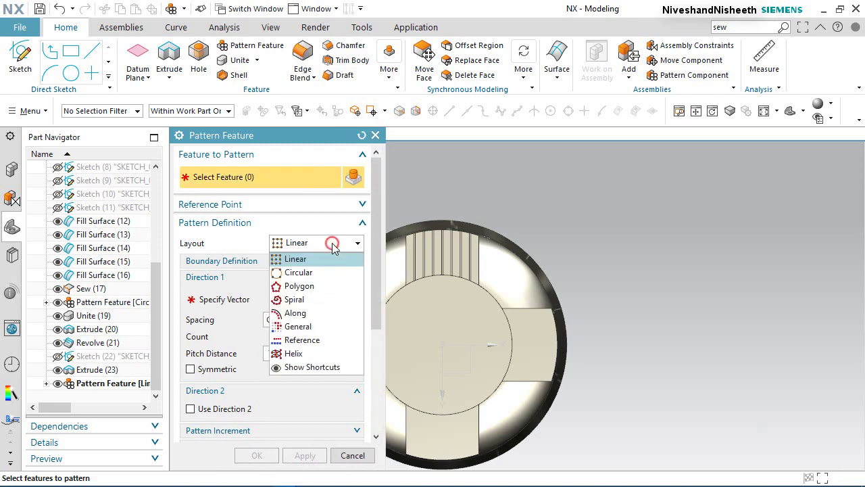
pyautogui.click(297, 272)
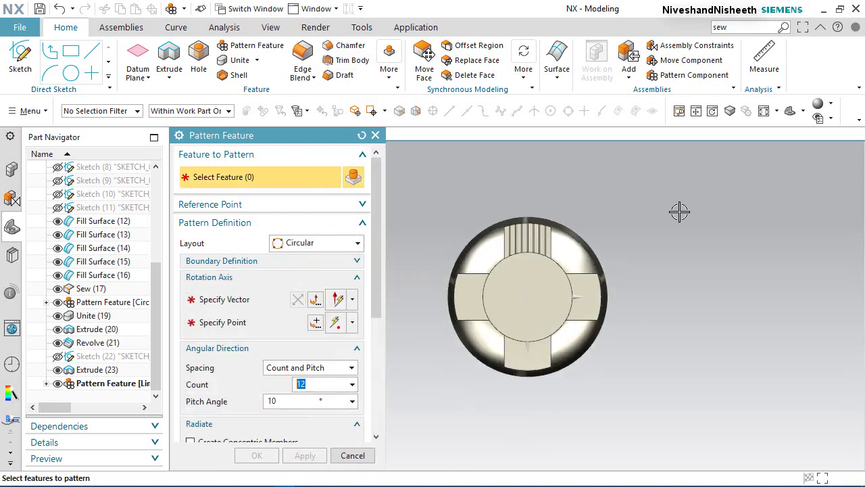
pyautogui.click(98, 369)
pyautogui.click(106, 383)
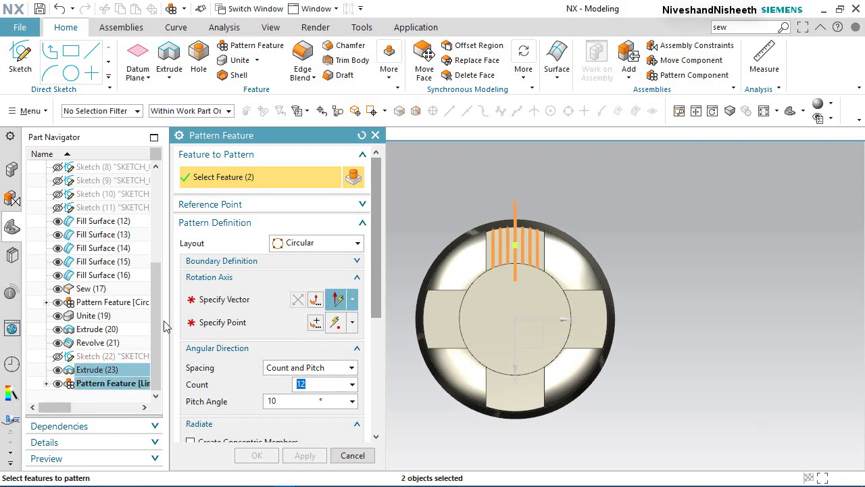
pyautogui.click(206, 299)
pyautogui.moveTo(593, 410); pyautogui.dragTo(507, 348, button='middle')
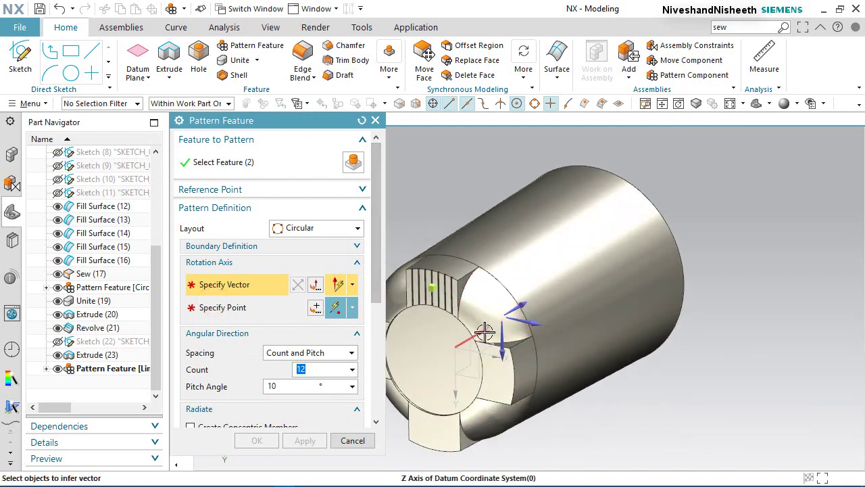
pyautogui.click(485, 332)
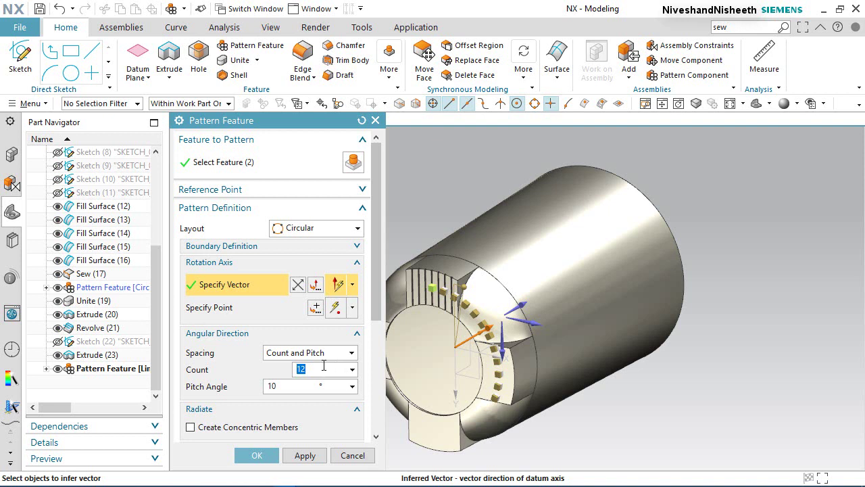
# - Create the circular groove pattern using Count and Span with a count of 4 and a span angle of 360°
pyautogui.click(332, 353)
pyautogui.click(314, 375)
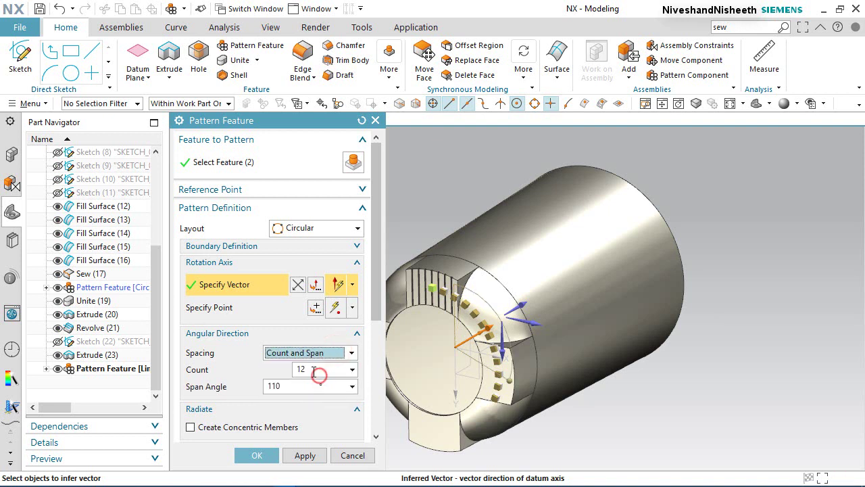
pyautogui.write('4')
pyautogui.press('Return')
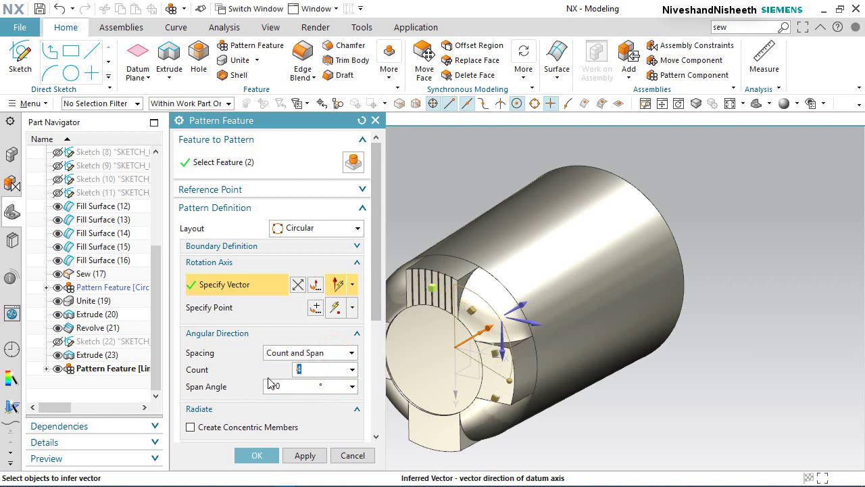
pyautogui.click(286, 387)
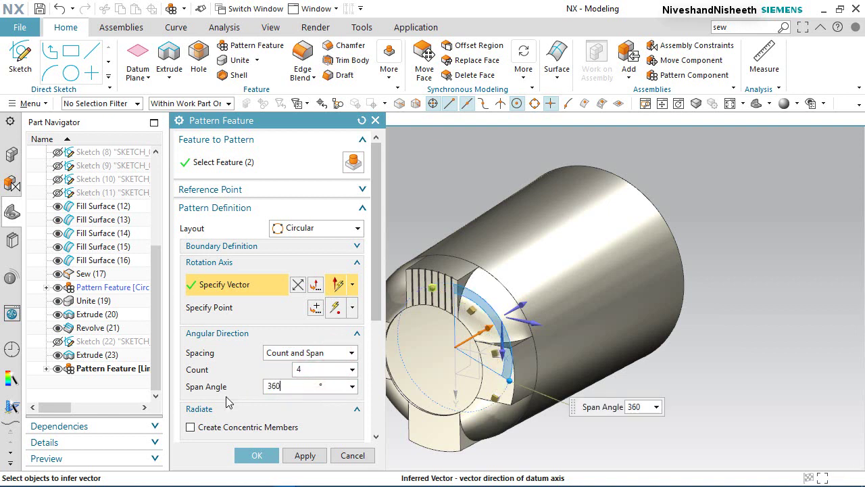
pyautogui.press('Return')
pyautogui.click(303, 456)
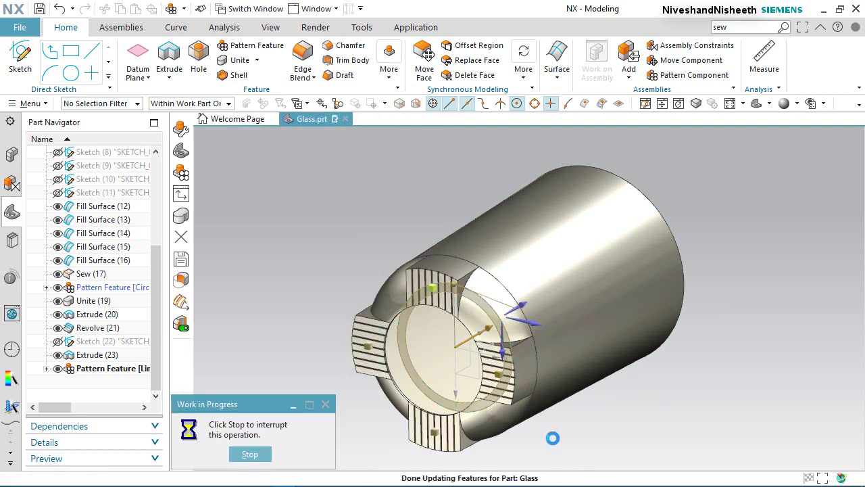
# - Check the grooves on all four feet up close and save the glass part
pyautogui.scroll(6, 428, 448)
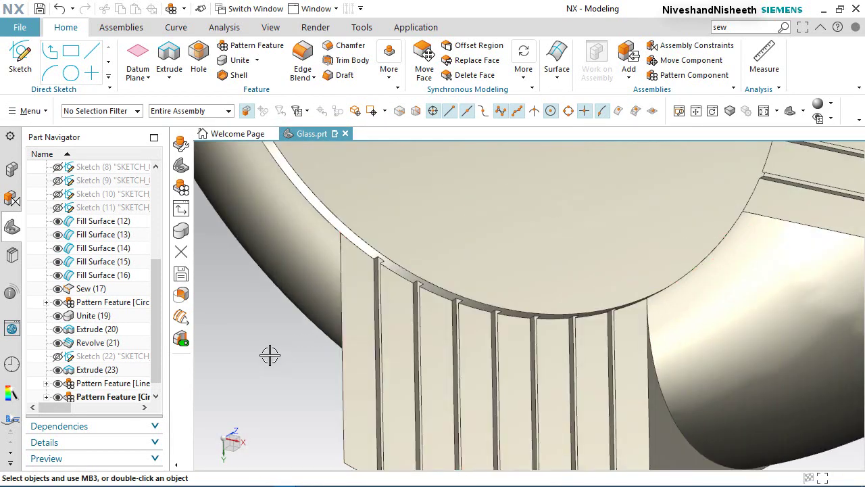
pyautogui.scroll(-5, 427, 412)
pyautogui.scroll(5, 368, 277)
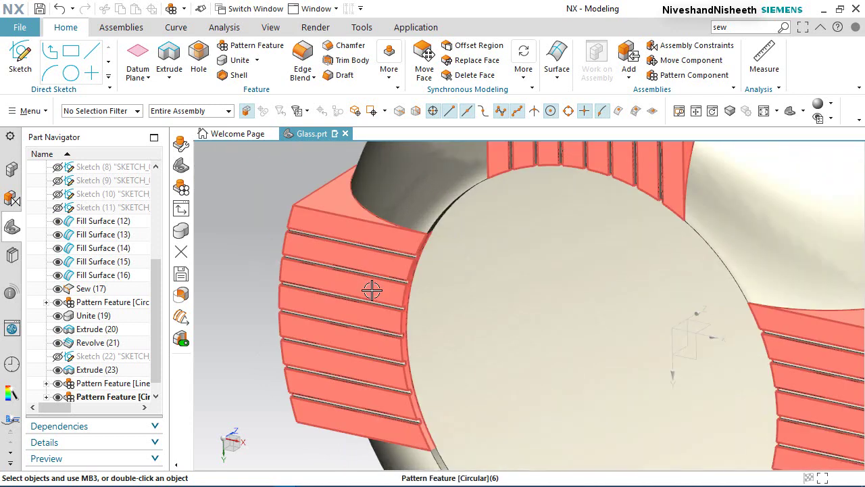
pyautogui.scroll(-5, 396, 260)
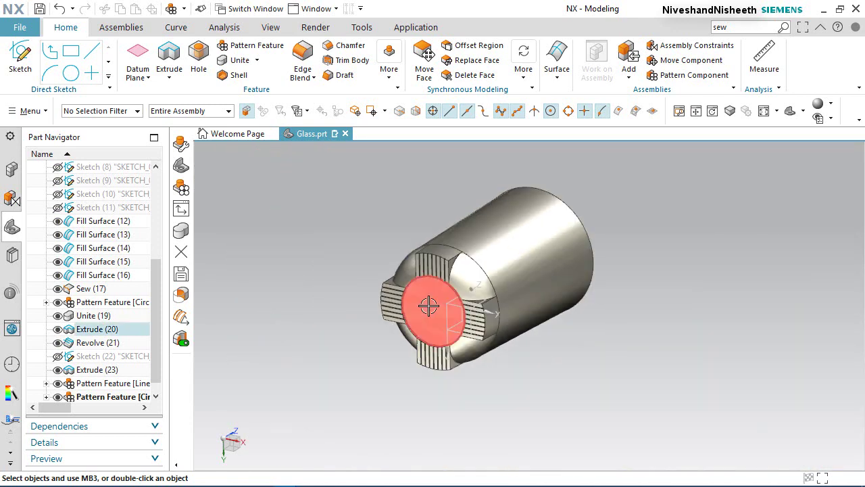
pyautogui.click(40, 8)
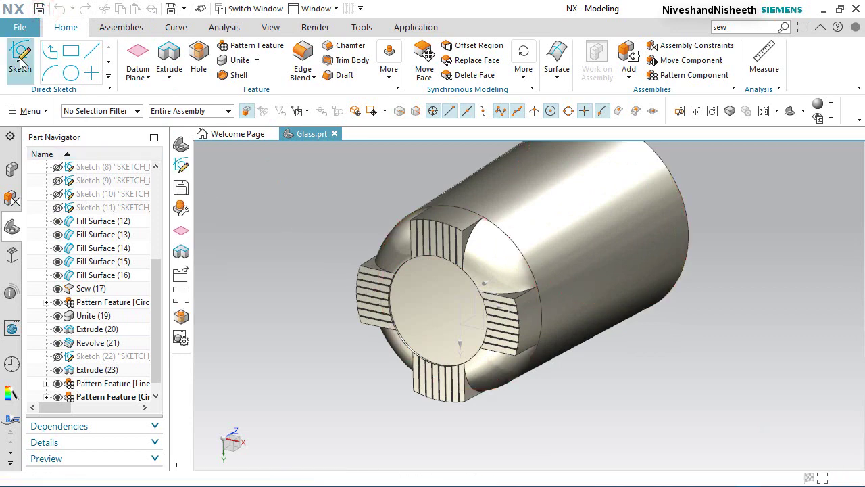
# - Start a sketch with a Plane, X-axis, Point coordinate system and place its plane on the grooved foot's bottom face
pyautogui.click(23, 57)
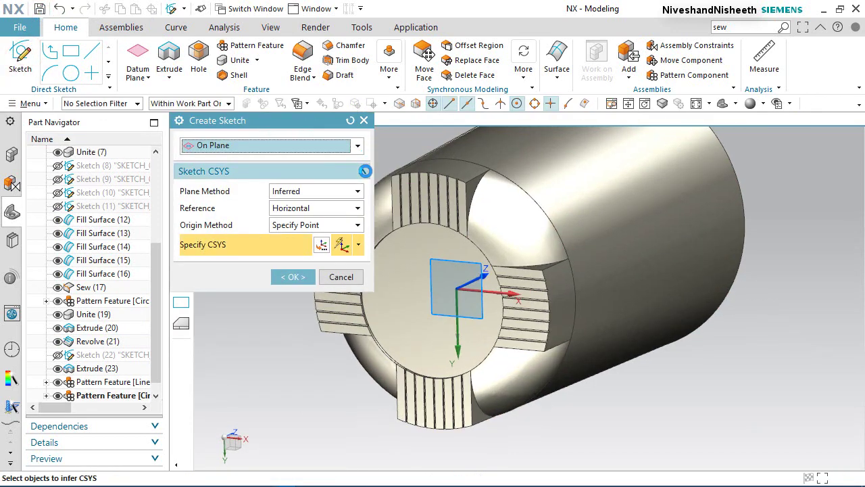
pyautogui.click(390, 192)
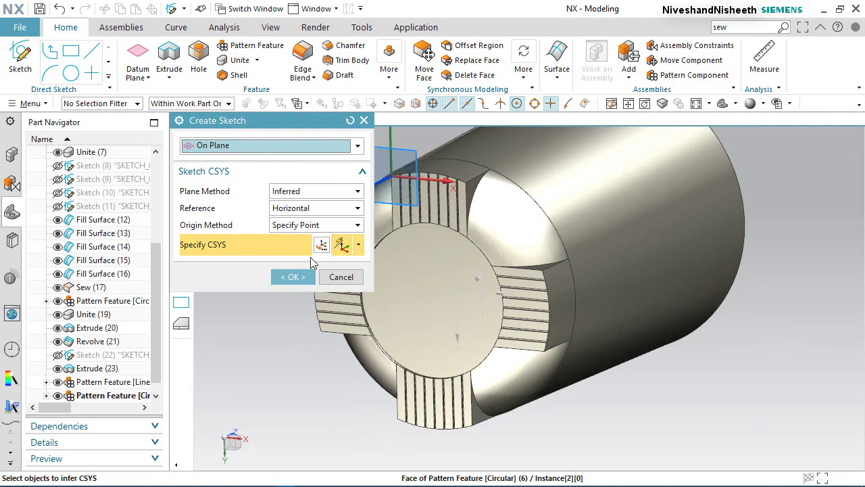
pyautogui.click(323, 246)
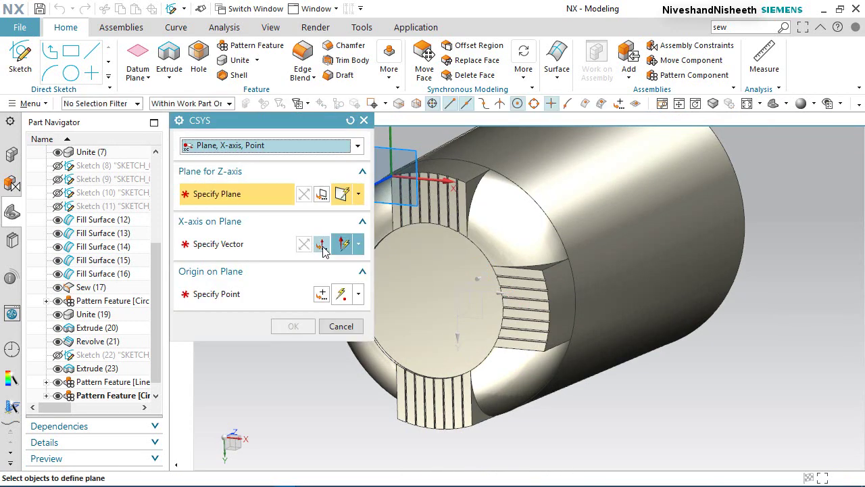
pyautogui.scroll(5, 382, 172)
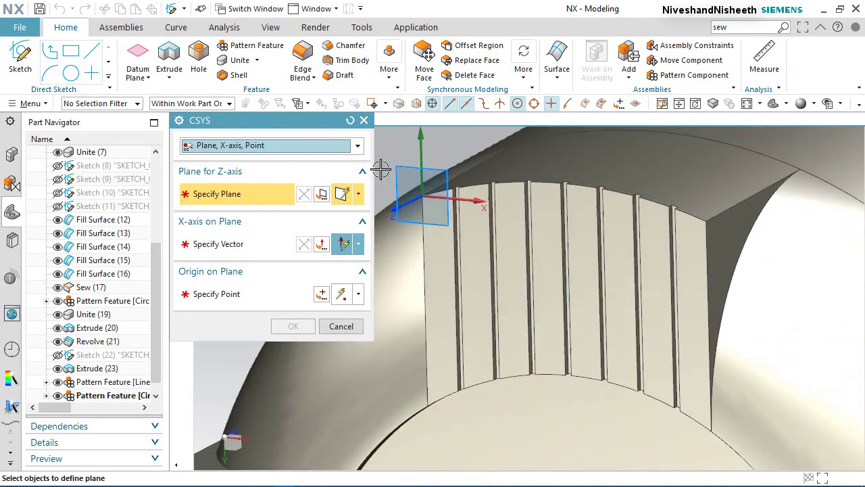
pyautogui.click(446, 296)
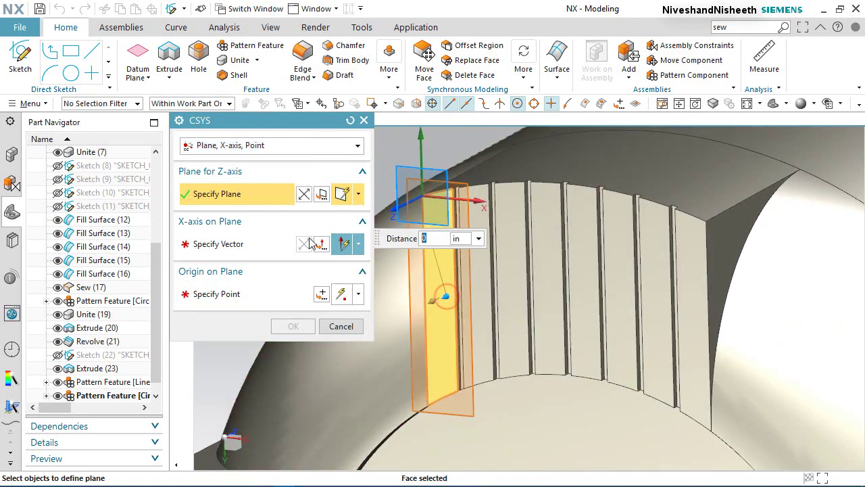
# - Align the sketch's X-axis with the datum X axis, set its origin at the base disc's centre, and create the sketch
pyautogui.click(270, 245)
pyautogui.press('Home')
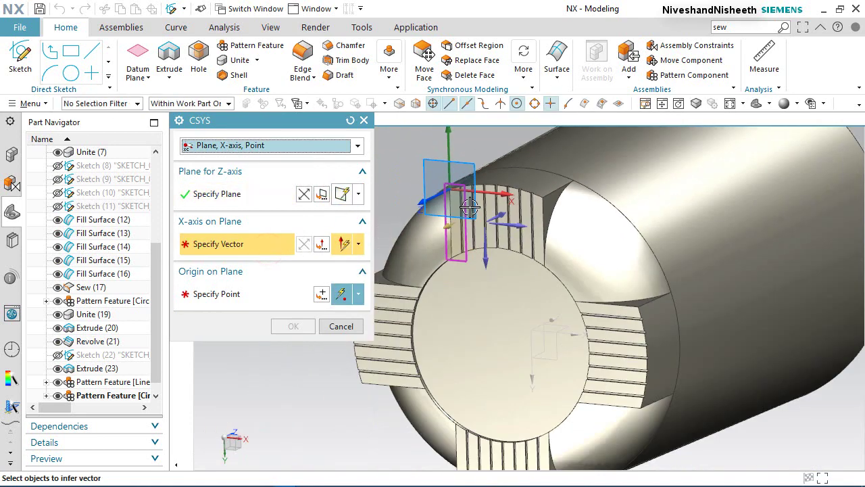
pyautogui.click(575, 327)
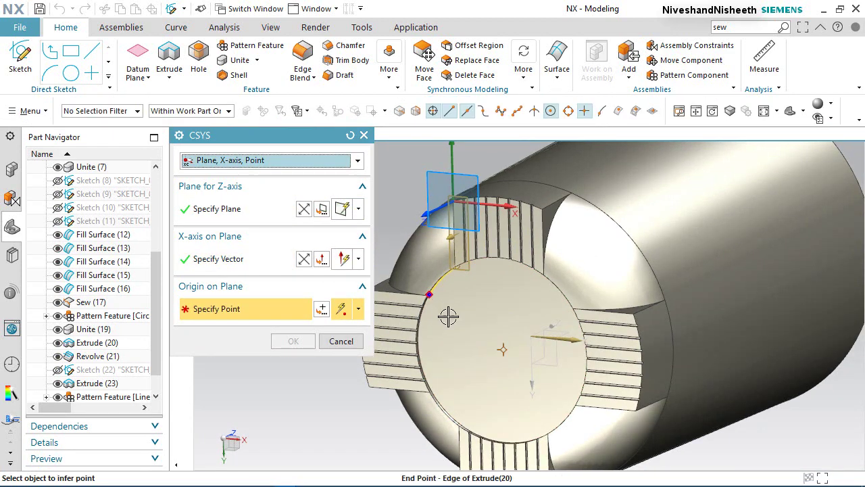
pyautogui.click(504, 350)
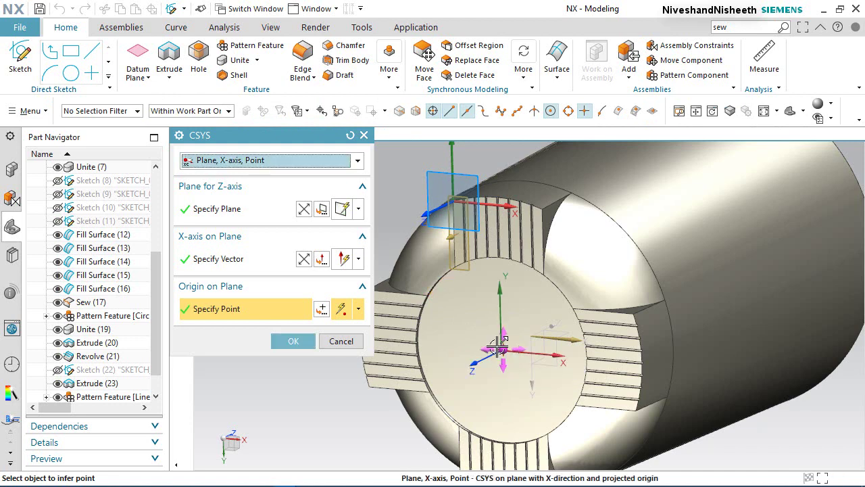
pyautogui.click(301, 342)
pyautogui.click(293, 291)
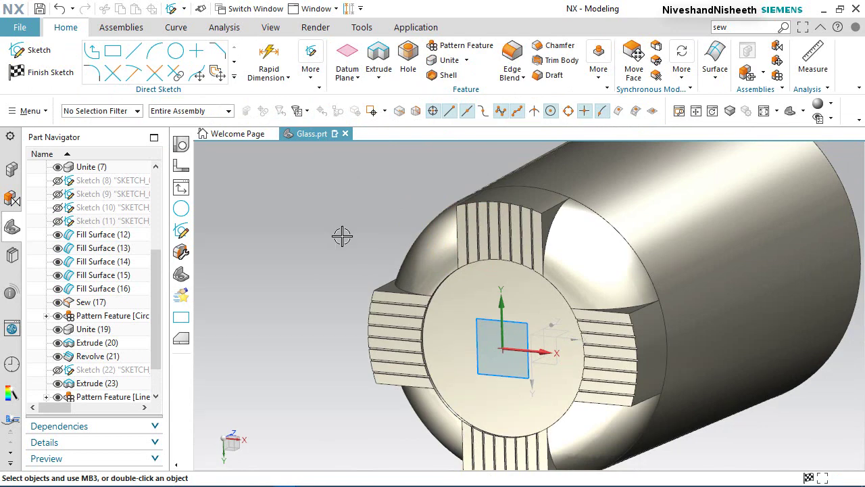
# - Orient the view to the sketch and draw a 5 in diameter circle centred on the sketch origin
pyautogui.rightClick(342, 236)
pyautogui.click(316, 233)
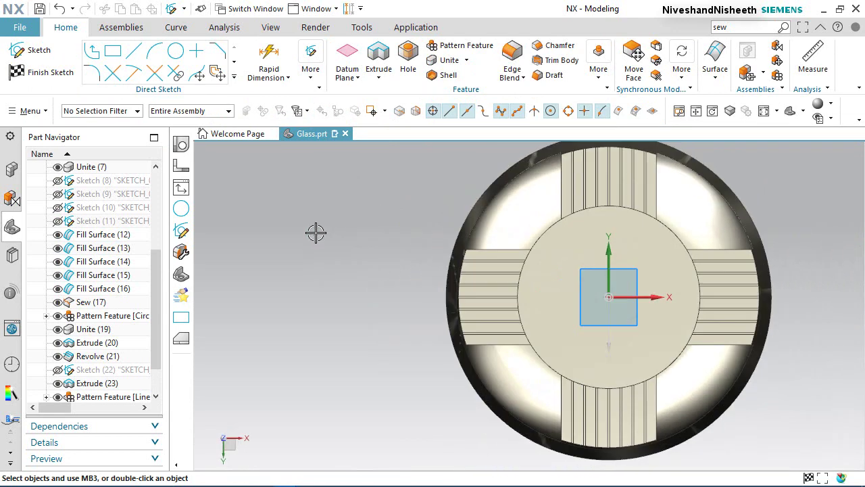
pyautogui.scroll(4, 332, 290)
pyautogui.scroll(-6, 490, 220)
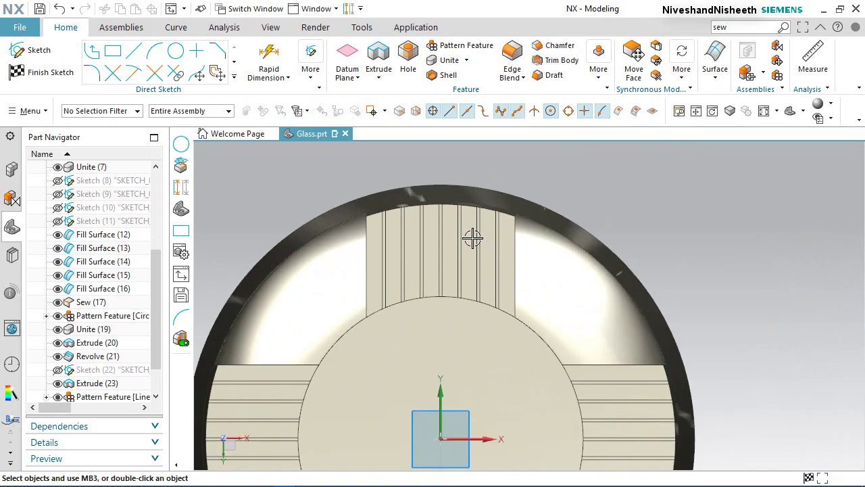
pyautogui.scroll(-1, 473, 238)
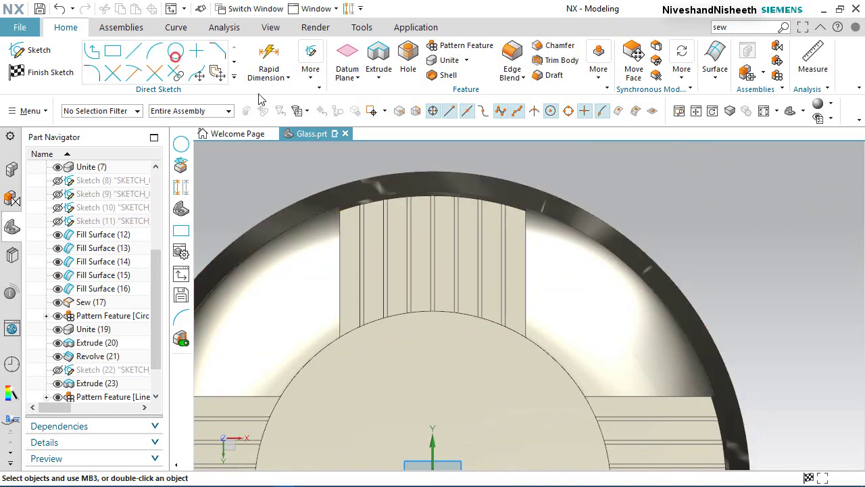
pyautogui.press('o')
pyautogui.scroll(5, 611, 239)
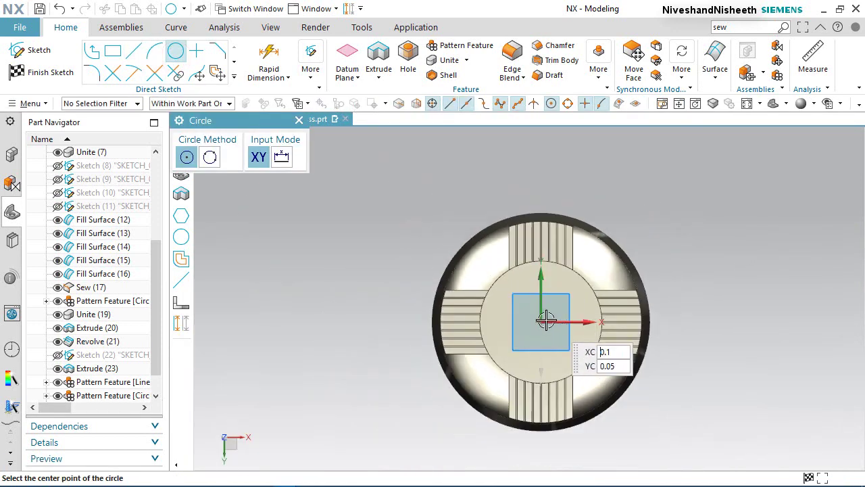
pyautogui.click(544, 322)
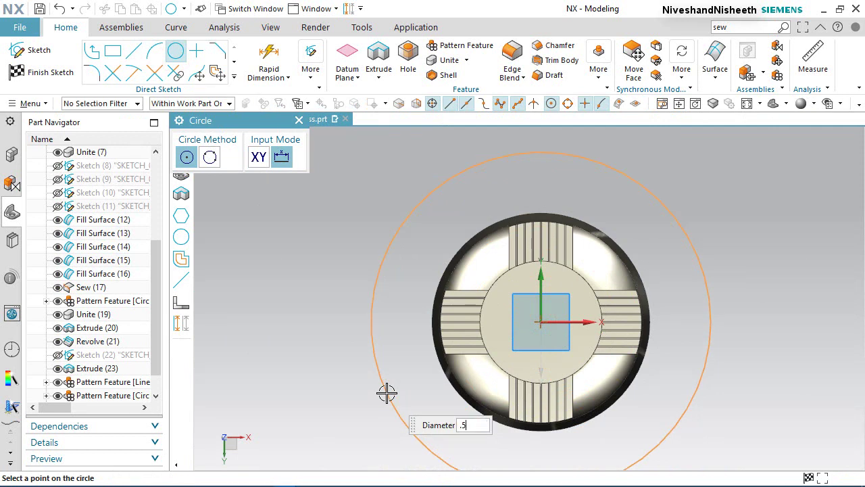
pyautogui.press('Return')
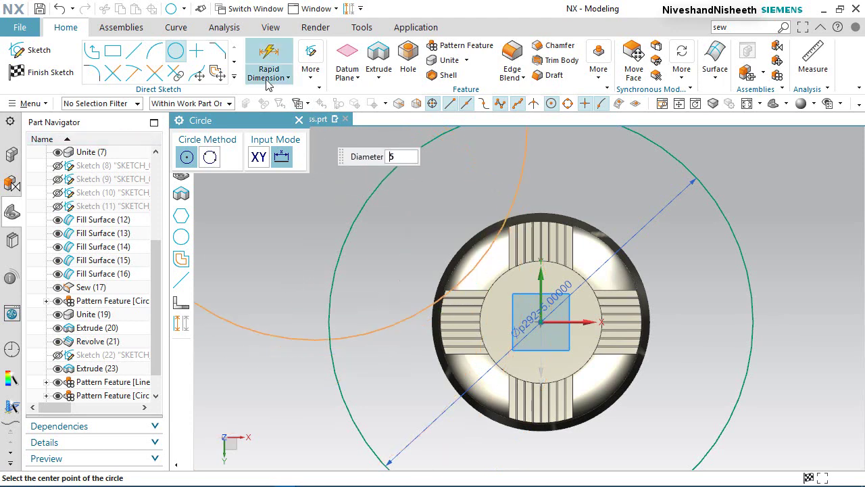
# - Project both long edges of all seven grooves on the foot along the positive Y axis into the sketch
pyautogui.click(234, 79)
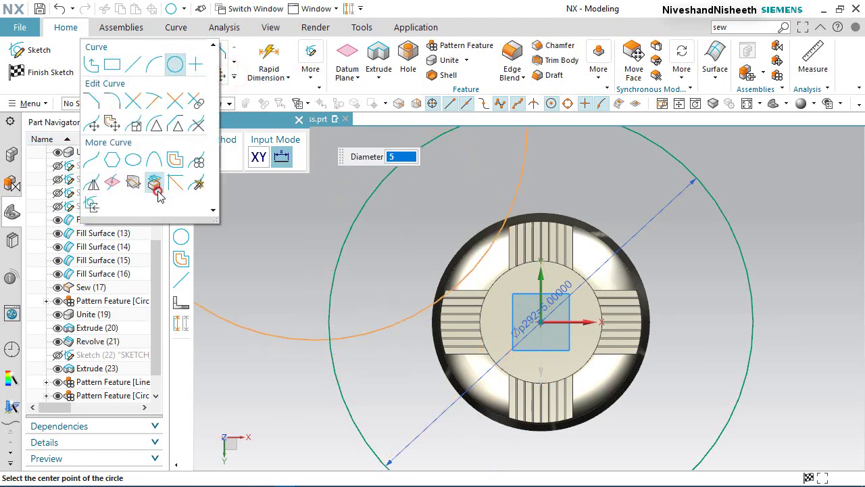
pyautogui.click(155, 185)
pyautogui.scroll(3, 550, 280)
pyautogui.scroll(4, 450, 207)
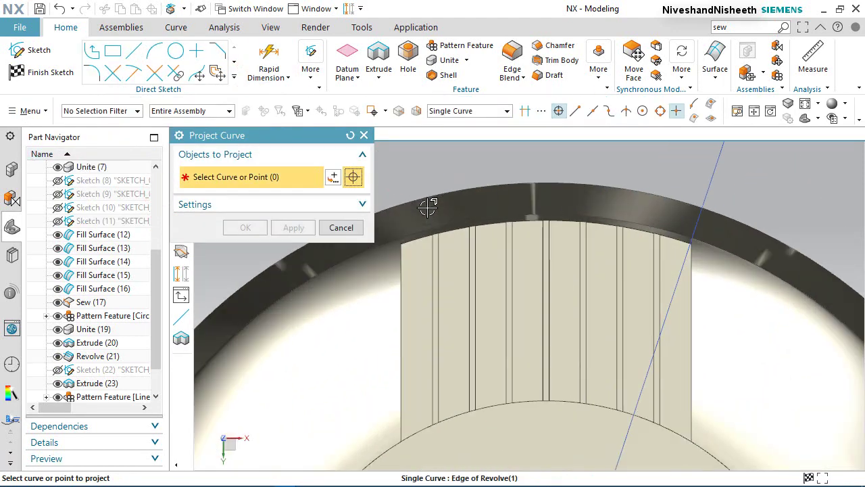
pyautogui.scroll(2, 440, 313)
pyautogui.click(430, 268)
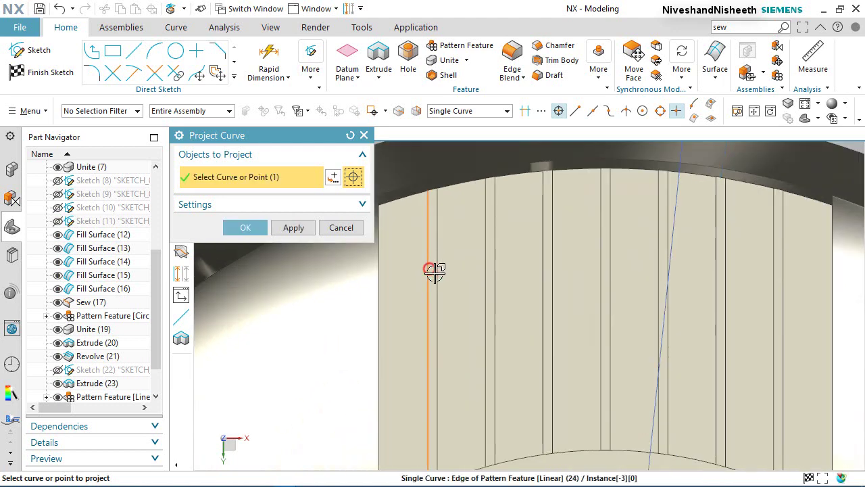
pyautogui.click(437, 274)
pyautogui.click(490, 292)
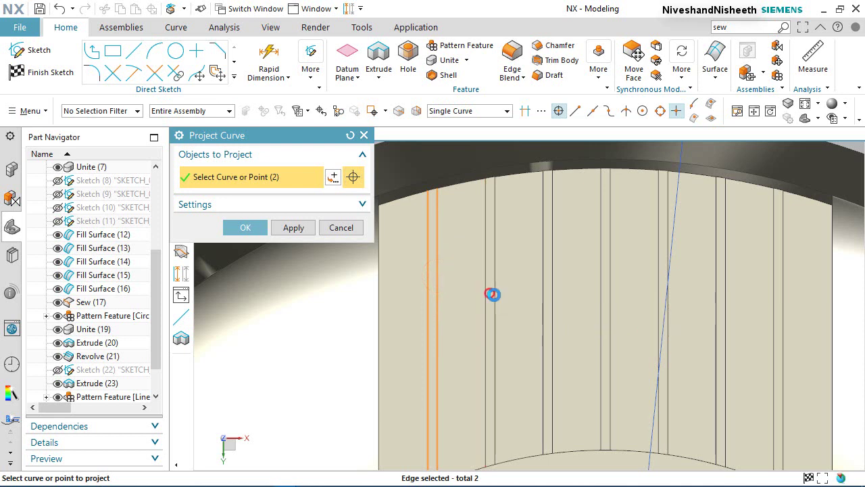
pyautogui.click(544, 313)
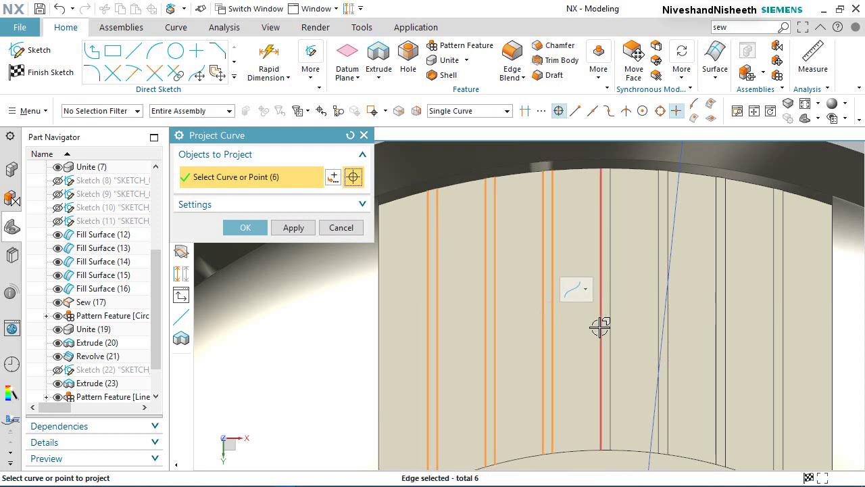
pyautogui.click(600, 327)
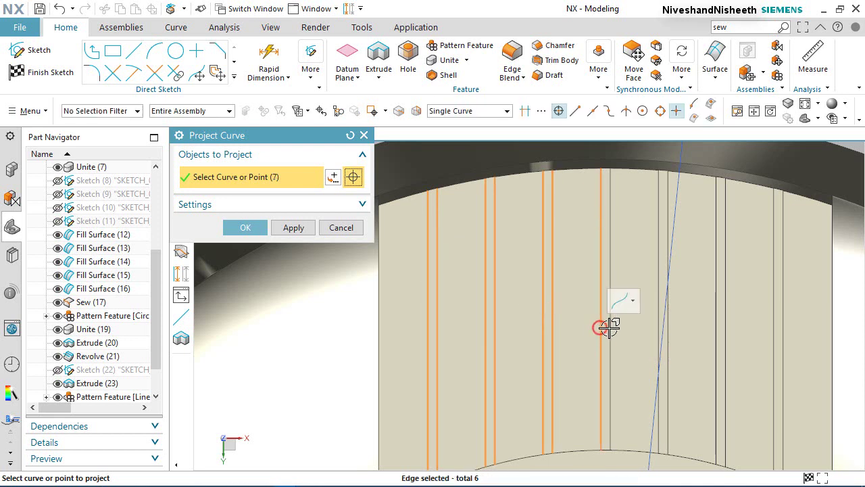
pyautogui.click(668, 306)
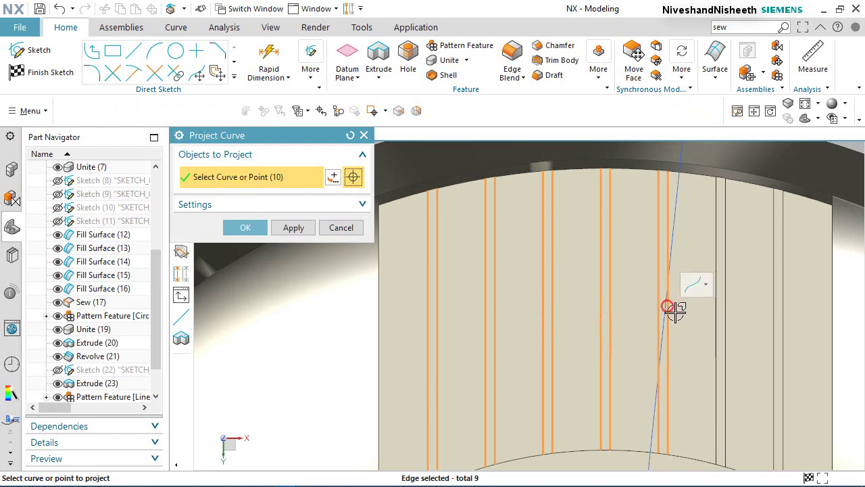
pyautogui.click(716, 318)
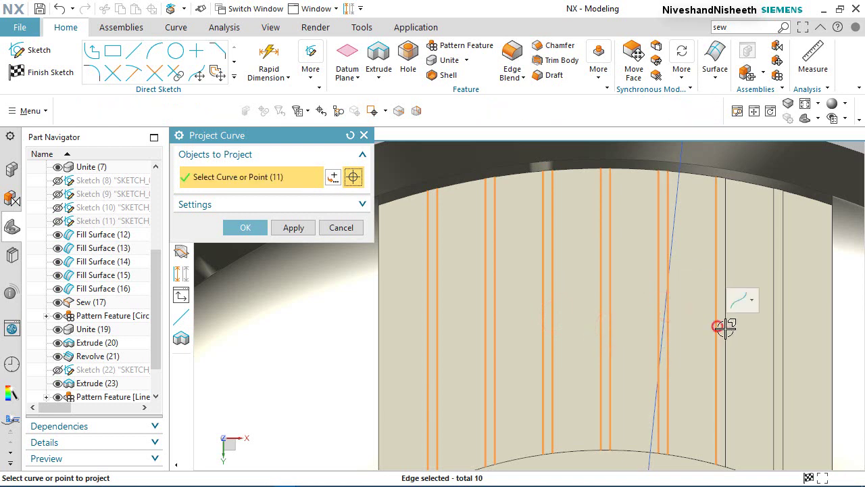
pyautogui.click(776, 342)
pyautogui.click(784, 344)
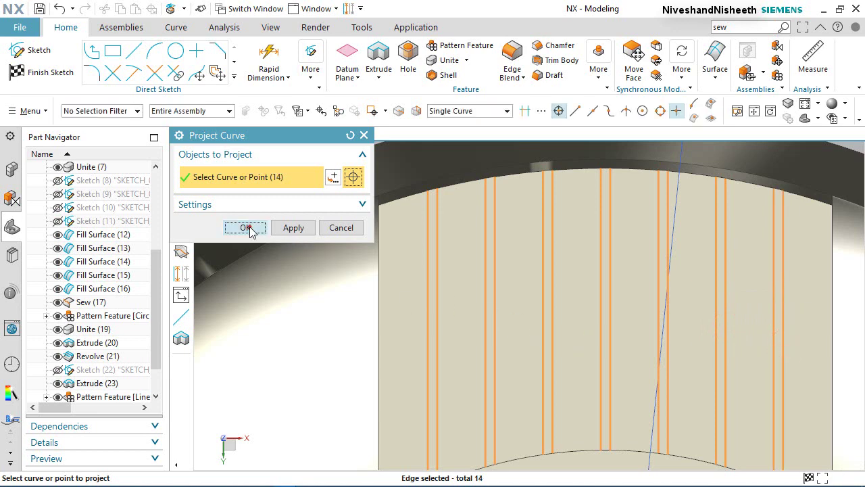
pyautogui.click(246, 227)
# - Convert all the projected groove edges to reference curves
pyautogui.scroll(-3, 412, 247)
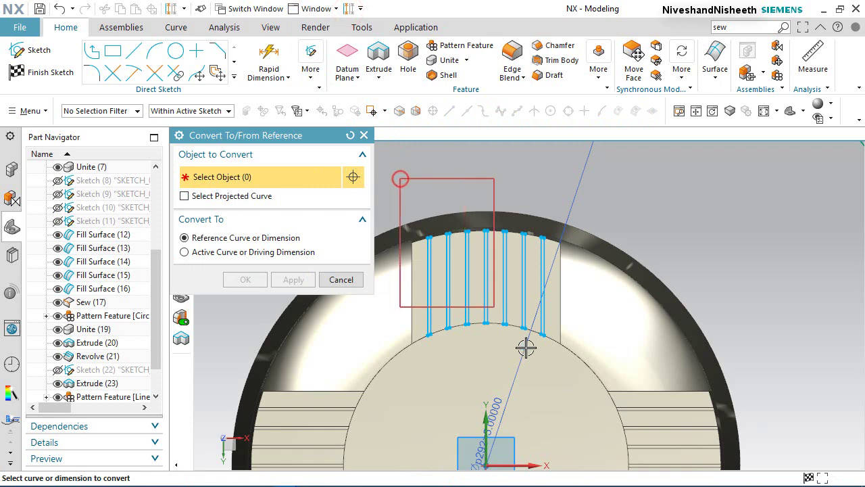
pyautogui.moveTo(526, 347); pyautogui.dragTo(576, 404)
pyautogui.click(245, 280)
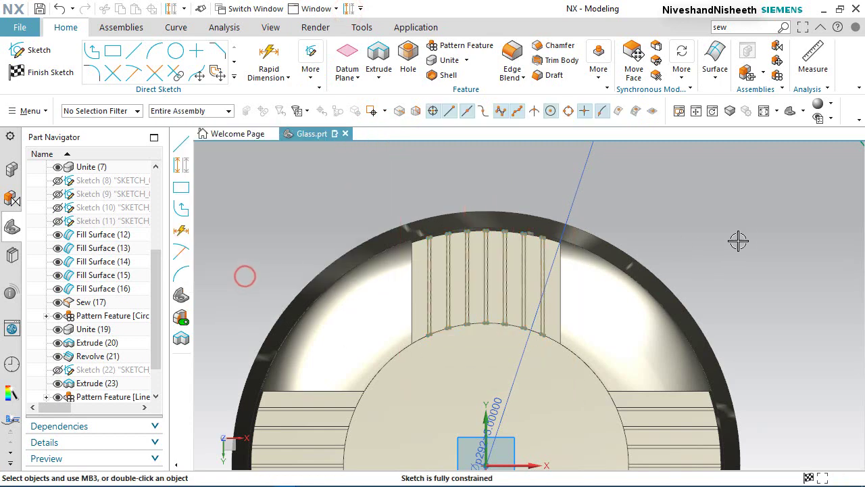
# - Draw an arc centred on the sketch origin along the foot's outer edge, from one outer corner to the other, radius about 1.185 in
pyautogui.click(142, 54)
pyautogui.click(154, 53)
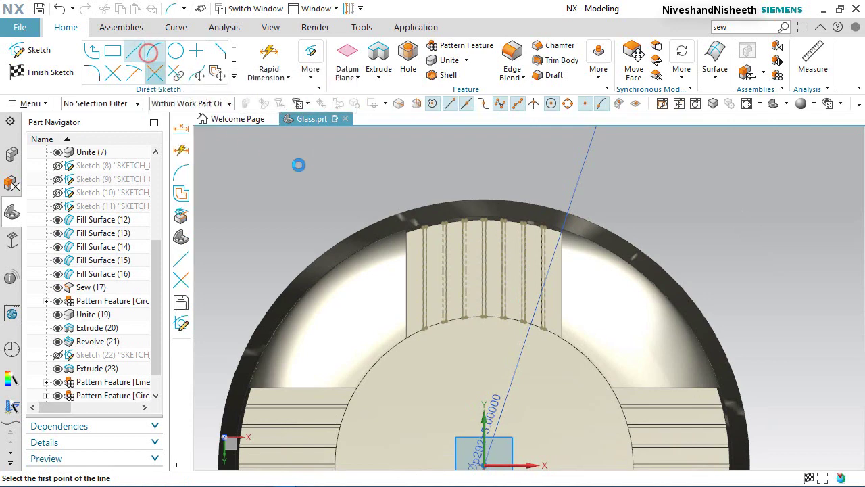
pyautogui.scroll(-4, 379, 150)
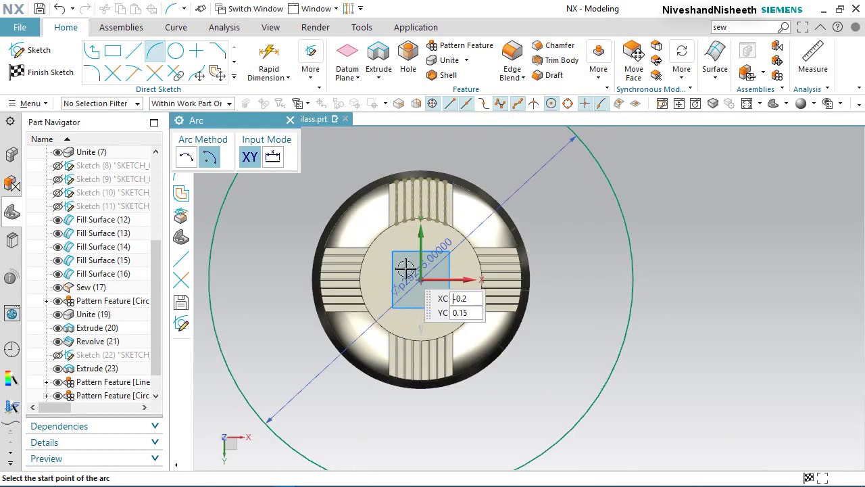
pyautogui.click(421, 283)
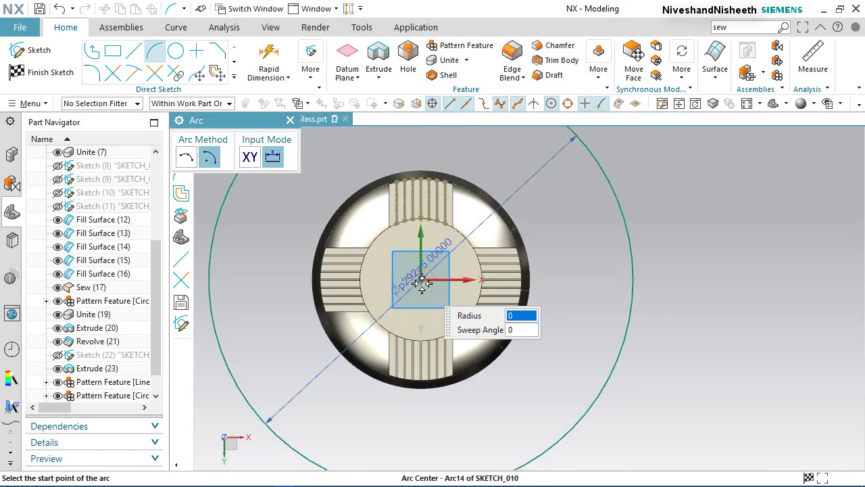
pyautogui.rightClick(422, 282)
pyautogui.click(449, 66)
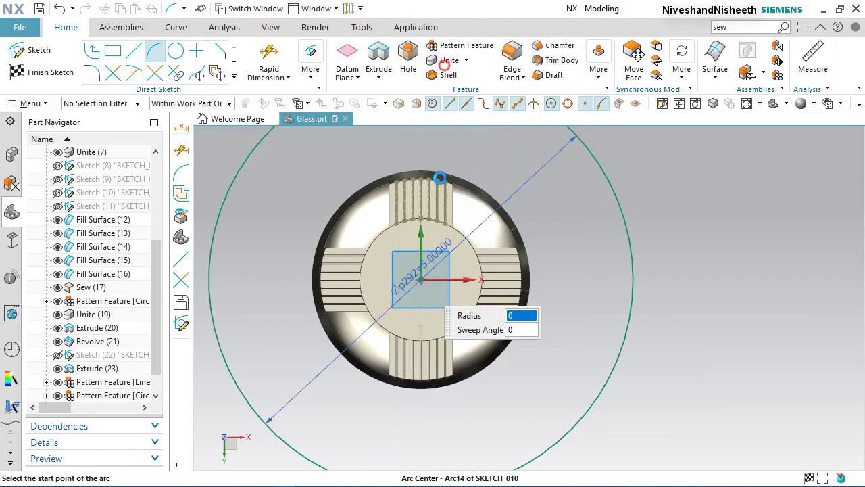
pyautogui.click(422, 283)
pyautogui.scroll(10, 406, 151)
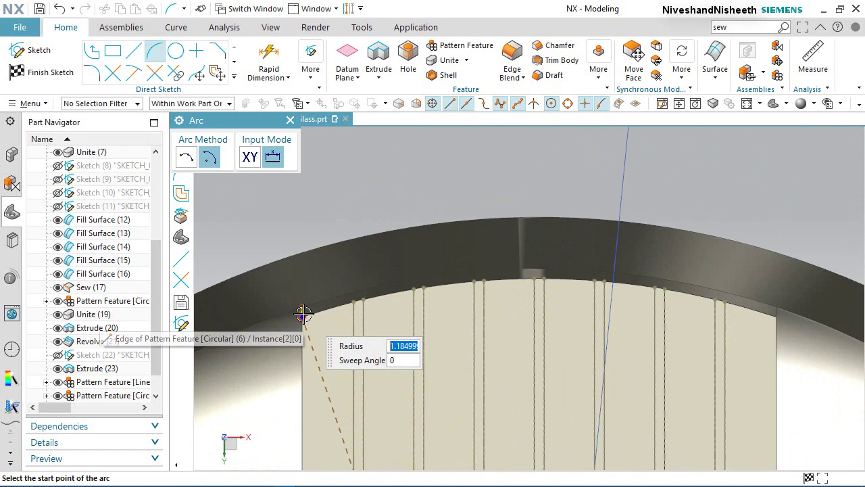
pyautogui.click(306, 312)
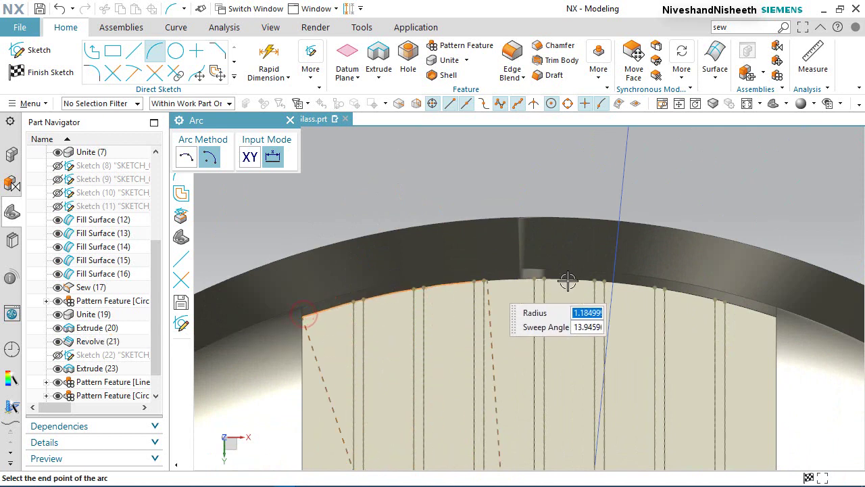
pyautogui.click(778, 319)
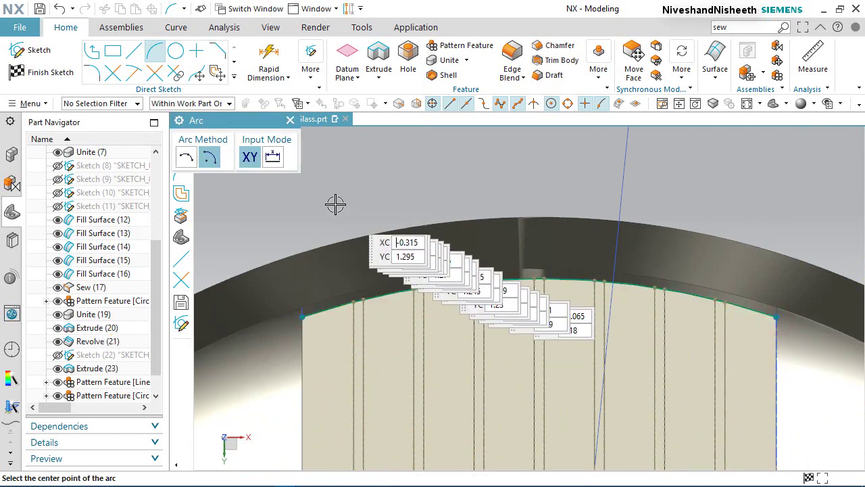
# - Offset the arc inward toward the sketch origin by 0.015625 in
pyautogui.click(234, 78)
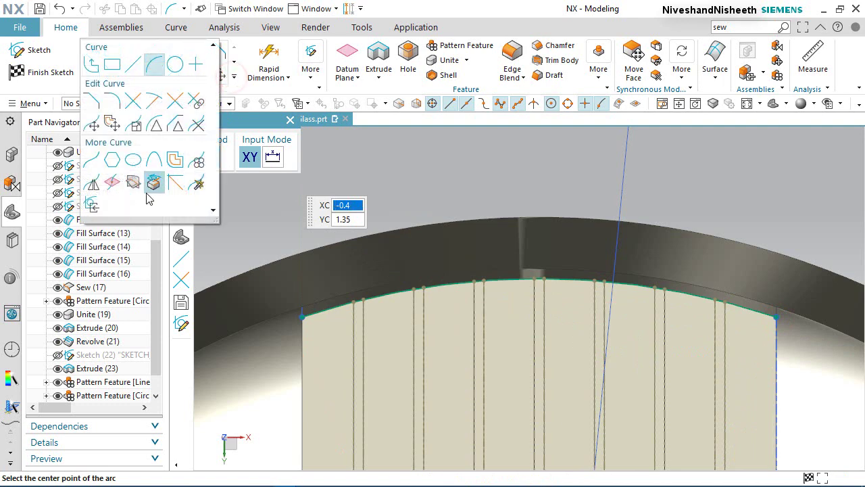
pyautogui.click(175, 162)
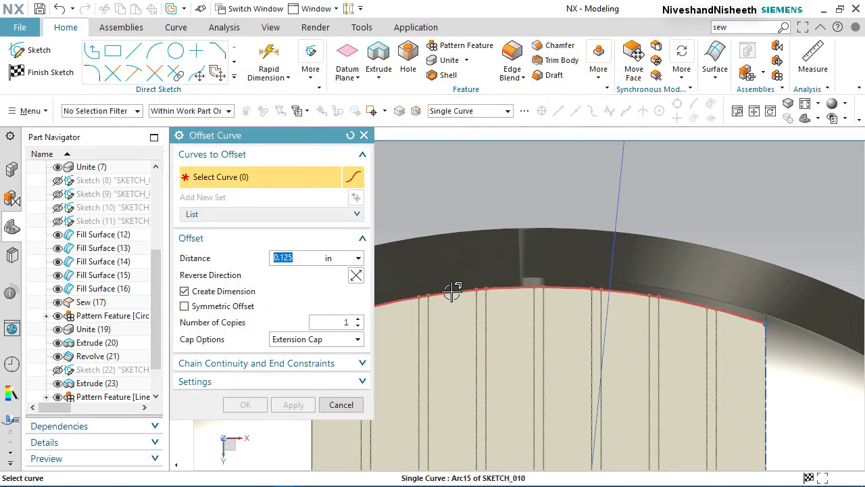
pyautogui.click(452, 291)
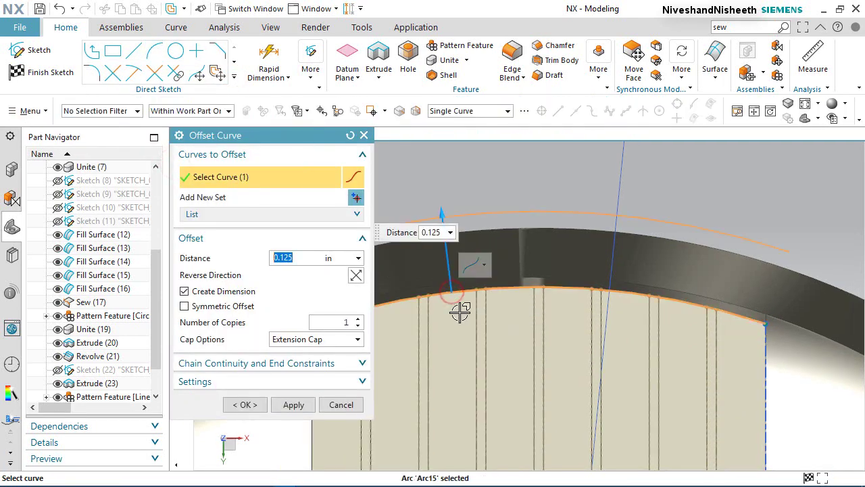
pyautogui.click(356, 280)
pyautogui.doubleClick(308, 261)
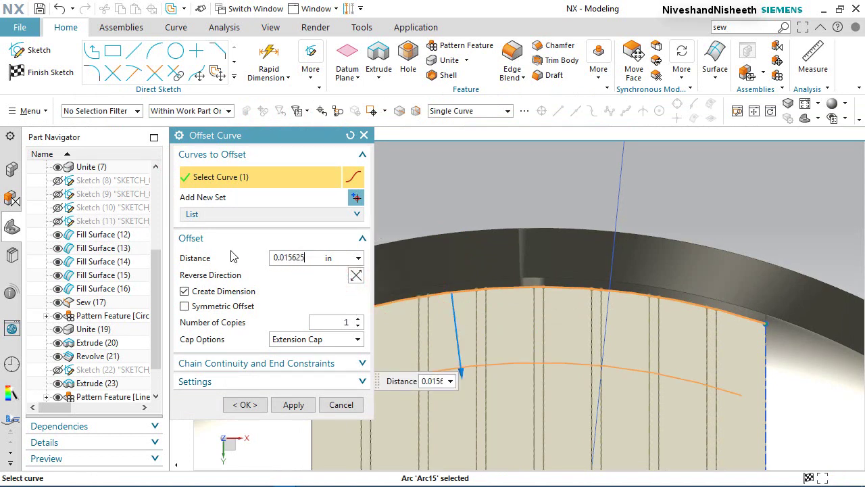
pyautogui.press('Return')
pyautogui.click(250, 404)
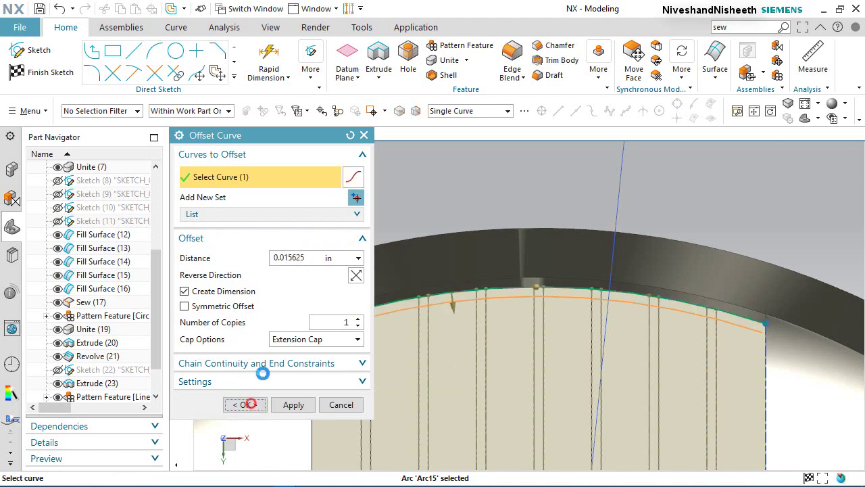
# - Convert the foot's outer-edge arc and its offset arc to reference curves
pyautogui.click(349, 9)
pyautogui.click(344, 312)
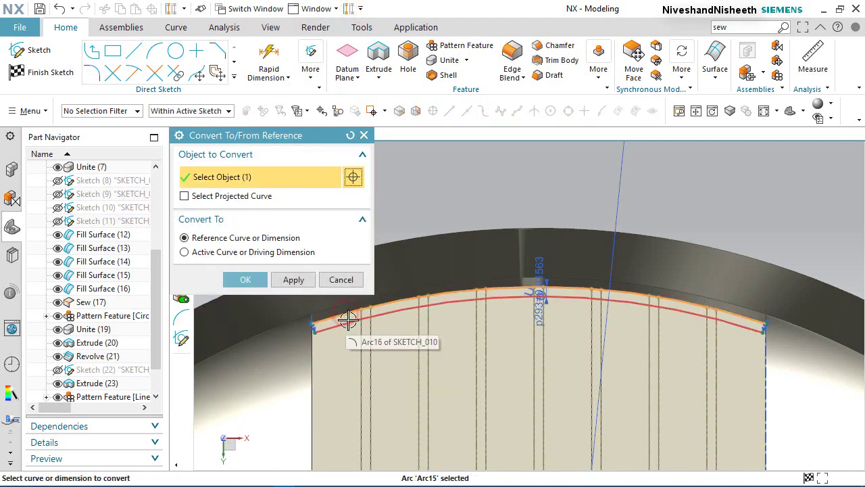
pyautogui.click(347, 319)
pyautogui.click(245, 279)
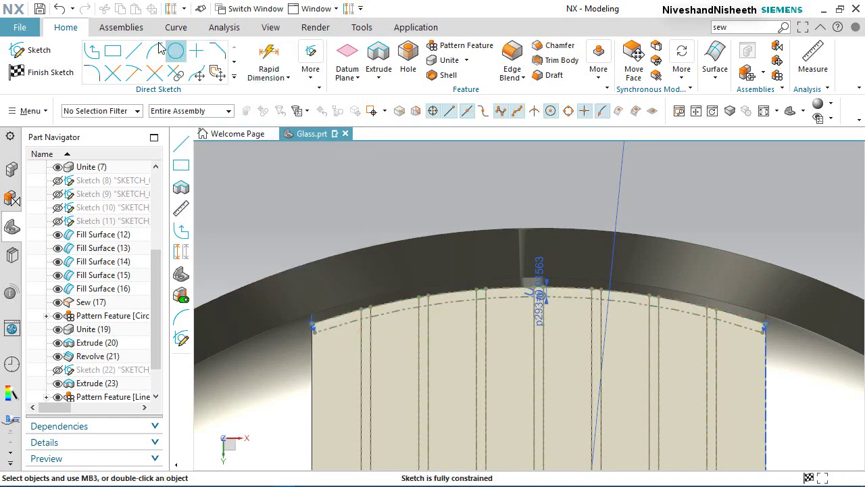
# - Draw an upright rectangle about 0.55 in long and 0.12 in wide across the foot's outer edge near the middle groove
pyautogui.click(113, 52)
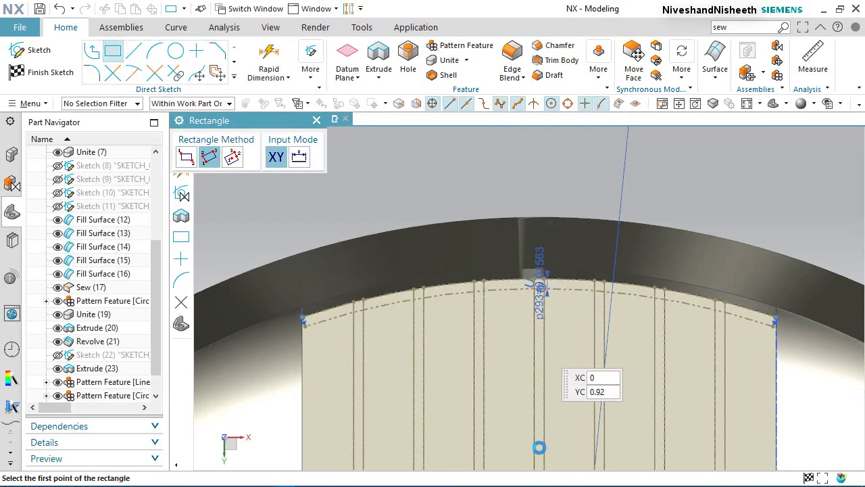
pyautogui.scroll(-2, 537, 449)
pyautogui.click(512, 160)
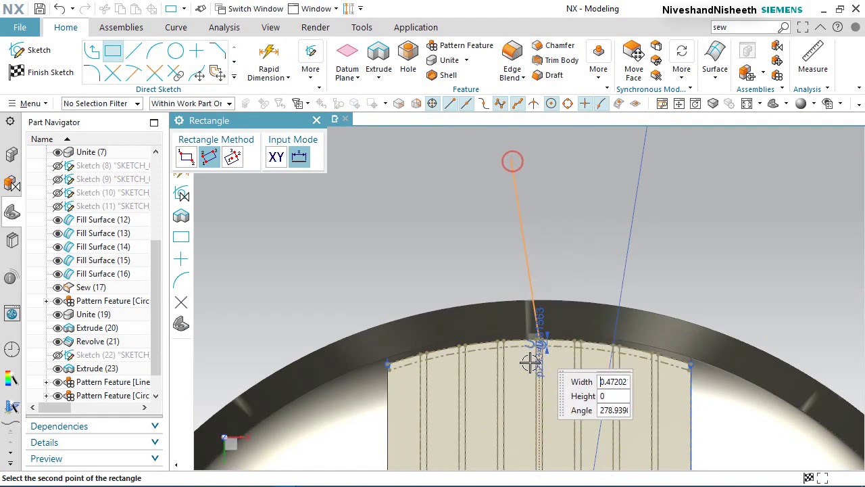
pyautogui.click(520, 379)
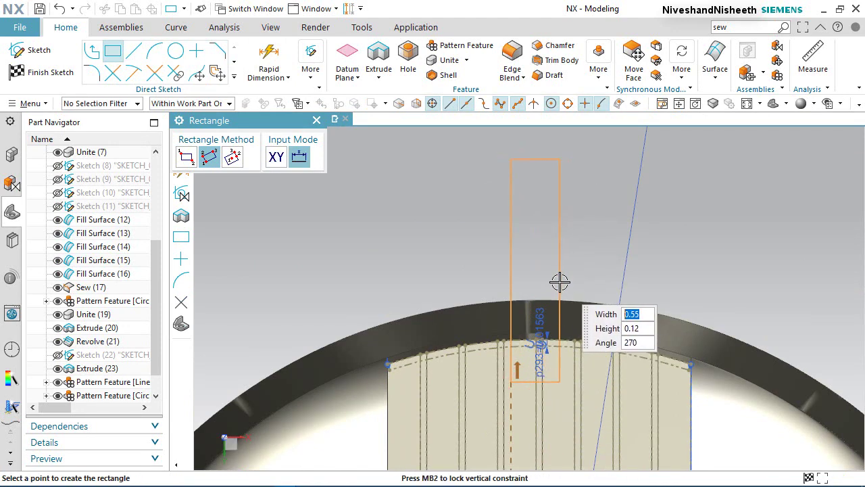
pyautogui.click(560, 281)
pyautogui.press('Escape')
# - Make the rectangle's two long sides collinear with the middle groove's projected reference edges
pyautogui.scroll(5, 436, 303)
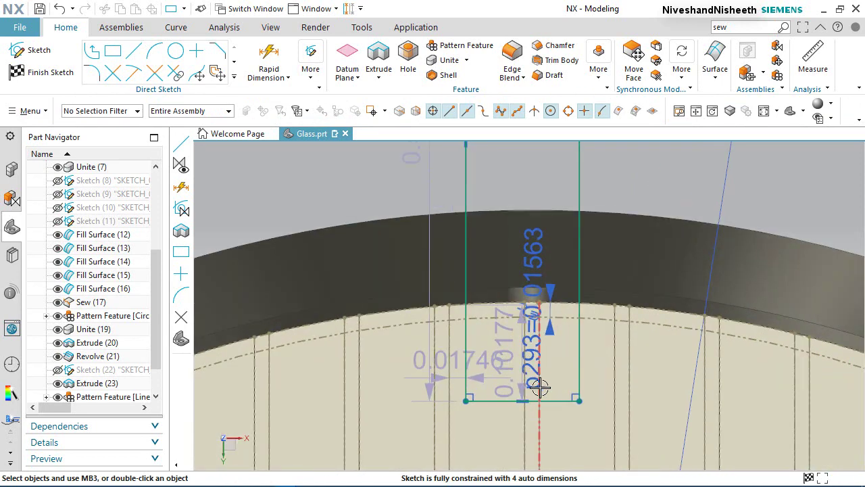
pyautogui.click(396, 287)
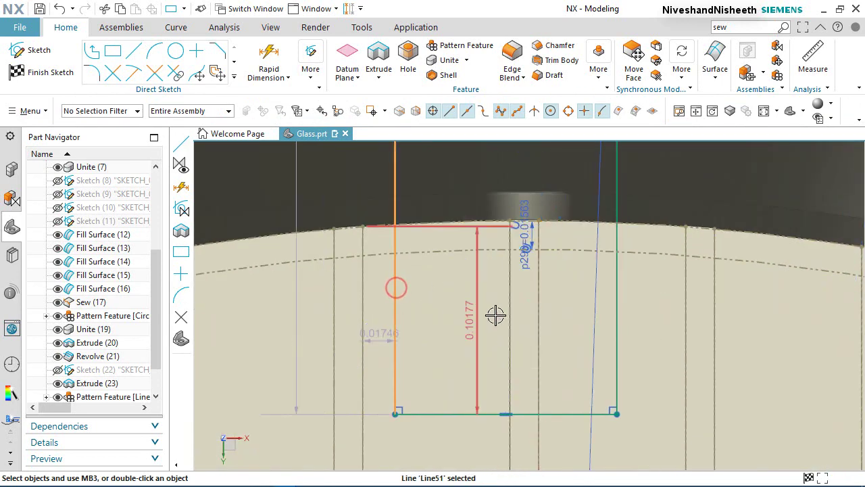
pyautogui.click(509, 305)
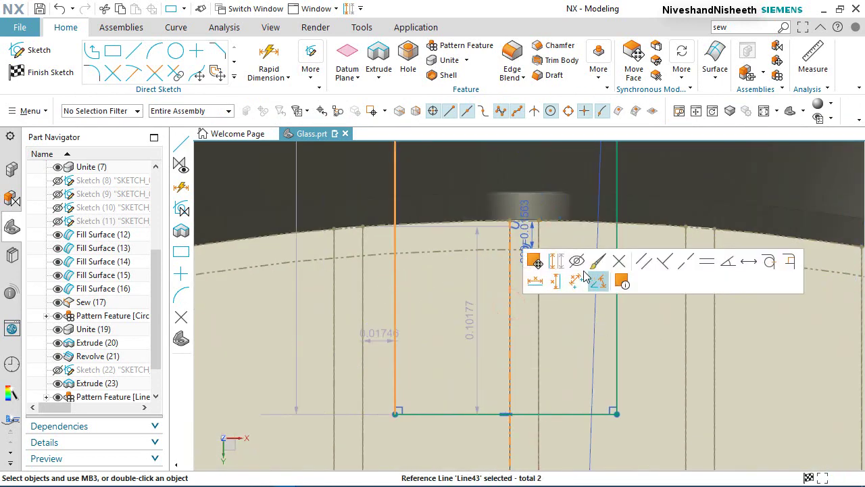
pyautogui.click(683, 263)
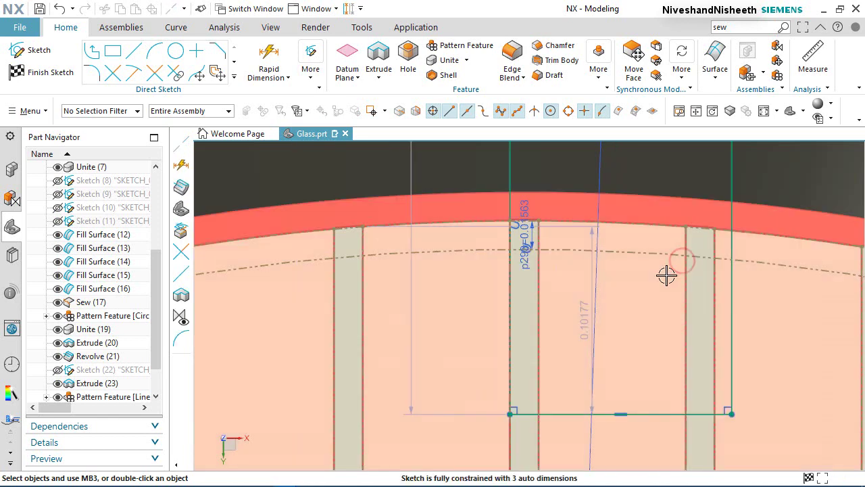
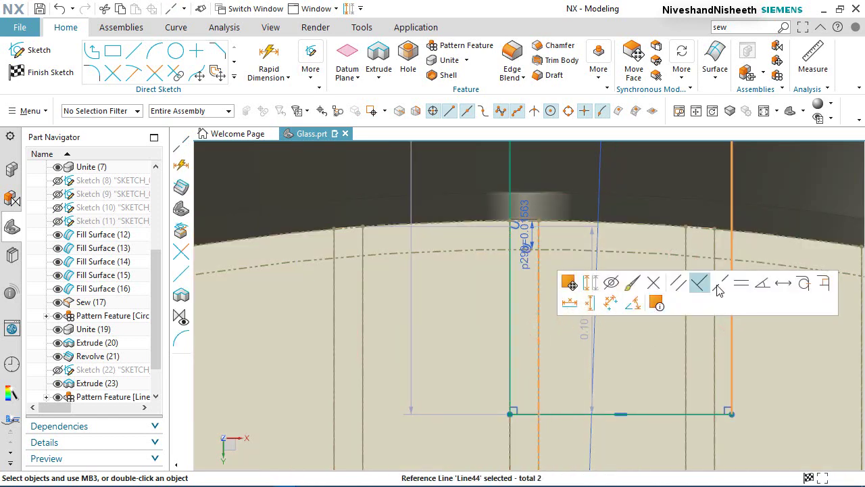
pyautogui.click(721, 284)
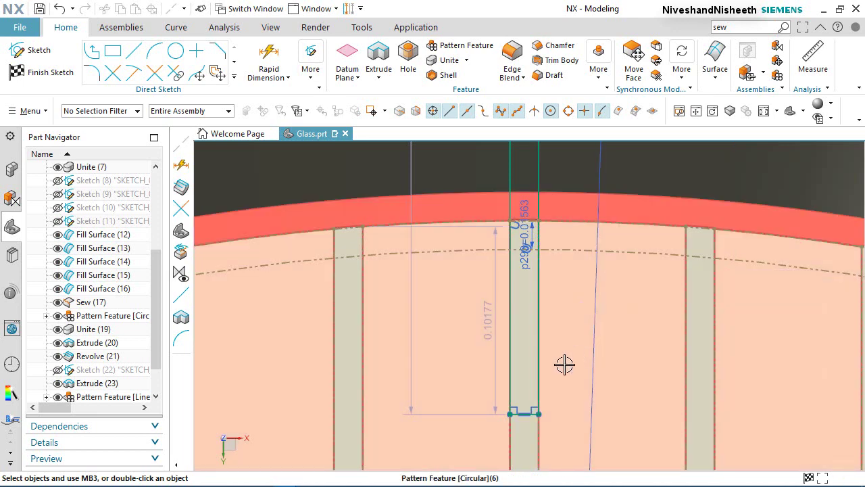
pyautogui.scroll(-5, 476, 402)
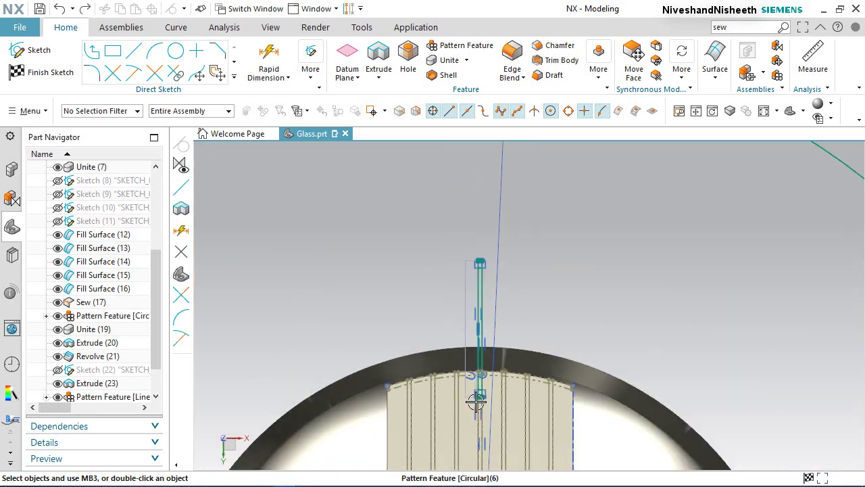
# - Make the rectangle's outer short side tangent to the large circle, and convert that circle to a reference curve
pyautogui.scroll(6, 479, 293)
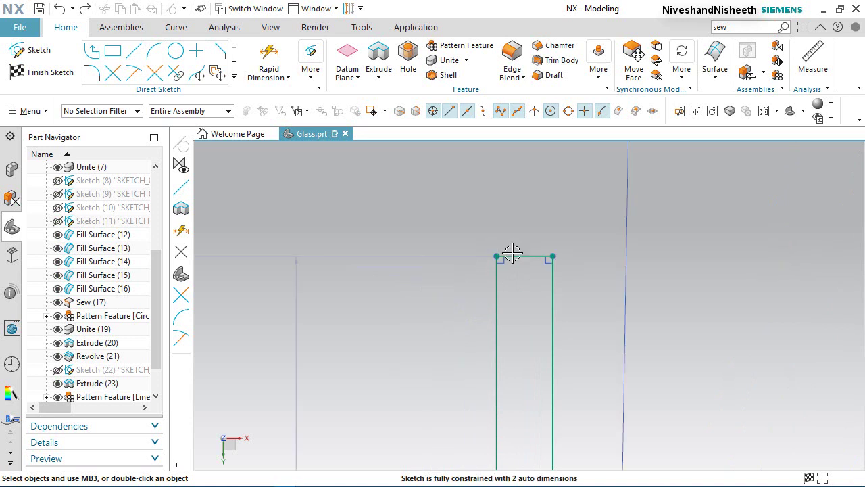
pyautogui.click(513, 256)
pyautogui.scroll(-5, 500, 328)
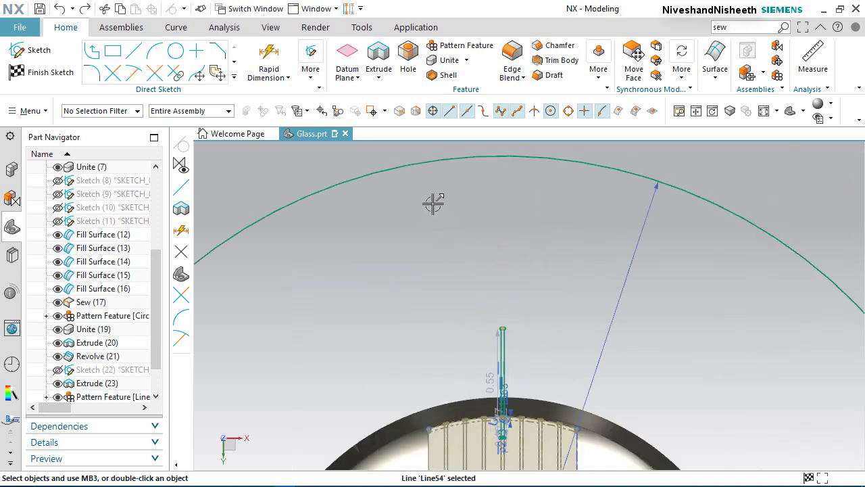
pyautogui.click(419, 162)
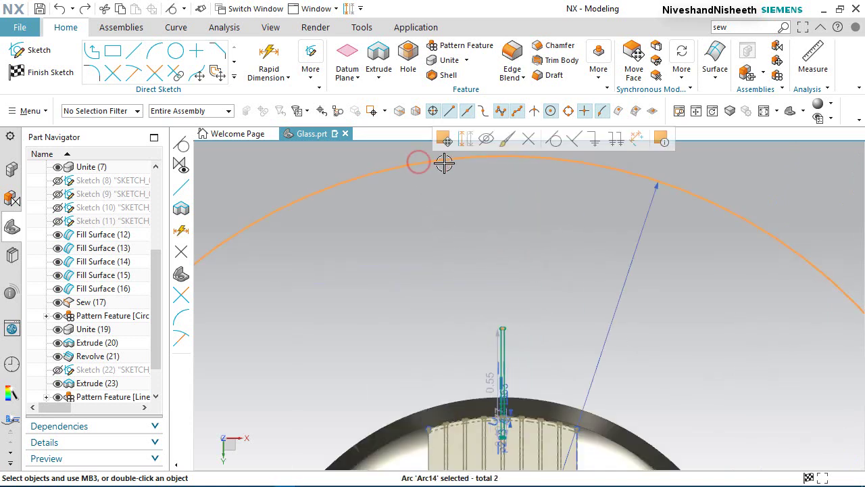
pyautogui.click(554, 141)
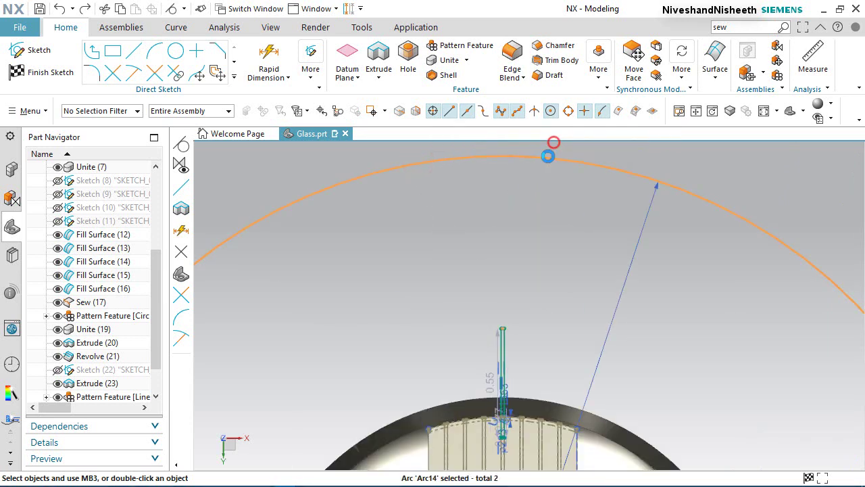
pyautogui.click(618, 169)
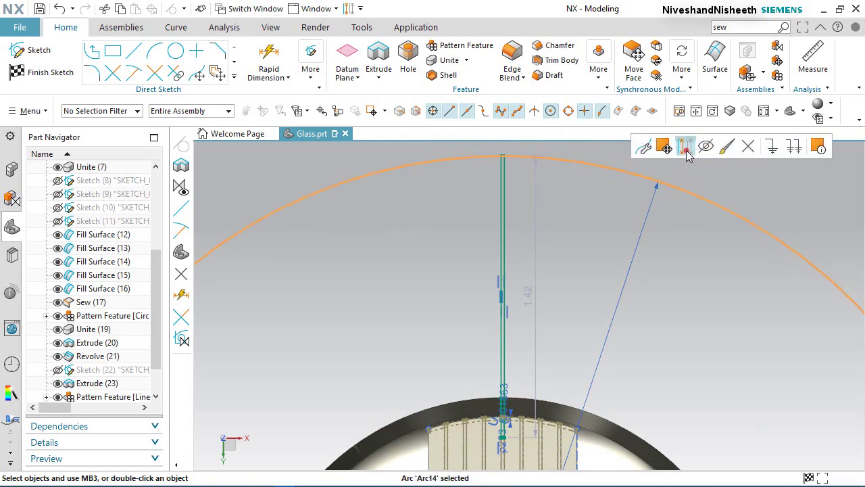
pyautogui.click(686, 149)
# - Trim away the part of the rectangle lying inside the offset reference arc, including its inner short side
pyautogui.scroll(5, 519, 454)
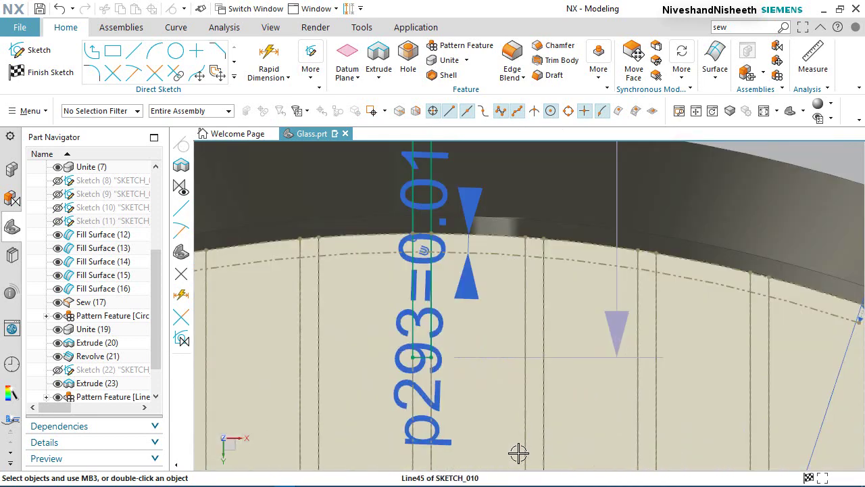
pyautogui.scroll(-4, 396, 358)
pyautogui.scroll(1, 421, 241)
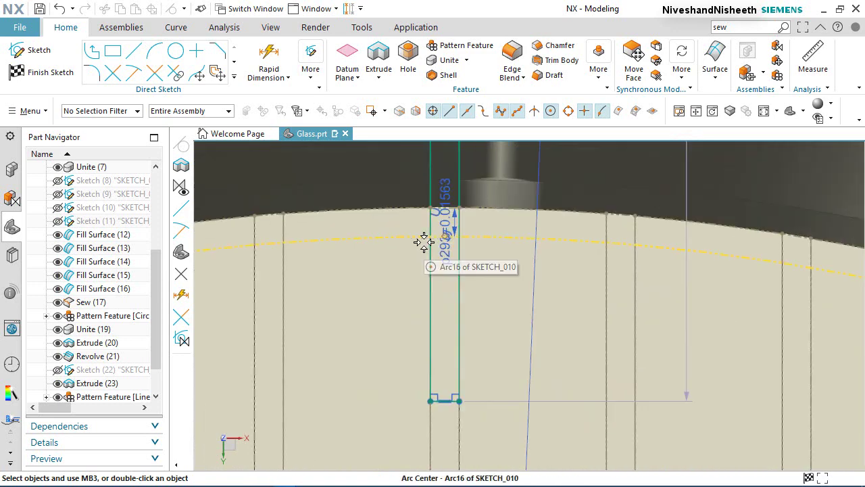
pyautogui.click(119, 79)
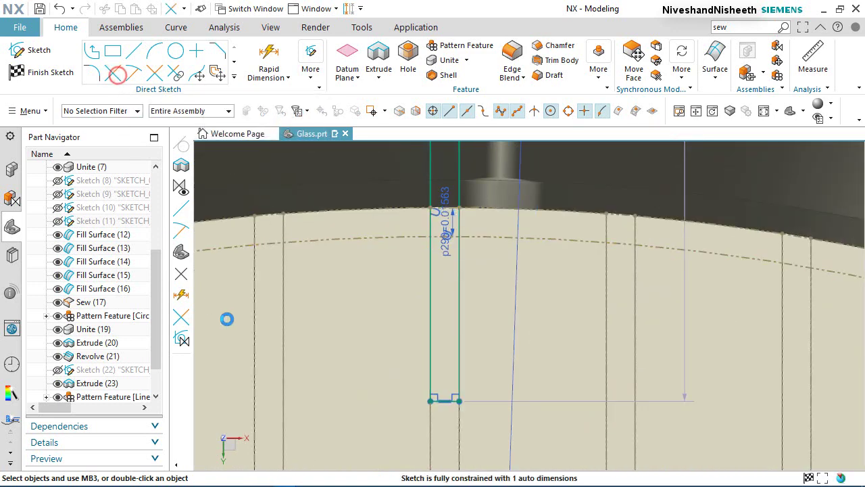
pyautogui.click(434, 275)
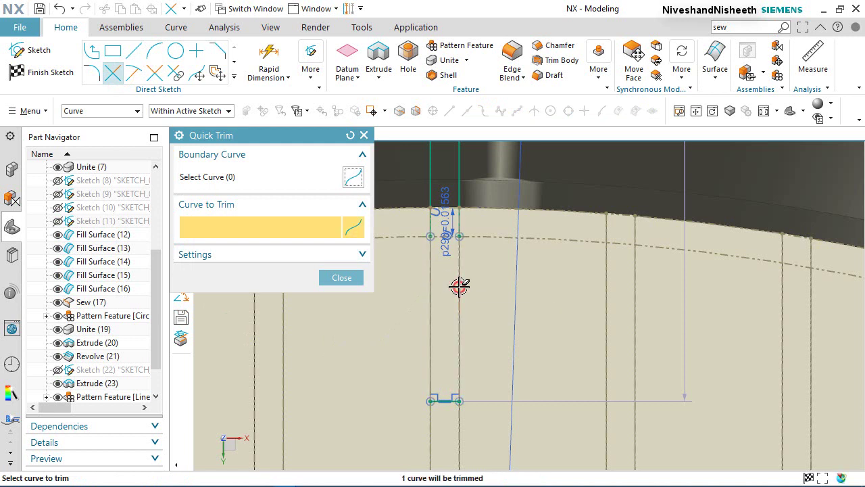
pyautogui.scroll(4, 451, 390)
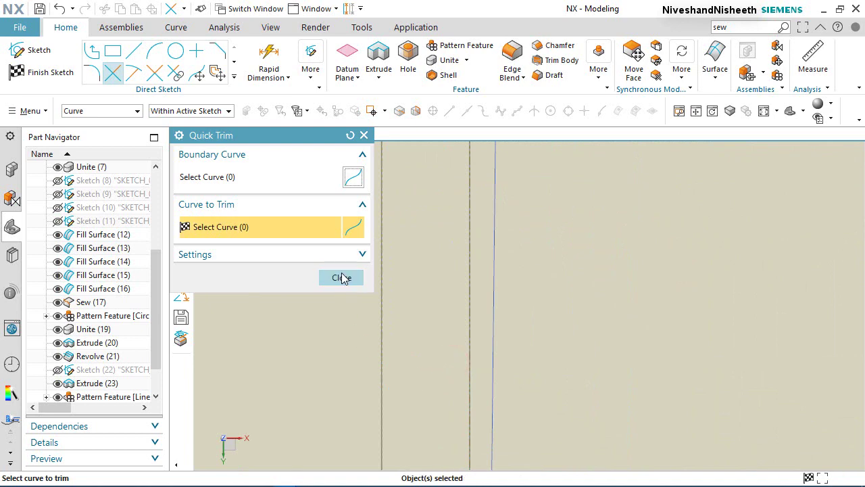
pyautogui.click(341, 279)
# - Close the strip's open inner end with an arc centred on the sketch origin, joining the trimmed endpoints of its long sides
pyautogui.scroll(-2, 367, 257)
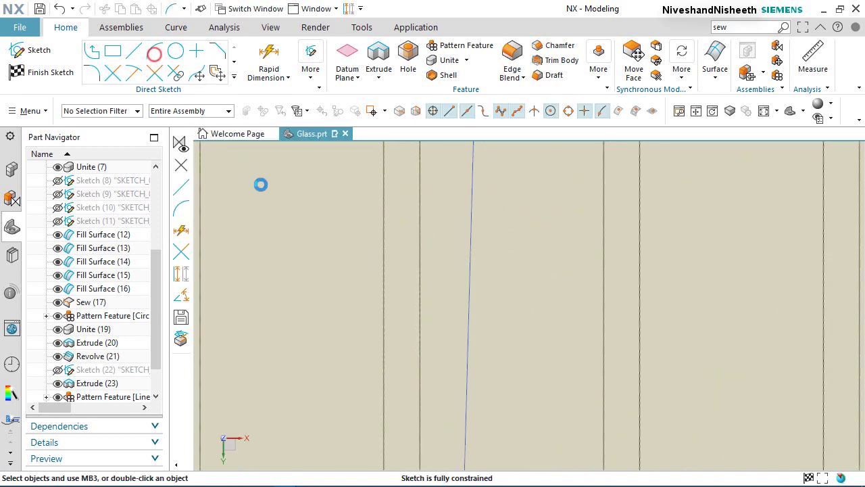
pyautogui.scroll(-5, 408, 226)
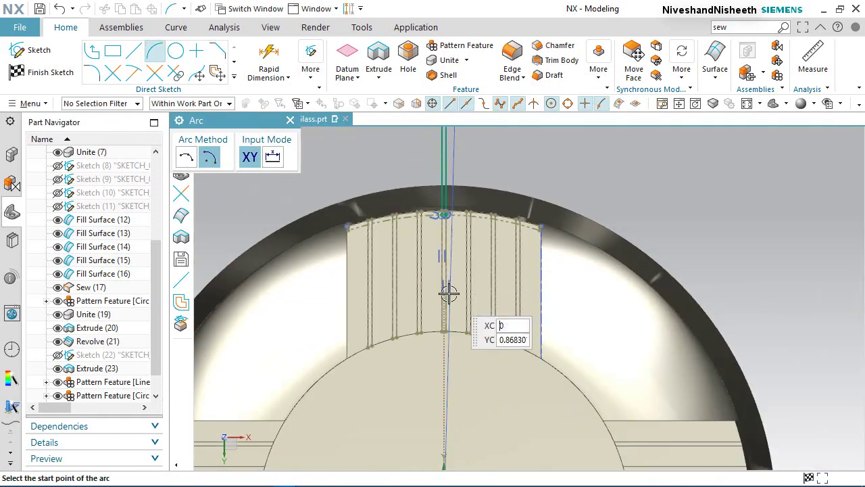
pyautogui.scroll(-2, 449, 293)
pyautogui.click(445, 433)
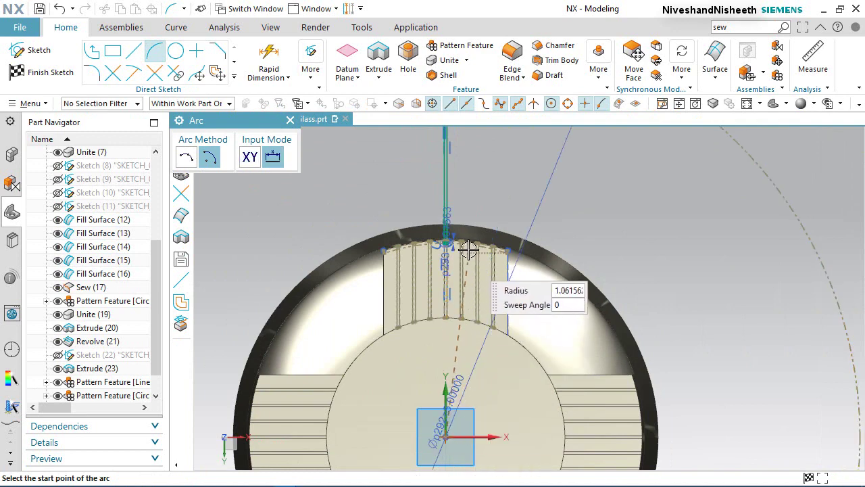
pyautogui.scroll(6, 469, 250)
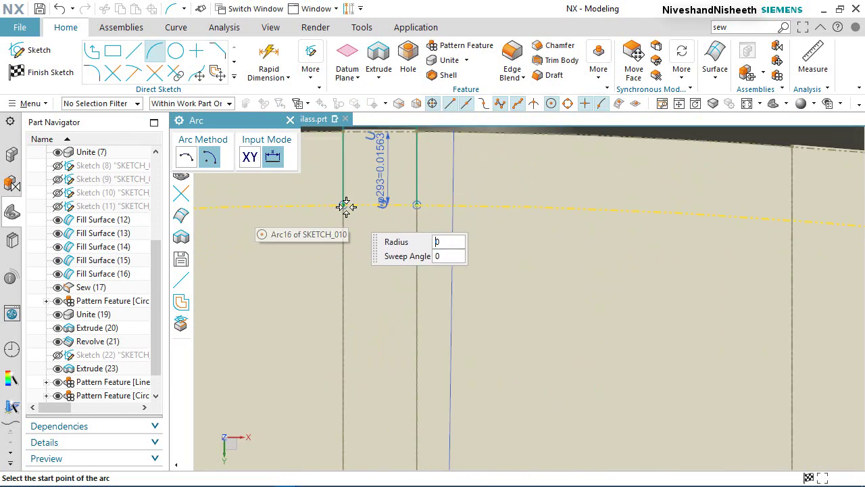
pyautogui.click(342, 204)
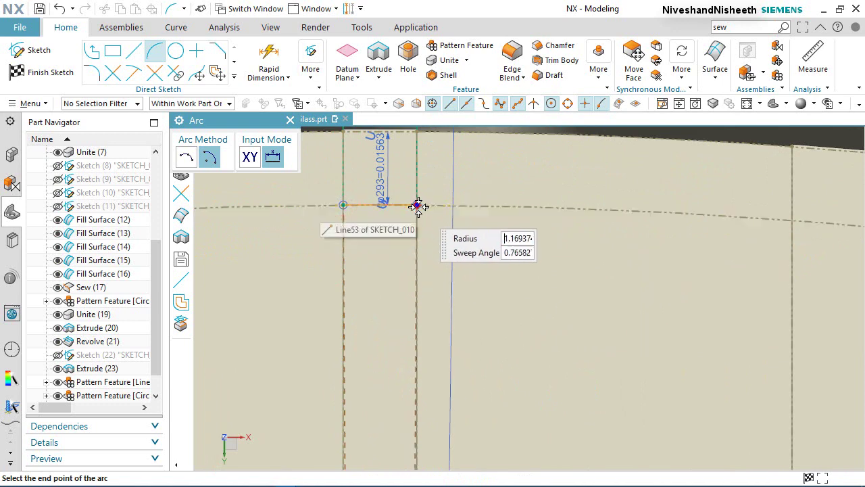
pyautogui.click(416, 203)
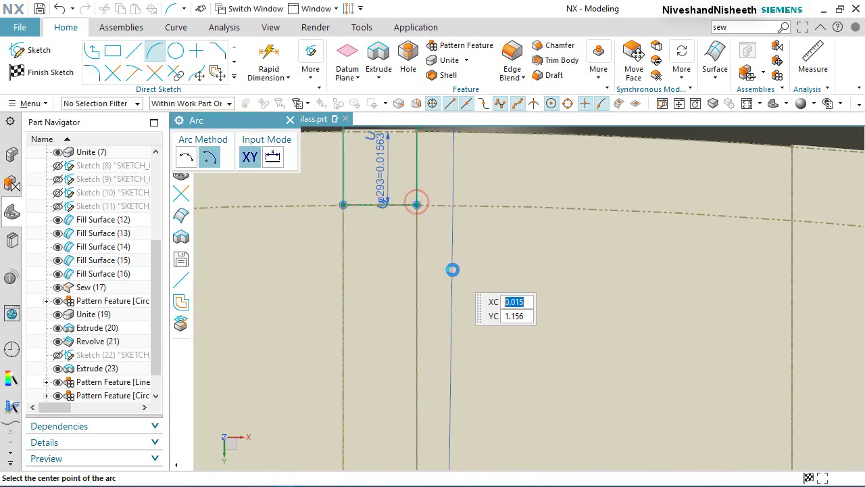
pyautogui.press('Escape')
# - Draw an upright rectangle about 0.33 in long and 0.075 in wide across the foot's outer edge, near the first groove on the negative X side
pyautogui.scroll(-5, 454, 269)
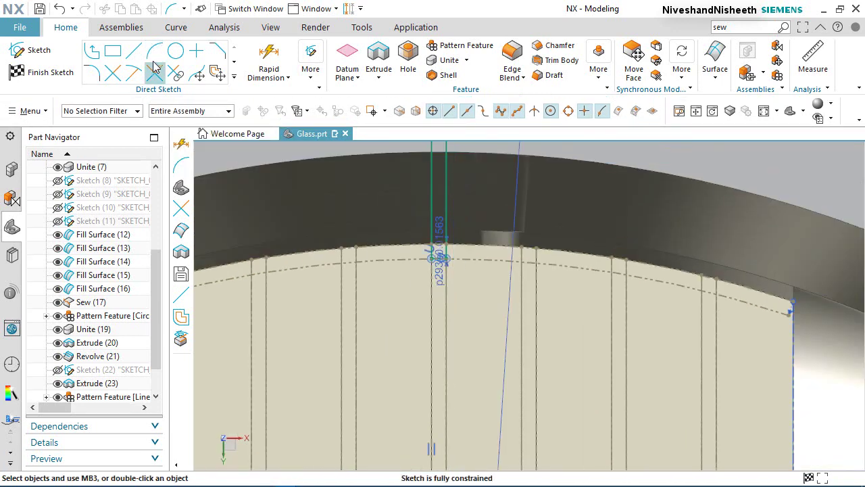
pyautogui.click(114, 57)
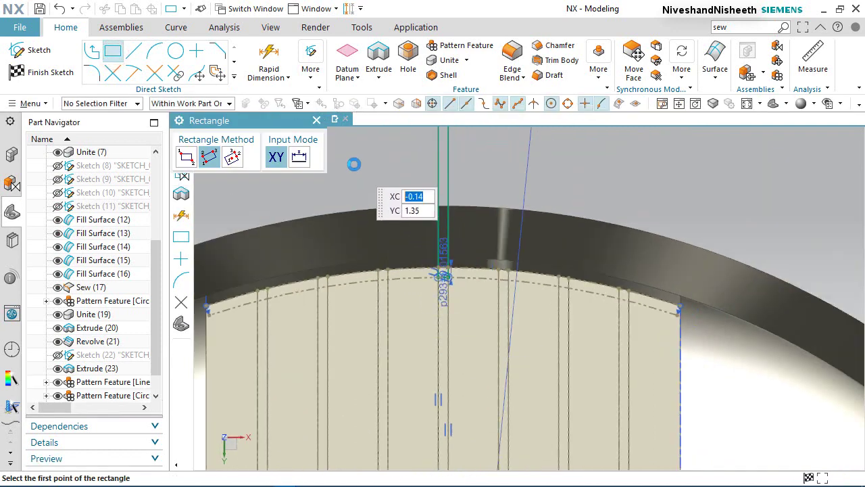
pyautogui.click(379, 278)
pyautogui.click(359, 365)
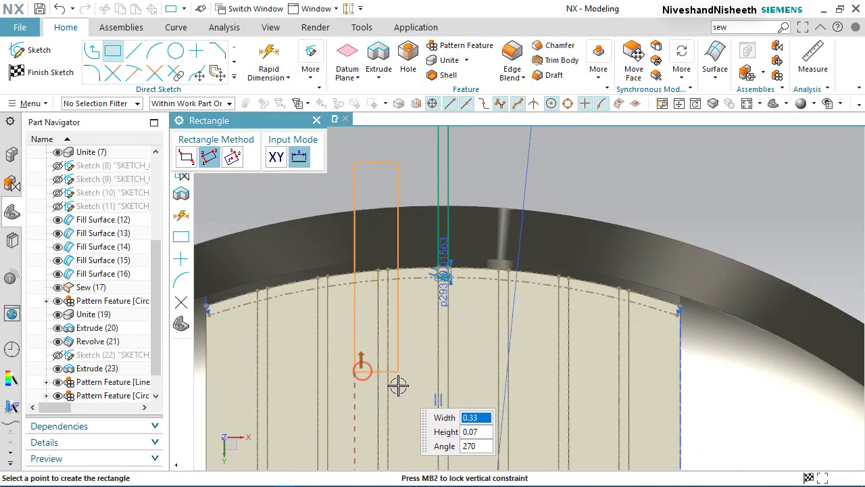
pyautogui.click(400, 385)
pyautogui.press('Escape')
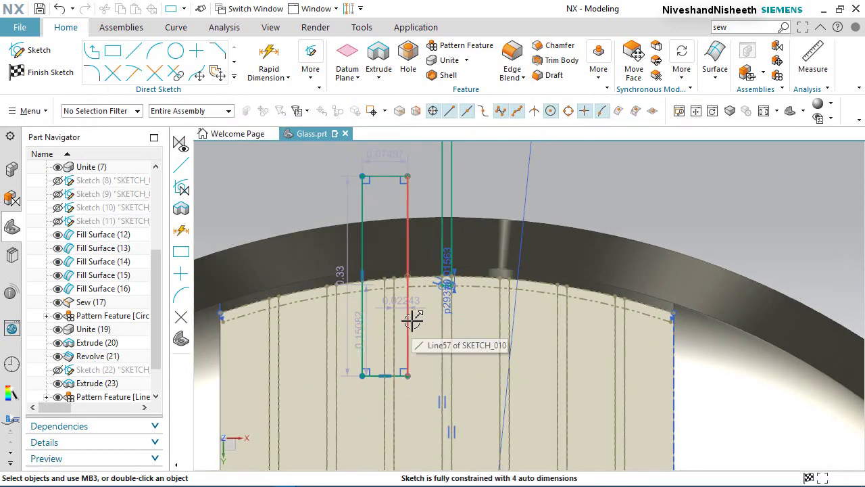
# - Make the new rectangle's two long sides collinear with the projected reference edges of the groove beside the middle one
pyautogui.click(399, 326)
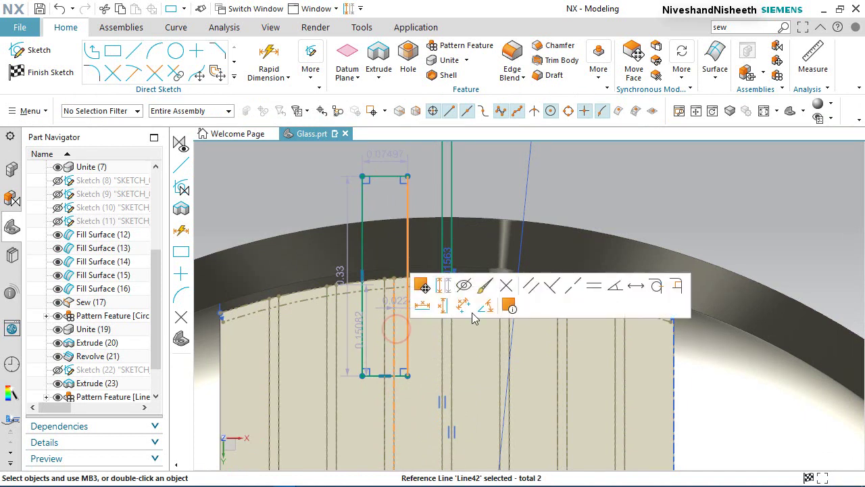
pyautogui.moveTo(372, 339); pyautogui.dragTo(363, 333)
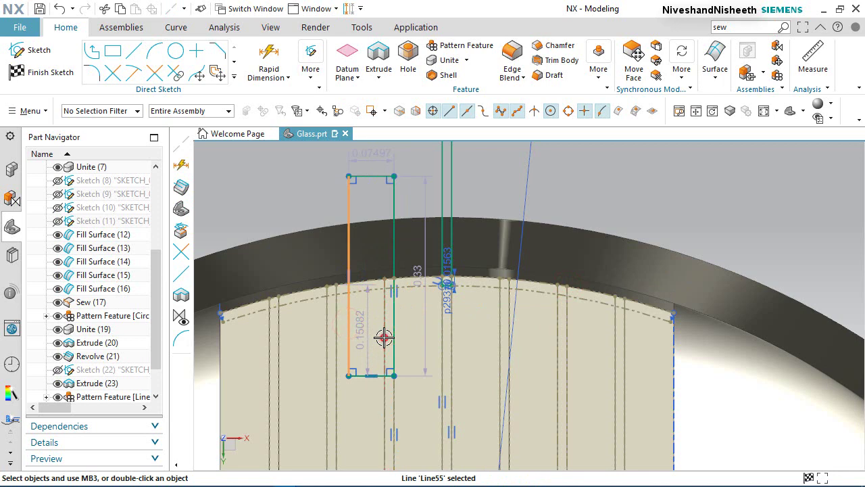
pyautogui.click(383, 337)
pyautogui.click(560, 301)
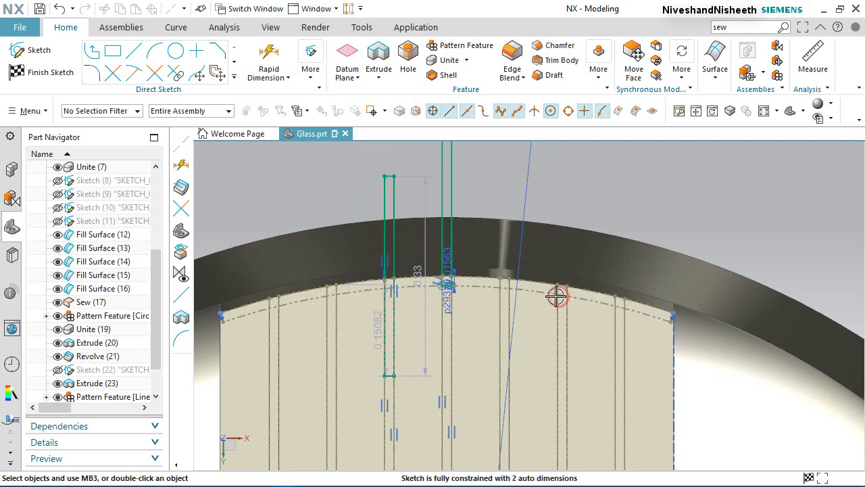
# - Trim the rectangle left of the central strip at the inner dashed reference arc, removing its two lower side portions and its bottom edge
pyautogui.scroll(-2, 383, 334)
pyautogui.scroll(-2, 379, 320)
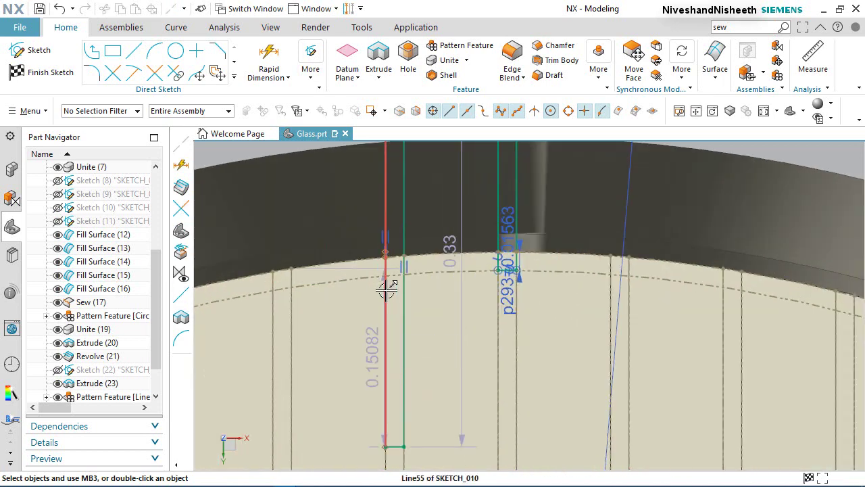
pyautogui.press('t')
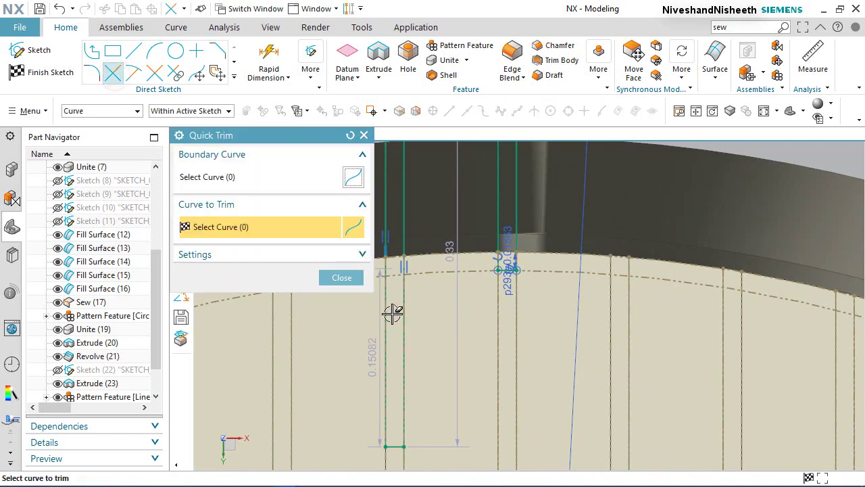
pyautogui.click(388, 315)
pyautogui.click(403, 318)
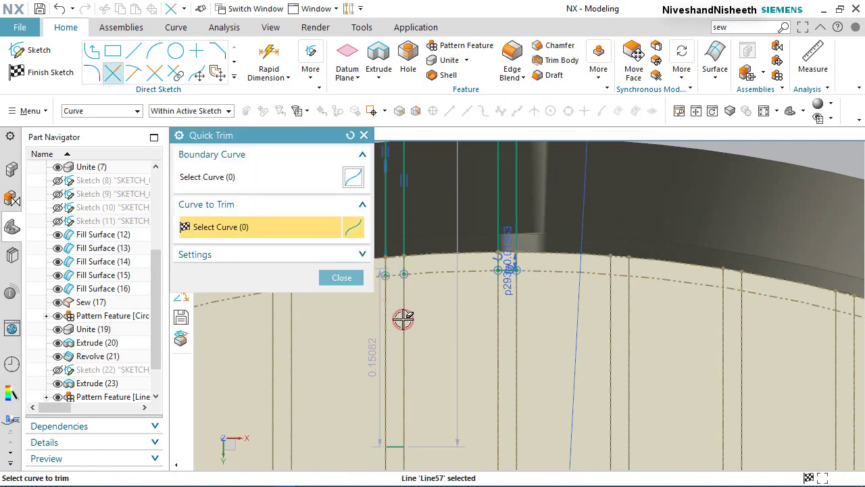
pyautogui.scroll(4, 393, 460)
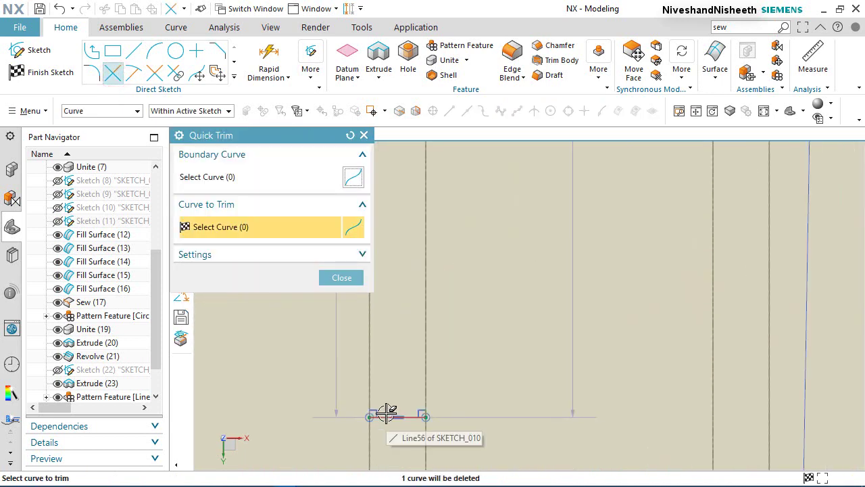
pyautogui.click(384, 417)
pyautogui.scroll(-5, 451, 446)
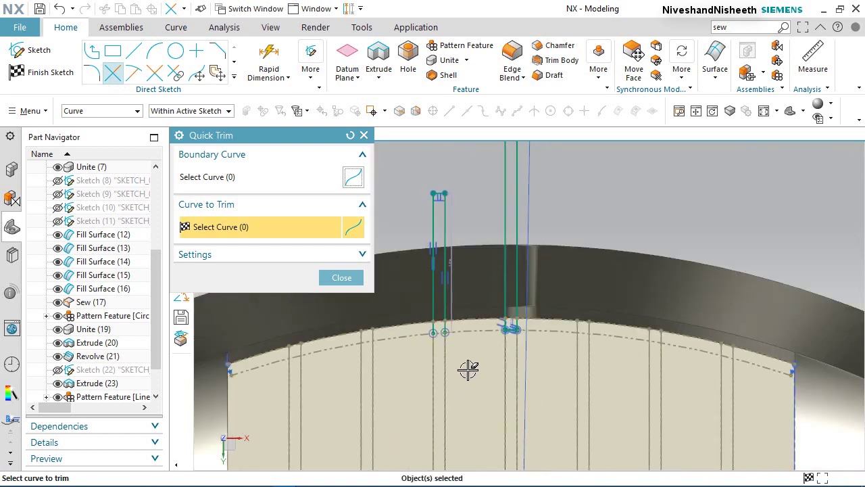
pyautogui.click(352, 283)
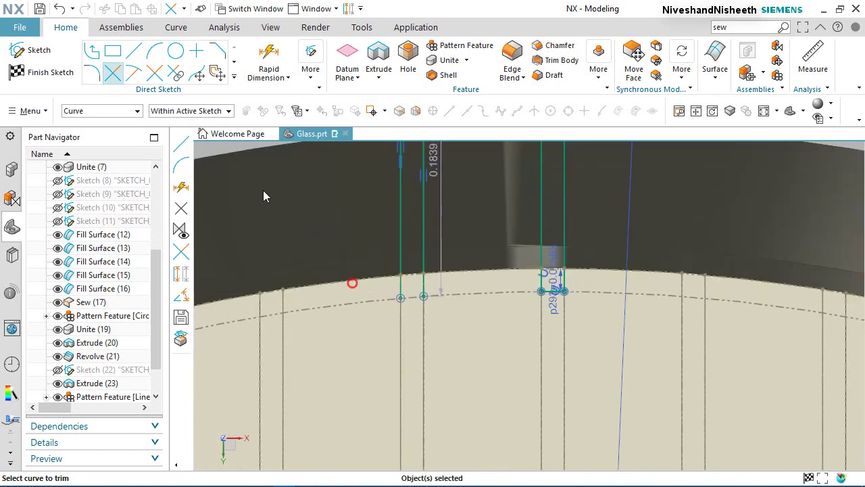
# - Close the trimmed strip's open lower end with an arc centred on the sketch origin, radius about 1.169, joining its two side endpoints
pyautogui.click(143, 51)
pyautogui.press('a')
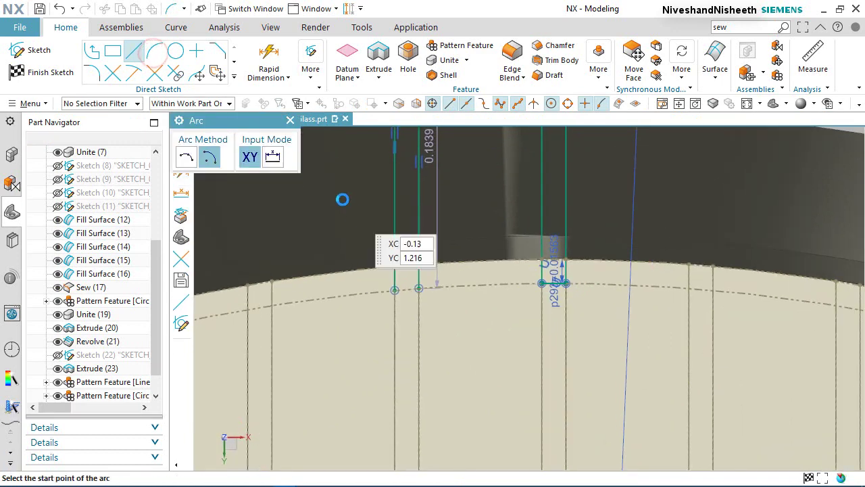
pyautogui.scroll(-5, 433, 298)
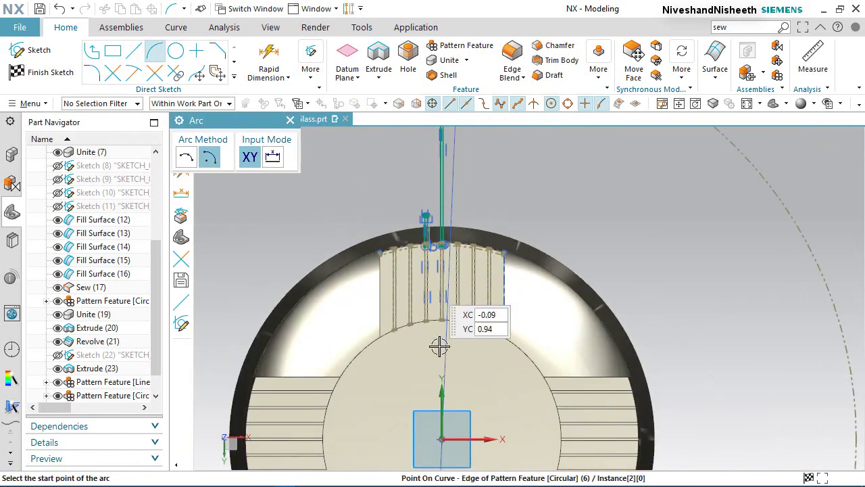
pyautogui.click(443, 439)
pyautogui.scroll(6, 418, 266)
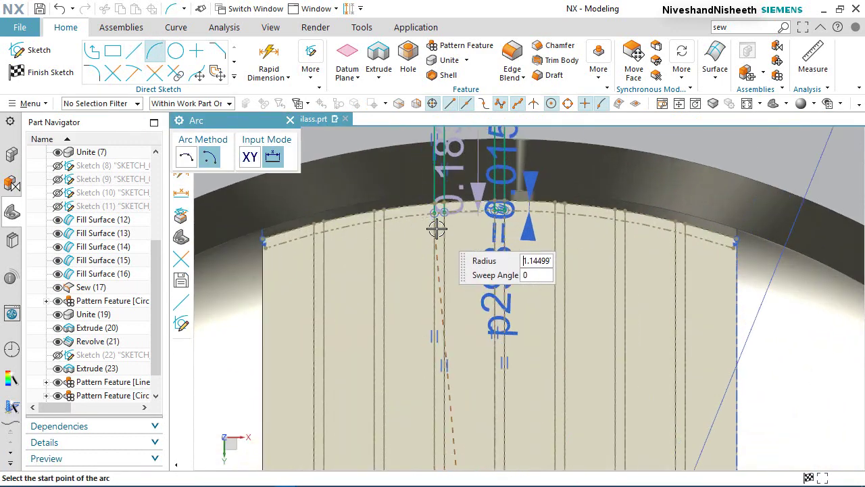
pyautogui.click(405, 207)
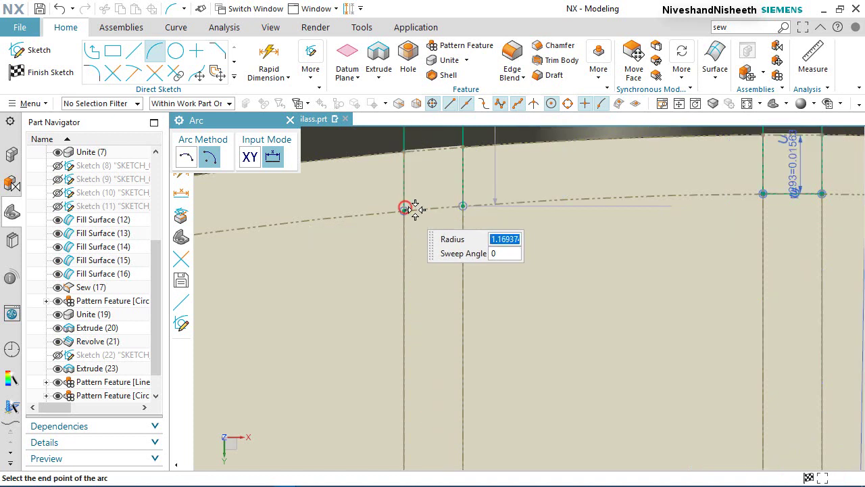
pyautogui.click(463, 202)
pyautogui.hotkey('ctrl', 'q')
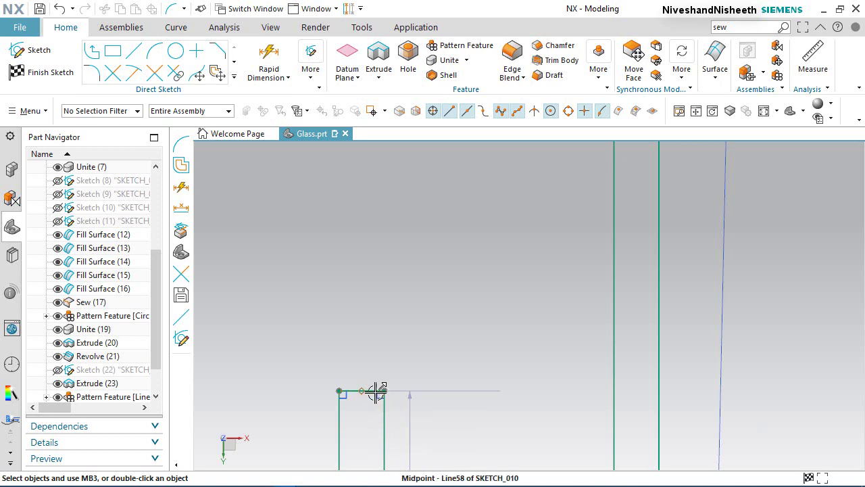
# - Make the short upper edge of the strip left of centre tangent to the large dashed outer reference arc
pyautogui.click(374, 391)
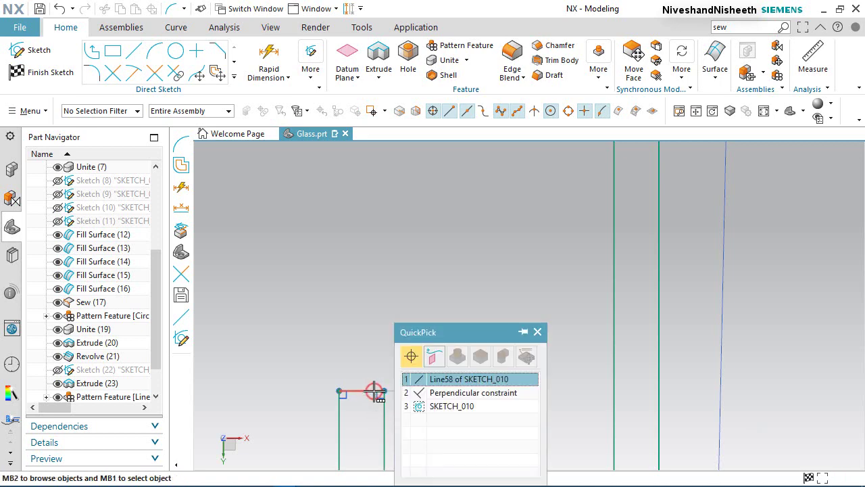
pyautogui.click(434, 379)
pyautogui.scroll(-5, 431, 376)
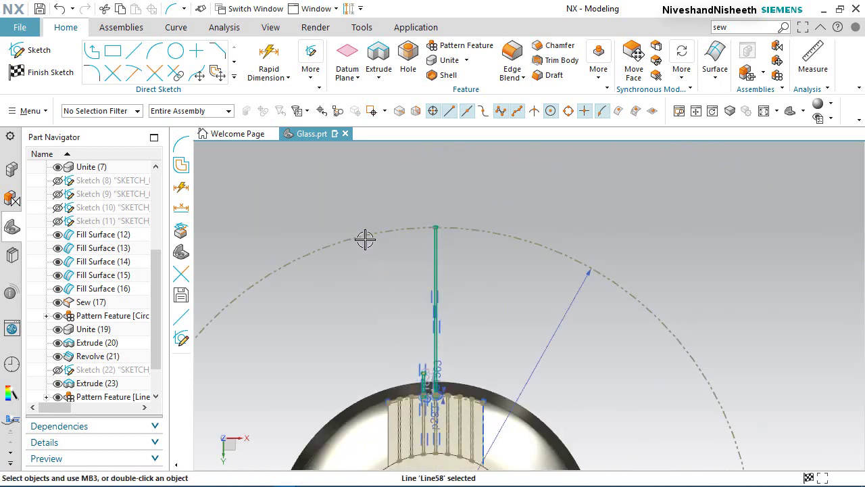
pyautogui.click(362, 235)
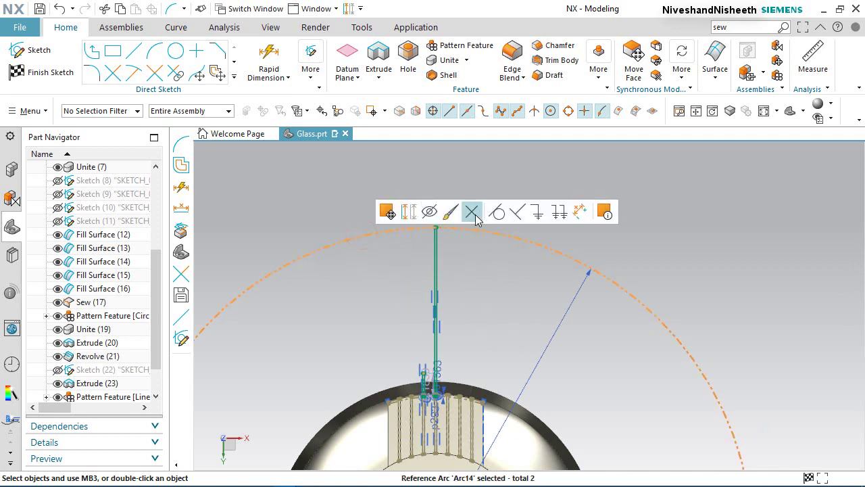
pyautogui.click(498, 214)
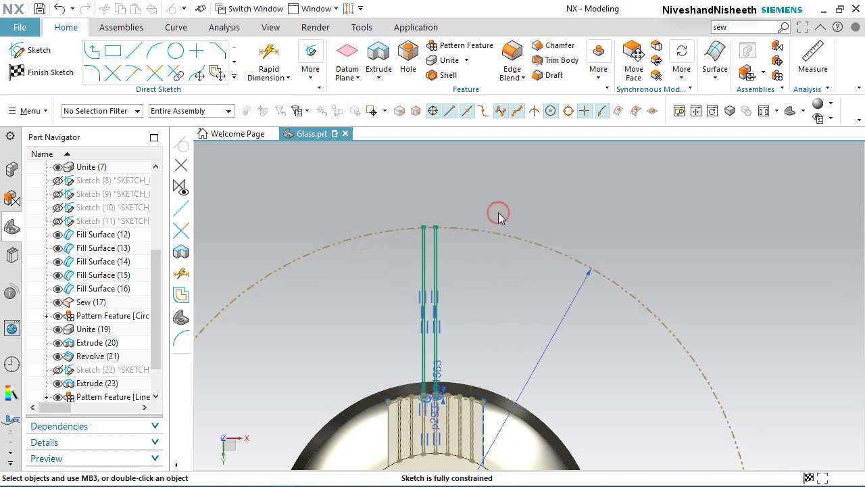
# - Draw a vertical three-point rectangle about 0.32 long and 0.023 wide, left of the two existing long strips, crossing the glass rim
pyautogui.click(112, 53)
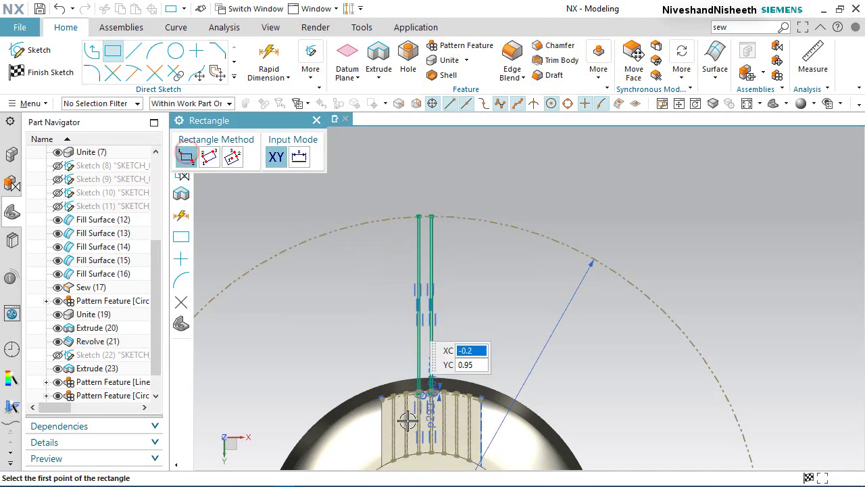
pyautogui.scroll(4, 405, 413)
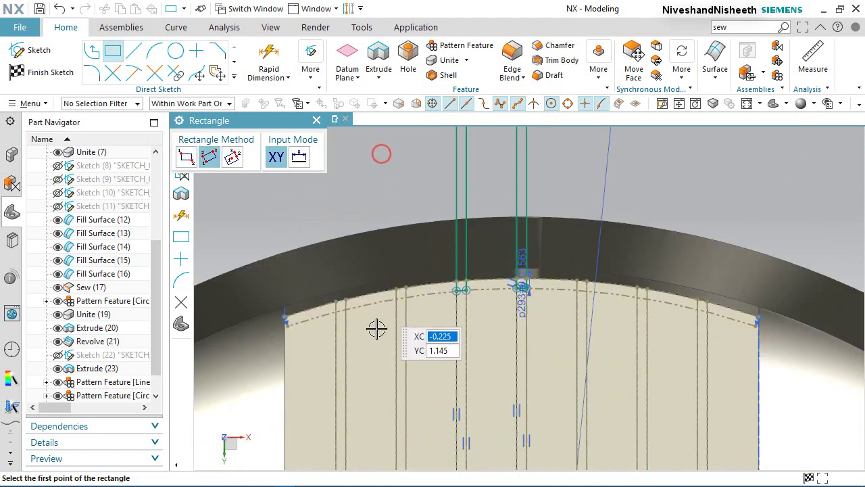
pyautogui.click(371, 168)
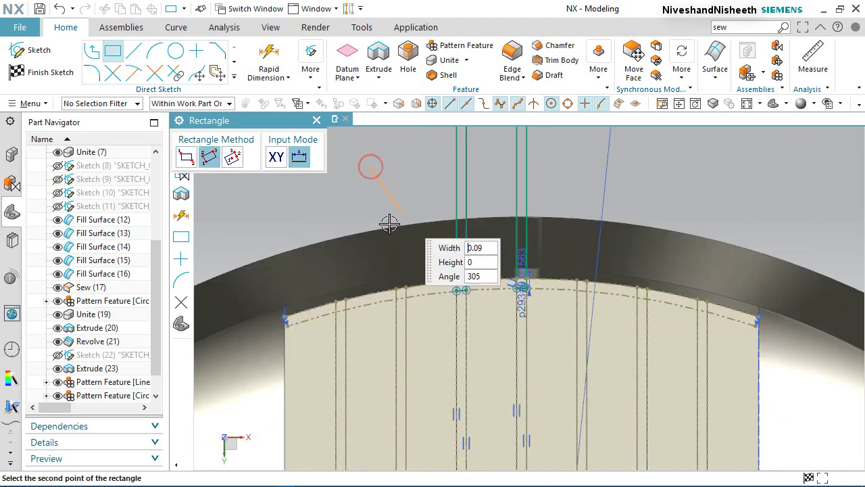
pyautogui.click(365, 369)
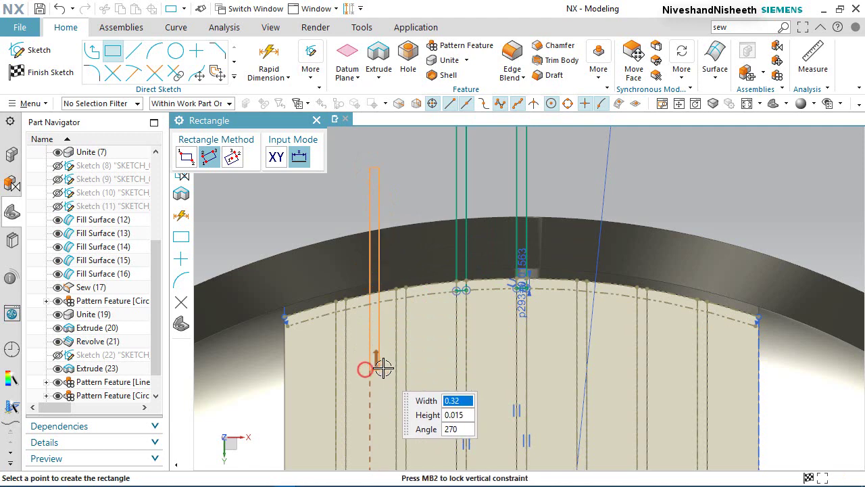
pyautogui.click(383, 365)
pyautogui.press('Escape')
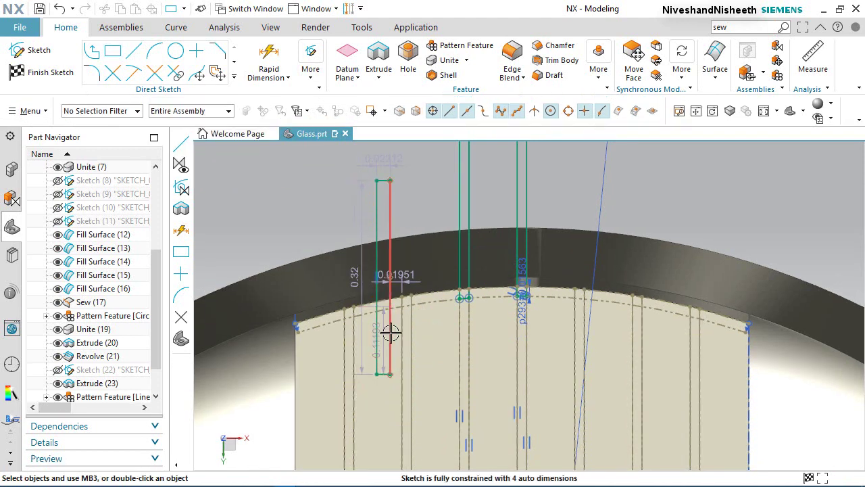
# - Make both long sides of the new rectangle collinear with the adjacent pair of dashed vertical reference lines
pyautogui.click(390, 333)
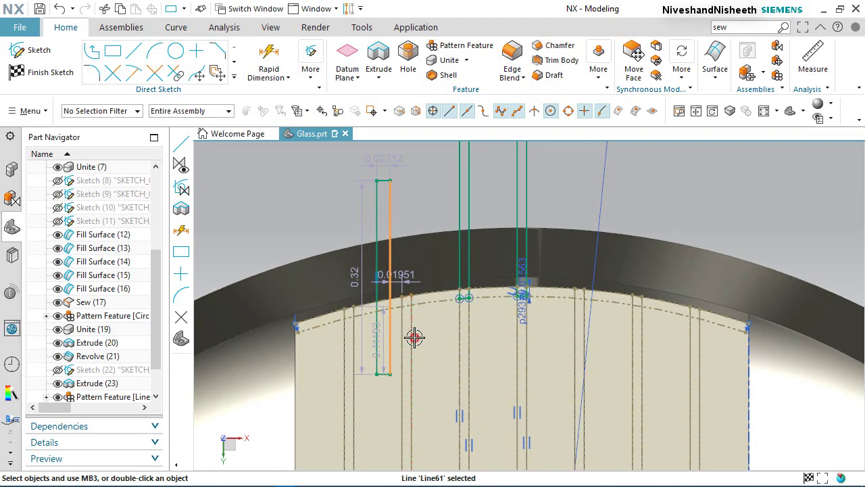
pyautogui.click(412, 338)
pyautogui.click(575, 297)
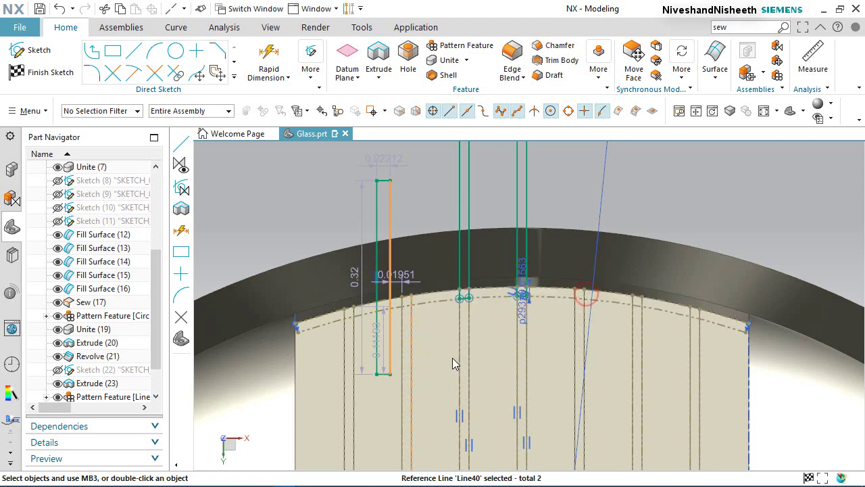
pyautogui.scroll(-3, 405, 341)
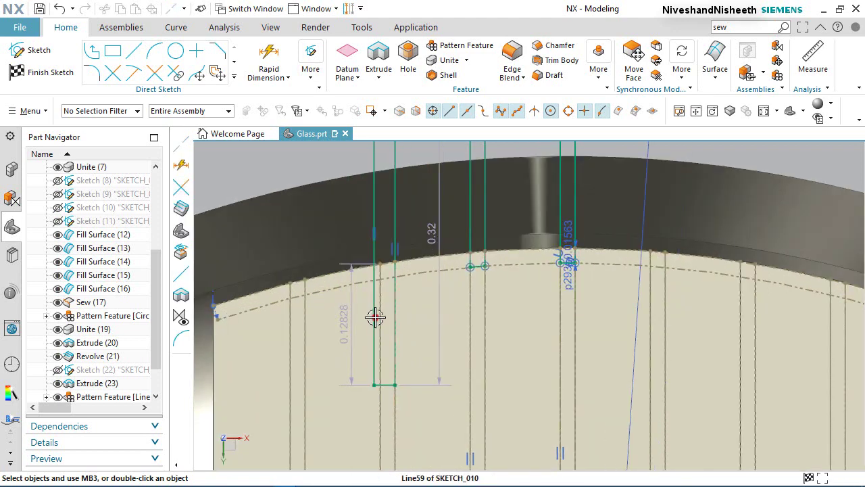
pyautogui.click(375, 317)
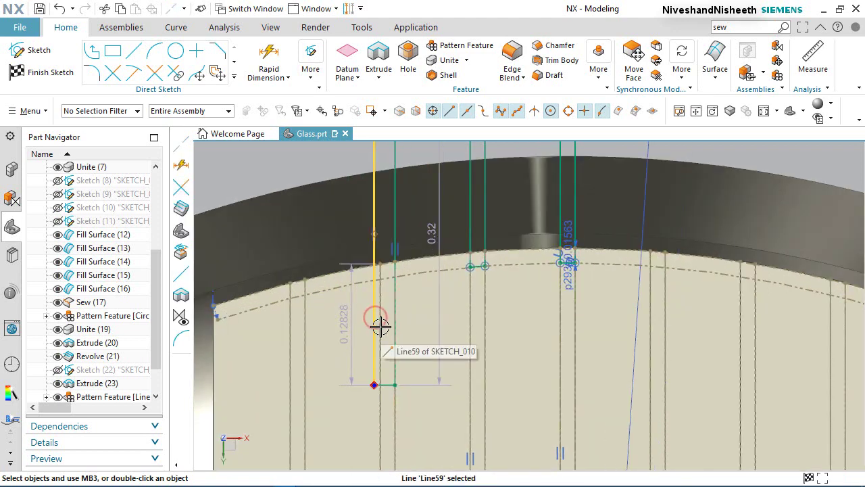
pyautogui.click(382, 414)
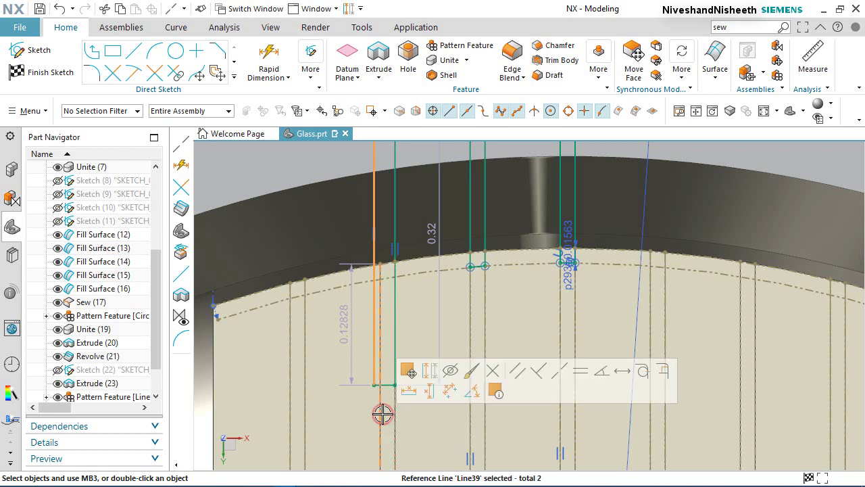
pyautogui.click(557, 373)
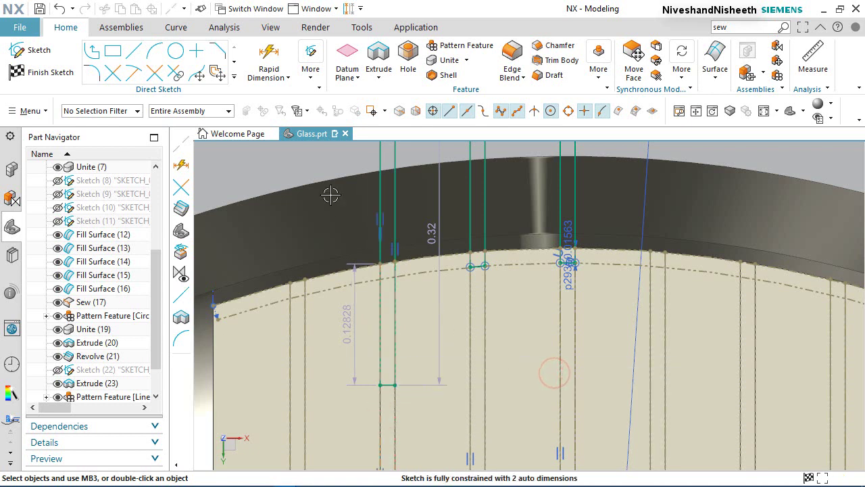
# - Trim the third strip's two sides below the inner dashed reference arc and remove its leftover bottom edge
pyautogui.press('t')
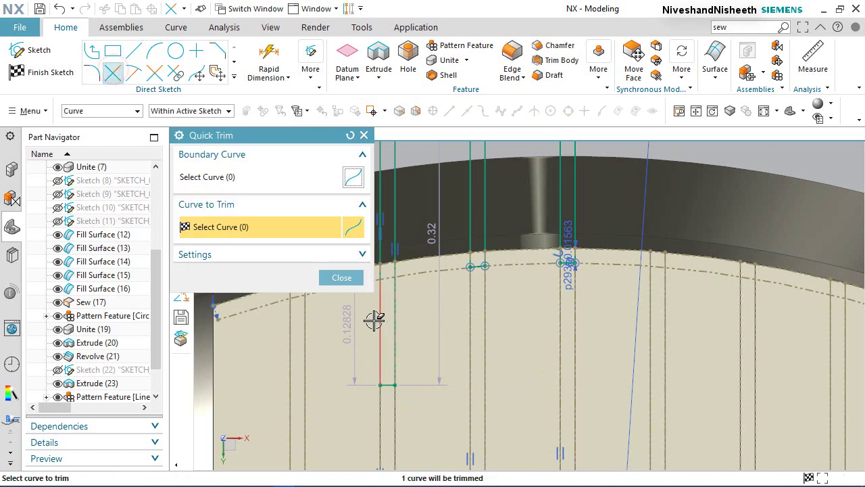
pyautogui.click(379, 319)
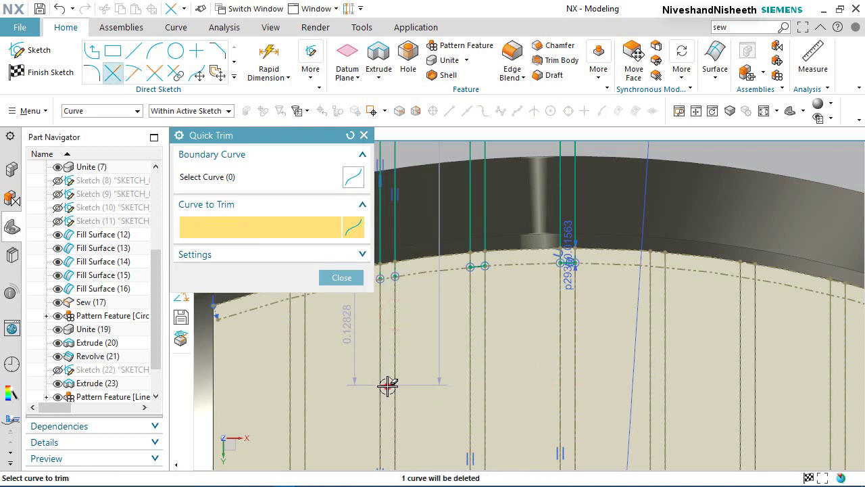
pyautogui.click(389, 384)
pyautogui.click(342, 278)
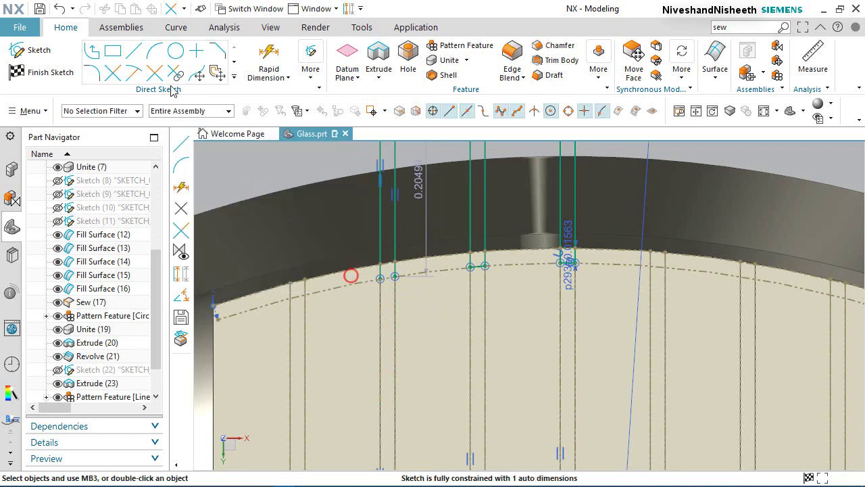
# - Join the lower endpoints of the third strip's sides with an origin-centred arc of radius about 1.169
pyautogui.click(155, 55)
pyautogui.scroll(-5, 386, 280)
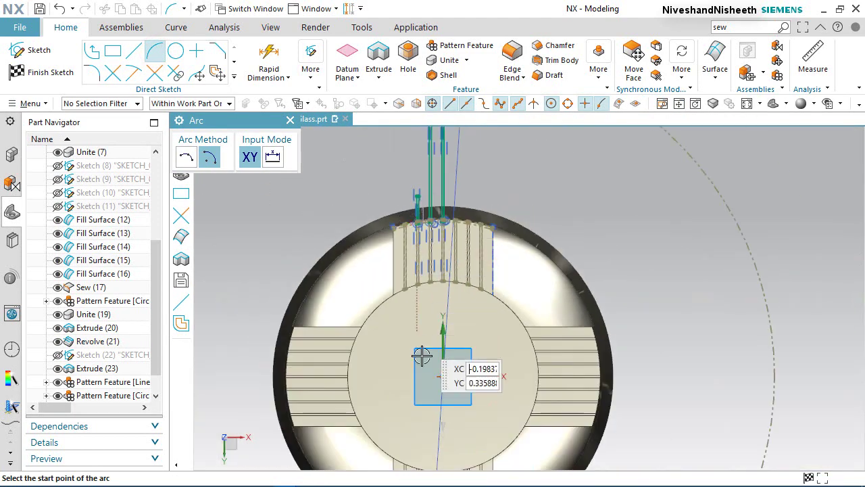
pyautogui.click(440, 372)
pyautogui.scroll(5, 406, 193)
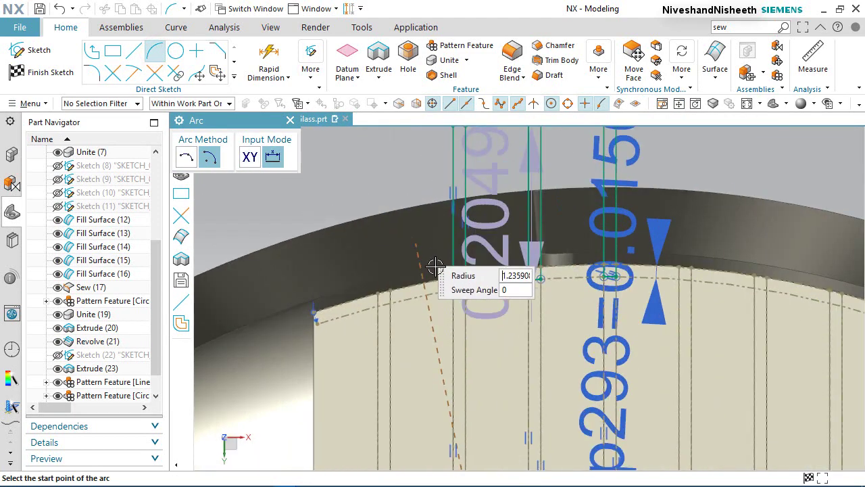
pyautogui.scroll(3, 434, 267)
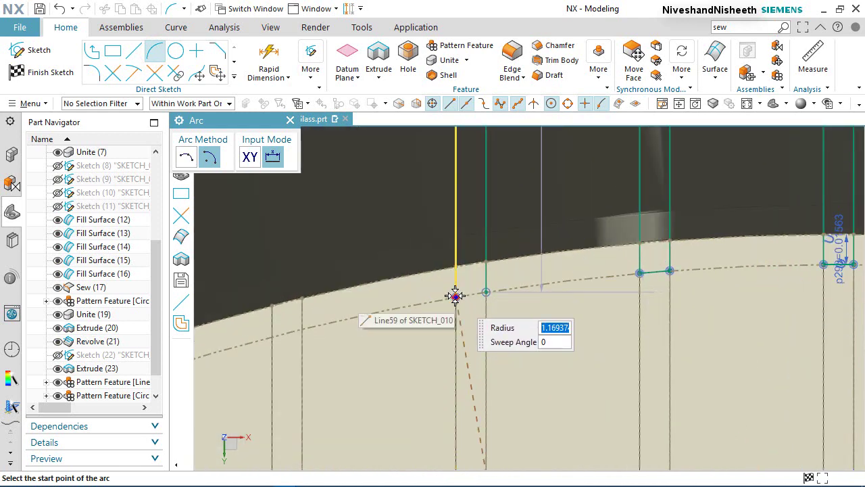
pyautogui.click(455, 295)
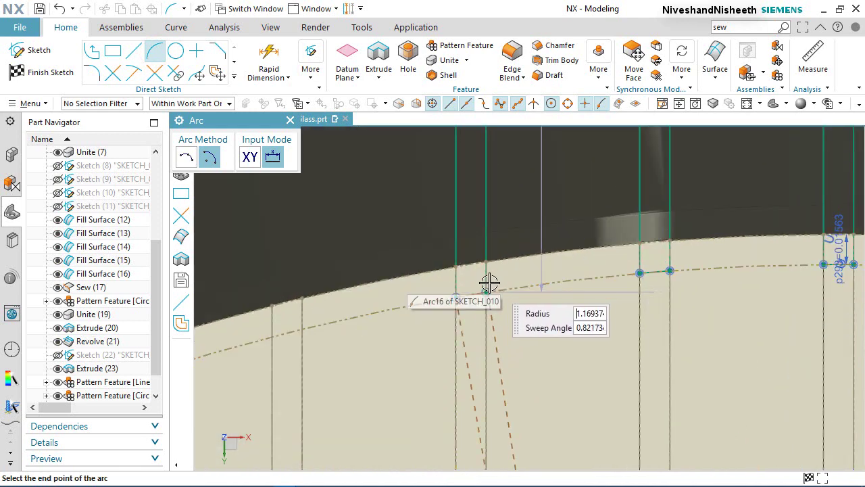
pyautogui.click(486, 291)
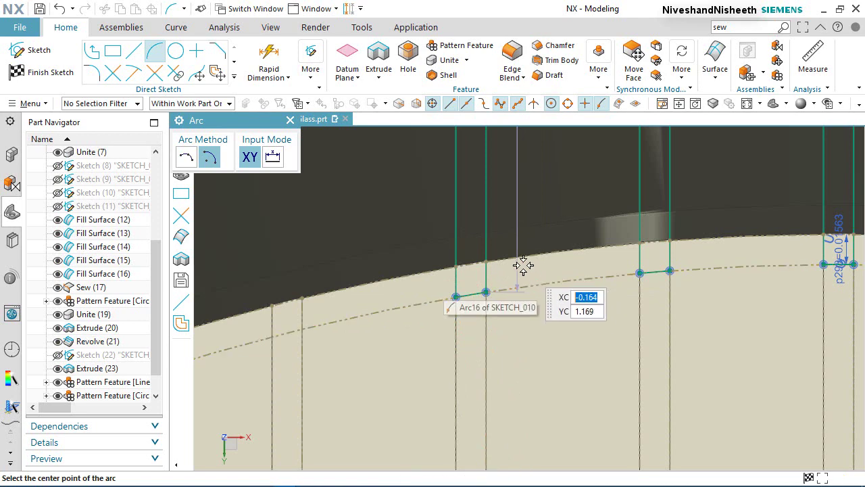
pyautogui.scroll(-5, 473, 325)
pyautogui.scroll(5, 473, 331)
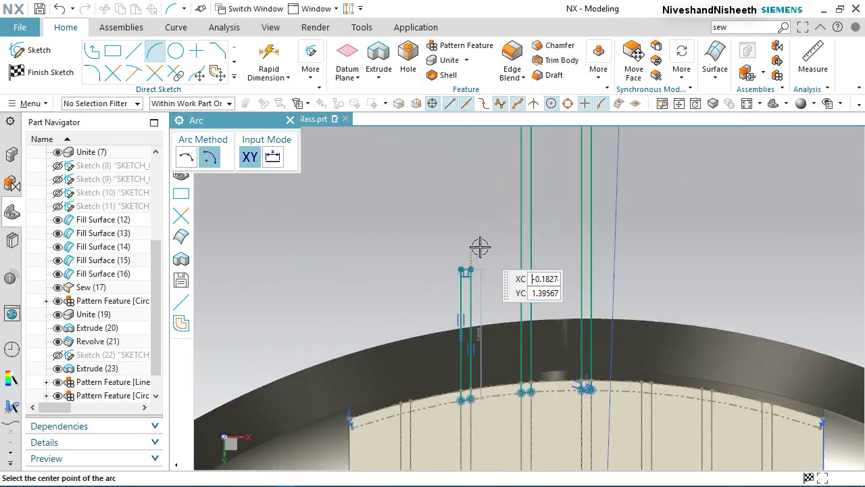
# - Make the third strip's short top edge tangent to the large outer reference arc
pyautogui.rightClick(458, 151)
pyautogui.click(498, 184)
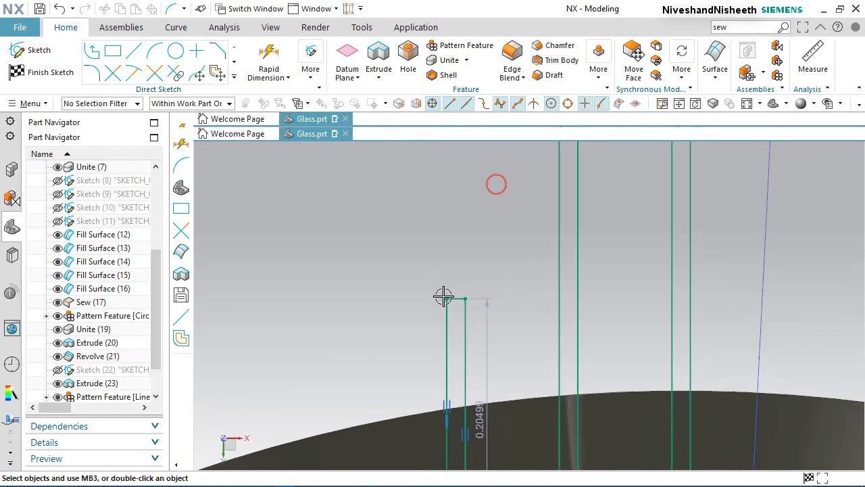
pyautogui.scroll(3, 452, 301)
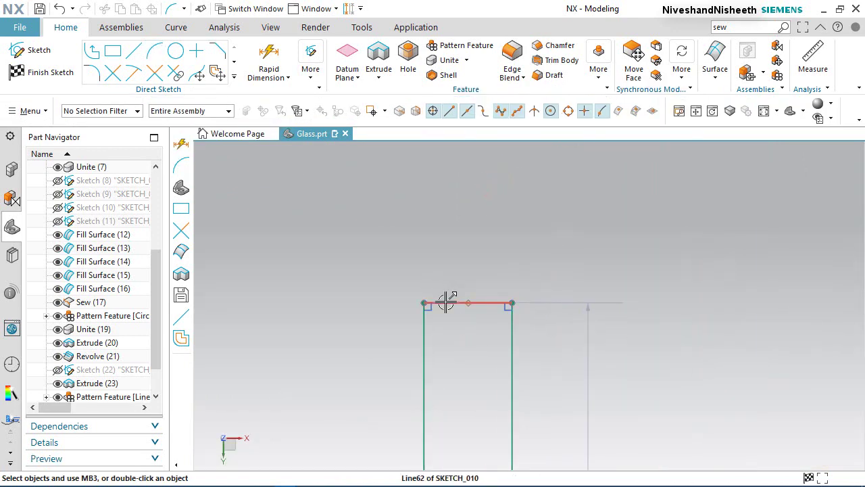
pyautogui.click(450, 303)
pyautogui.scroll(-5, 446, 318)
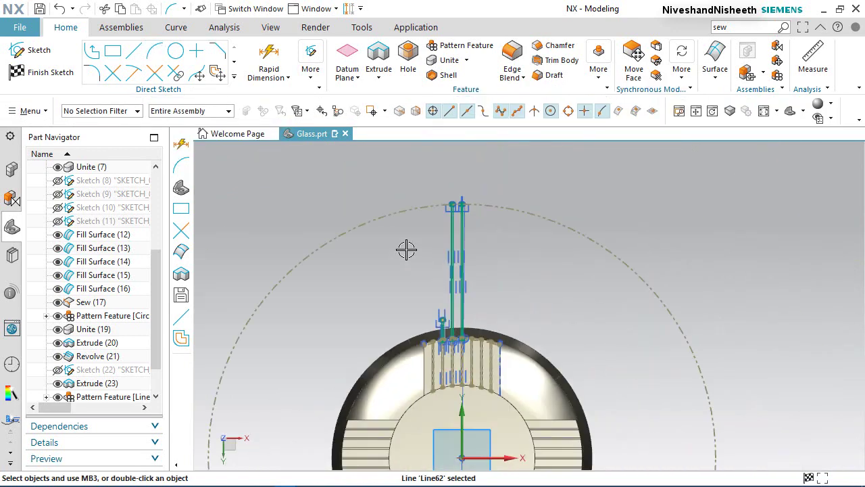
pyautogui.click(392, 210)
pyautogui.click(531, 189)
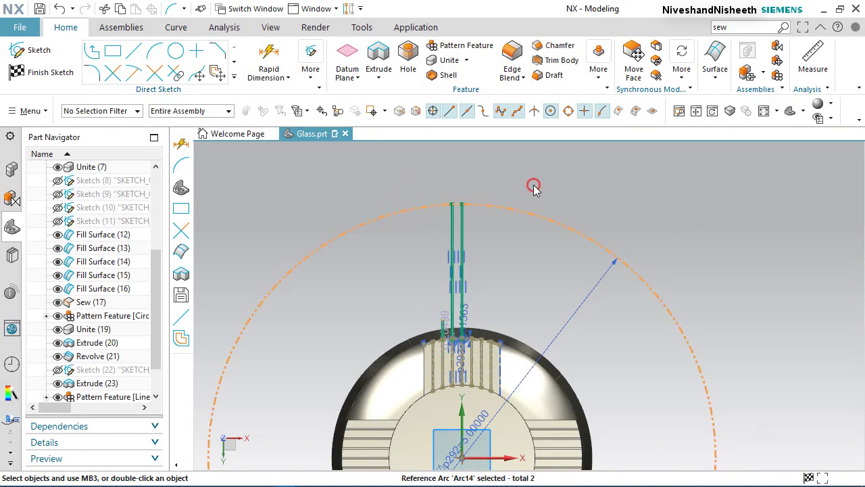
# - Draw a vertical three-point rectangle about 0.305 long and 0.016 wide, left of the three existing strips, crossing the glass rim
pyautogui.scroll(3, 440, 360)
pyautogui.scroll(2, 413, 420)
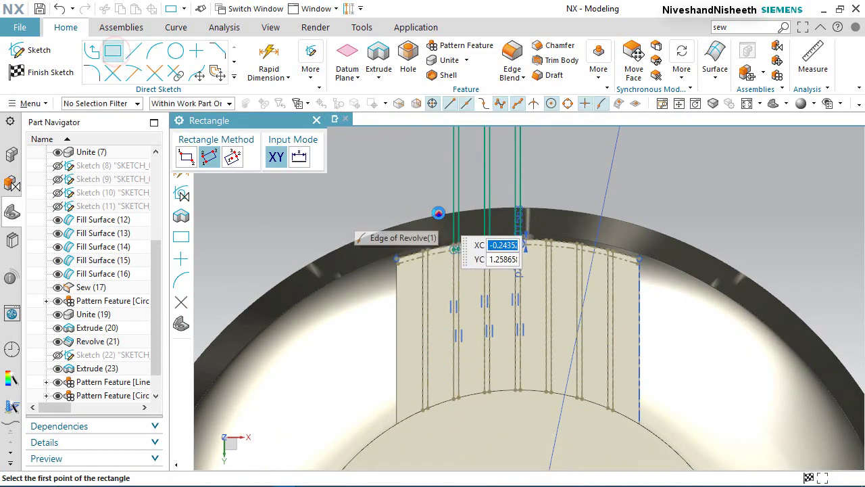
pyautogui.scroll(4, 380, 187)
pyautogui.click(406, 171)
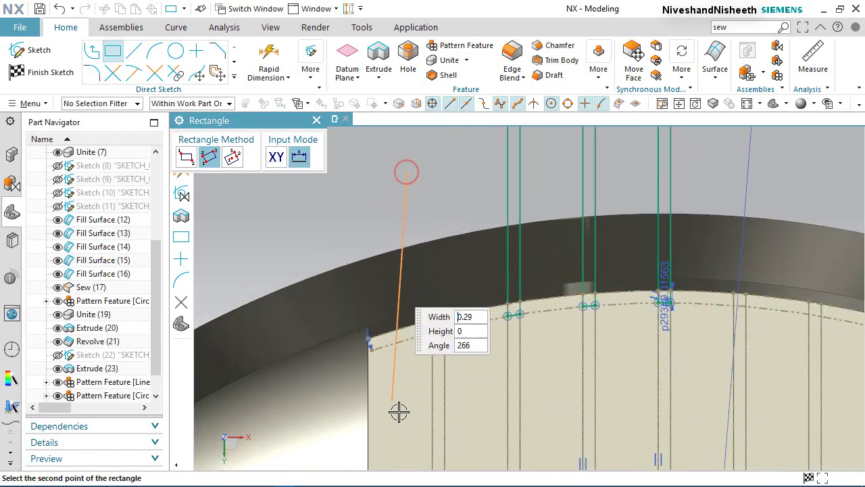
pyautogui.click(406, 410)
pyautogui.click(421, 405)
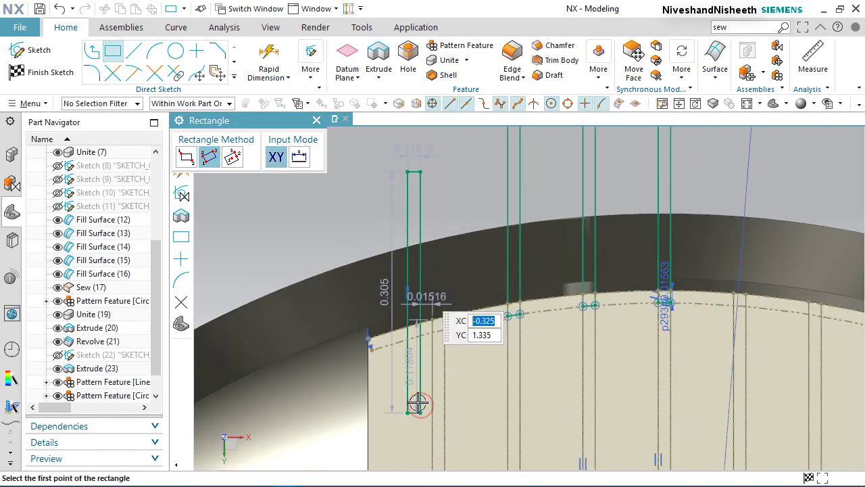
pyautogui.press('Escape')
# - Make both long sides of the fourth strip collinear with the adjacent pair of dashed vertical reference lines
pyautogui.click(449, 380)
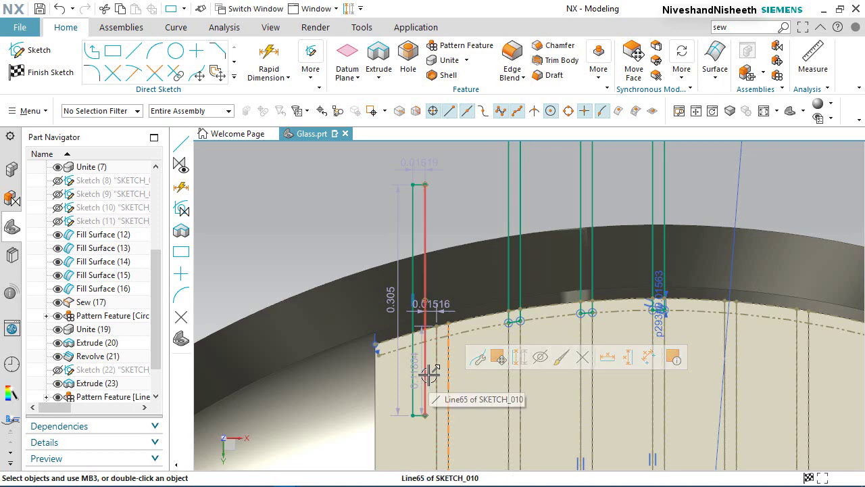
pyautogui.click(430, 374)
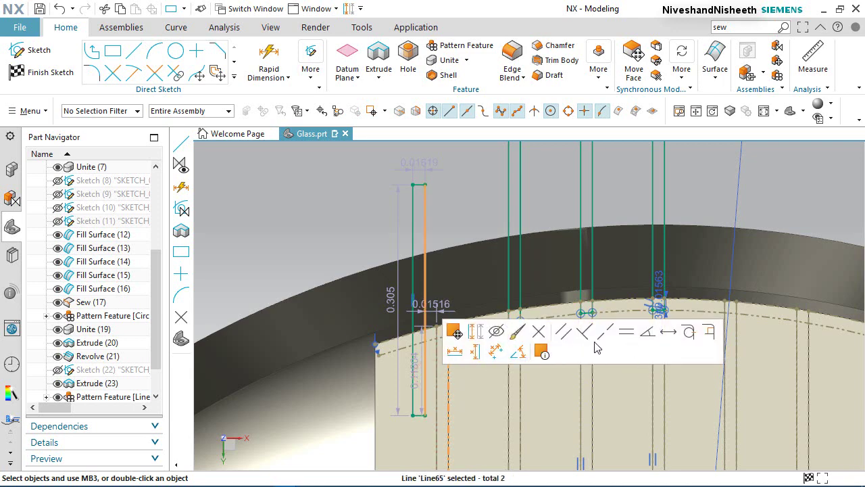
pyautogui.click(603, 334)
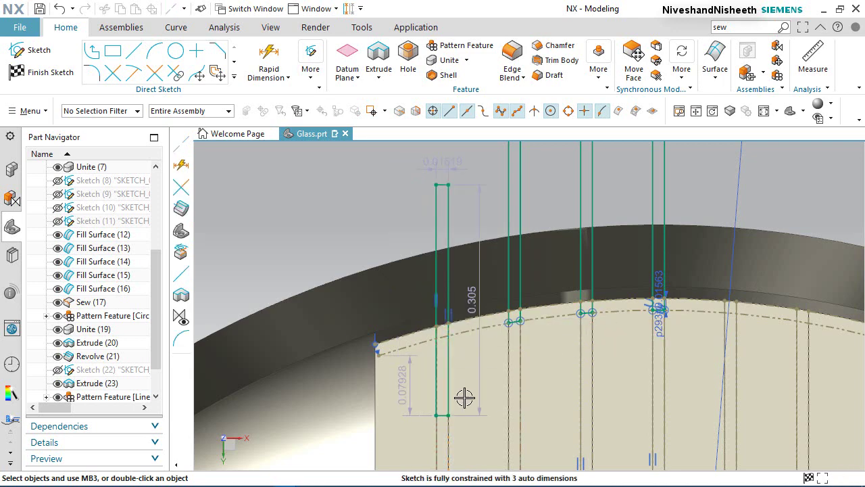
pyautogui.scroll(6, 471, 440)
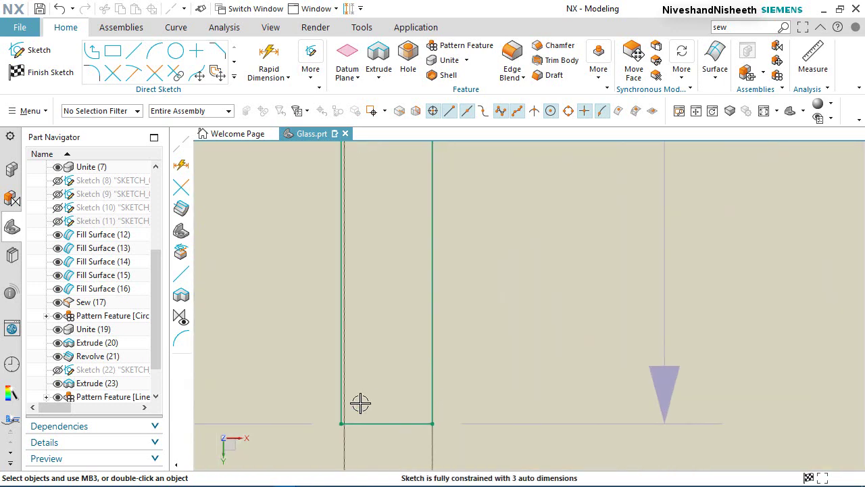
pyautogui.click(338, 382)
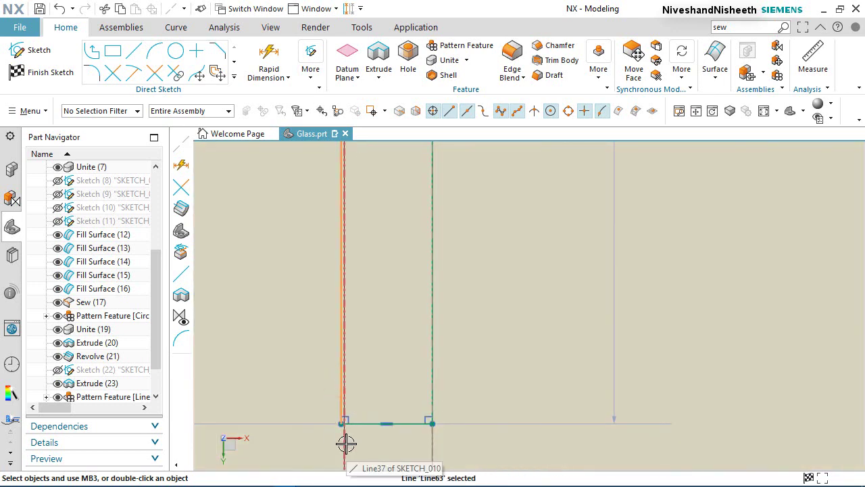
pyautogui.click(525, 400)
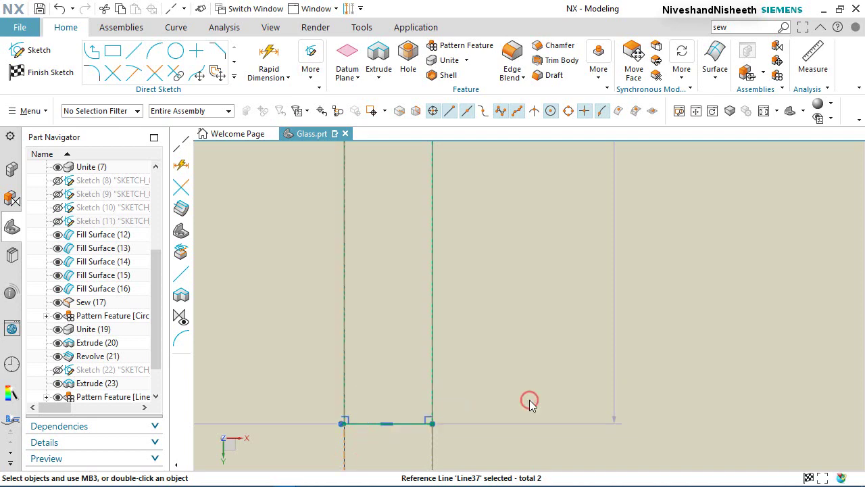
# - Trim the fourth strip's two sides below the inner dashed reference arc and remove its leftover bottom edge
pyautogui.scroll(-4, 382, 340)
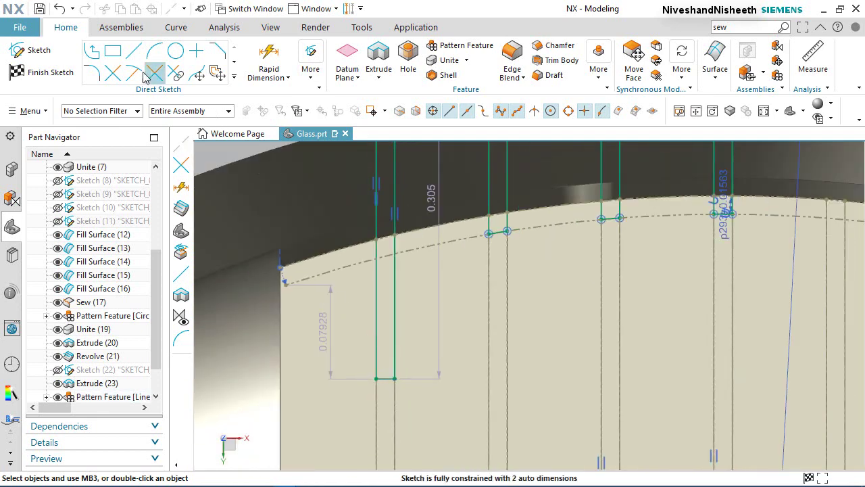
pyautogui.click(114, 75)
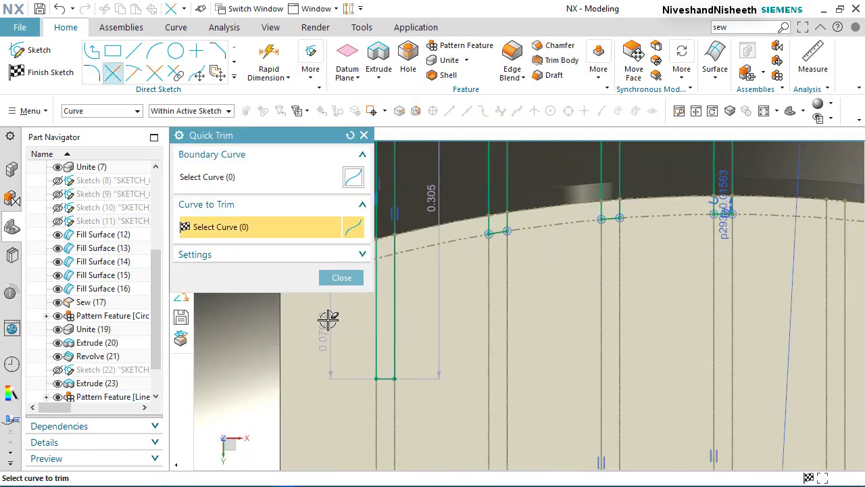
pyautogui.scroll(4, 329, 318)
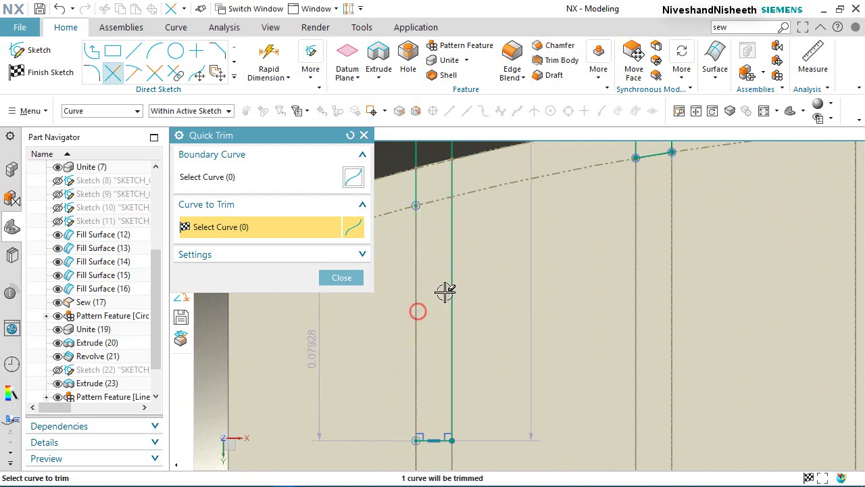
pyautogui.click(451, 285)
pyautogui.scroll(5, 428, 446)
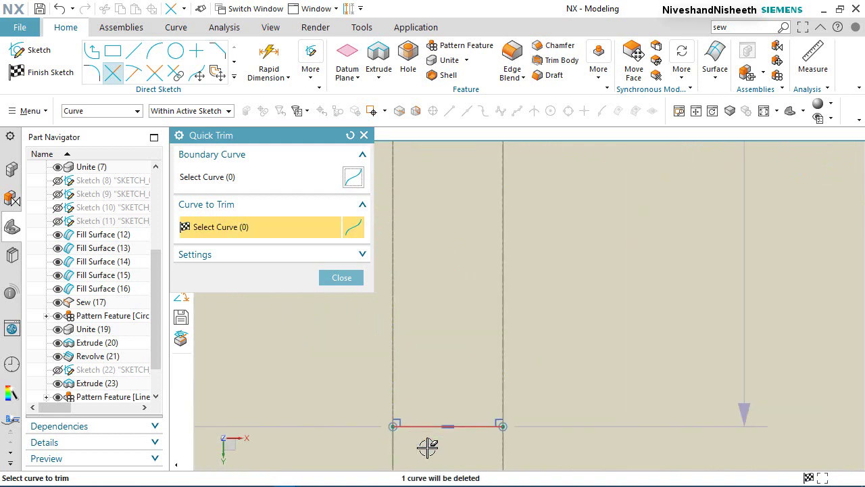
pyautogui.click(416, 427)
pyautogui.press('Escape')
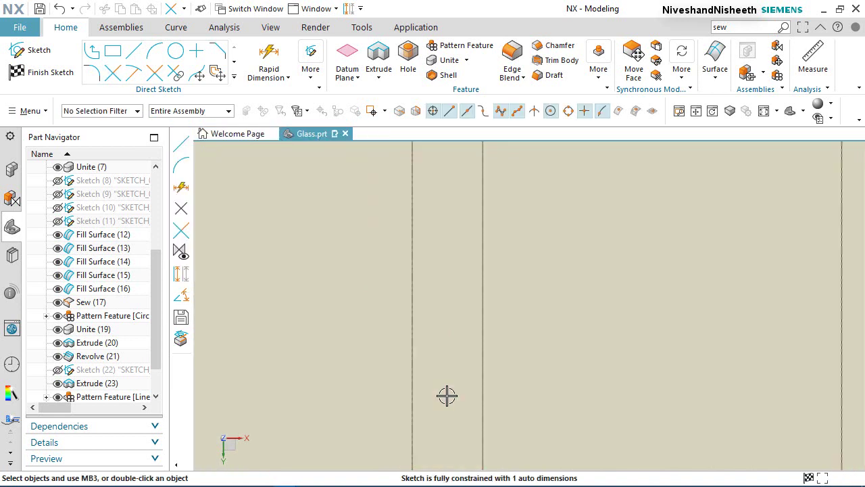
pyautogui.hotkey('ctrl', 'q')
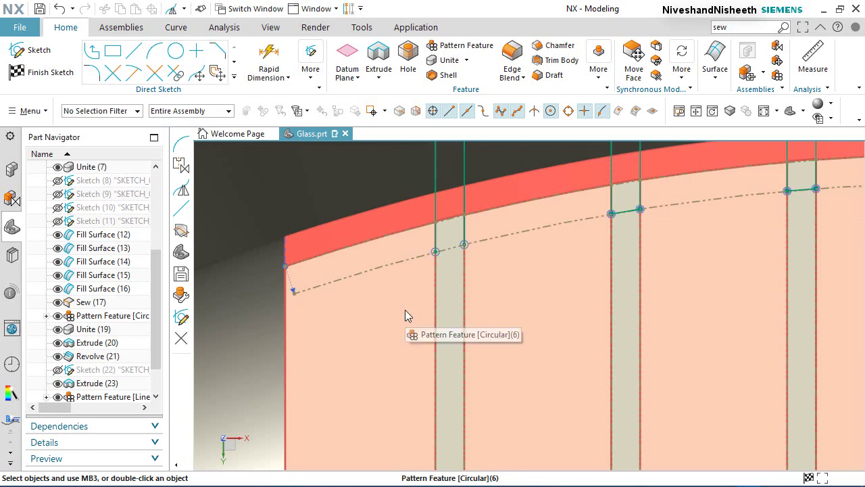
# - Draw an origin-centred arc of radius about 1.169 between the lower ends of the fourth strip's two sides
pyautogui.click(152, 53)
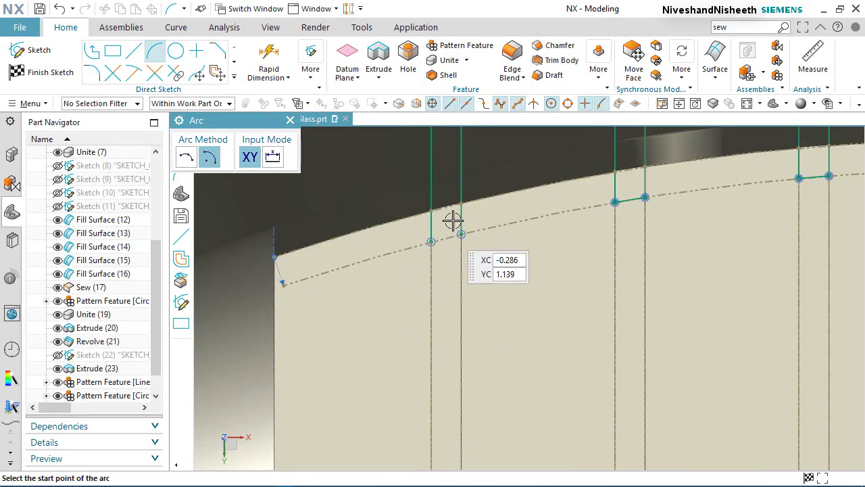
pyautogui.scroll(-8, 453, 221)
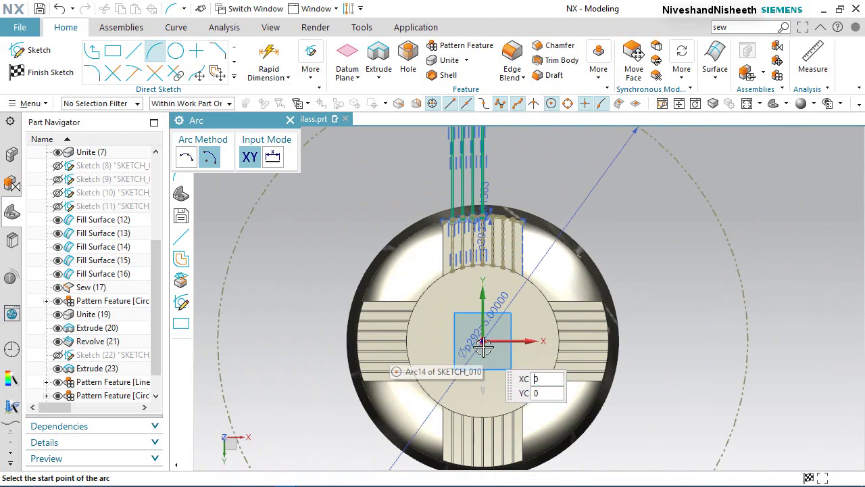
pyautogui.click(483, 342)
pyautogui.scroll(10, 458, 228)
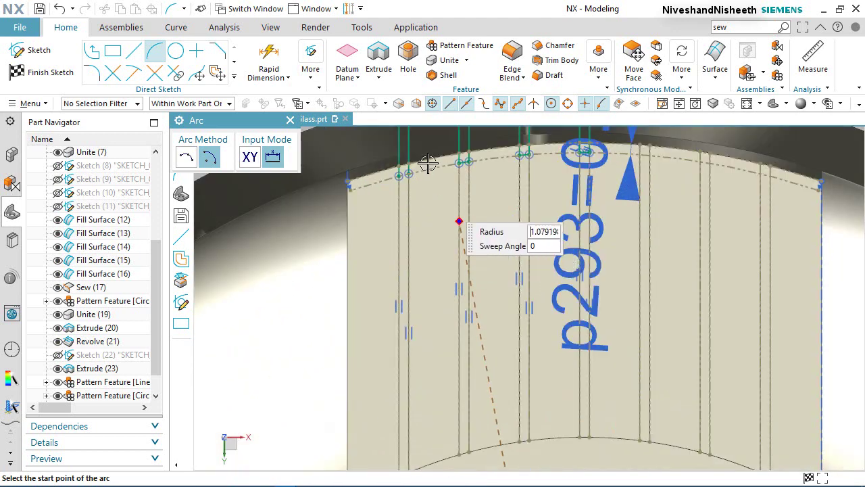
pyautogui.scroll(3, 418, 151)
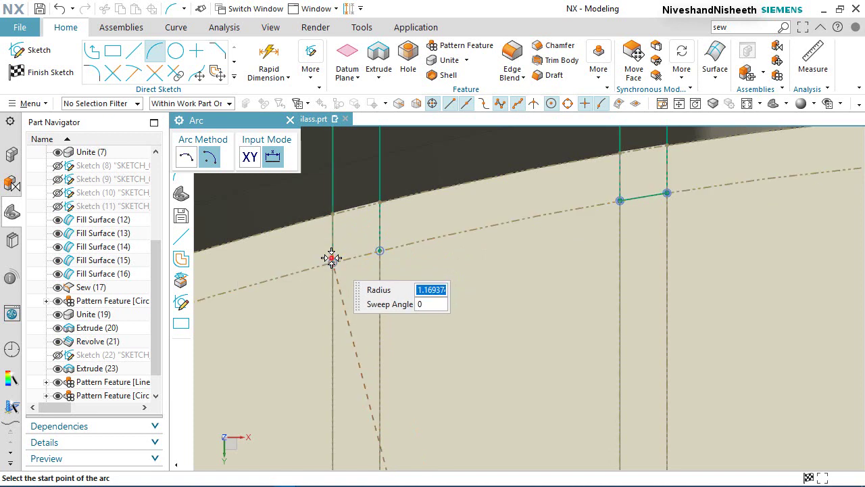
pyautogui.click(331, 262)
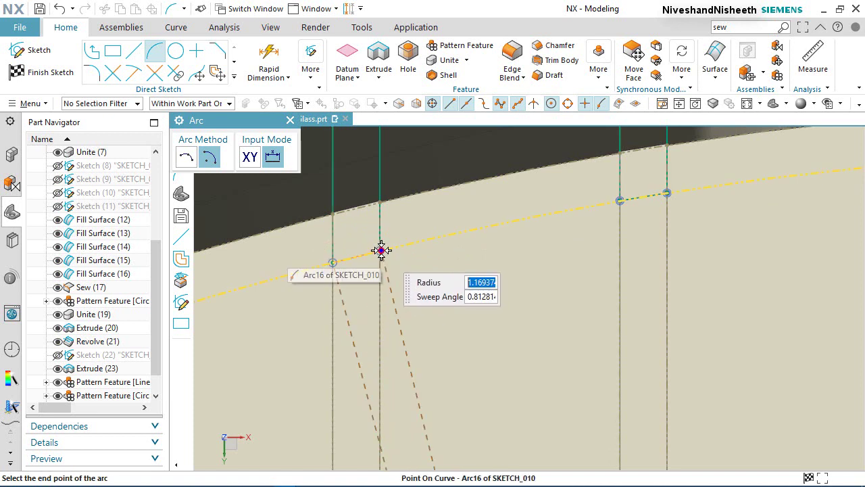
pyautogui.click(380, 250)
pyautogui.press('Escape')
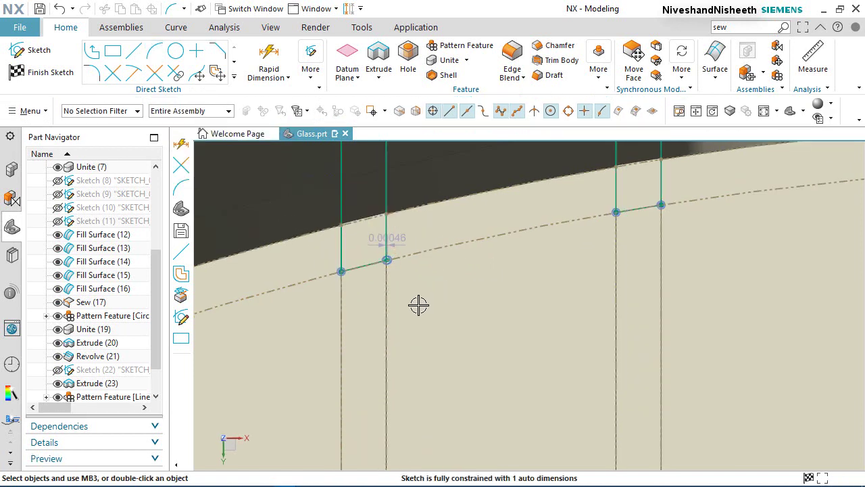
# - Make the new arc's right endpoint coincident with the lower endpoint of the fourth strip's right side
pyautogui.scroll(1, 419, 250)
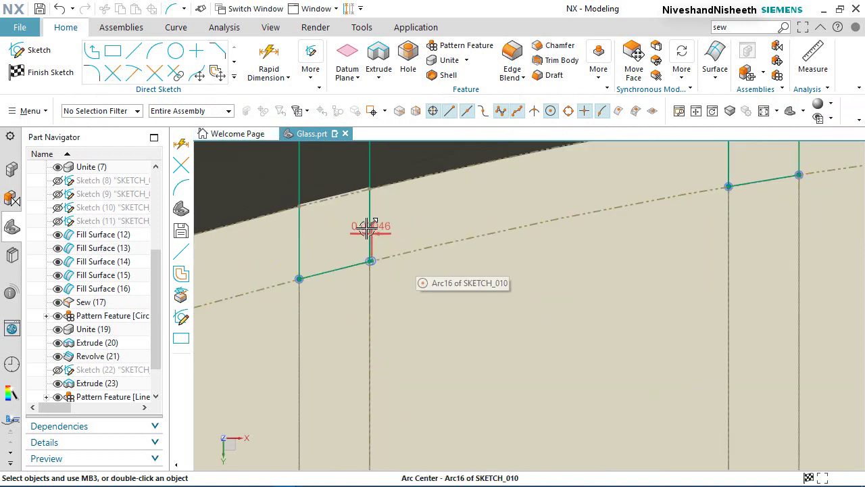
pyautogui.scroll(5, 367, 222)
pyautogui.scroll(1, 331, 281)
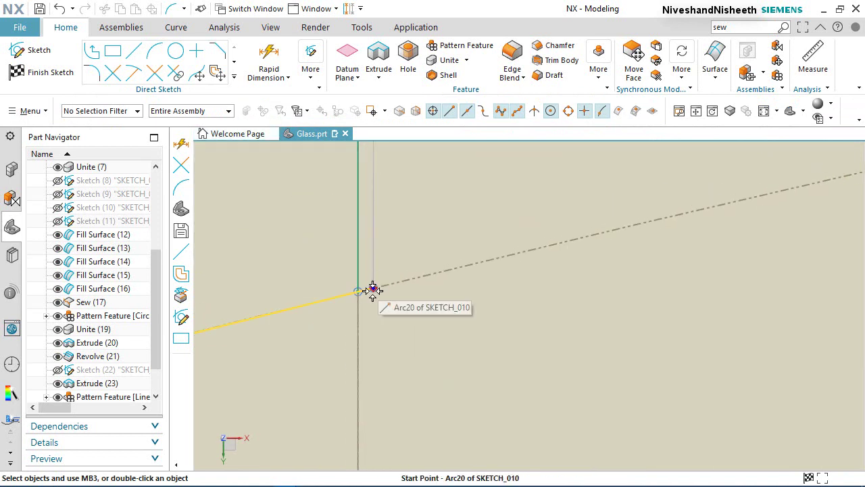
pyautogui.click(373, 288)
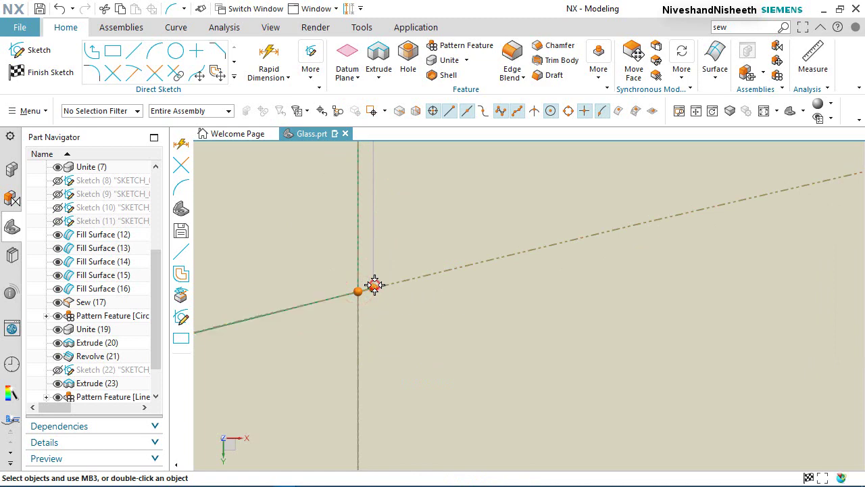
pyautogui.click(404, 264)
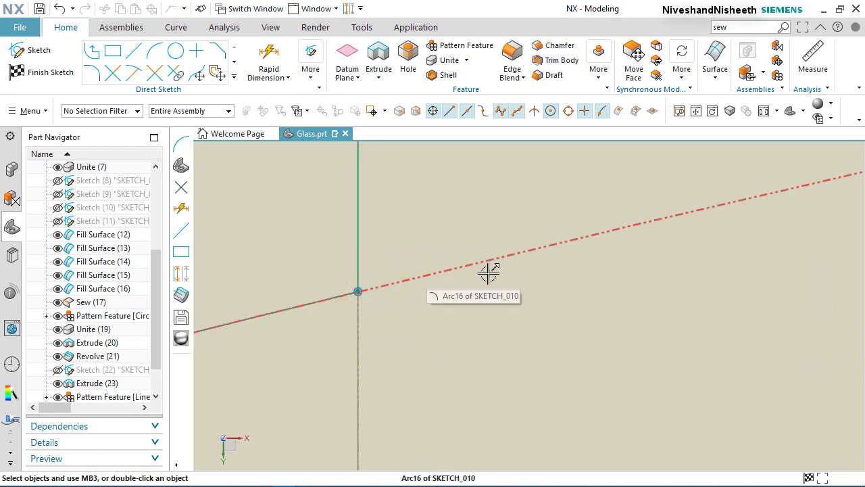
# - Start Mirror Curve with the Single Curve rule and select the long sides and lower arcs of the three strips beside the central one
pyautogui.scroll(-5, 288, 165)
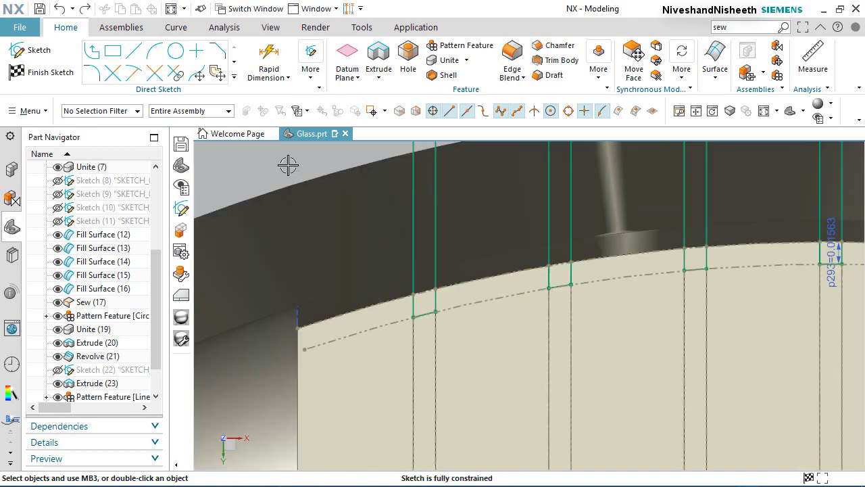
pyautogui.click(235, 79)
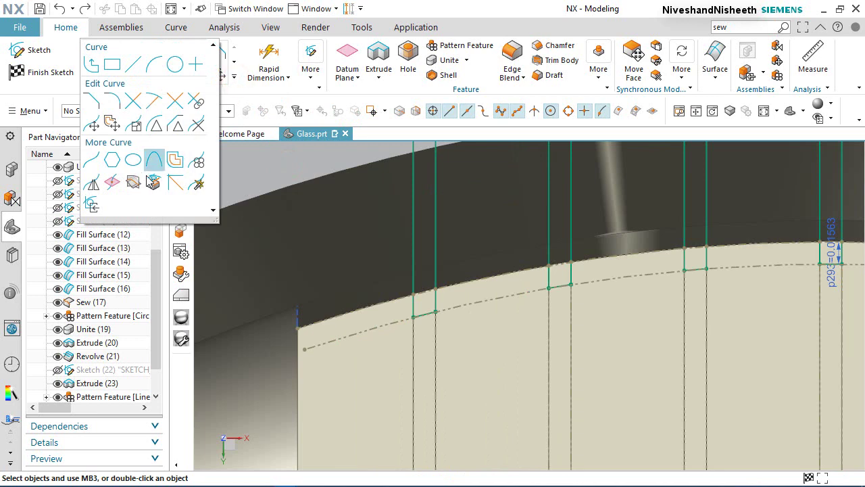
pyautogui.click(91, 184)
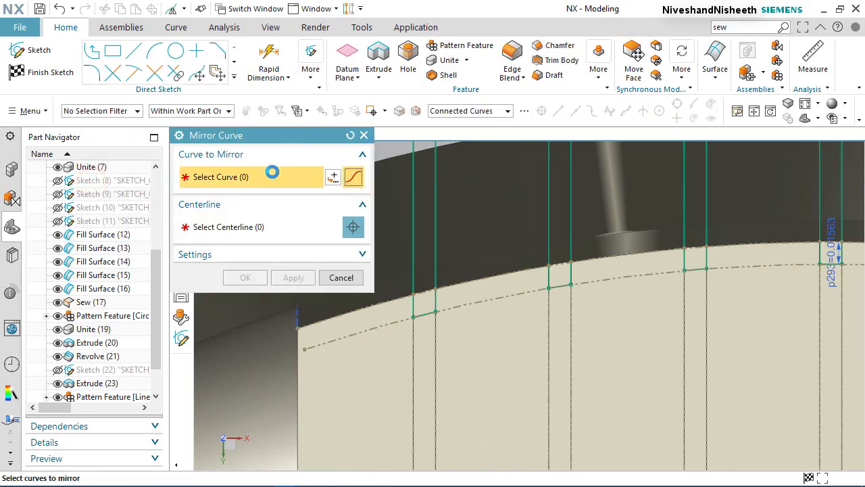
pyautogui.click(482, 113)
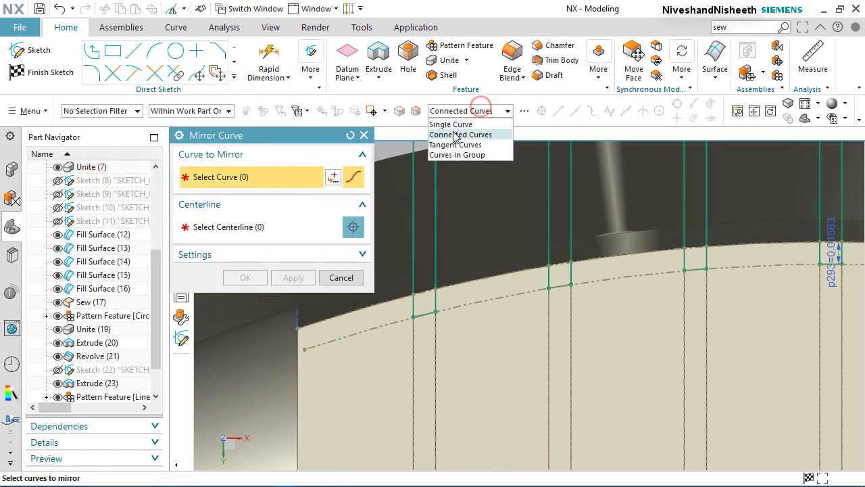
pyautogui.click(450, 123)
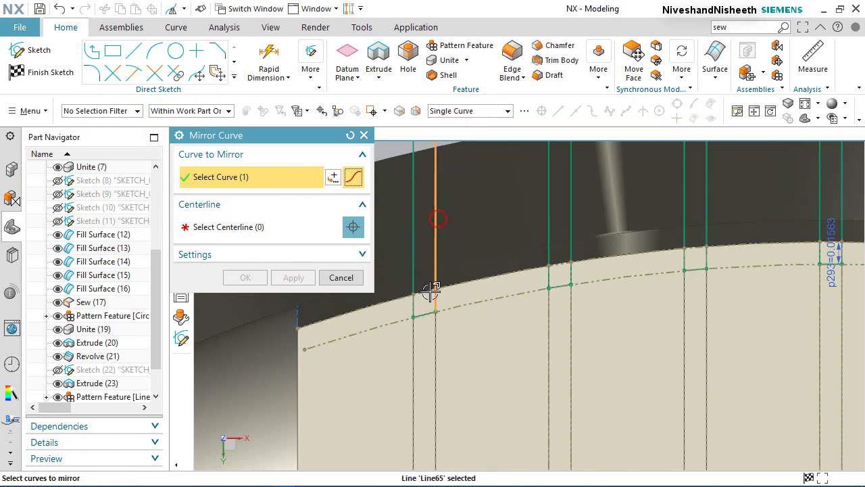
pyautogui.click(412, 256)
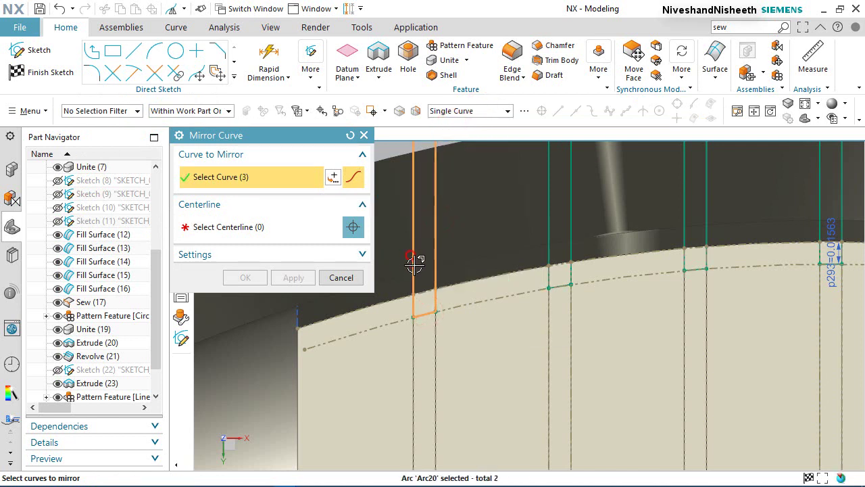
pyautogui.click(544, 237)
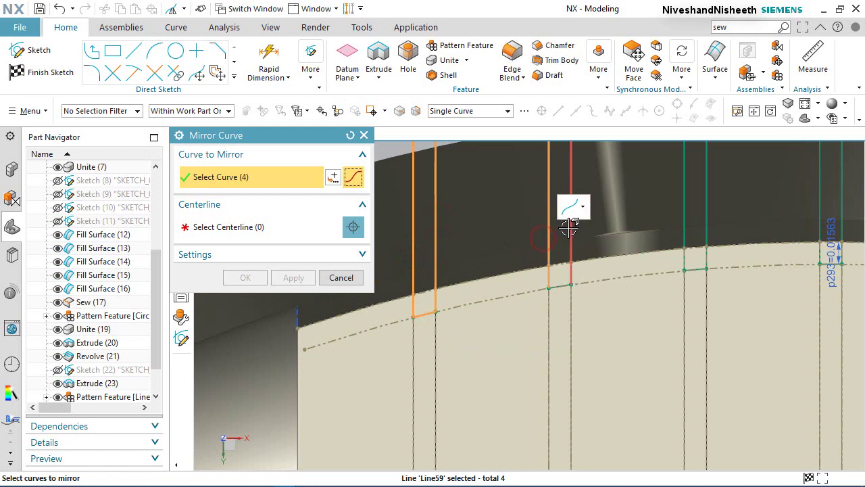
pyautogui.click(556, 283)
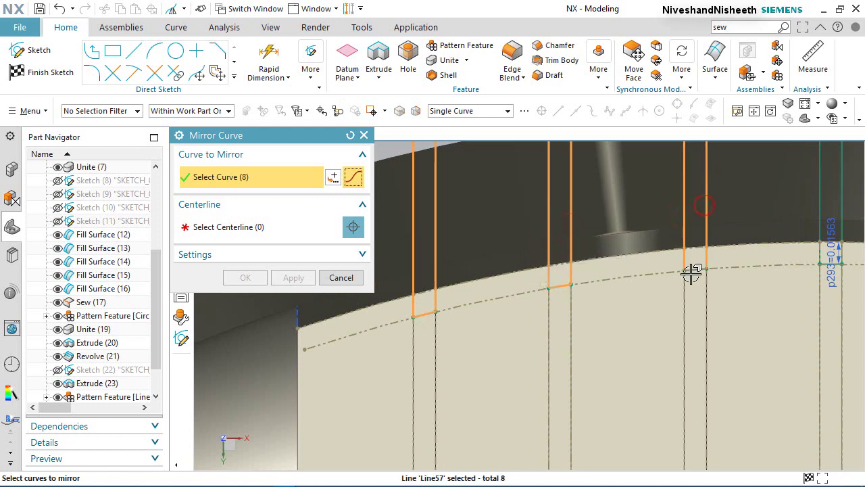
# - Add the short upper edges of the same three strips to the curves being mirrored
pyautogui.scroll(-3, 481, 341)
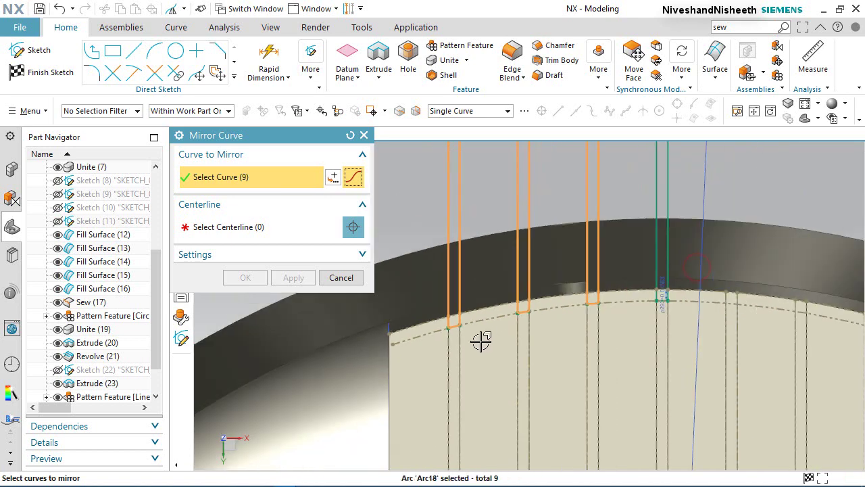
pyautogui.scroll(3, 664, 305)
pyautogui.scroll(-5, 658, 342)
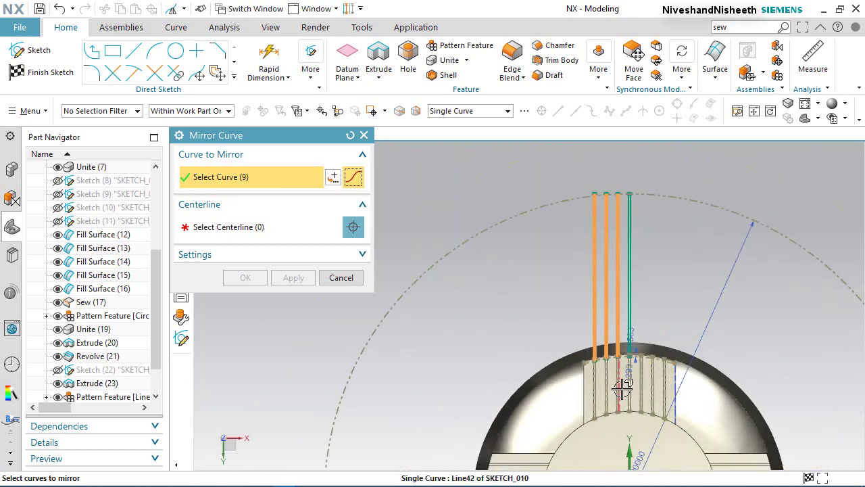
pyautogui.scroll(5, 610, 188)
pyautogui.scroll(5, 570, 305)
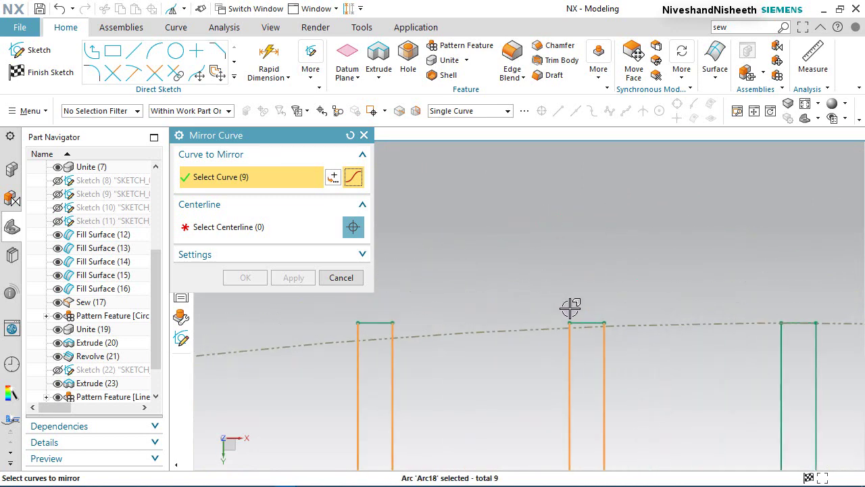
pyautogui.scroll(-3, 600, 315)
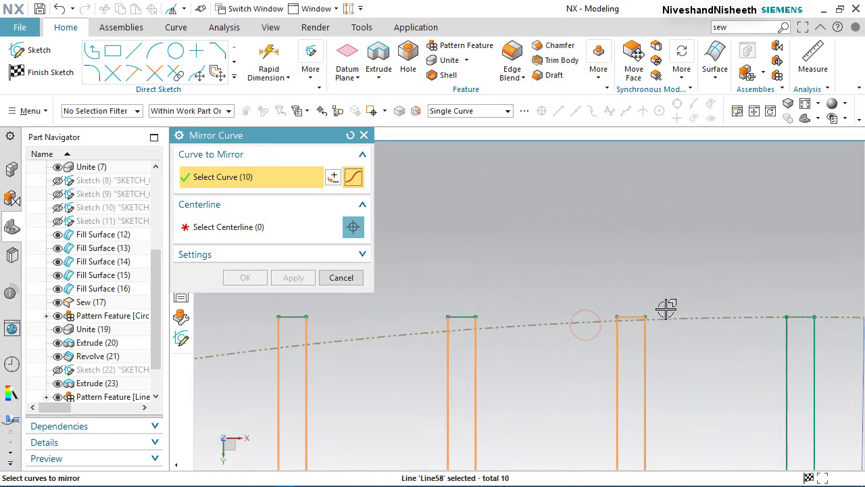
pyautogui.scroll(2, 472, 305)
pyautogui.click(468, 327)
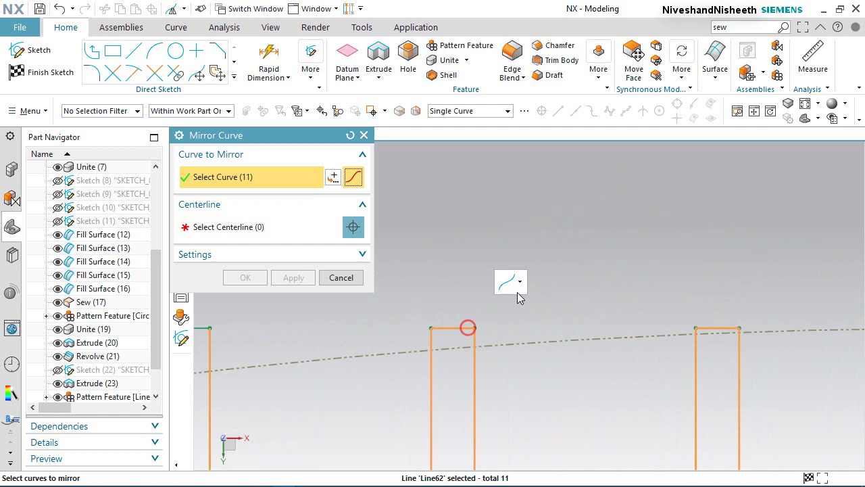
pyautogui.scroll(-3, 484, 317)
pyautogui.click(422, 311)
pyautogui.scroll(-5, 474, 223)
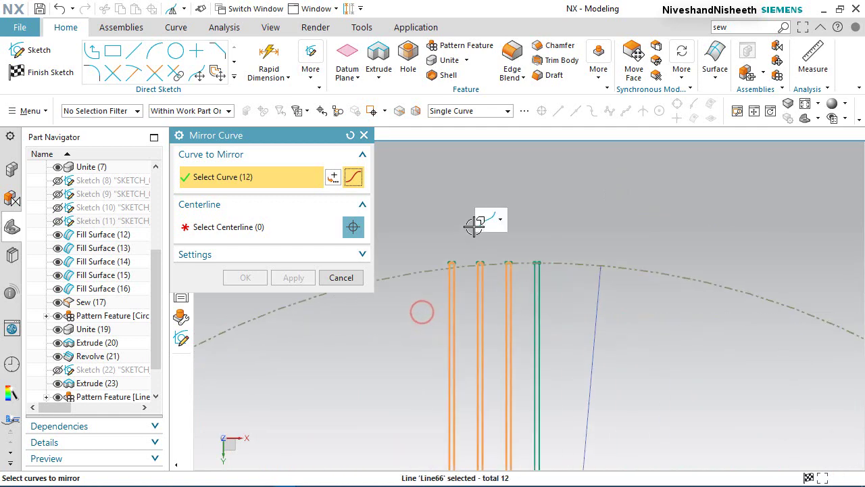
# - Mirror the selected strip curves about the sketch's vertical axis
pyautogui.click(223, 227)
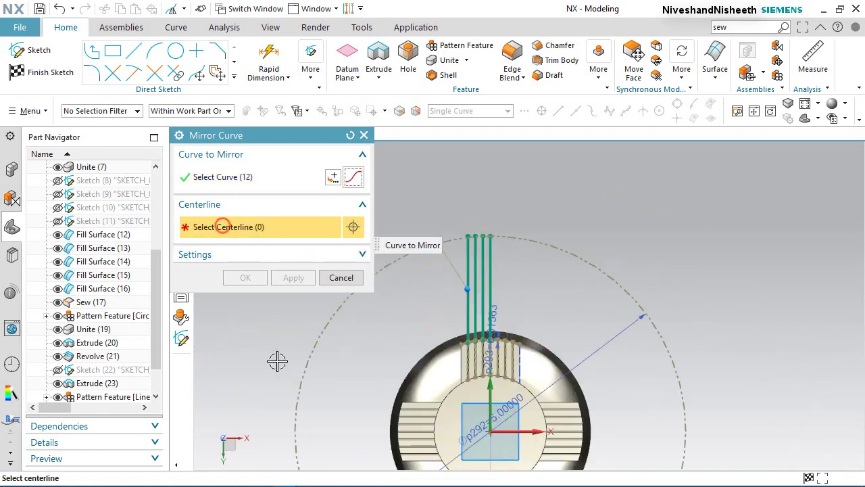
pyautogui.click(492, 392)
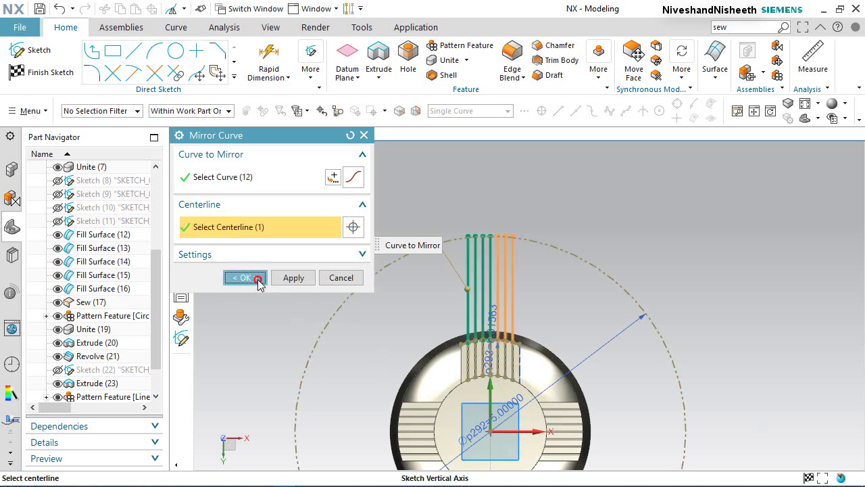
pyautogui.click(245, 278)
# - Check both ends of the mirrored strips against the outer and inner reference arcs and finish the sketch
pyautogui.scroll(3, 518, 224)
pyautogui.scroll(2, 518, 224)
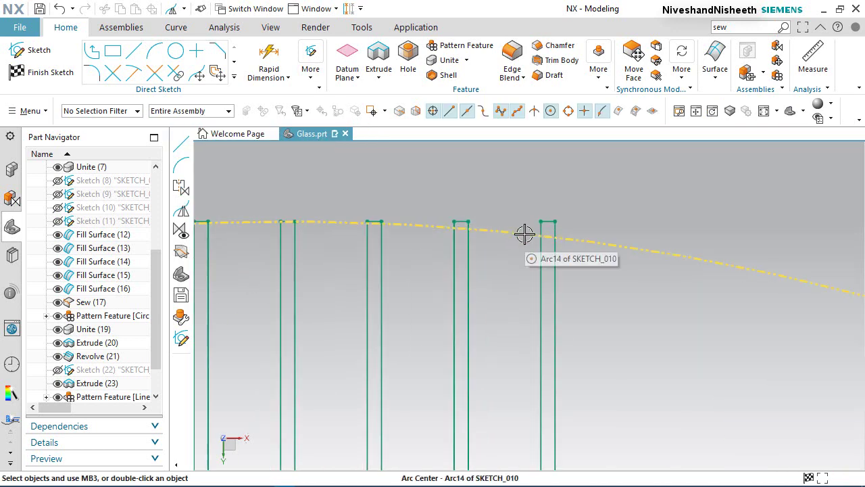
pyautogui.scroll(-5, 518, 174)
pyautogui.scroll(3, 509, 375)
pyautogui.scroll(4, 508, 376)
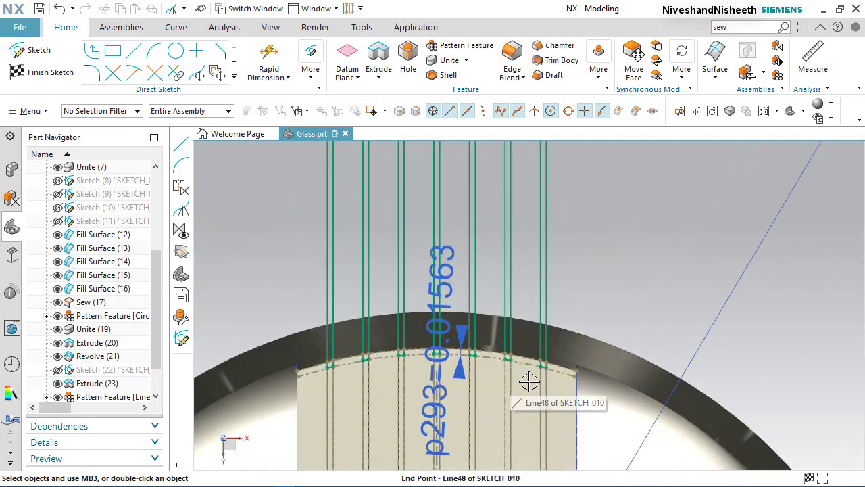
pyautogui.scroll(-2, 618, 309)
pyautogui.scroll(-5, 697, 237)
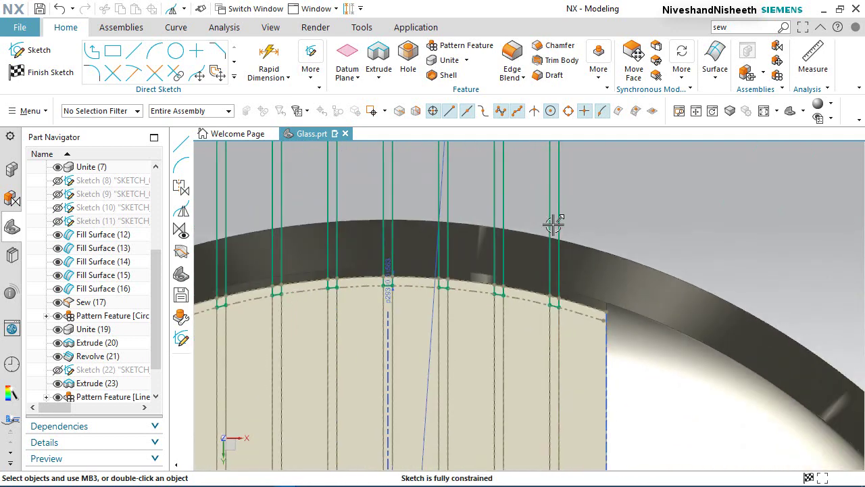
pyautogui.click(43, 77)
# - Create a new sketch on the ring-shaped end face at the glass's open end, with inferred plane and horizontal reference
pyautogui.moveTo(625, 295); pyautogui.dragTo(522, 341, button='middle')
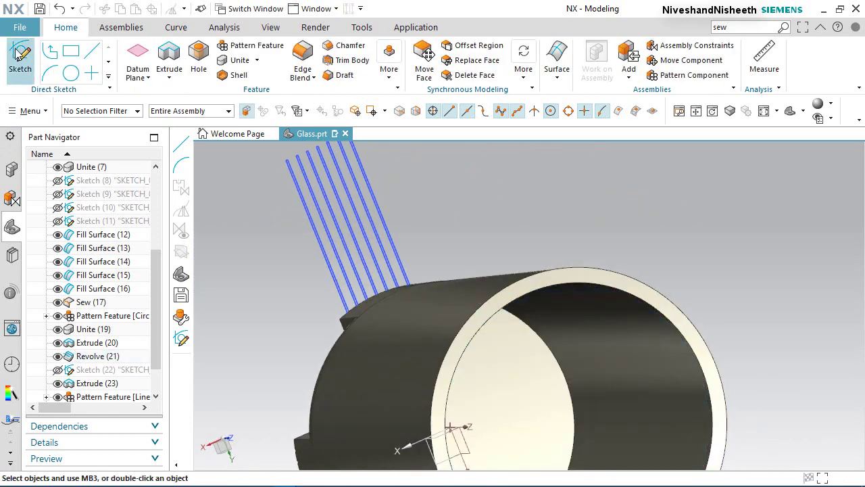
pyautogui.click(624, 276)
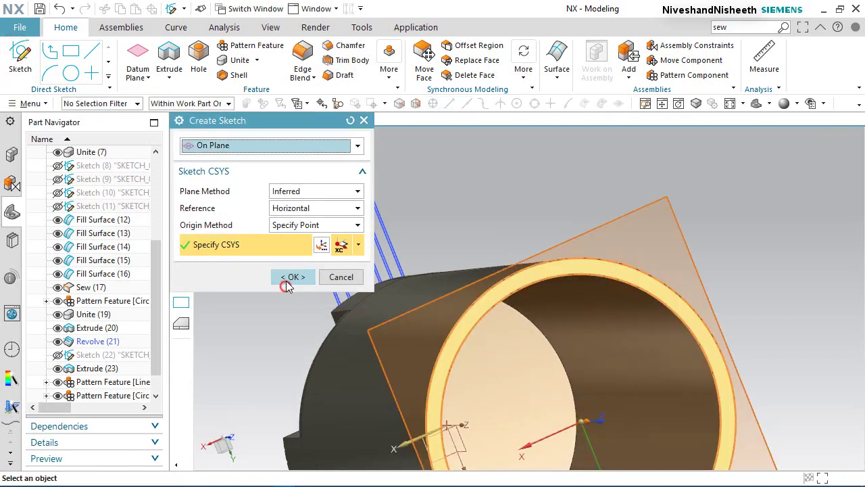
pyautogui.click(286, 282)
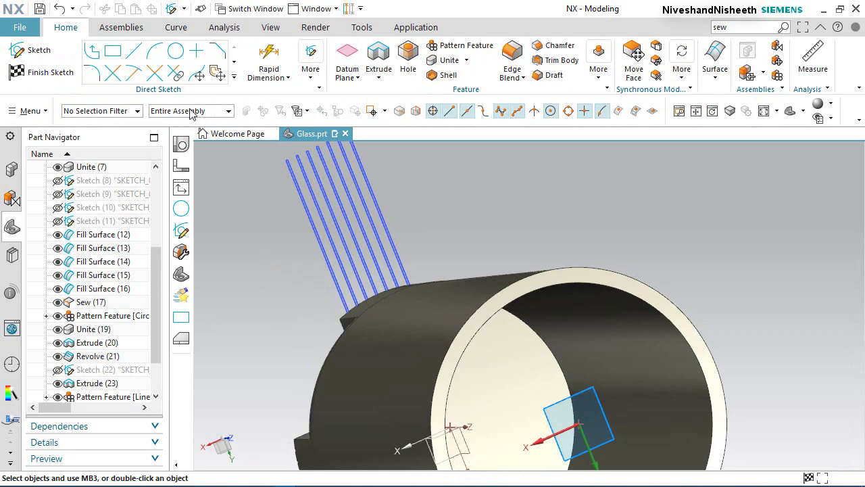
# - Start Project Curve with the Connected Curves rule and select the complete outline of the first outermost strip
pyautogui.click(235, 77)
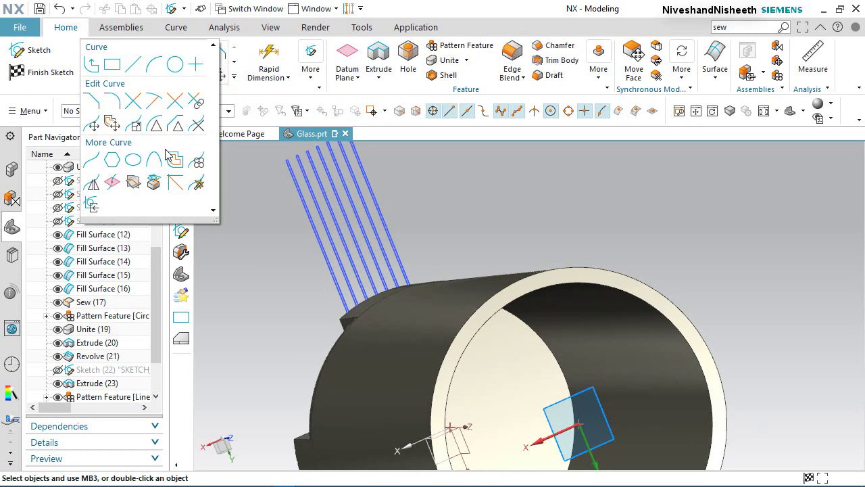
pyautogui.click(155, 183)
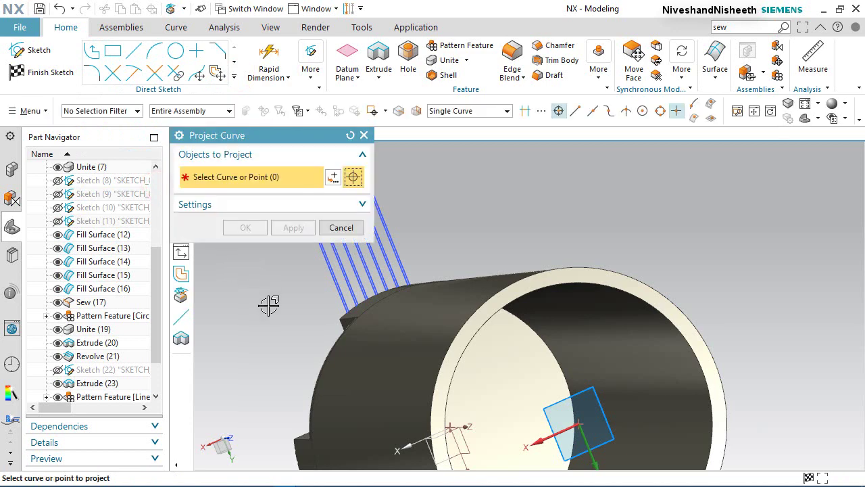
pyautogui.moveTo(488, 266); pyautogui.dragTo(573, 279, button='middle')
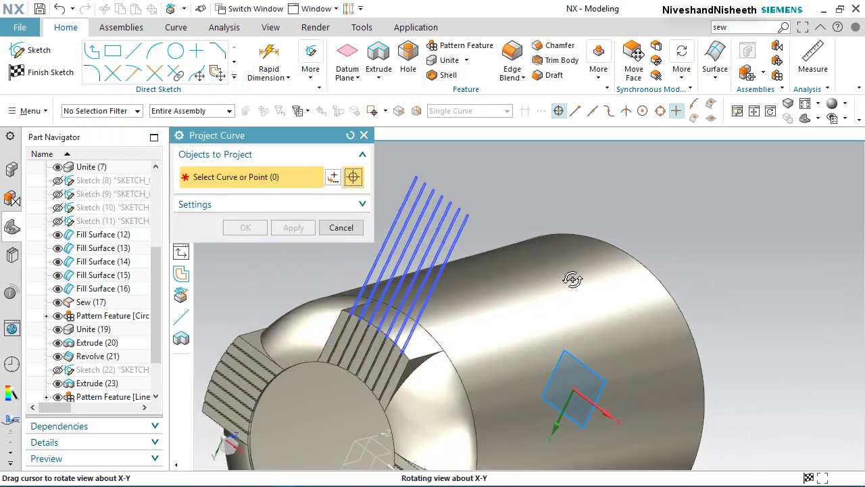
pyautogui.scroll(5, 433, 284)
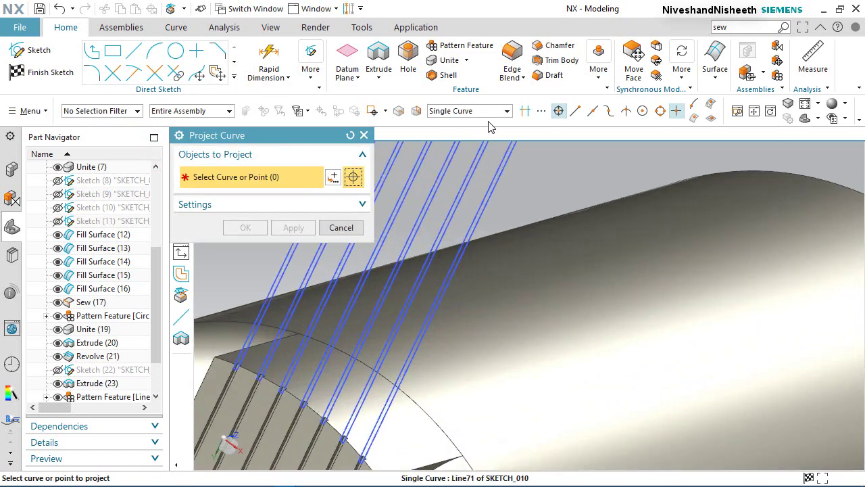
pyautogui.click(488, 111)
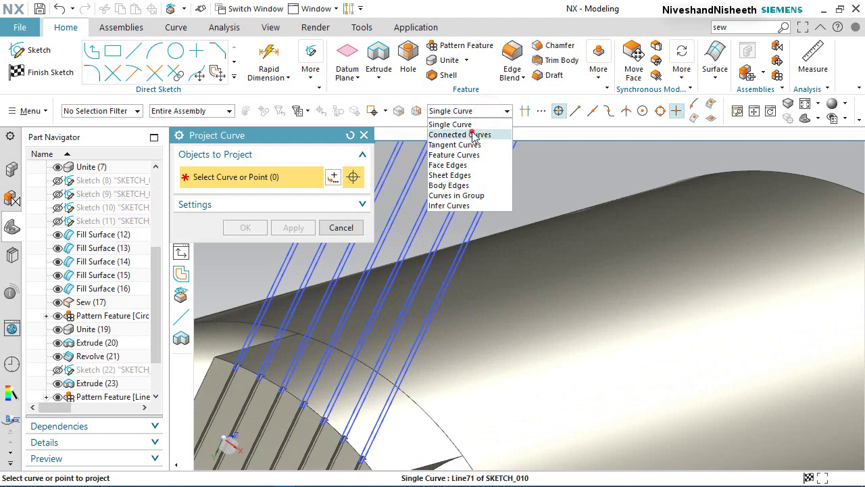
pyautogui.click(473, 134)
pyautogui.click(496, 183)
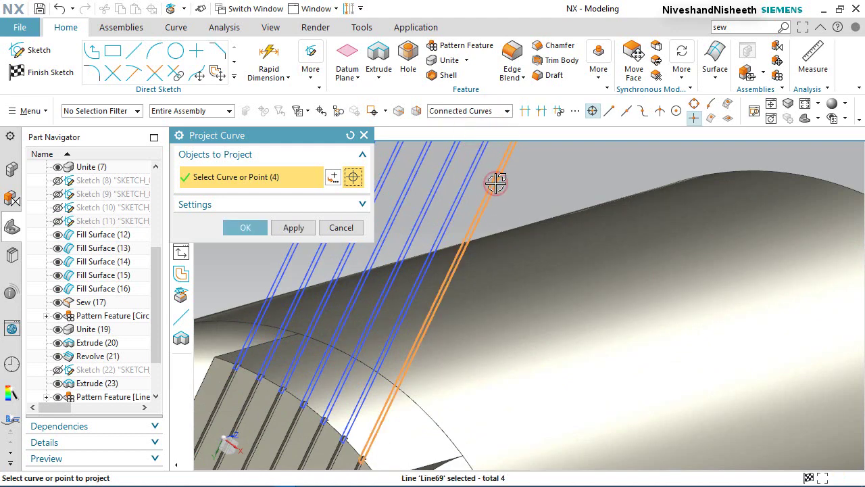
# - Add the other six strip outlines to the selection and project all seven onto the open-end sketch plane
pyautogui.scroll(-3, 521, 269)
pyautogui.scroll(4, 510, 170)
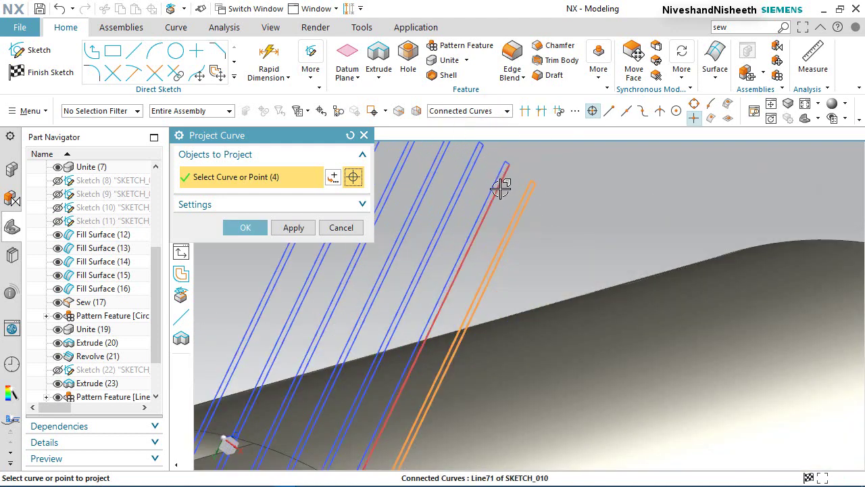
pyautogui.click(500, 189)
pyautogui.scroll(-3, 521, 222)
pyautogui.scroll(2, 511, 218)
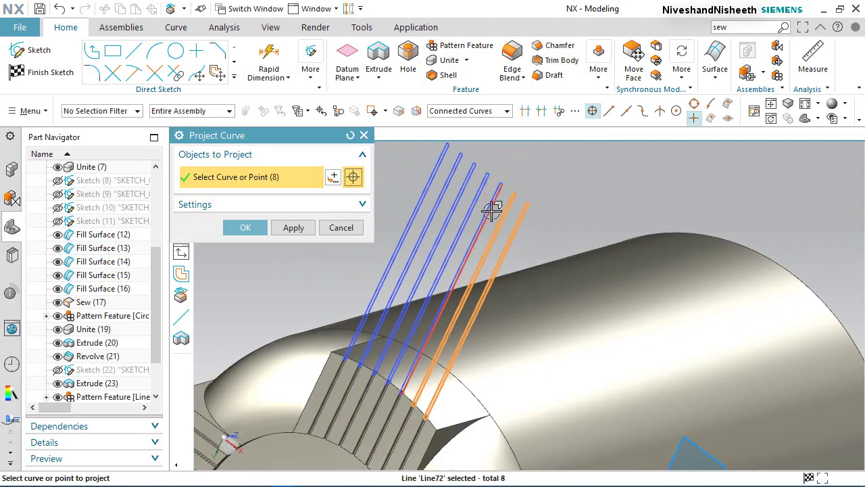
pyautogui.click(492, 211)
pyautogui.click(476, 195)
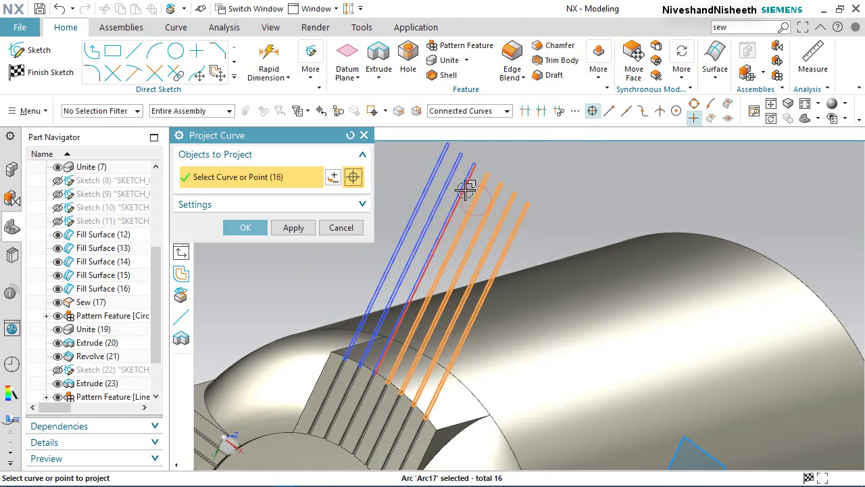
pyautogui.click(452, 177)
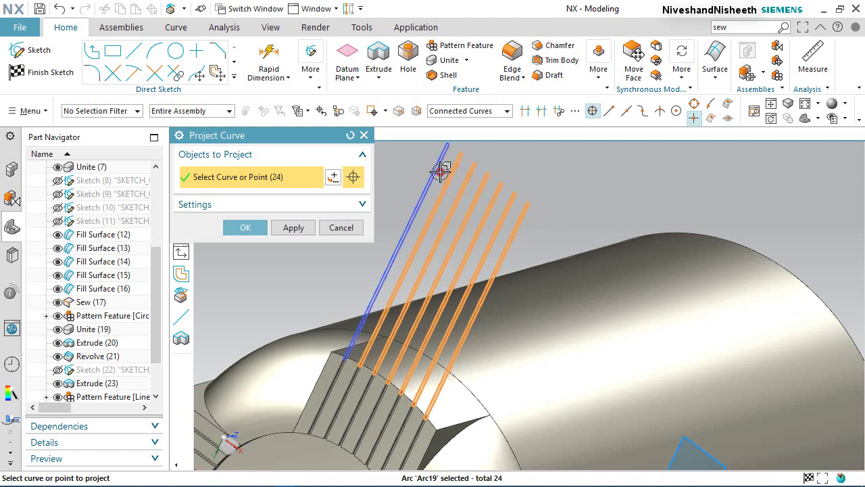
pyautogui.click(440, 172)
pyautogui.scroll(5, 353, 378)
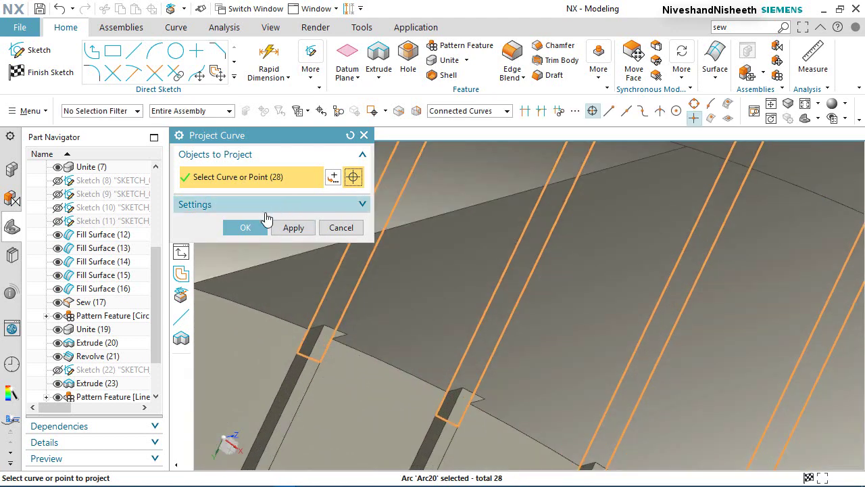
pyautogui.click(246, 227)
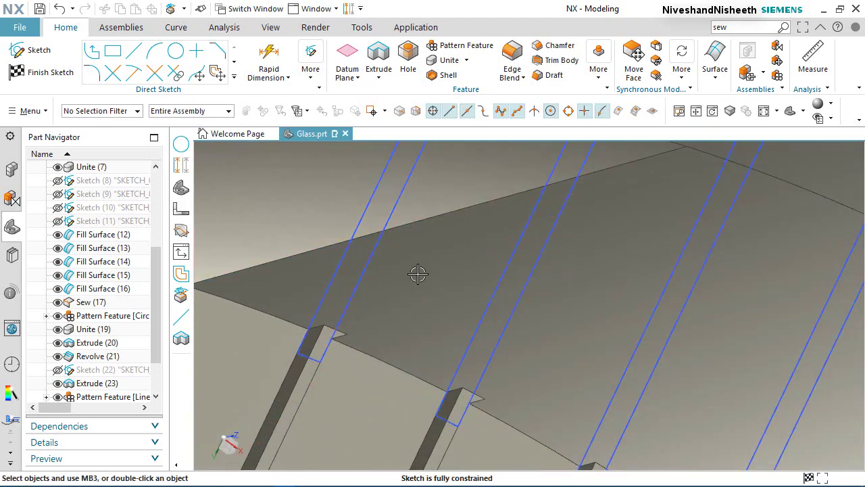
# - Finish the sketch containing the projected strip outlines
pyautogui.scroll(-8, 418, 274)
pyautogui.moveTo(503, 280)
pyautogui.mouseDown(button='middle')
pyautogui.moveTo(398, 282)
pyautogui.moveTo(348, 308)
pyautogui.moveTo(371, 295)
pyautogui.moveTo(405, 332)
pyautogui.moveTo(378, 338)
pyautogui.moveTo(386, 321)
pyautogui.moveTo(395, 343)
pyautogui.moveTo(392, 325)
pyautogui.mouseUp(button='middle')
pyautogui.hotkey('ctrl', 'q')
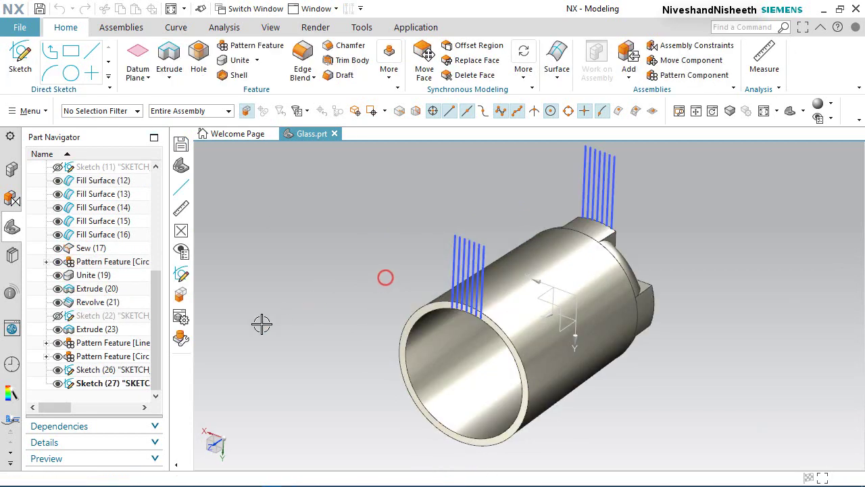
# - Reopen the open-end strip sketch for editing and hide the matching strip sketch at the opposite end of the glass
pyautogui.rightClick(121, 386)
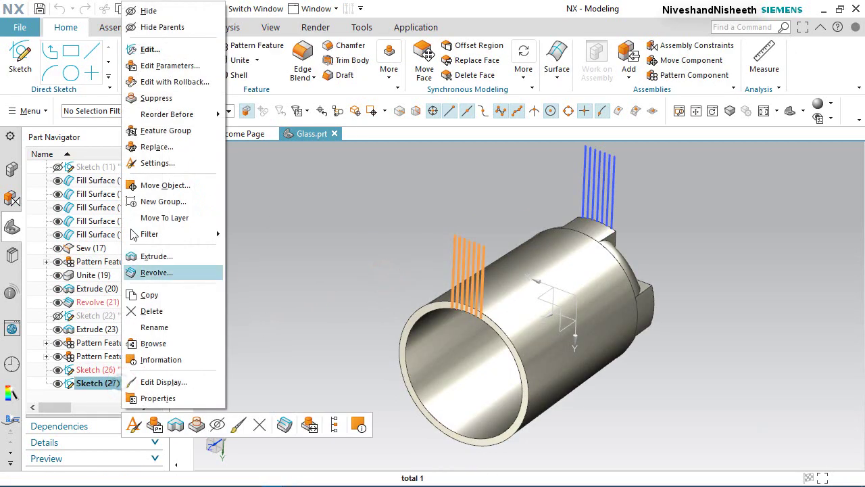
pyautogui.click(144, 50)
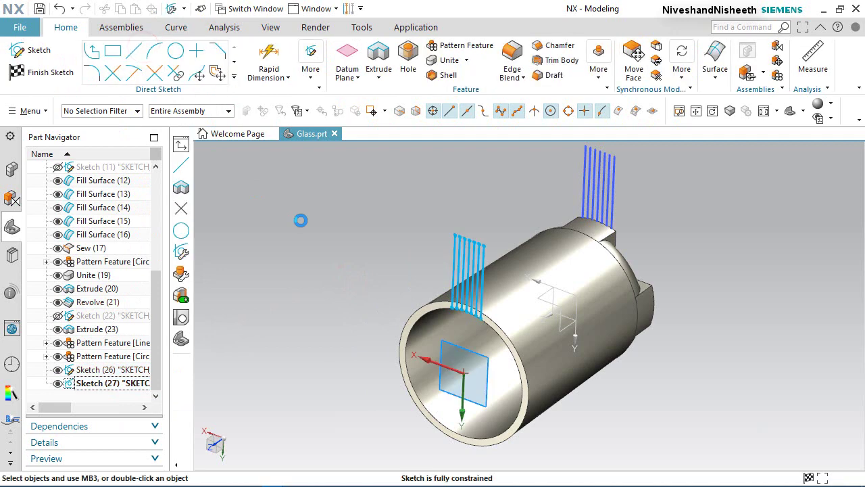
pyautogui.click(58, 370)
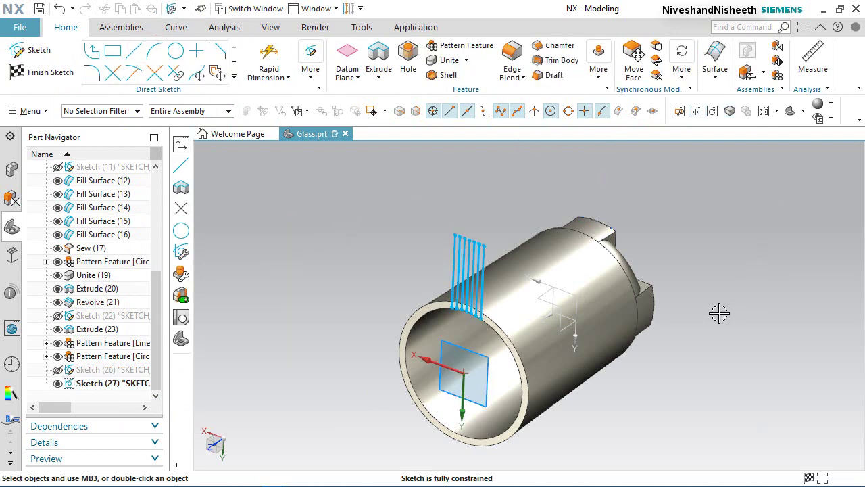
pyautogui.moveTo(720, 313); pyautogui.dragTo(701, 309, button='right')
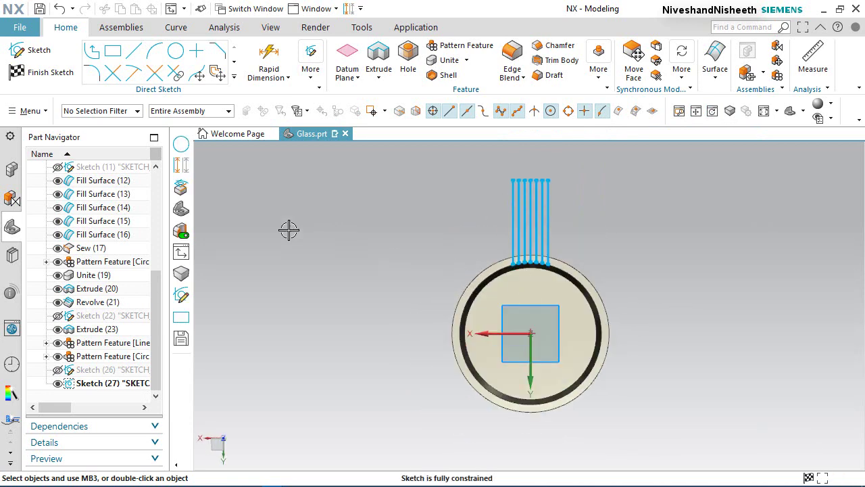
# - Draw a circle of about 2.49 diameter centred on the sketch origin, crossing the inner ends of the seven strips within the ring face
pyautogui.click(169, 54)
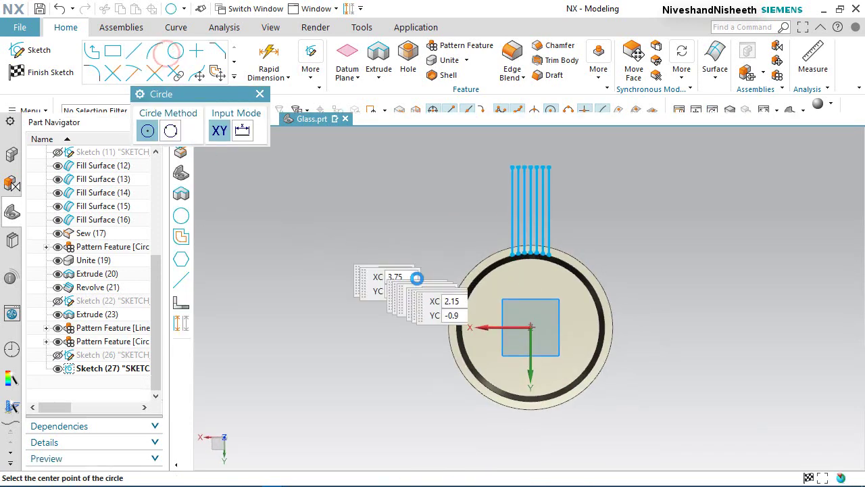
pyautogui.click(531, 327)
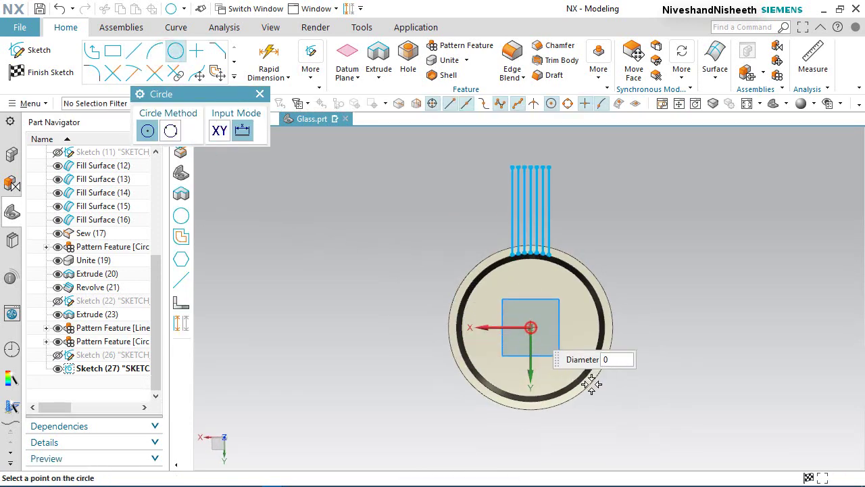
pyautogui.click(652, 413)
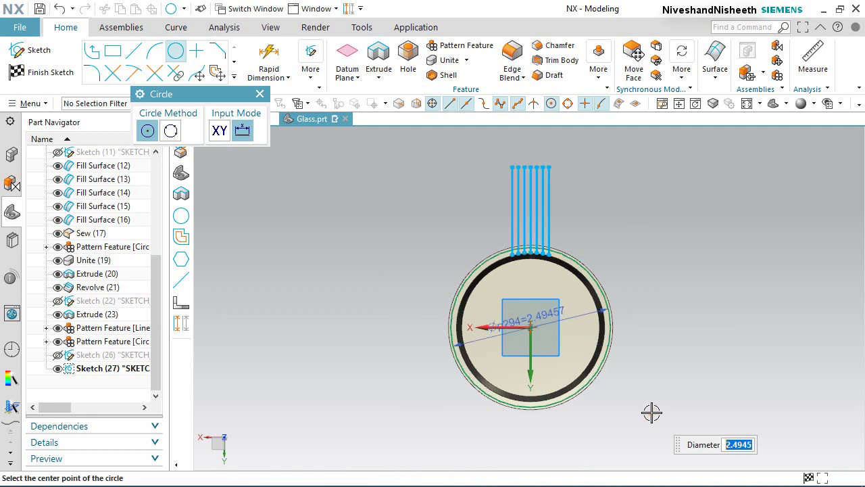
pyautogui.rightClick(678, 250)
pyautogui.click(703, 33)
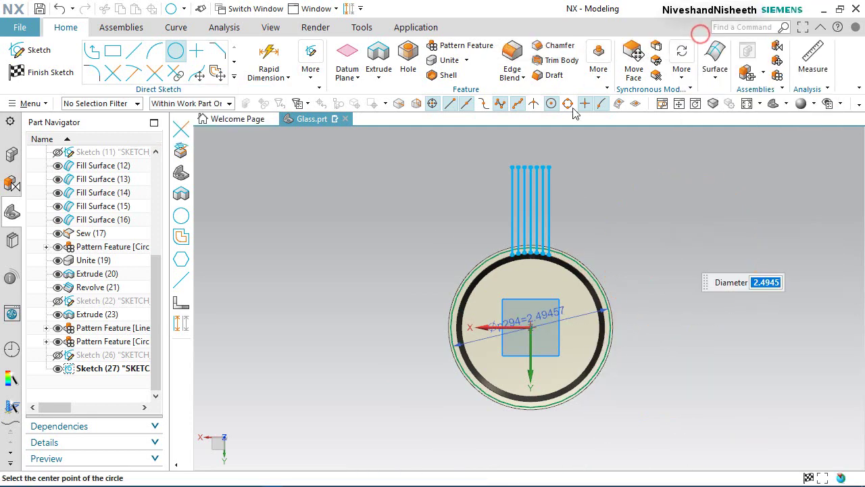
# - Use Quick Trim to cut the inner ends of the first three strip outlines back to the circle
pyautogui.scroll(3, 582, 275)
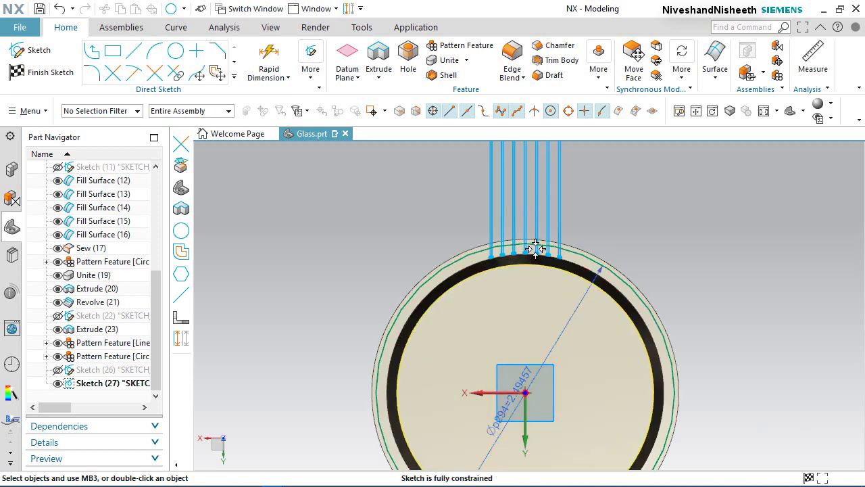
pyautogui.scroll(3, 535, 246)
pyautogui.scroll(2, 492, 232)
pyautogui.click(340, 222)
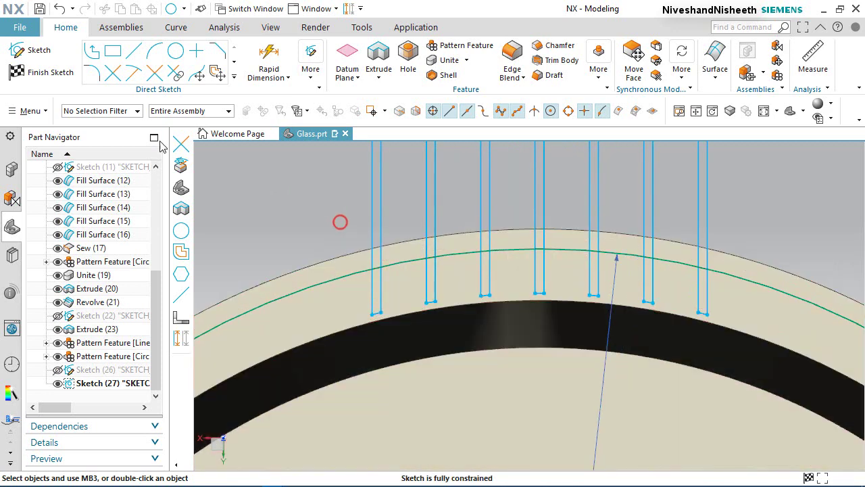
pyautogui.click(112, 74)
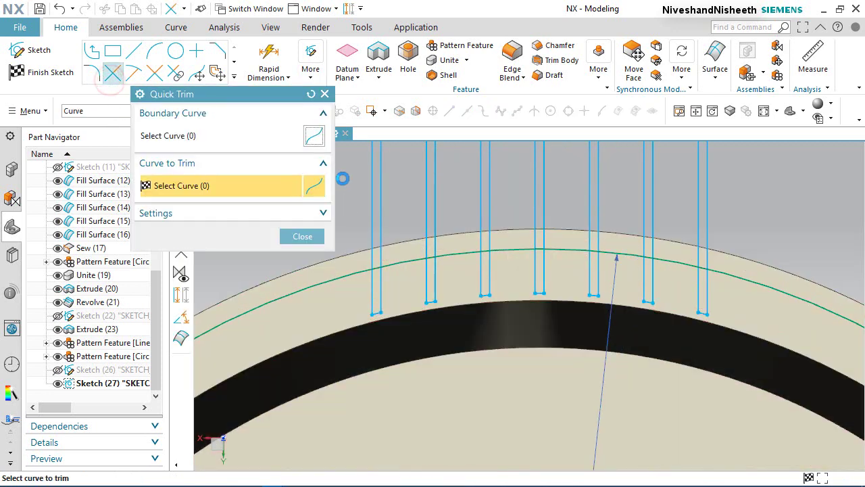
pyautogui.moveTo(285, 99); pyautogui.dragTo(313, 154)
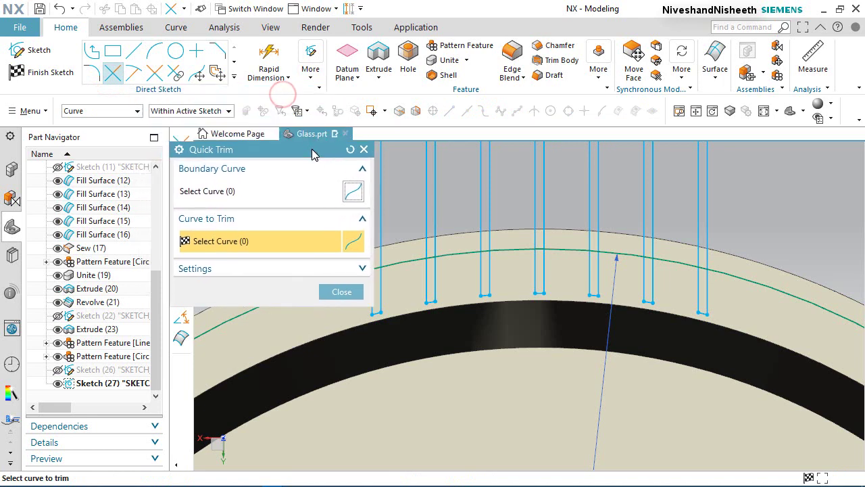
pyautogui.scroll(3, 446, 263)
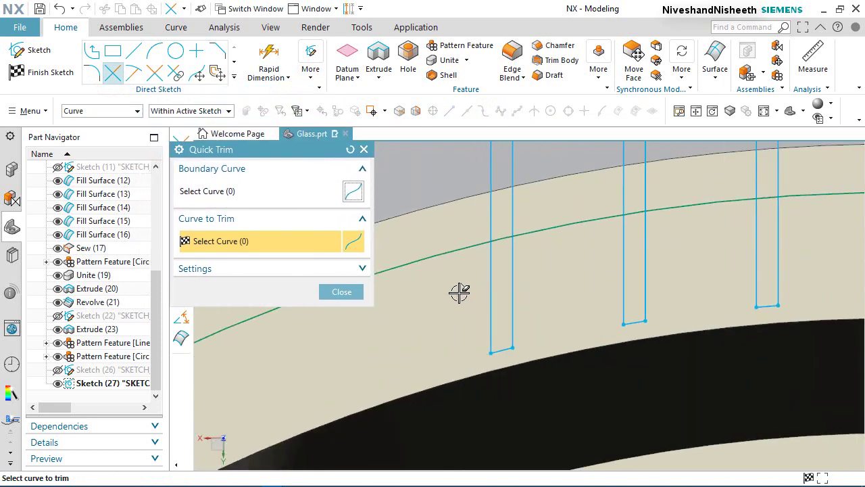
pyautogui.click(490, 271)
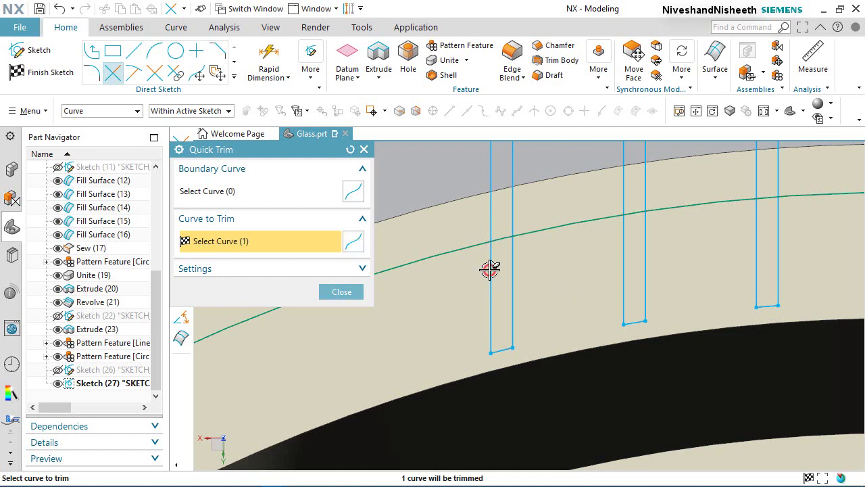
pyautogui.click(622, 249)
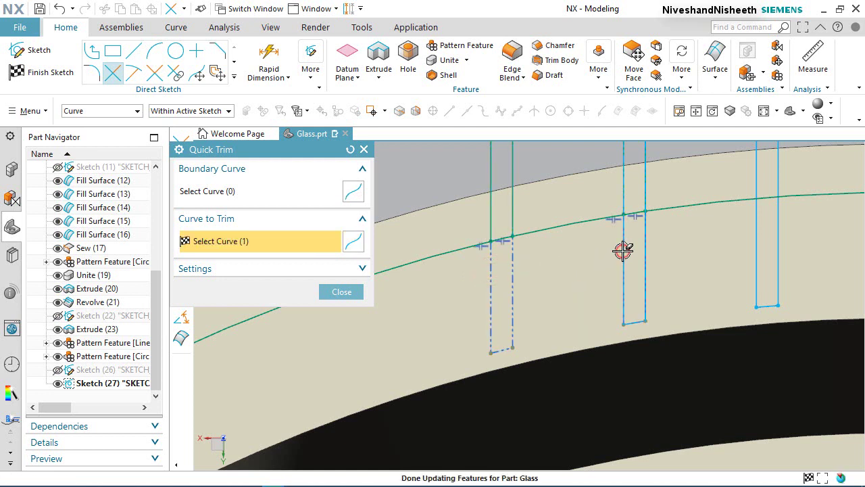
pyautogui.click(757, 220)
pyautogui.moveTo(757, 220); pyautogui.dragTo(518, 287, button='middle')
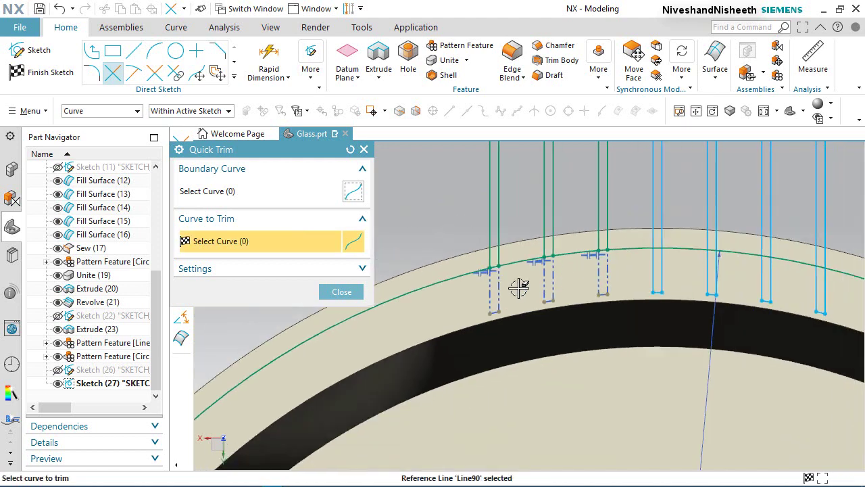
# - Trim the inner ends of the remaining four strip outlines back to the circle
pyautogui.scroll(-3, 695, 253)
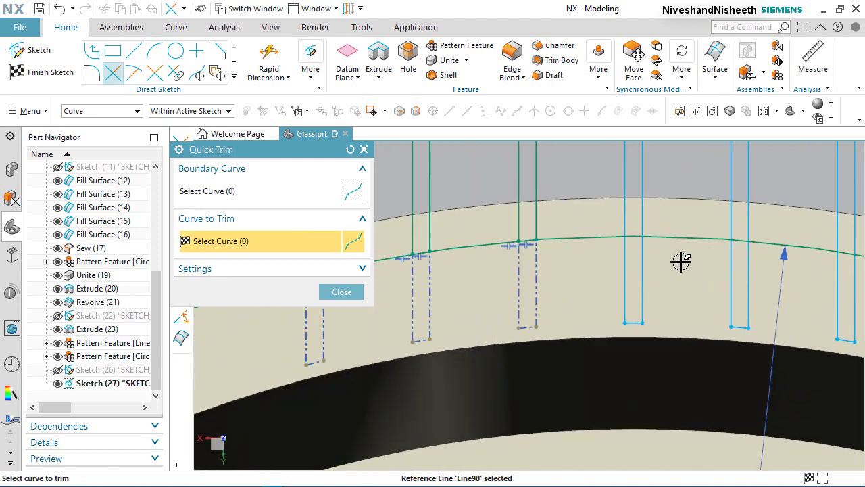
pyautogui.click(629, 258)
pyautogui.click(732, 265)
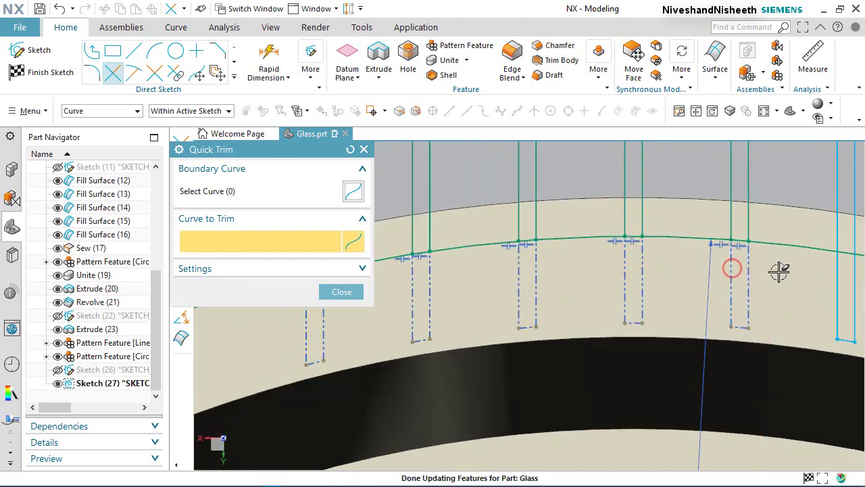
pyautogui.click(845, 270)
pyautogui.moveTo(784, 292)
pyautogui.mouseDown(button='middle')
pyautogui.moveTo(622, 299)
pyautogui.moveTo(736, 315)
pyautogui.moveTo(751, 307)
pyautogui.moveTo(493, 315)
pyautogui.mouseUp(button='middle')
pyautogui.click(764, 288)
# - Trim away the circle's large outer arc and the arc segments between the first four strips, leaving the short arcs that close each strip
pyautogui.scroll(5, 491, 300)
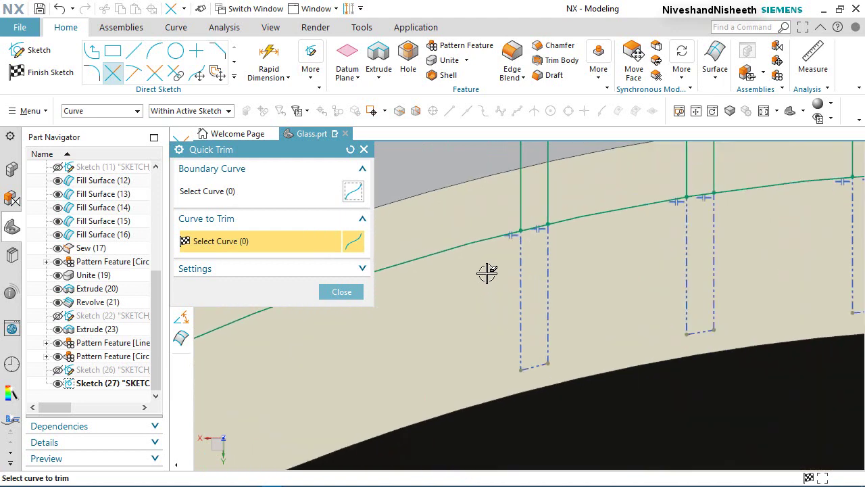
pyautogui.click(491, 239)
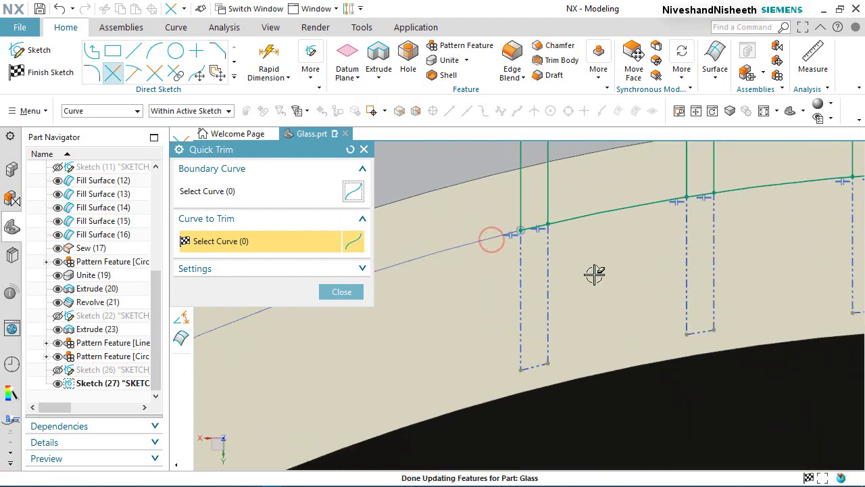
pyautogui.click(573, 220)
pyautogui.scroll(-3, 508, 286)
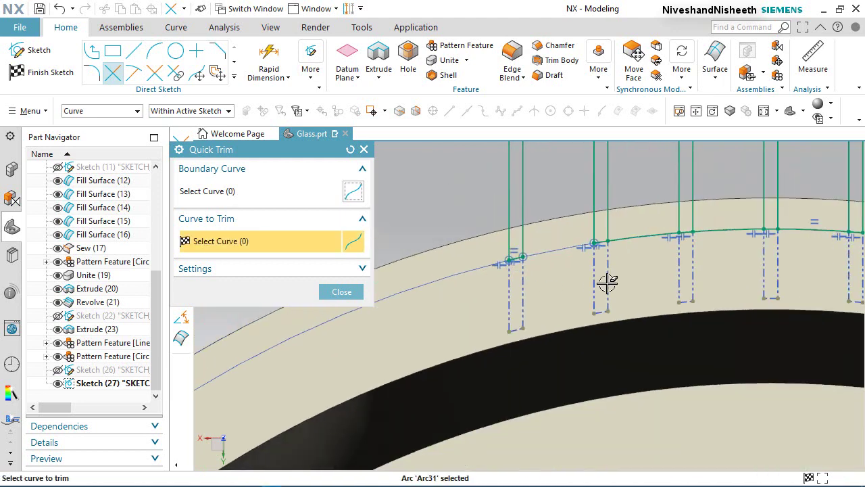
pyautogui.scroll(3, 643, 250)
pyautogui.click(632, 219)
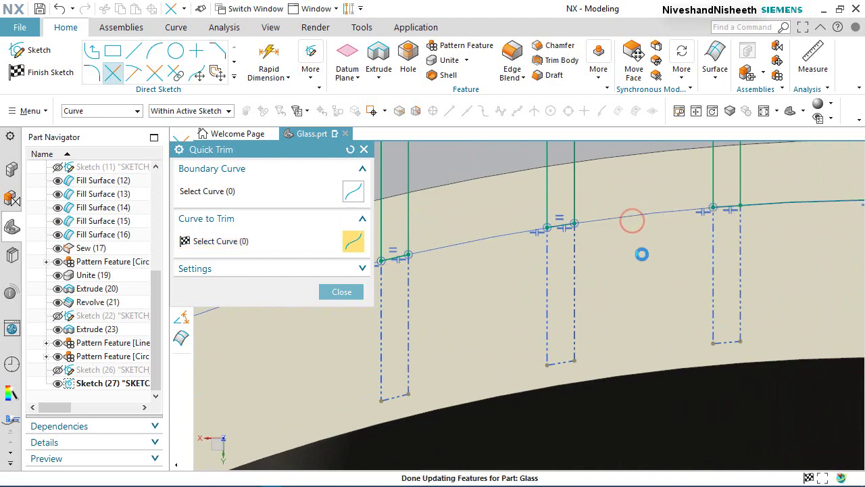
pyautogui.scroll(-2, 642, 253)
pyautogui.scroll(3, 733, 238)
pyautogui.click(722, 226)
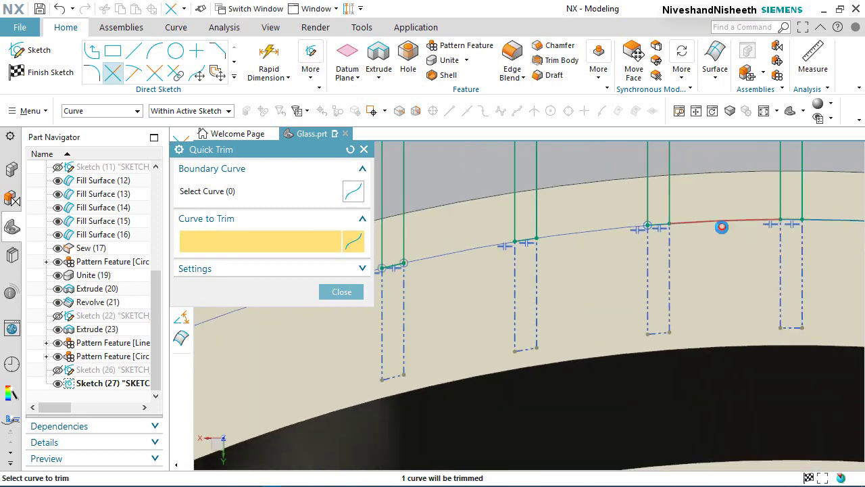
# - Trim the remaining circle segments between the fourth and seventh strips and end Quick Trim
pyautogui.scroll(-1, 762, 270)
pyautogui.scroll(2, 762, 271)
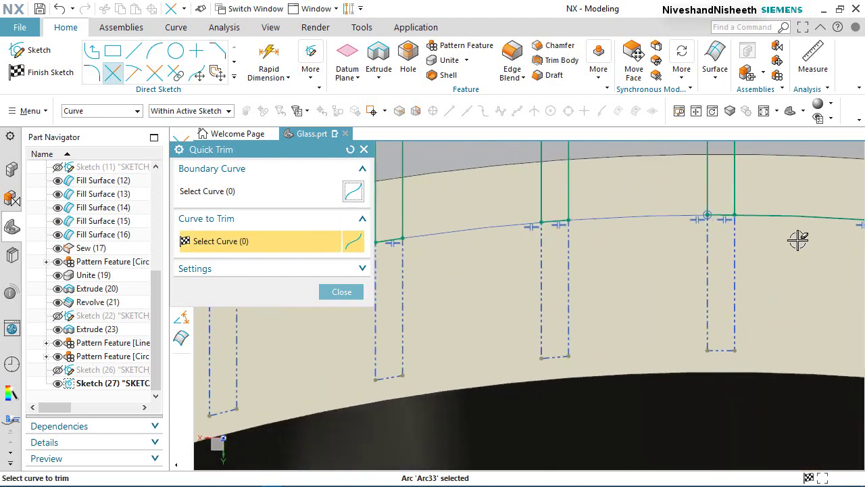
pyautogui.click(785, 218)
pyautogui.scroll(-2, 736, 282)
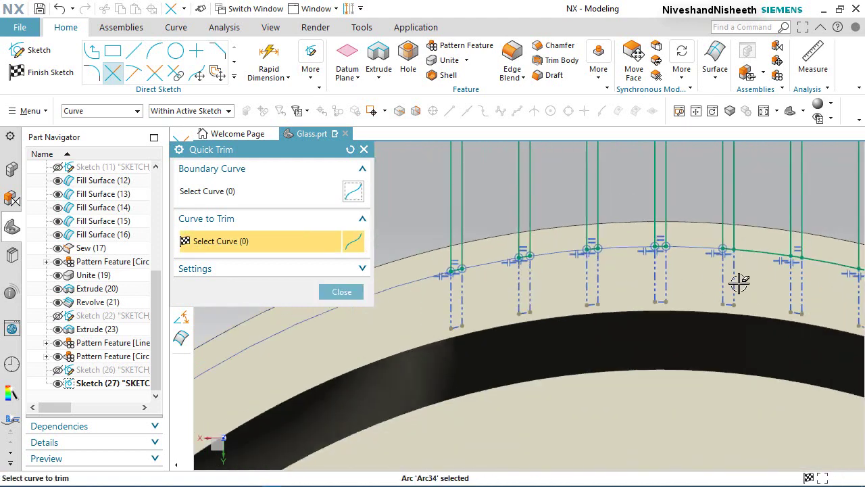
pyautogui.scroll(1, 765, 267)
pyautogui.click(743, 236)
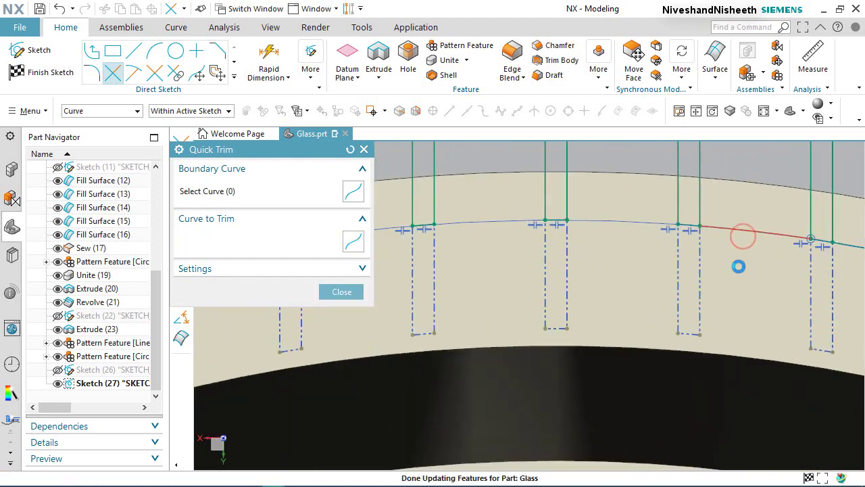
pyautogui.scroll(-1, 678, 285)
pyautogui.scroll(3, 838, 268)
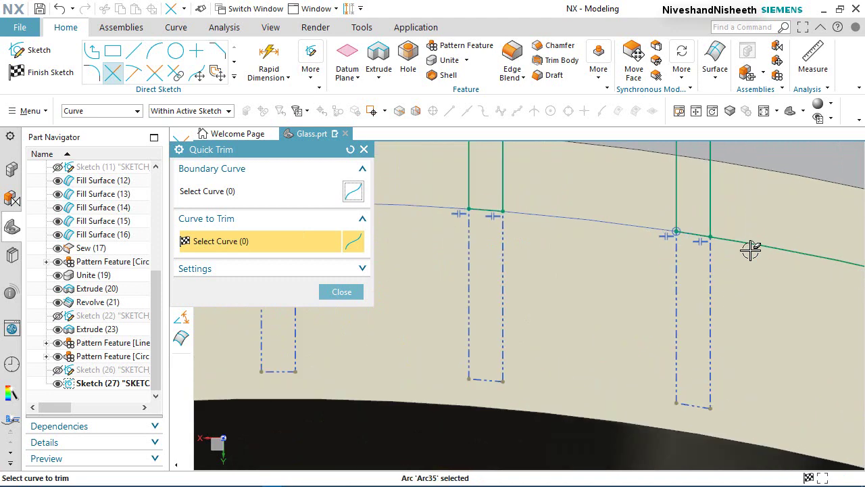
pyautogui.click(749, 249)
pyautogui.scroll(-2, 552, 290)
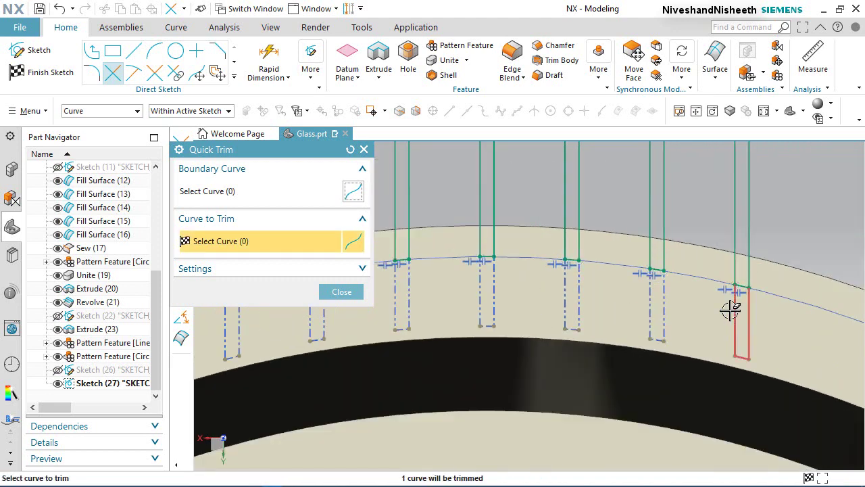
pyautogui.click(341, 292)
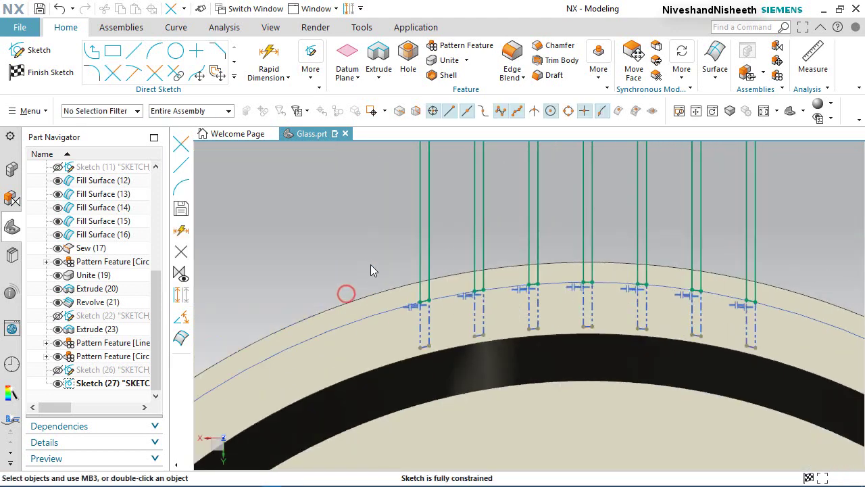
pyautogui.click(370, 265)
# - Finish the trimmed open-end sketch and show the strip sketch at the opposite end of the glass again
pyautogui.scroll(-3, 434, 322)
pyautogui.scroll(-2, 433, 322)
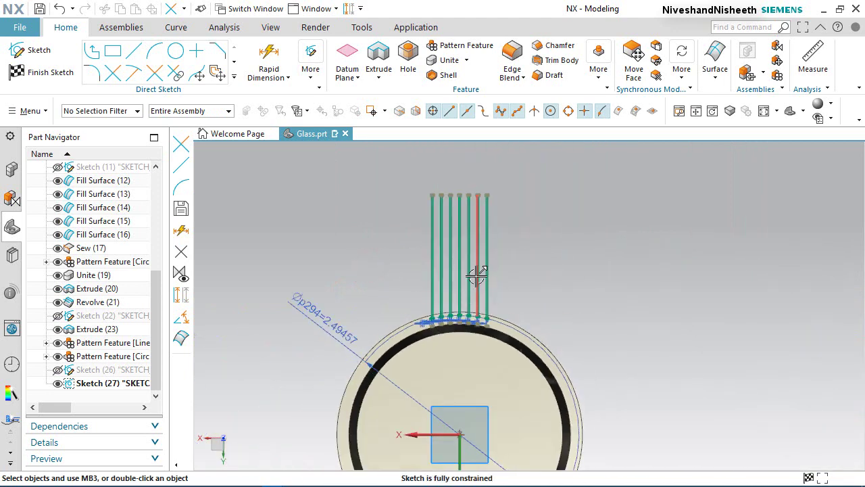
pyautogui.moveTo(477, 273); pyautogui.dragTo(353, 249, button='middle')
pyautogui.click(51, 72)
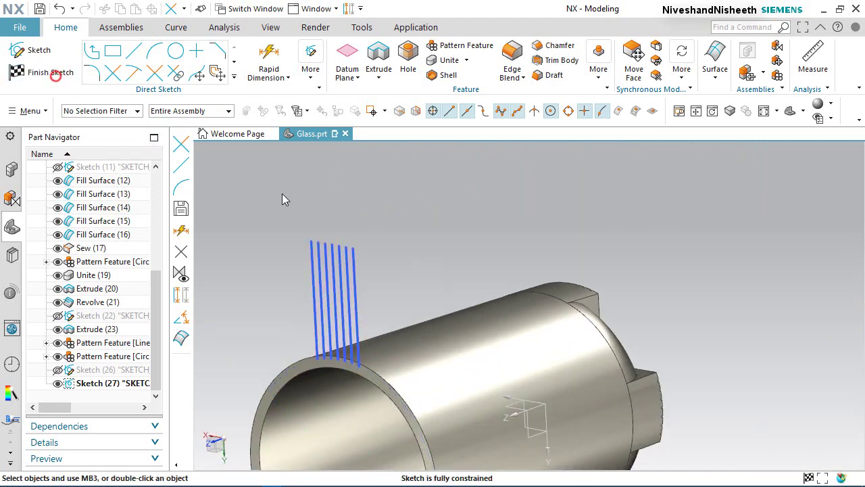
pyautogui.click(58, 370)
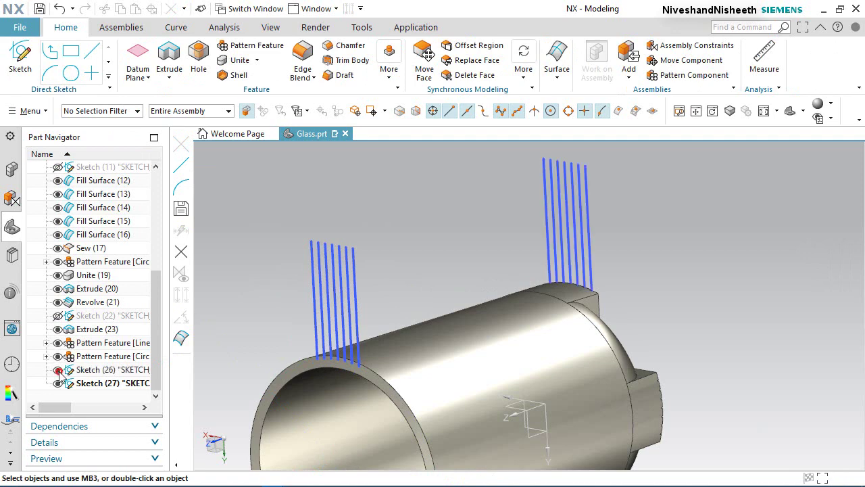
pyautogui.click(398, 203)
# - Start a Through Curves feature with the Connected Curves rule and take the outermost strip profile at the glass's open end as first section
pyautogui.scroll(3, 665, 194)
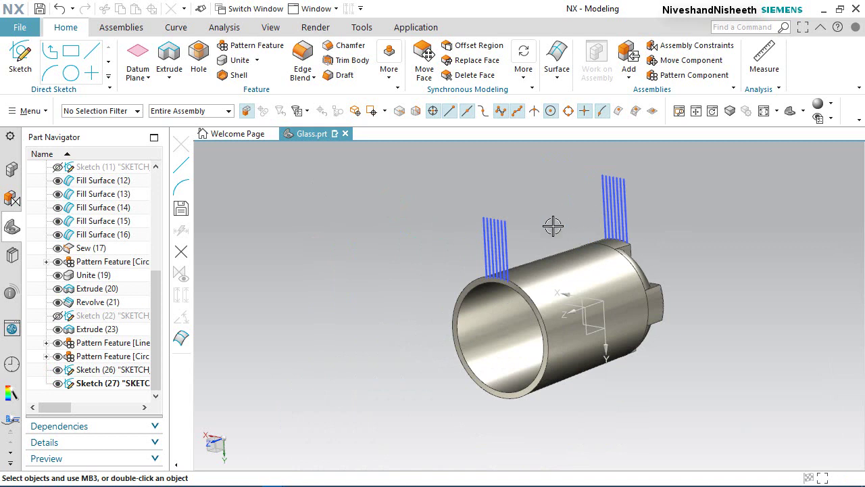
pyautogui.scroll(-1, 553, 226)
pyautogui.click(341, 193)
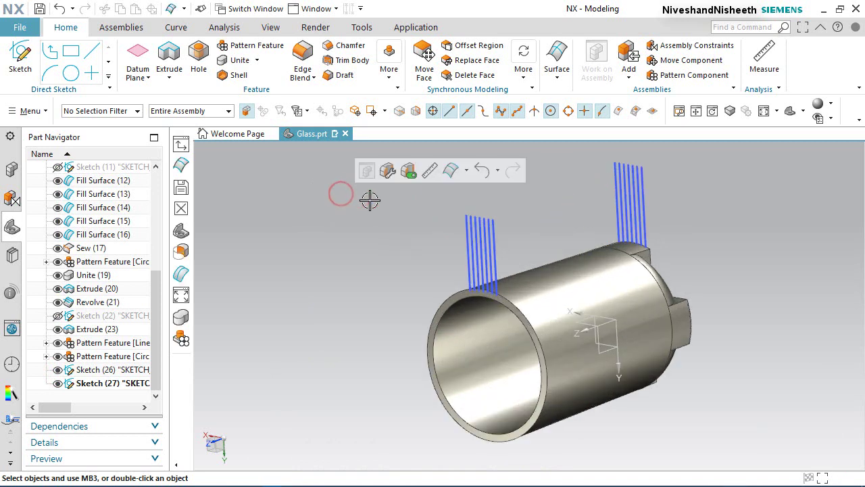
pyautogui.click(548, 82)
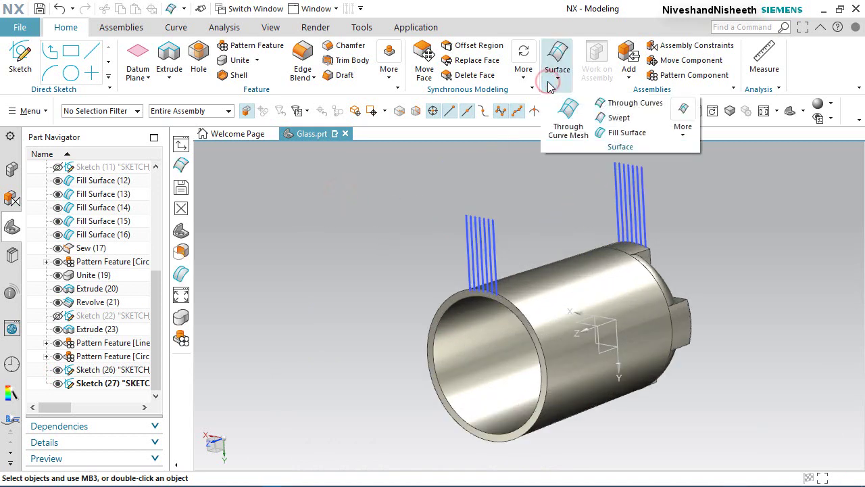
pyautogui.click(616, 102)
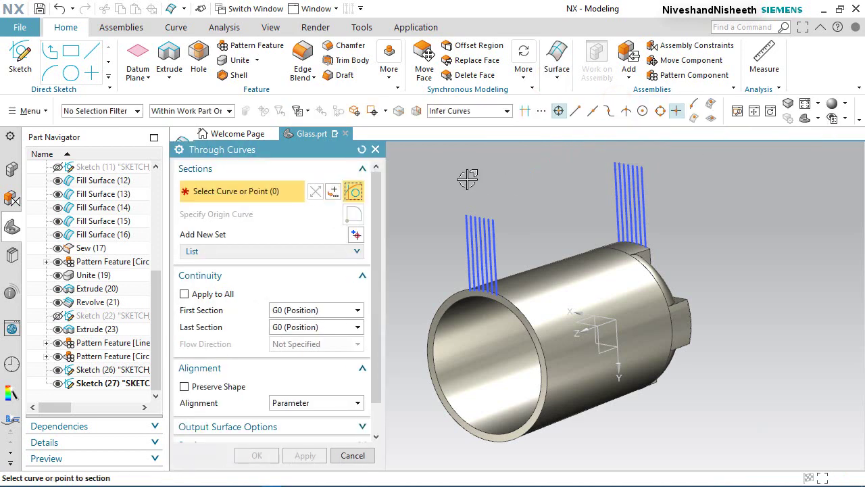
pyautogui.click(507, 111)
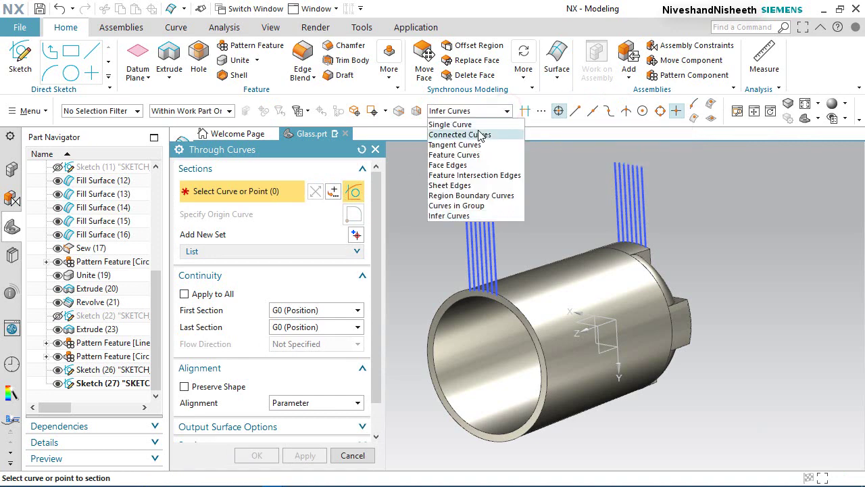
pyautogui.click(477, 135)
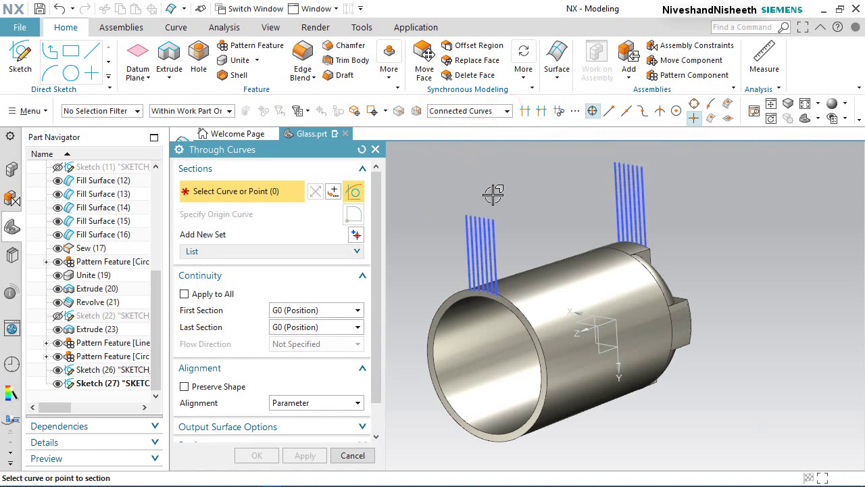
pyautogui.scroll(8, 497, 202)
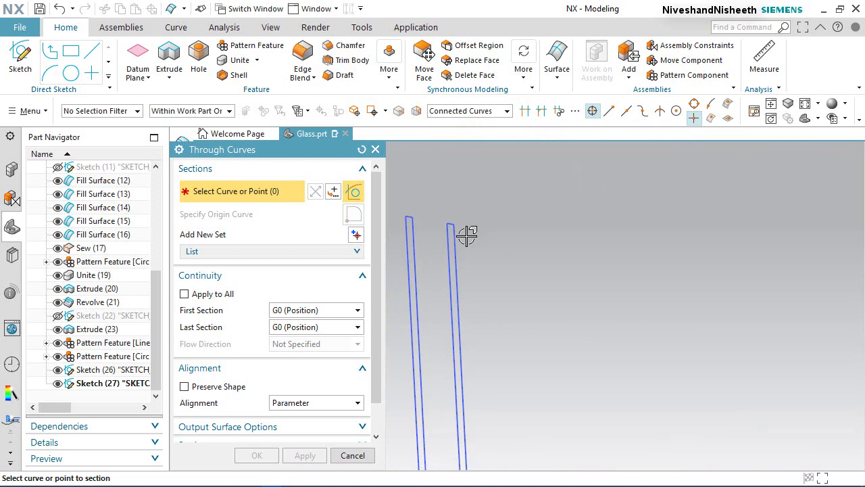
pyautogui.click(455, 234)
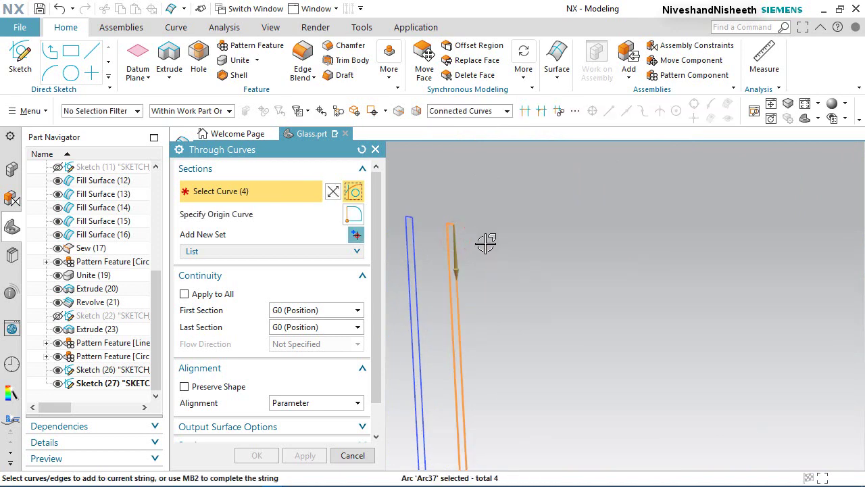
pyautogui.middleClick(485, 241)
pyautogui.scroll(-6, 486, 241)
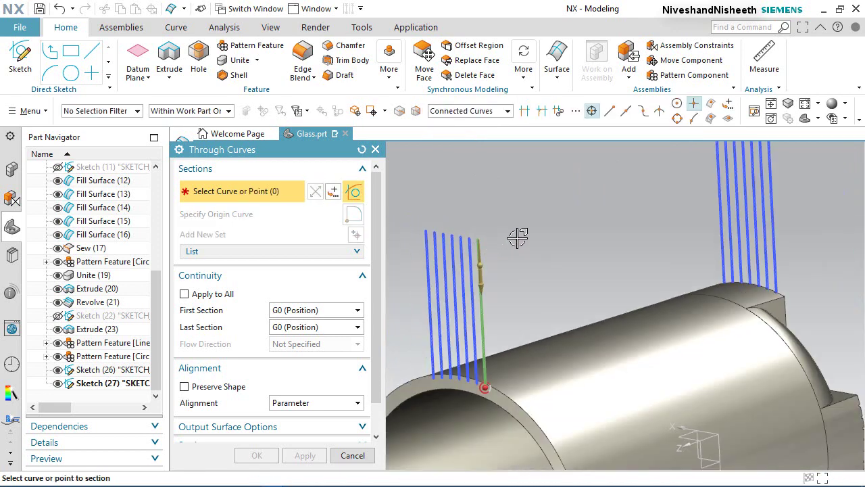
# - Add the matching outermost strip at the opposite end as second section, enable Preserve Shape and create the first fin
pyautogui.scroll(8, 661, 177)
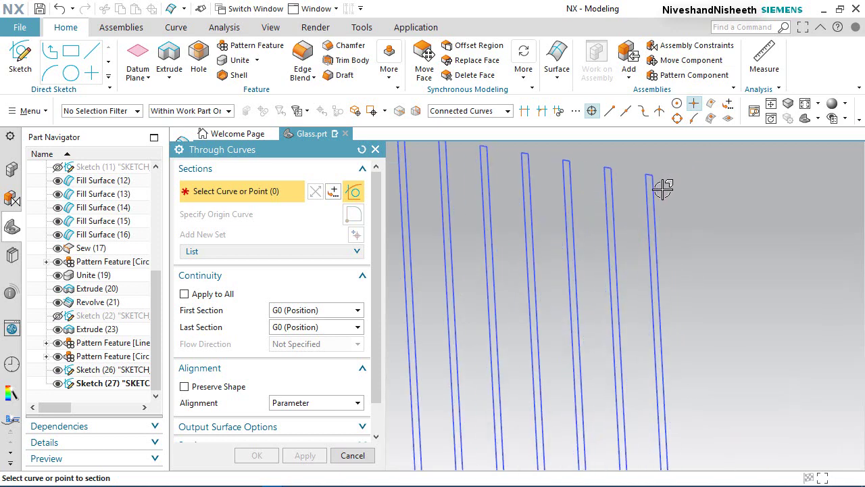
pyautogui.click(659, 192)
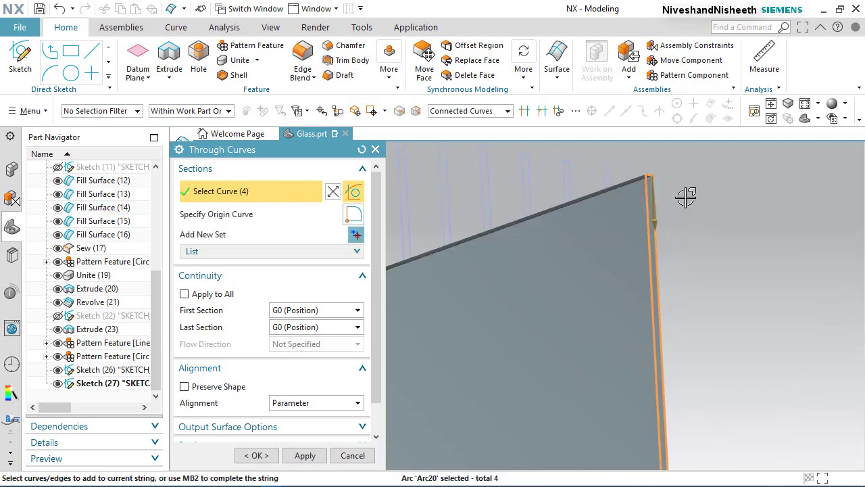
pyautogui.scroll(-4, 695, 180)
pyautogui.scroll(1, 560, 204)
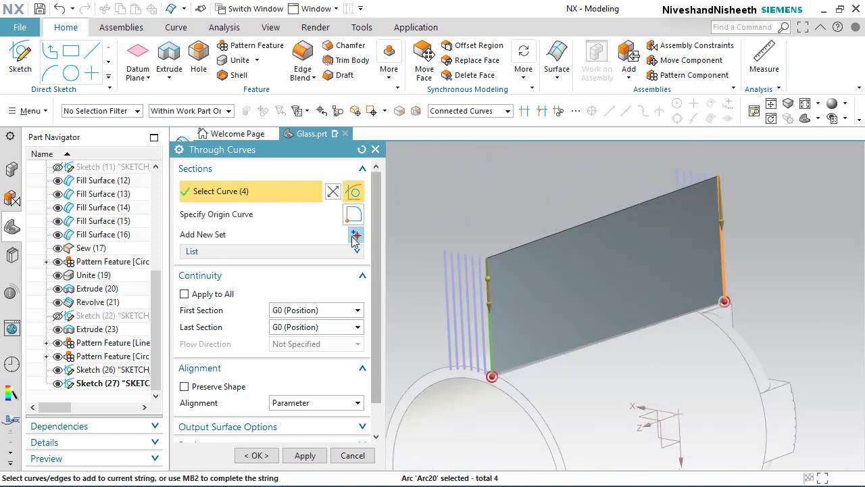
pyautogui.click(289, 251)
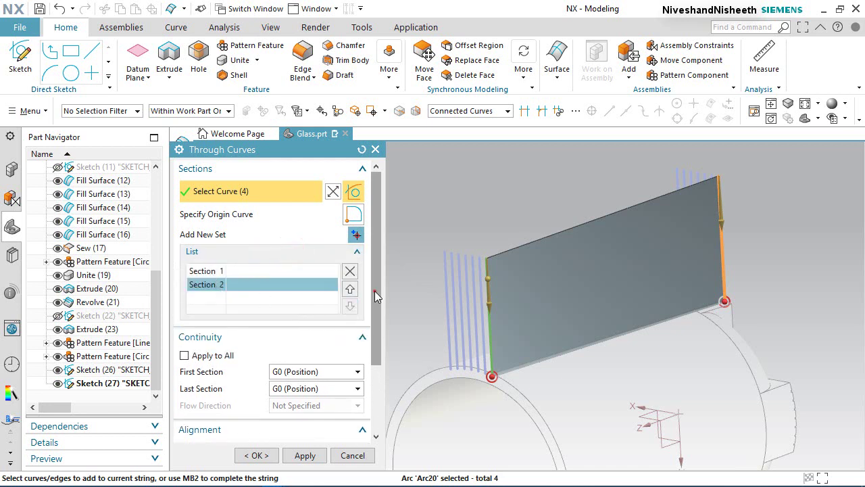
pyautogui.moveTo(374, 290); pyautogui.dragTo(379, 352)
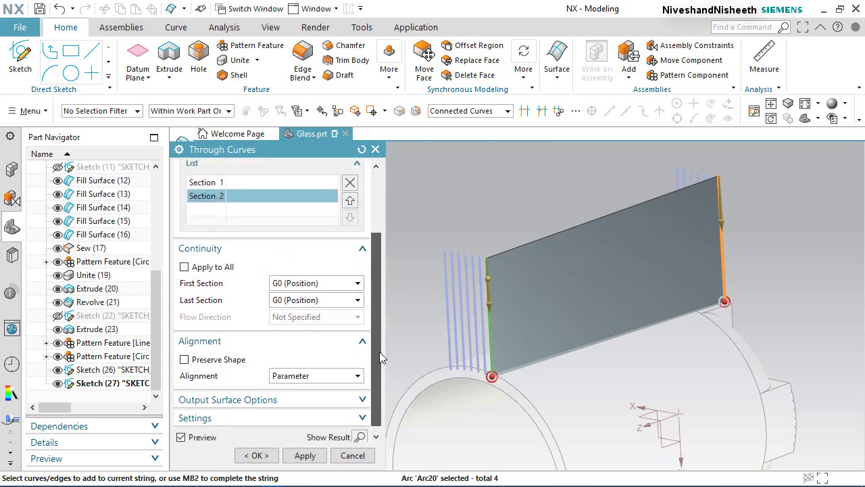
pyautogui.click(184, 359)
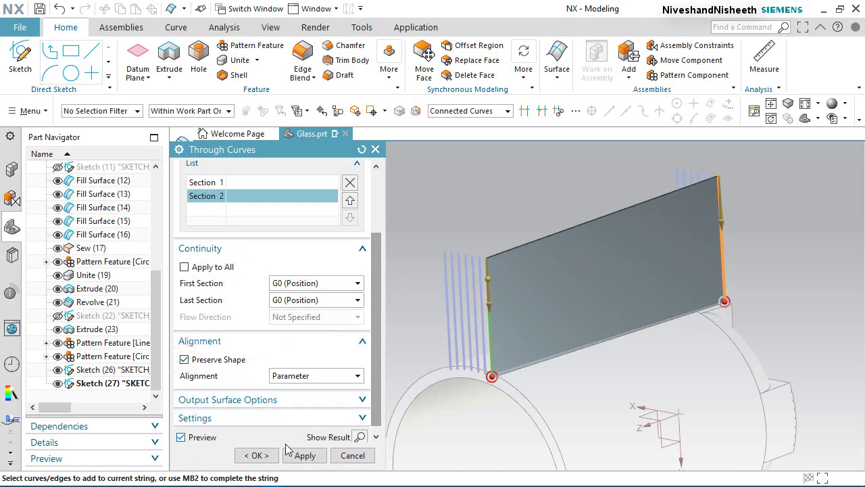
pyautogui.click(304, 456)
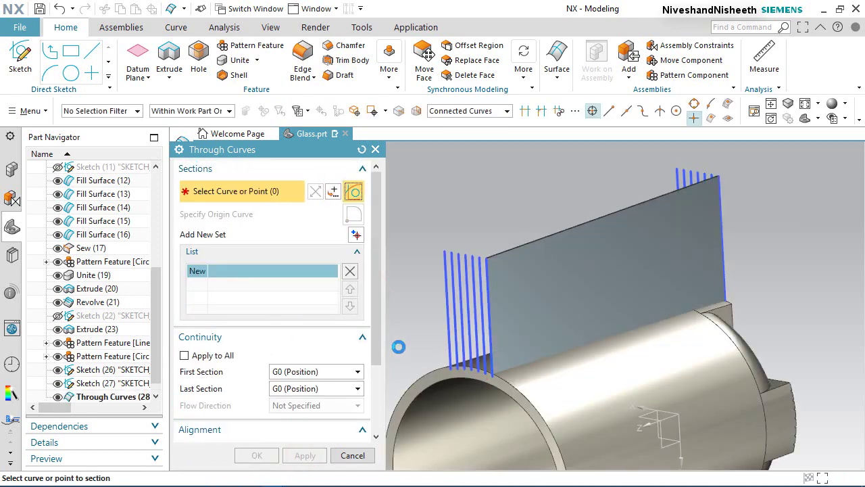
# - Create the second Through Curves fin between the strip profiles adjacent to the first fin at both ends, keeping Preserve Shape on
pyautogui.scroll(5, 501, 248)
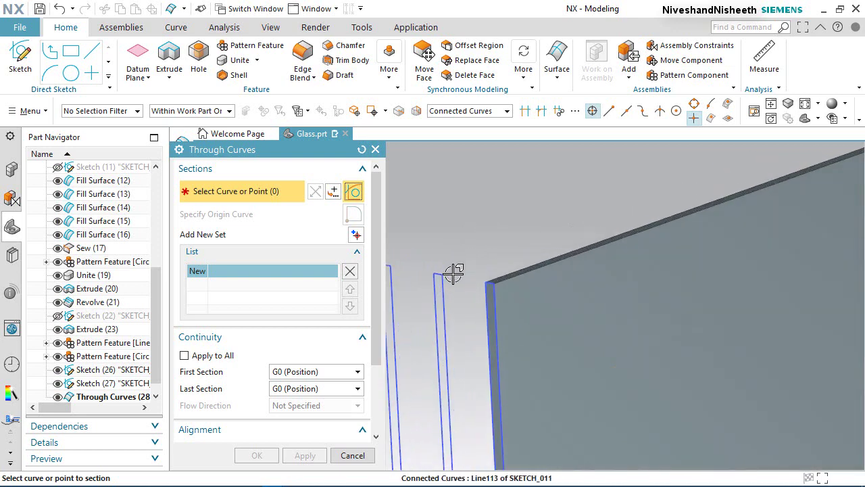
pyautogui.click(448, 293)
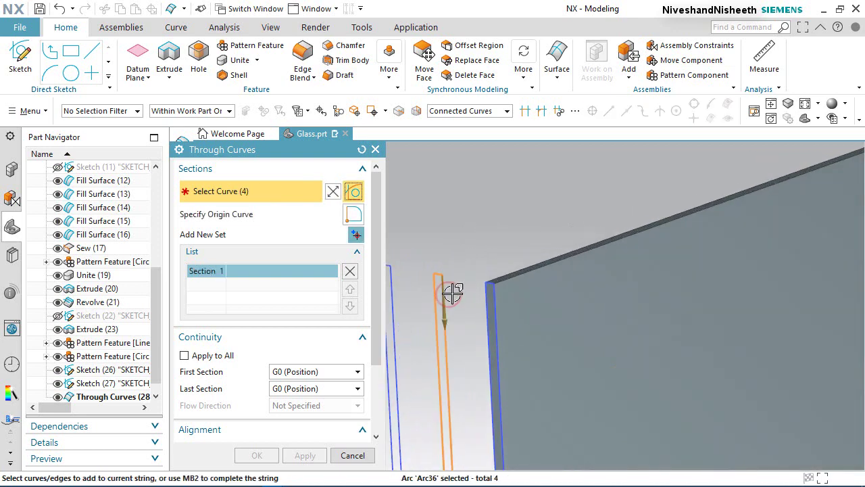
pyautogui.middleClick(471, 256)
pyautogui.scroll(-4, 471, 257)
pyautogui.scroll(2, 521, 247)
pyautogui.scroll(2, 603, 254)
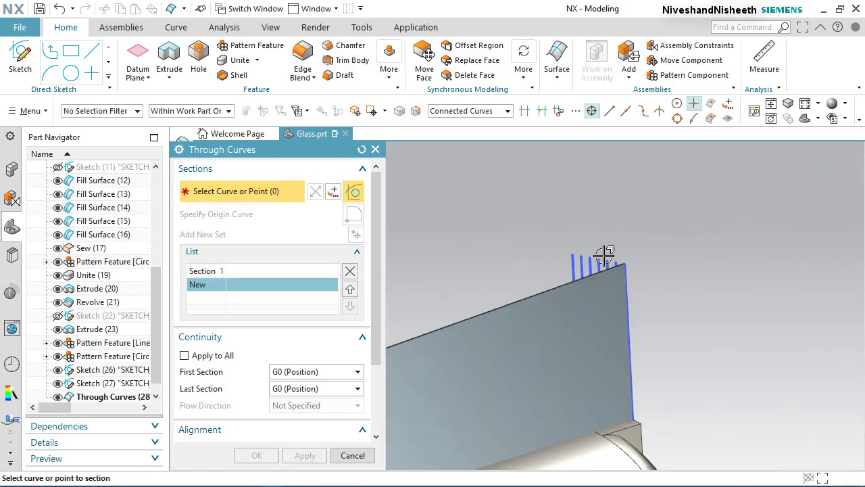
pyautogui.scroll(3, 608, 258)
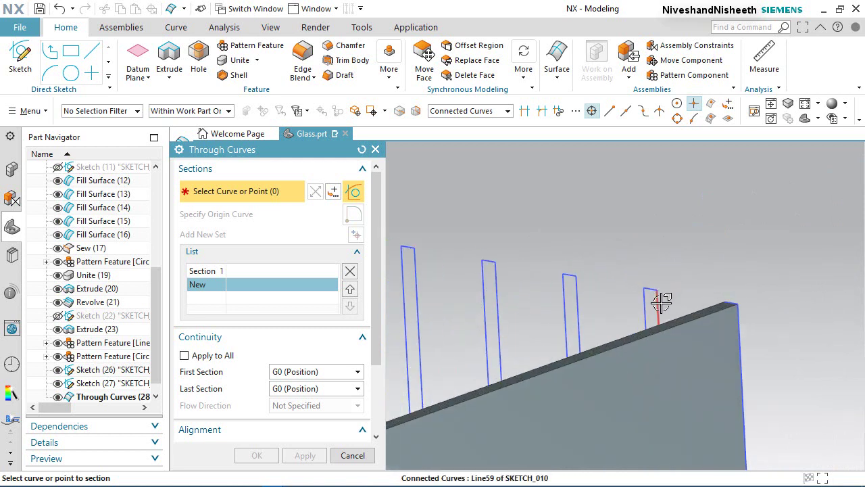
pyautogui.click(660, 304)
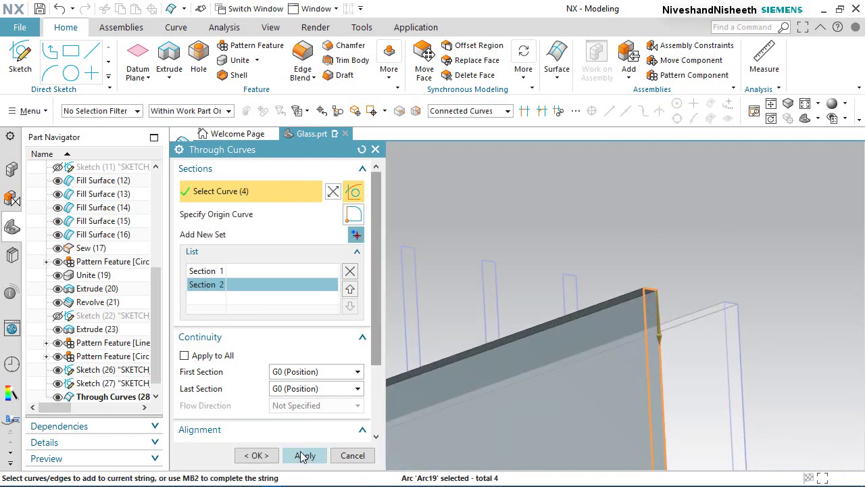
pyautogui.scroll(-1, 346, 326)
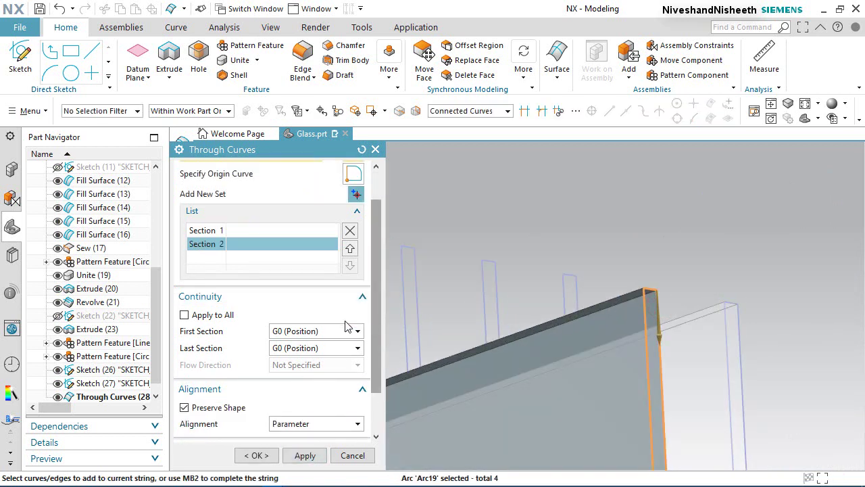
pyautogui.click(304, 456)
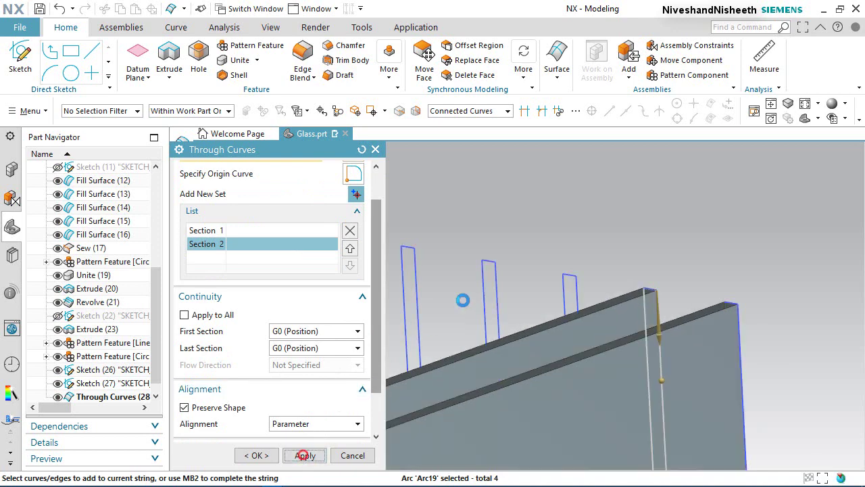
# - Create the third Through Curves fin by joining the third strip profile at the far end to its counterpart at the open end
pyautogui.click(578, 289)
pyautogui.middleClick(624, 234)
pyautogui.moveTo(624, 234); pyautogui.dragTo(680, 214, button='middle')
pyautogui.scroll(-3, 683, 215)
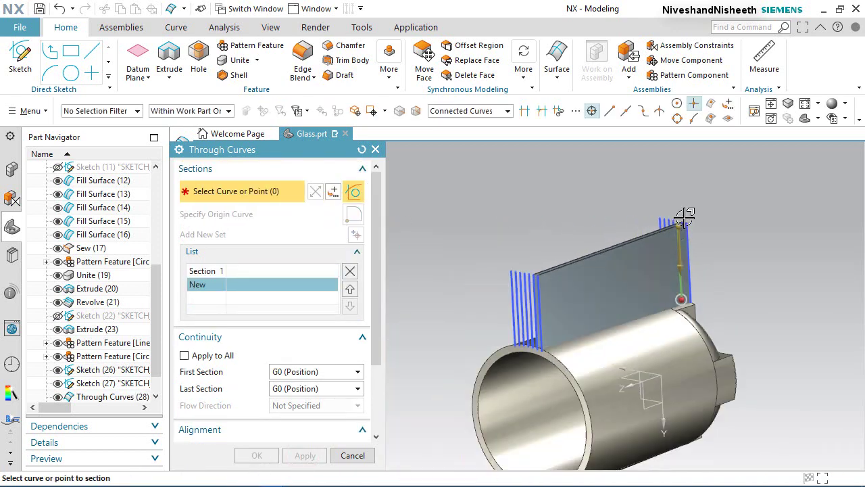
pyautogui.scroll(5, 539, 271)
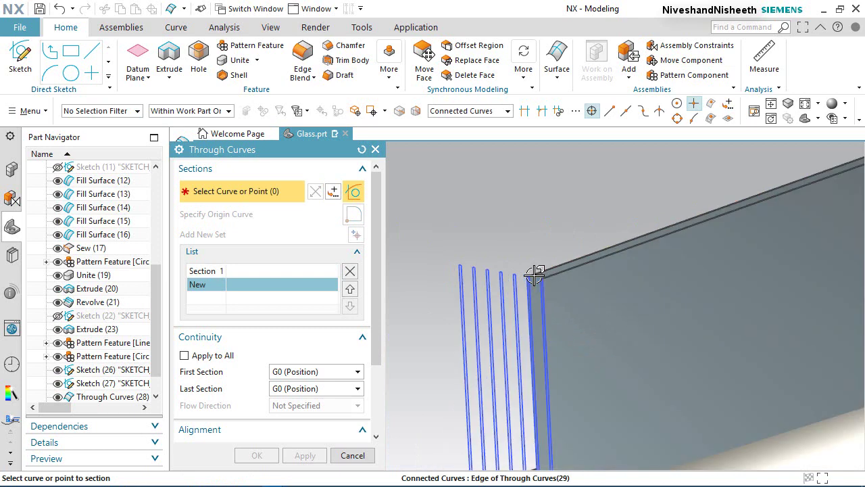
pyautogui.click(481, 289)
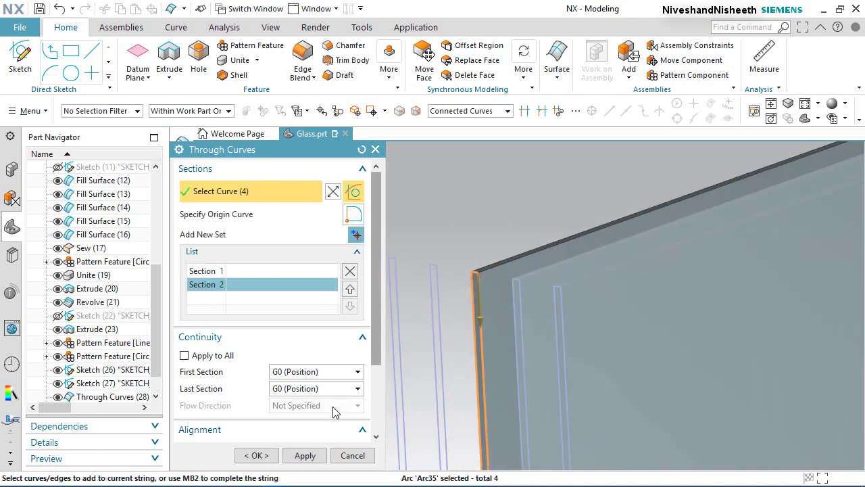
pyautogui.click(305, 455)
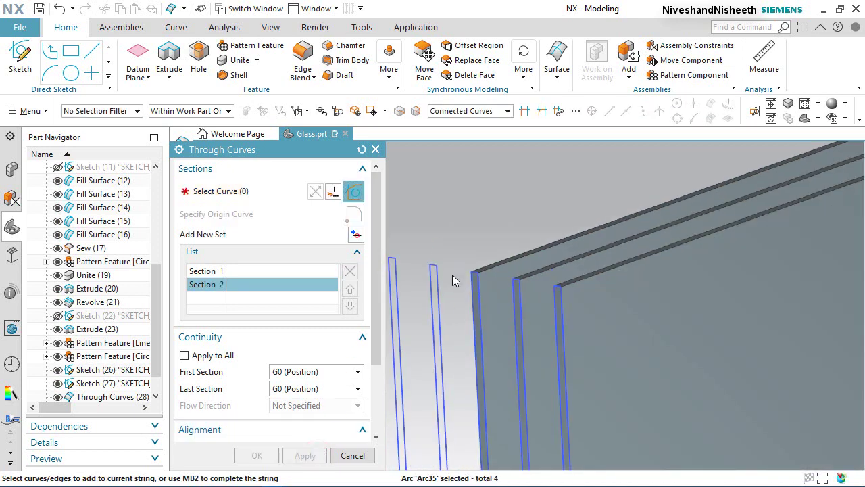
# - Create the fourth Through Curves fin from the fourth strip profile at the open end to its counterpart at the far end
pyautogui.moveTo(375, 270); pyautogui.dragTo(378, 220)
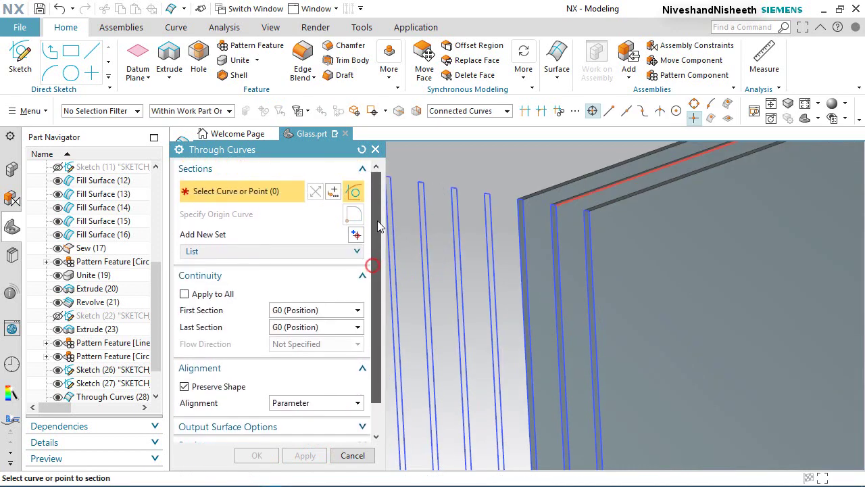
pyautogui.click(483, 209)
pyautogui.middleClick(475, 179)
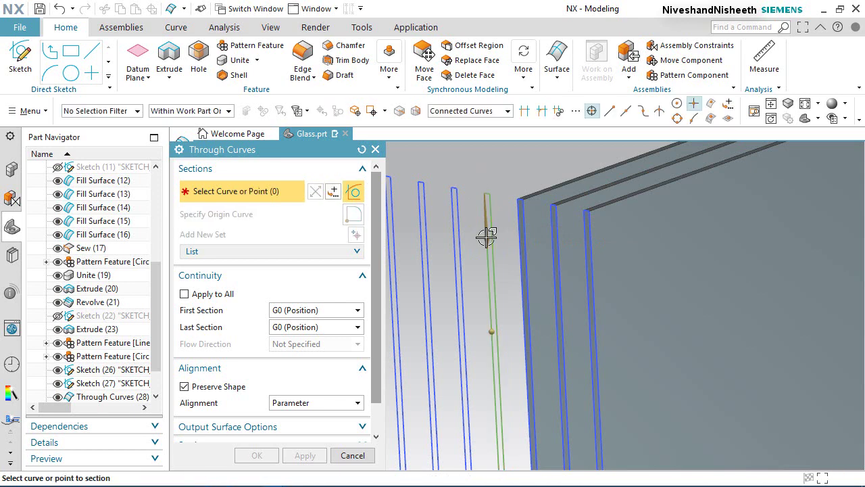
pyautogui.press('Home')
pyautogui.scroll(3, 661, 219)
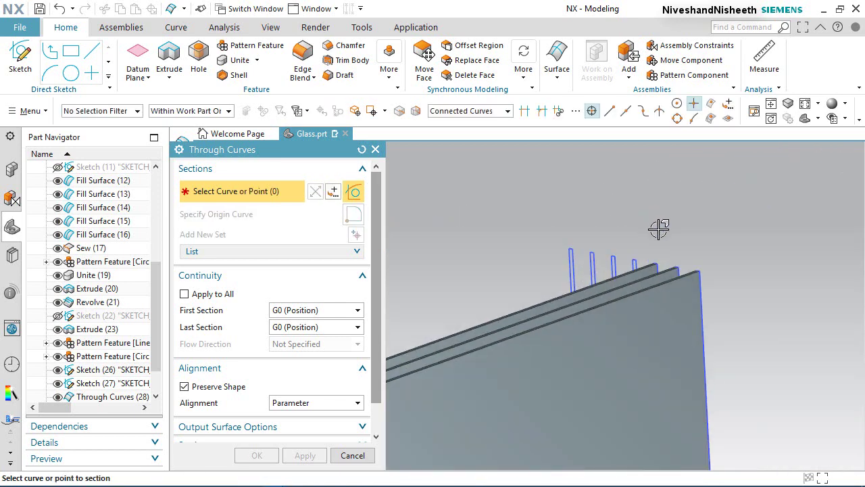
pyautogui.moveTo(647, 236); pyautogui.dragTo(679, 289, button='middle')
pyautogui.moveTo(508, 236); pyautogui.dragTo(458, 264, button='middle')
pyautogui.click(465, 289)
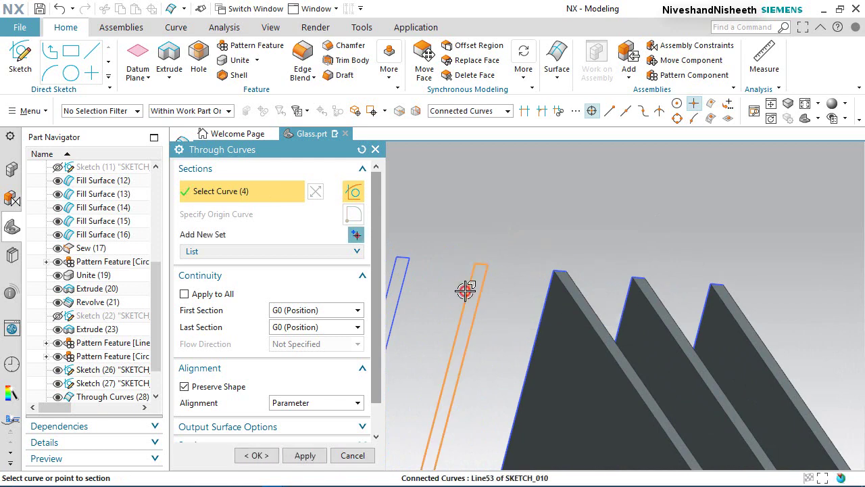
pyautogui.click(305, 456)
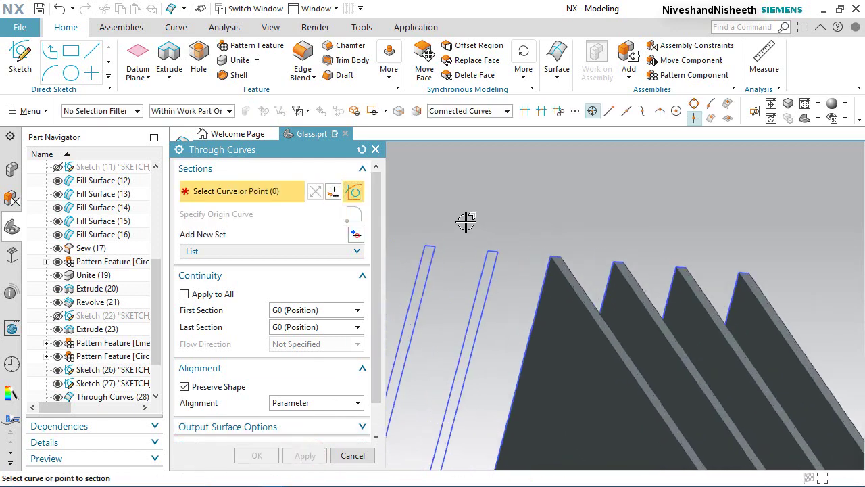
pyautogui.click(479, 260)
pyautogui.scroll(-2, 470, 215)
pyautogui.scroll(-3, 472, 214)
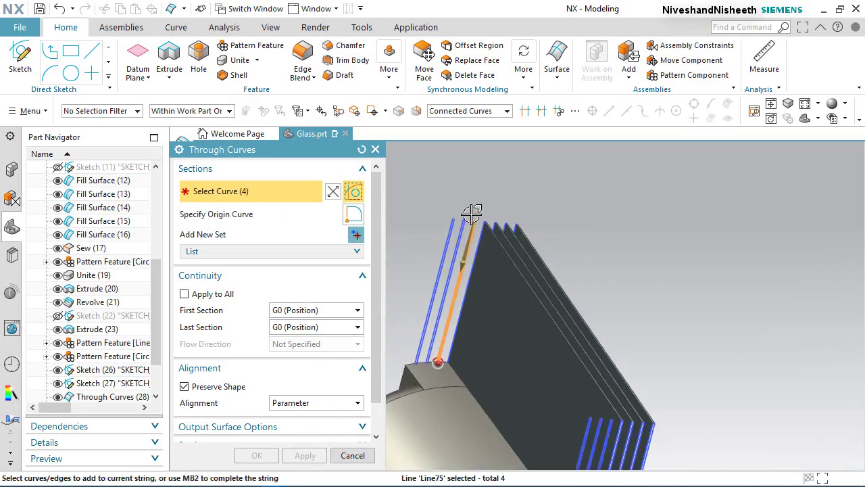
pyautogui.scroll(4, 551, 365)
pyautogui.scroll(2, 540, 331)
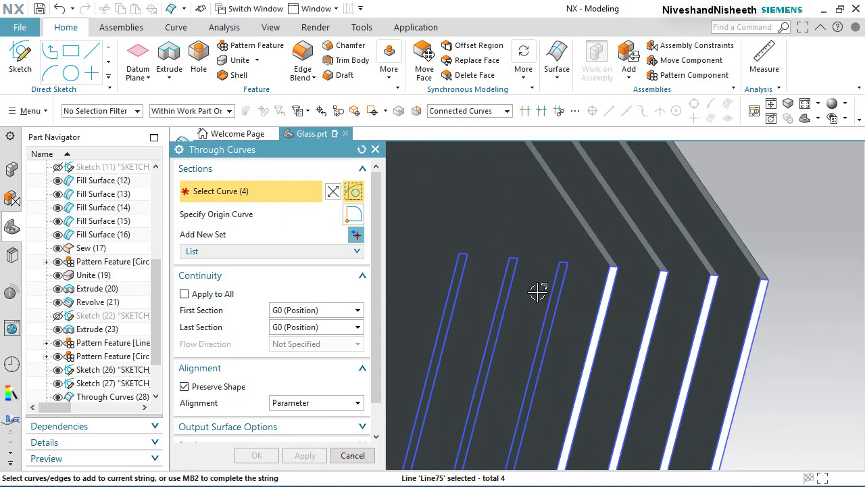
pyautogui.click(556, 283)
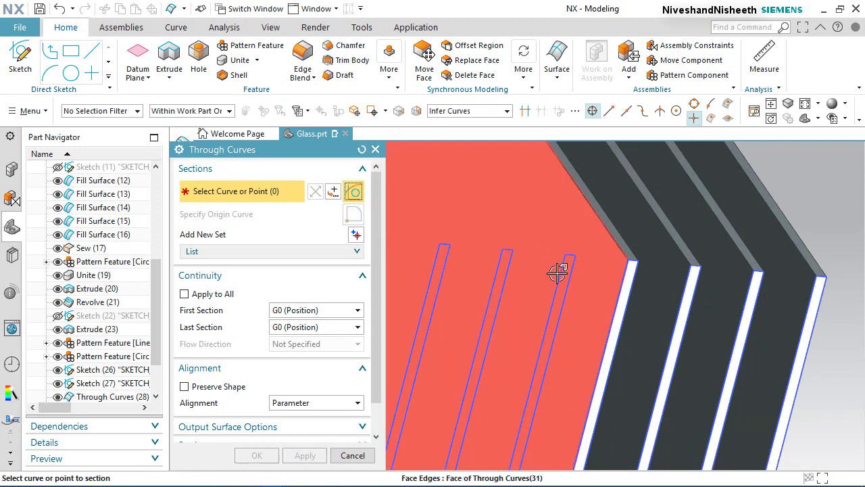
# - Create the fifth Through Curves fin between the fifth strip profiles at both ends, using the Connected Curves rule and Preserve Shape
pyautogui.click(473, 110)
pyautogui.click(471, 134)
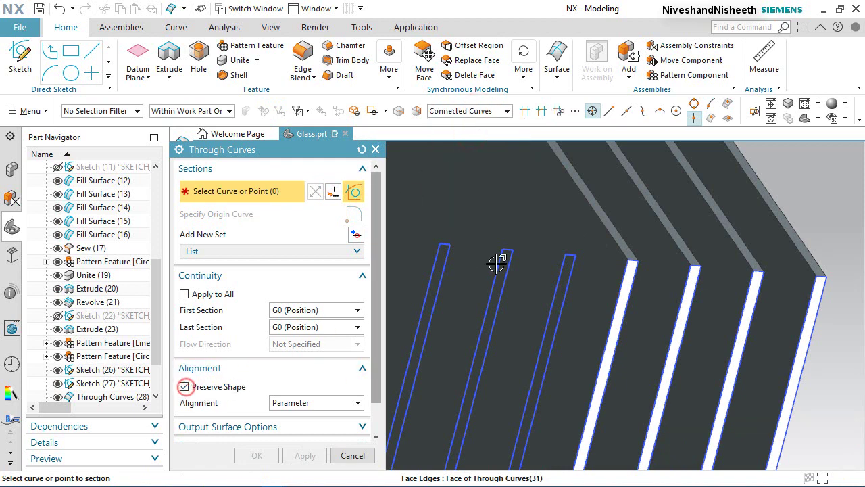
pyautogui.click(573, 280)
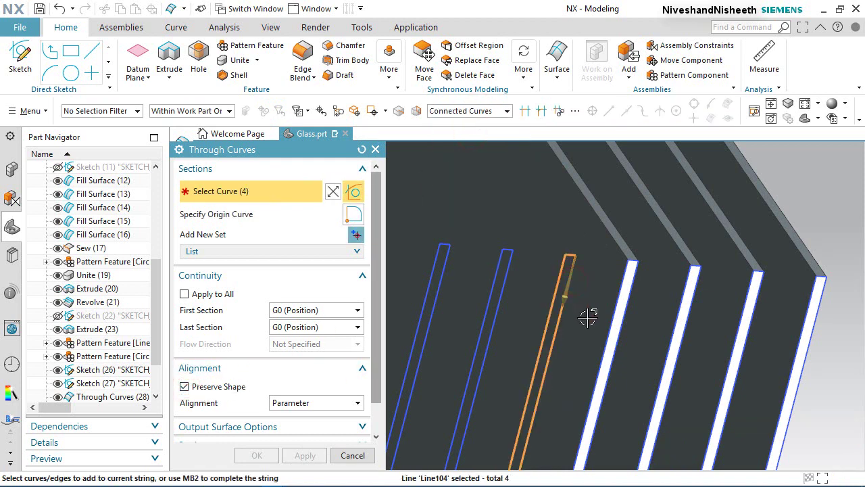
pyautogui.moveTo(589, 315); pyautogui.dragTo(589, 323, button='middle')
pyautogui.scroll(5, 500, 186)
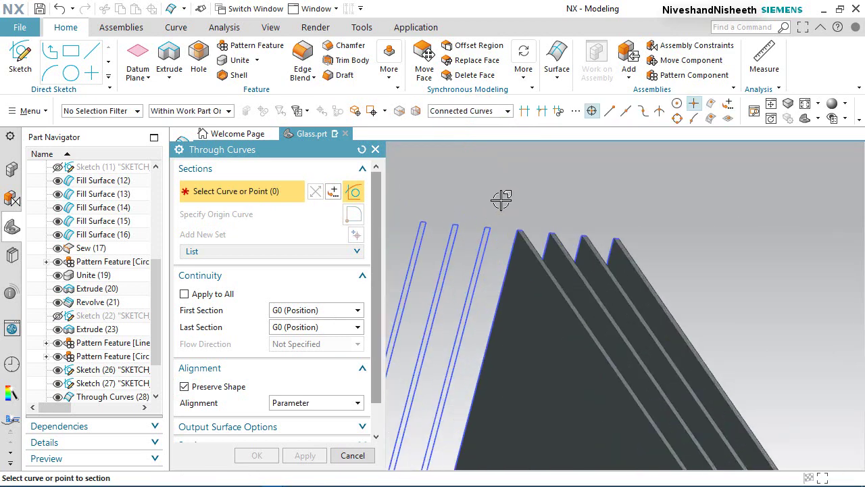
pyautogui.click(473, 257)
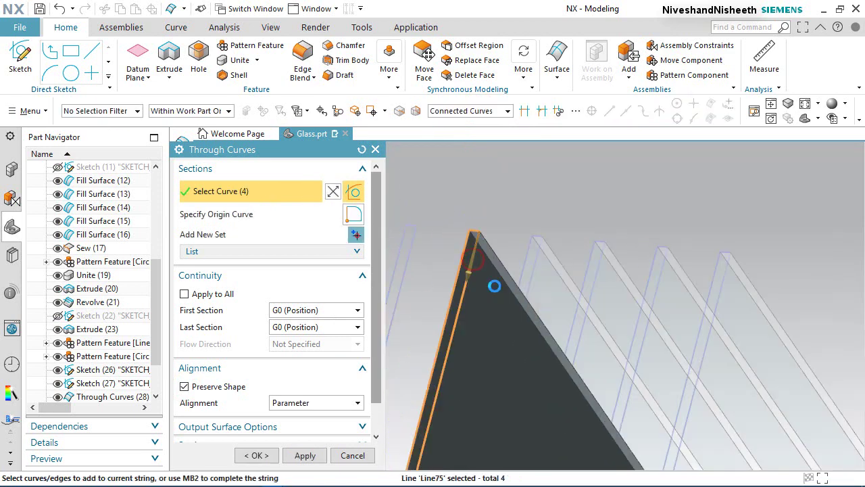
pyautogui.click(305, 455)
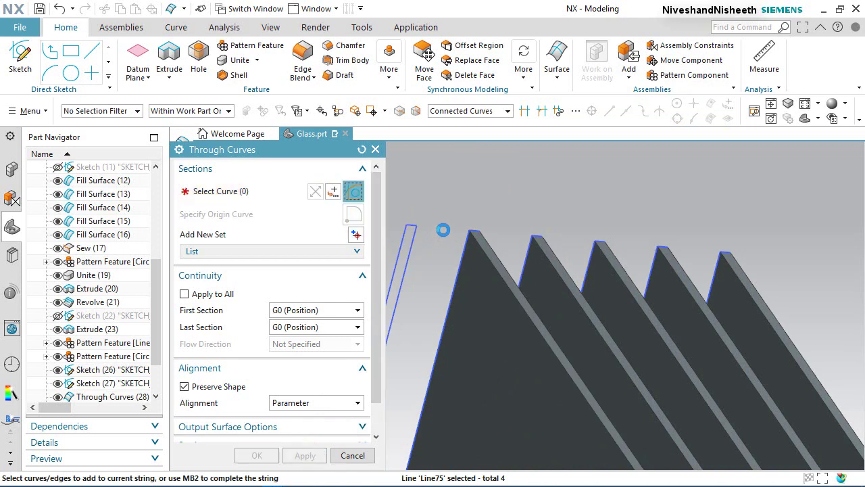
# - Create the sixth Through Curves fin by joining the sixth strip profile at one end to its counterpart at the other end
pyautogui.moveTo(470, 220); pyautogui.dragTo(475, 212, button='middle')
pyautogui.scroll(5, 460, 211)
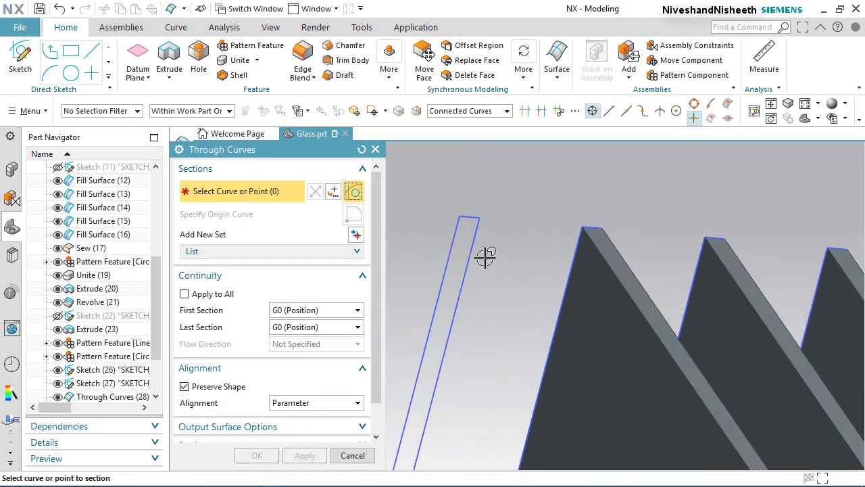
pyautogui.click(474, 252)
pyautogui.middleClick(522, 207)
pyautogui.scroll(-5, 521, 207)
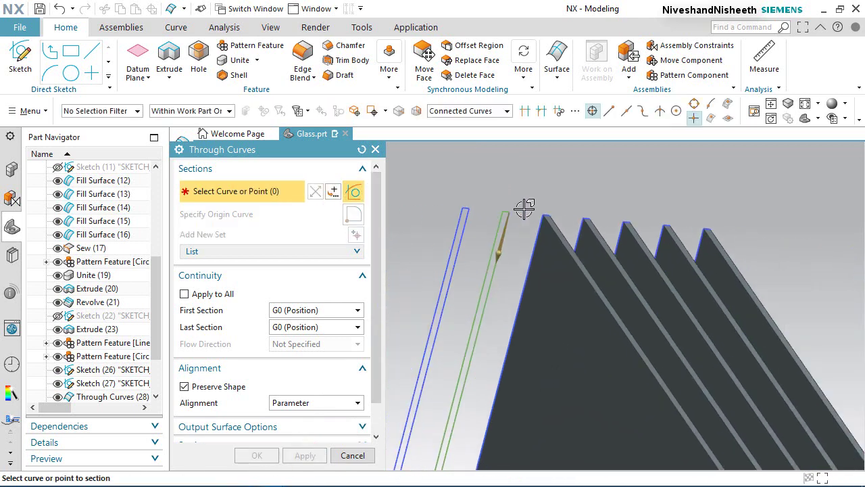
pyautogui.scroll(8, 609, 281)
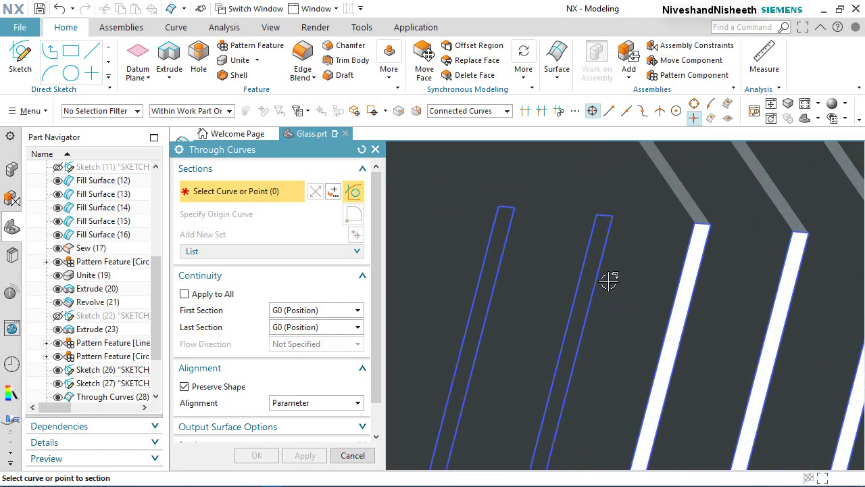
pyautogui.click(601, 281)
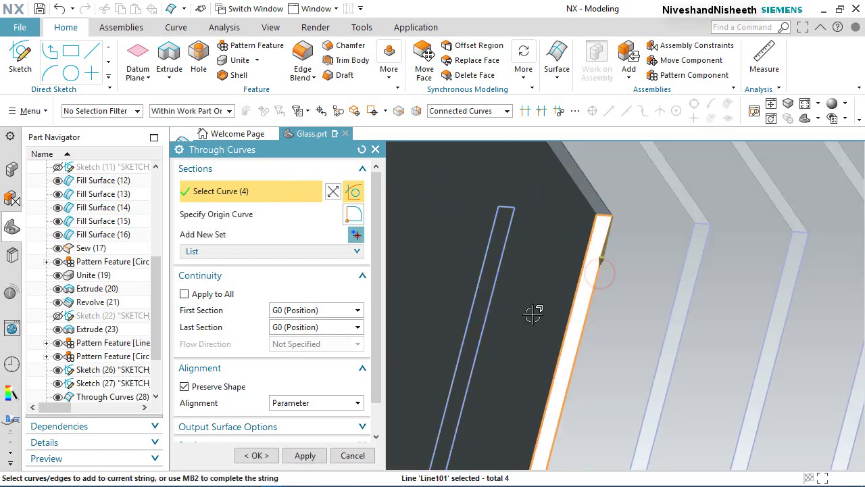
pyautogui.click(318, 457)
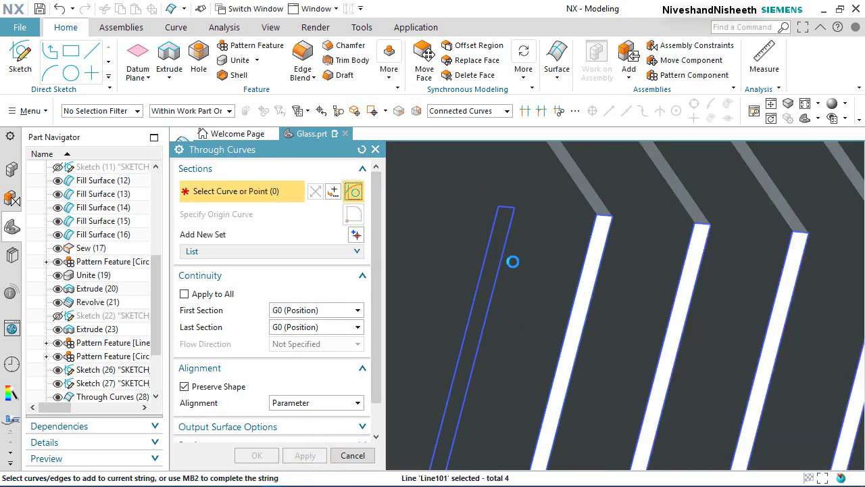
# - Create the seventh Through Curves fin from the last remaining pair of strip profiles and finish the command
pyautogui.click(508, 257)
pyautogui.middleClick(541, 305)
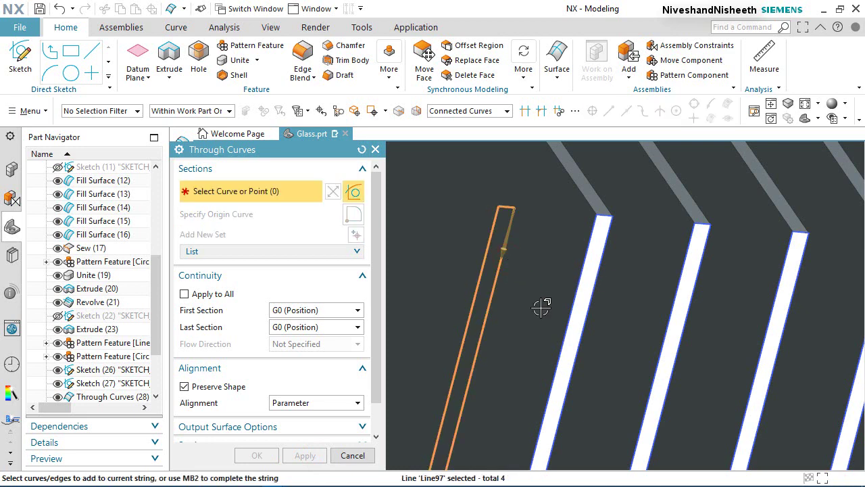
pyautogui.scroll(-8, 543, 306)
pyautogui.scroll(6, 493, 236)
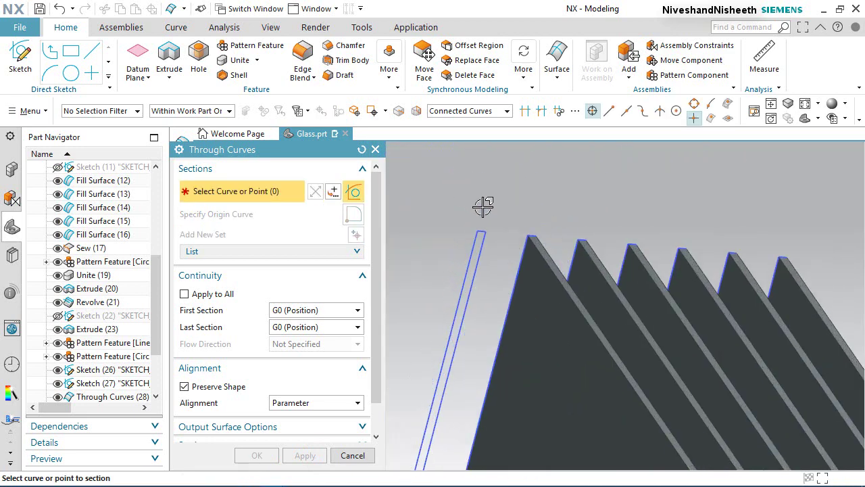
pyautogui.click(488, 275)
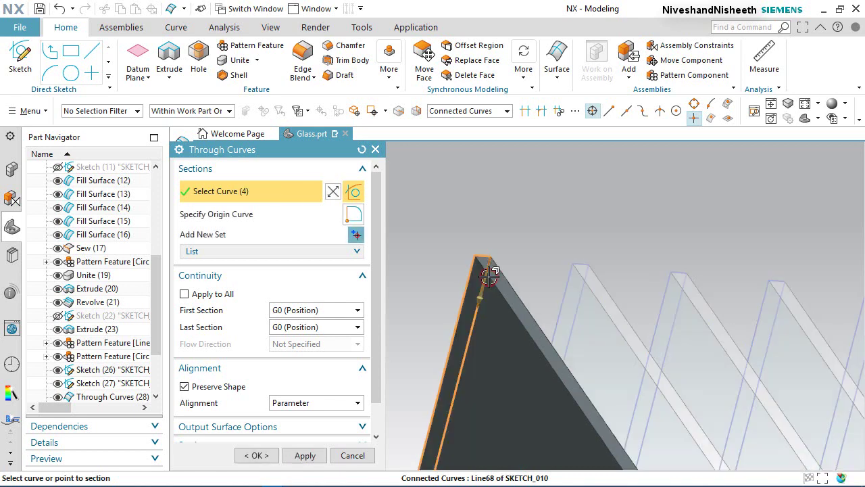
pyautogui.click(256, 455)
pyautogui.scroll(-3, 412, 207)
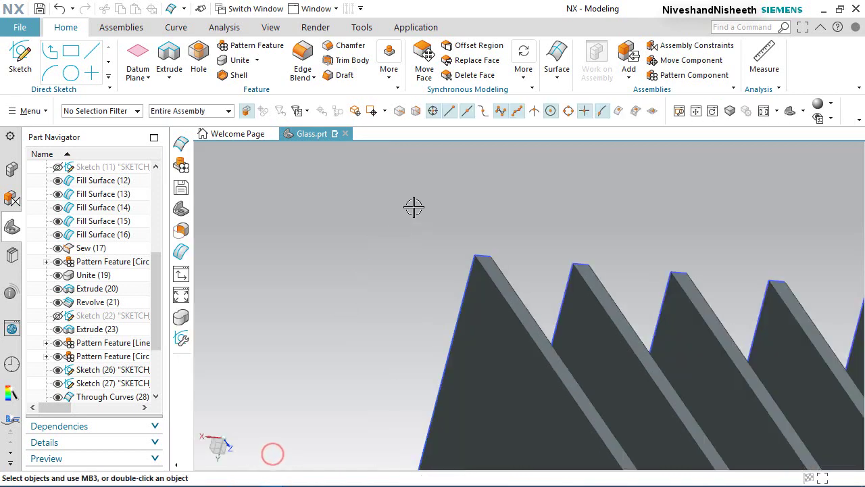
# - Hide the two strip-profile sketches, Sketch (26) and Sketch (27), and fit the model in view
pyautogui.moveTo(411, 207); pyautogui.dragTo(399, 284, button='middle')
pyautogui.scroll(-5, 421, 198)
pyautogui.scroll(3, 399, 284)
pyautogui.scroll(-3, 154, 334)
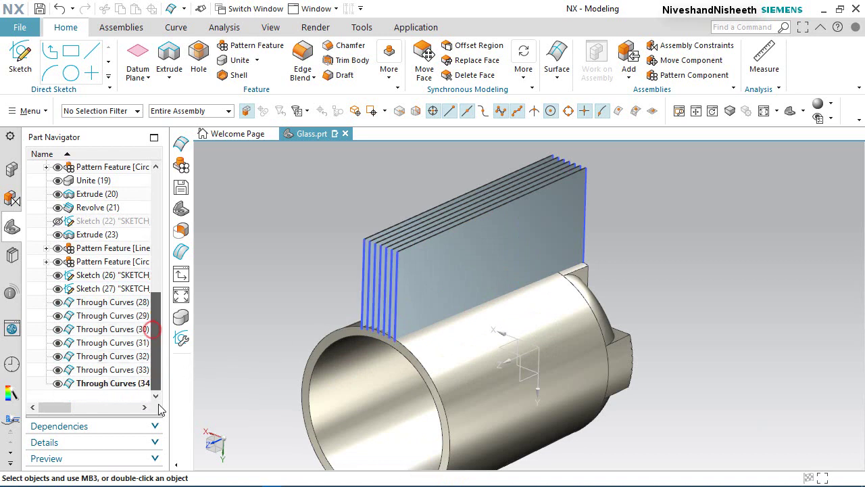
pyautogui.click(58, 289)
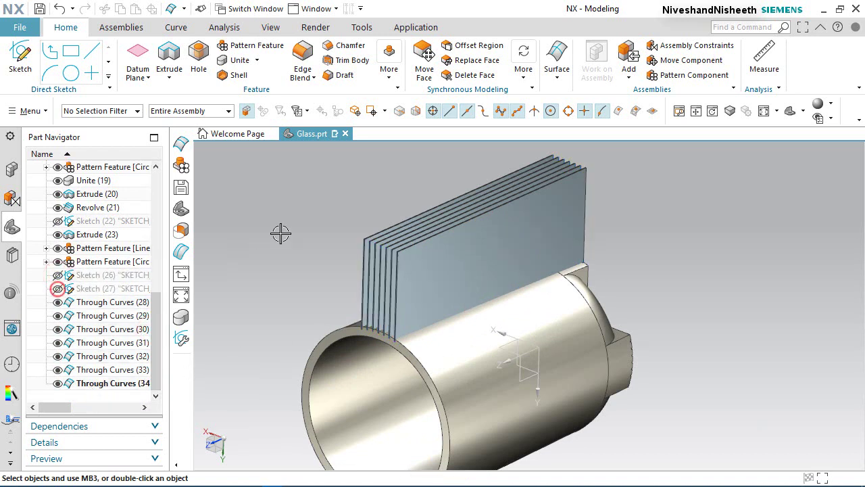
pyautogui.rightClick(317, 216)
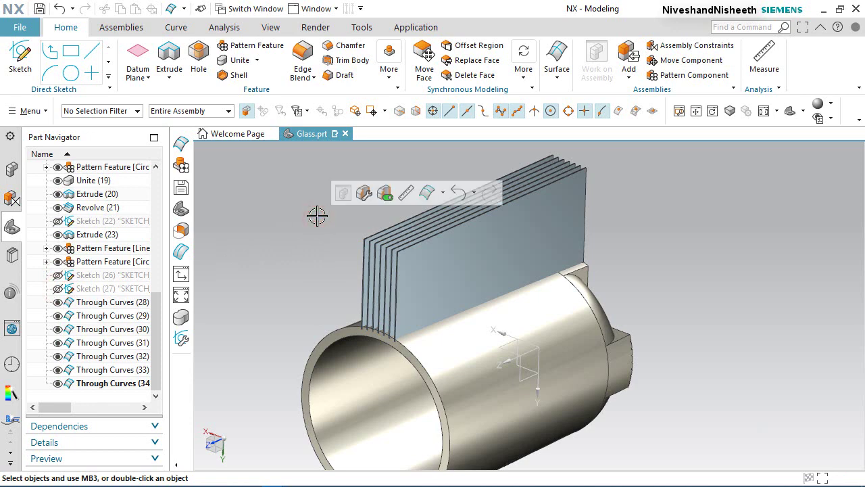
pyautogui.hotkey('ctrl', 'f')
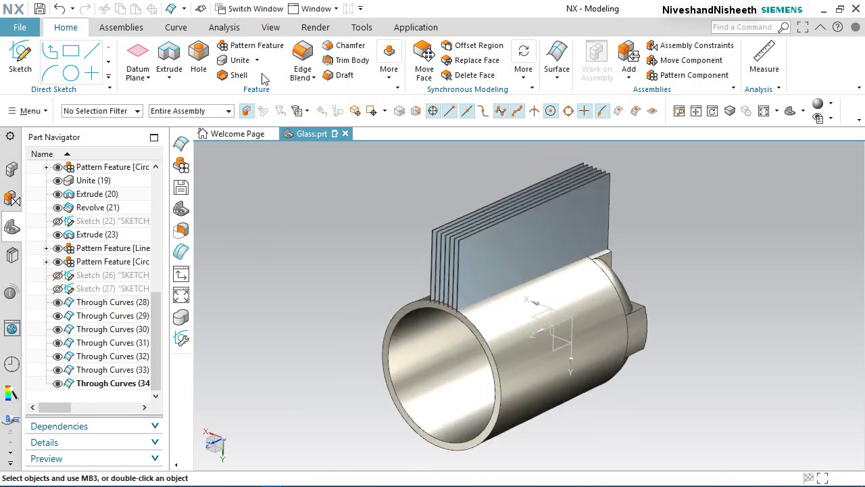
# - Pattern all seven Through Curves fins circularly about the datum axis along the glass body, with count 4 and a 360° span
pyautogui.click(264, 45)
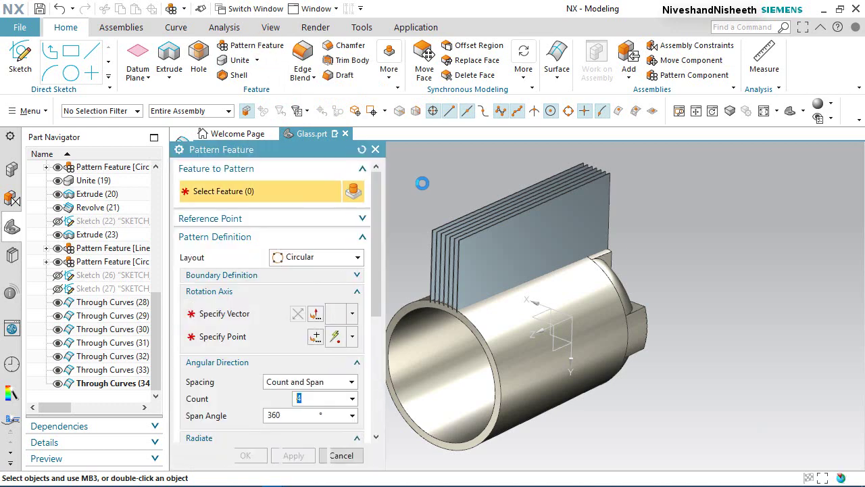
pyautogui.click(87, 304)
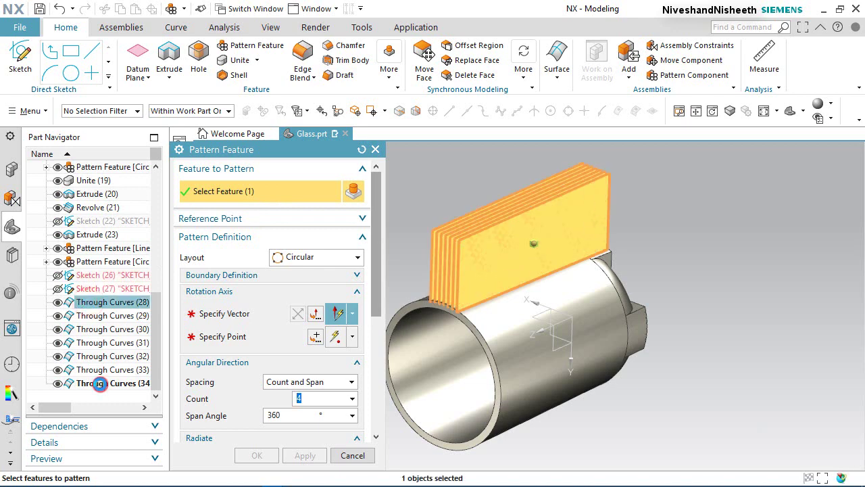
pyautogui.keyDown('shift'); pyautogui.click(99, 383); pyautogui.keyUp('shift')
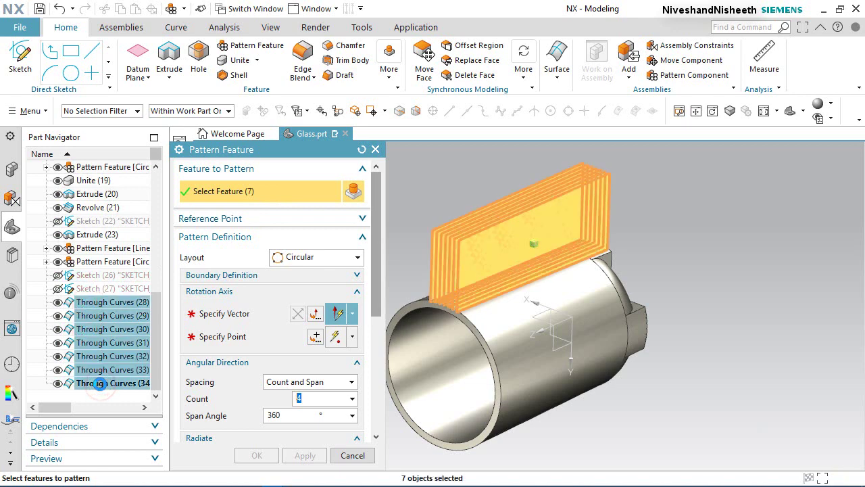
pyautogui.click(236, 313)
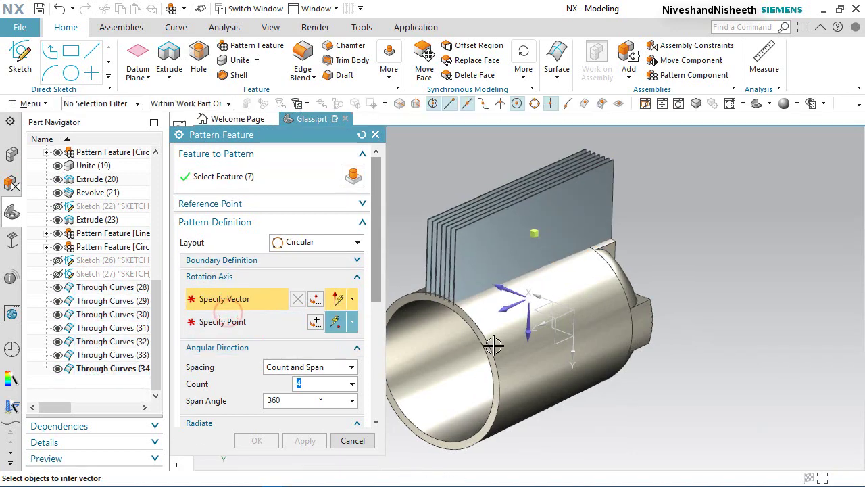
pyautogui.click(540, 326)
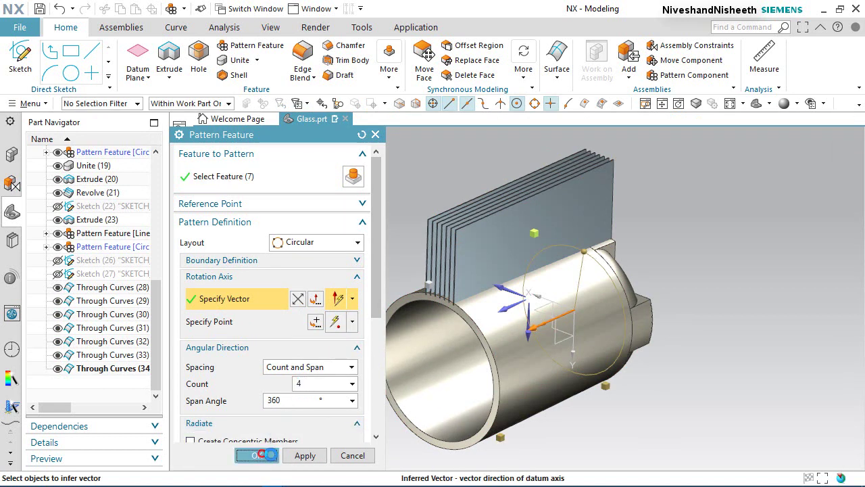
pyautogui.click(262, 454)
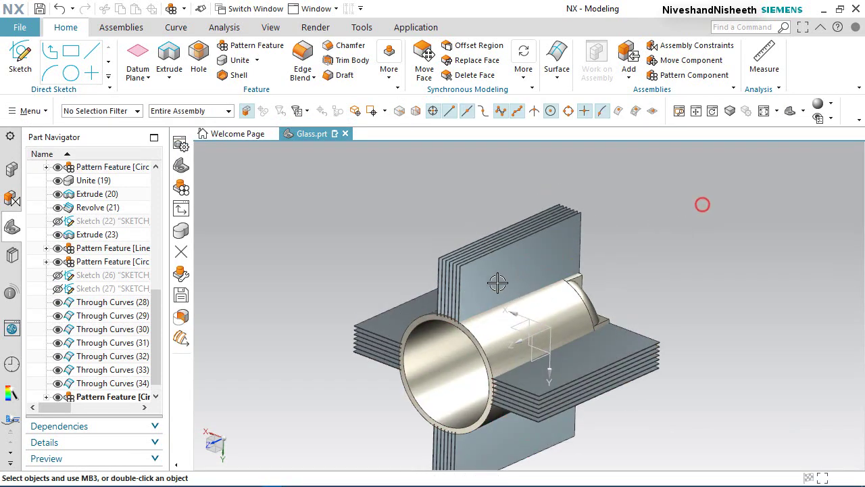
# - Subtract the seven fins and all their circular pattern copies from the glass body to cut the thin lengthwise grooves
pyautogui.scroll(-3, 497, 283)
pyautogui.scroll(3, 480, 304)
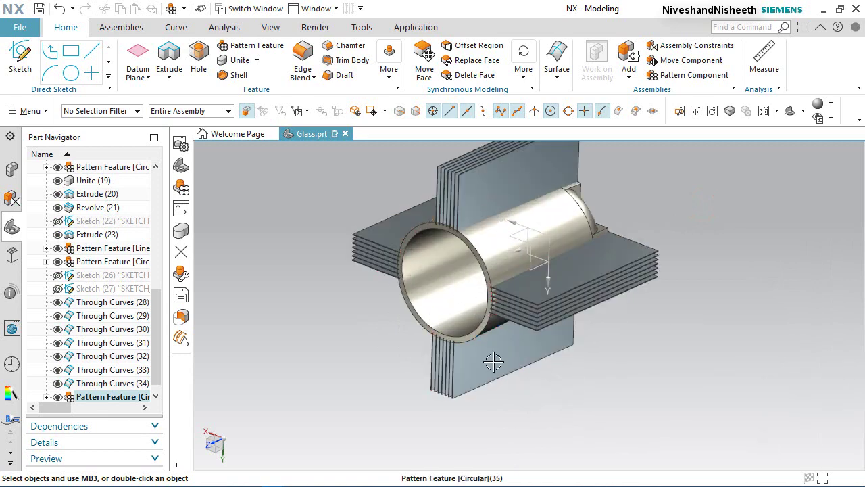
pyautogui.scroll(-3, 473, 301)
pyautogui.scroll(3, 473, 297)
pyautogui.moveTo(473, 291); pyautogui.dragTo(487, 317, button='middle')
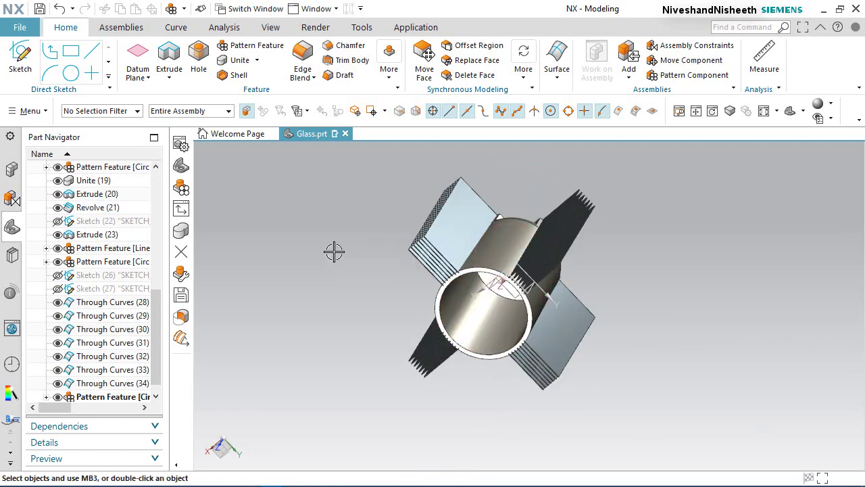
pyautogui.click(257, 61)
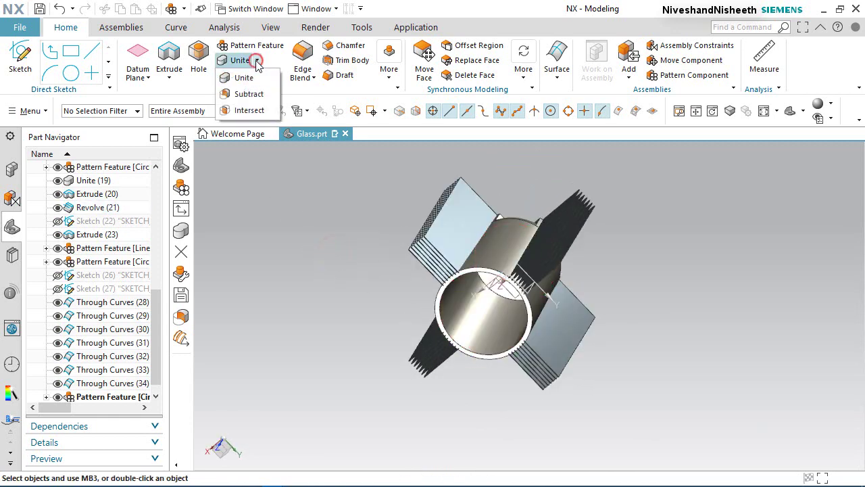
pyautogui.click(260, 95)
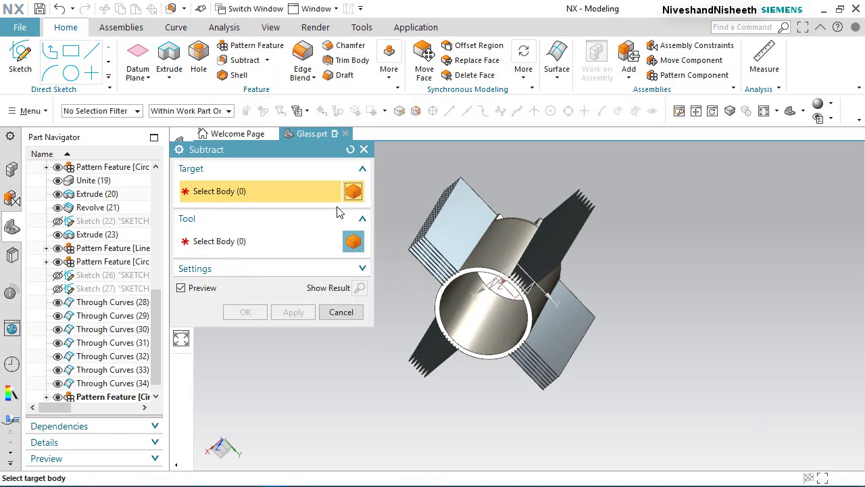
pyautogui.click(493, 258)
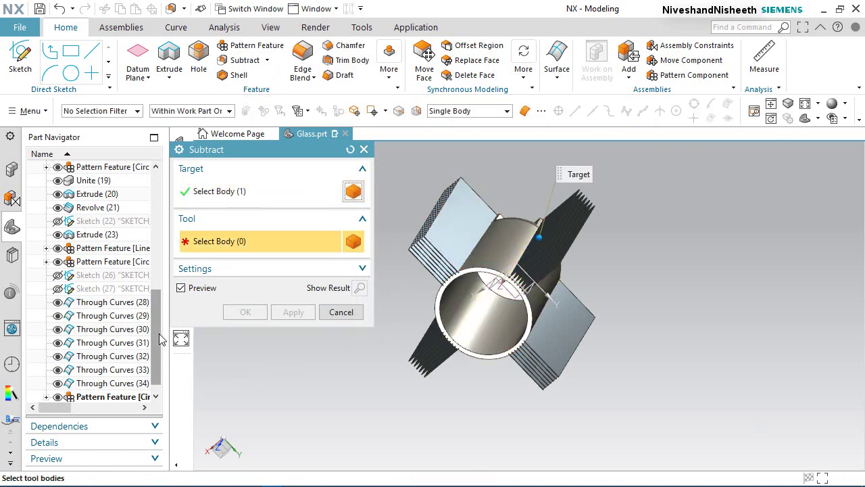
pyautogui.scroll(-1, 161, 344)
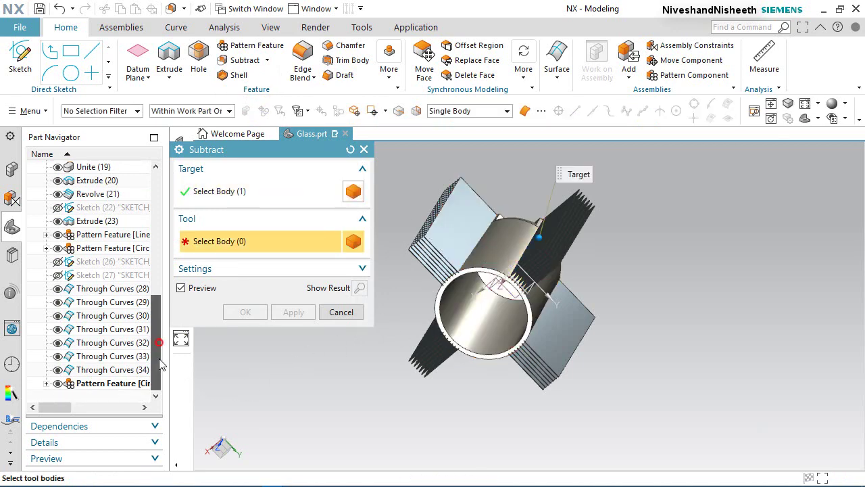
pyautogui.click(115, 289)
pyautogui.click(116, 383)
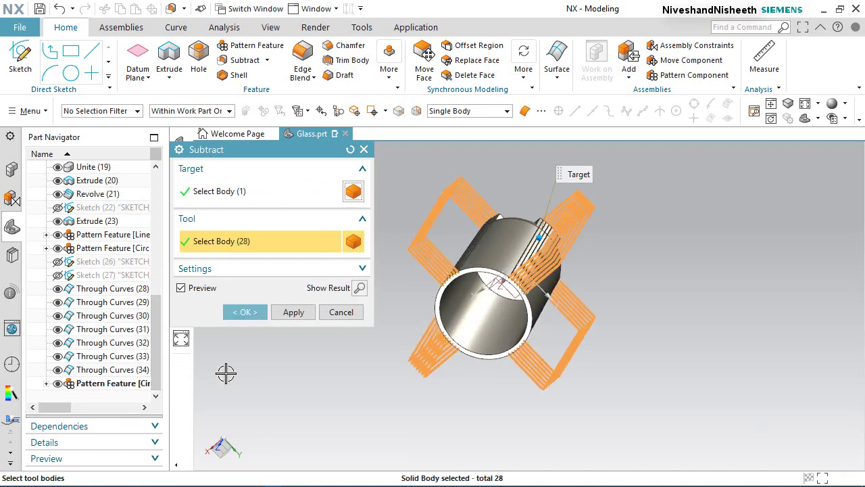
pyautogui.click(245, 312)
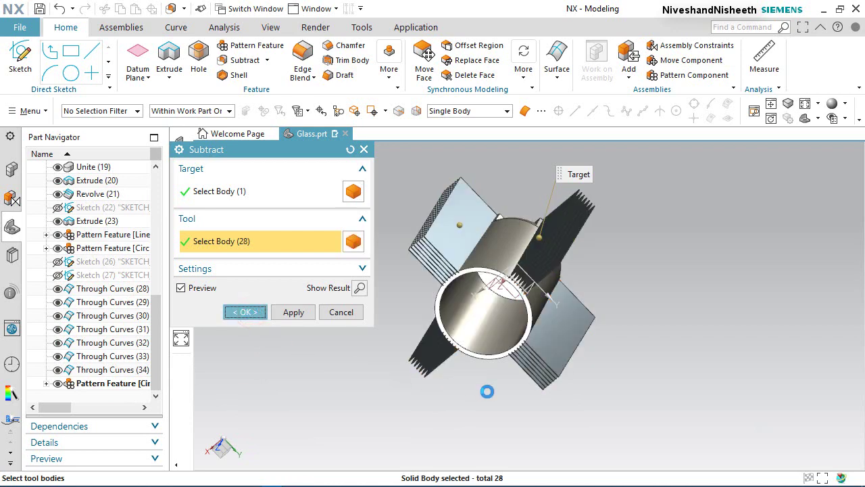
pyautogui.scroll(3, 507, 266)
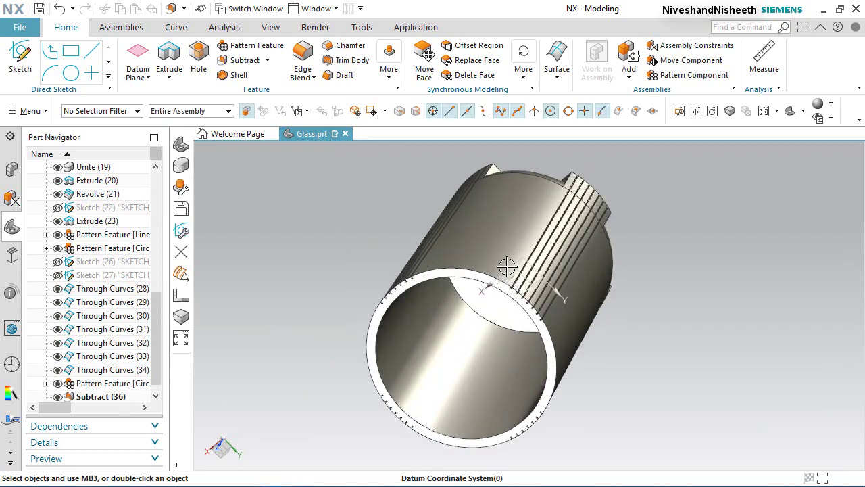
pyautogui.moveTo(525, 334); pyautogui.dragTo(396, 166, button='middle')
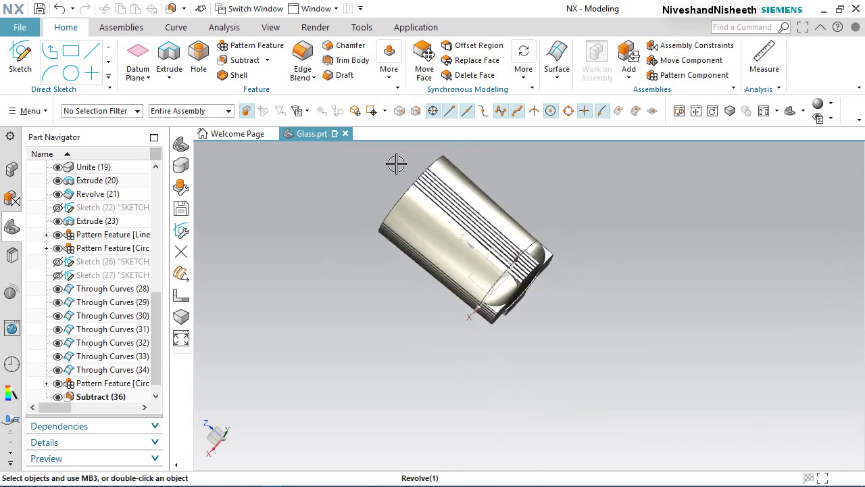
pyautogui.scroll(5, 438, 211)
pyautogui.scroll(-6, 520, 284)
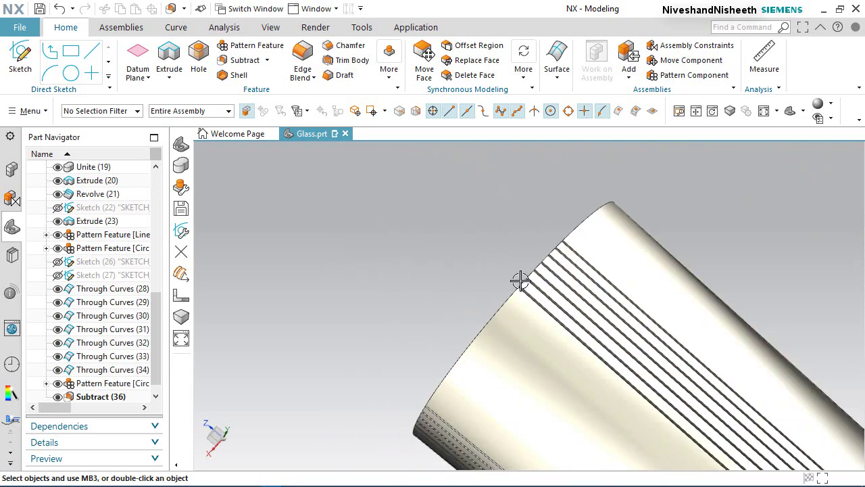
# - Check the grooves along the glass body up close and save the part
pyautogui.moveTo(556, 336); pyautogui.dragTo(678, 421, button='middle')
pyautogui.scroll(10, 550, 308)
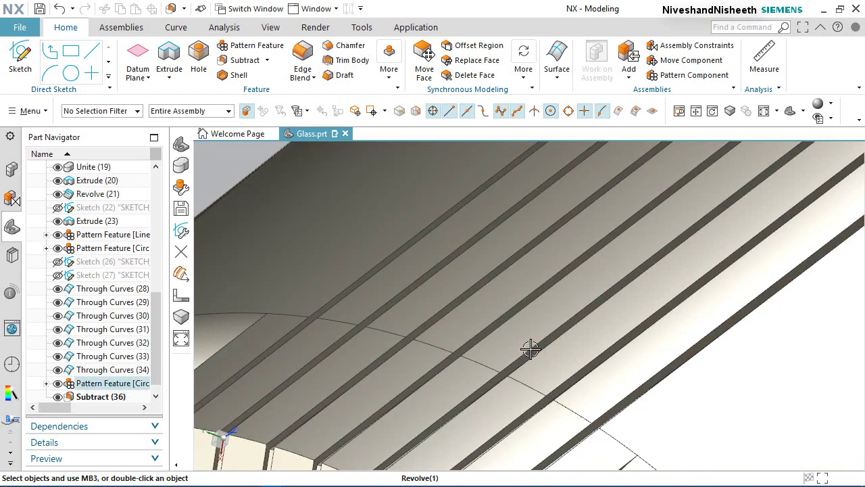
pyautogui.moveTo(530, 349); pyautogui.dragTo(518, 367, button='middle')
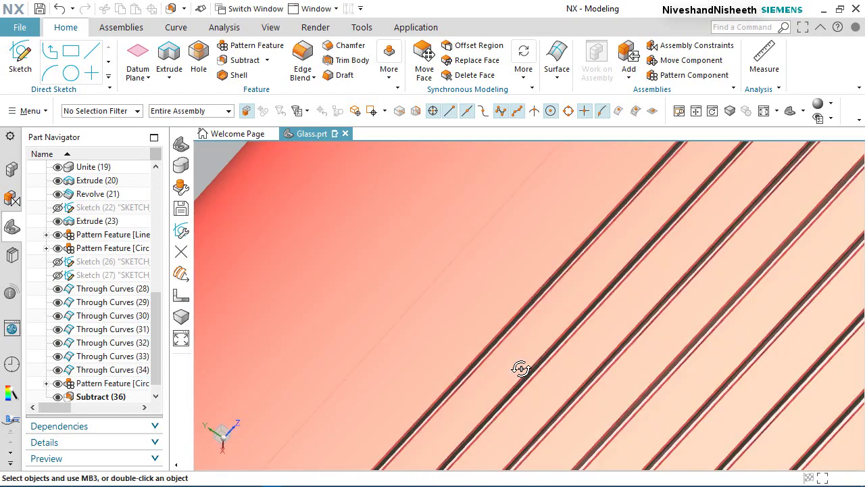
pyautogui.press('Home')
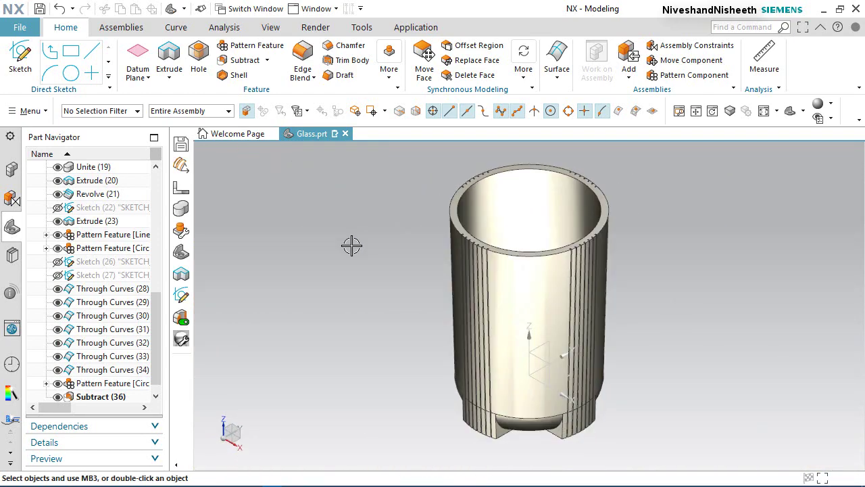
pyautogui.hotkey('ctrl', 's')
pyautogui.click(315, 308)
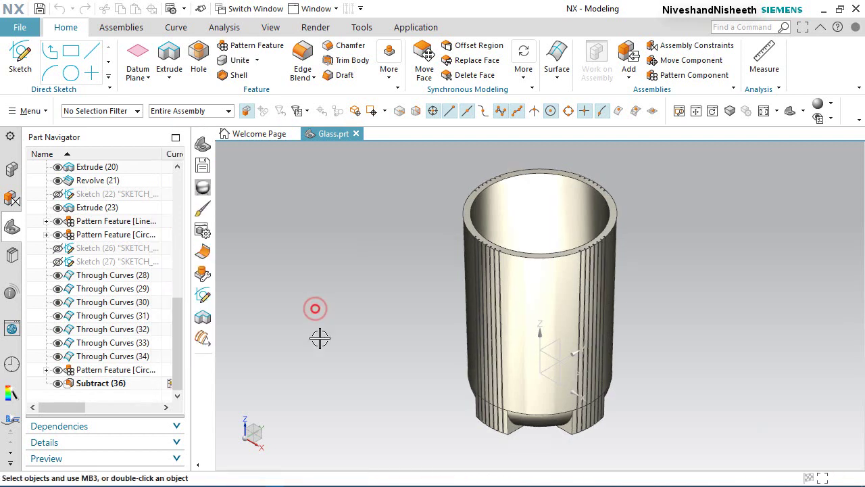
# - Create a sketch on the flat circular bottom face of the glass, using the inferred plane method
pyautogui.click(261, 444)
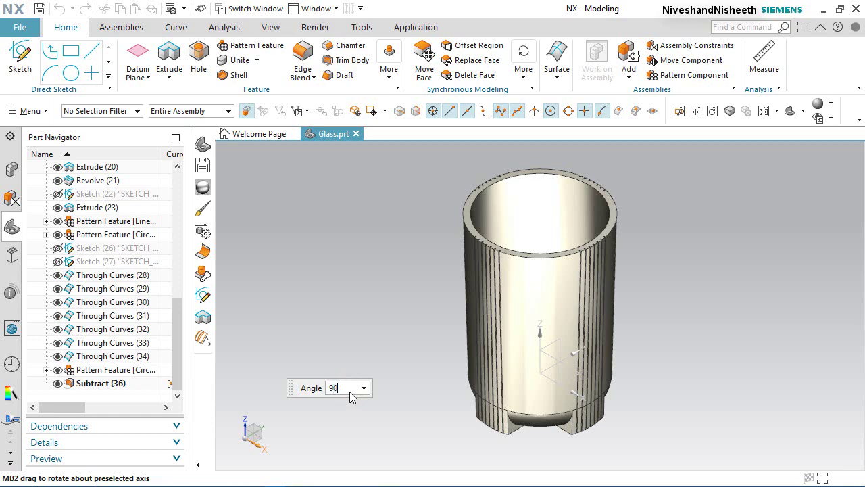
pyautogui.press('Return')
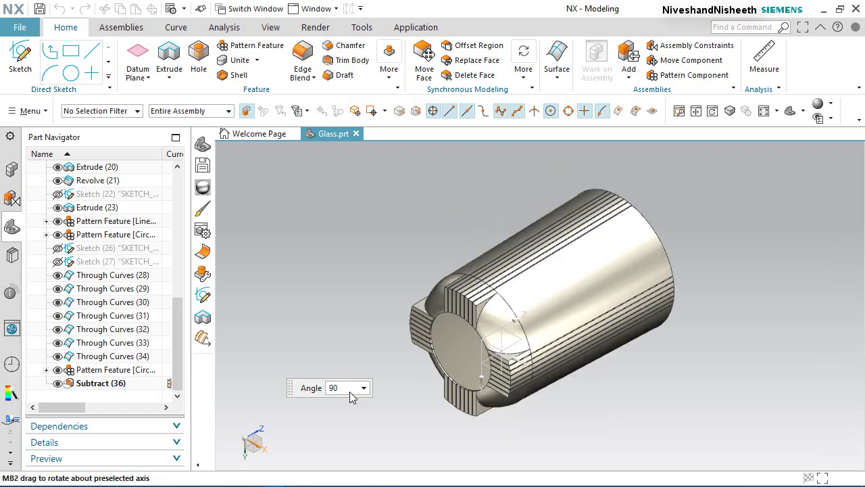
pyautogui.click(332, 310)
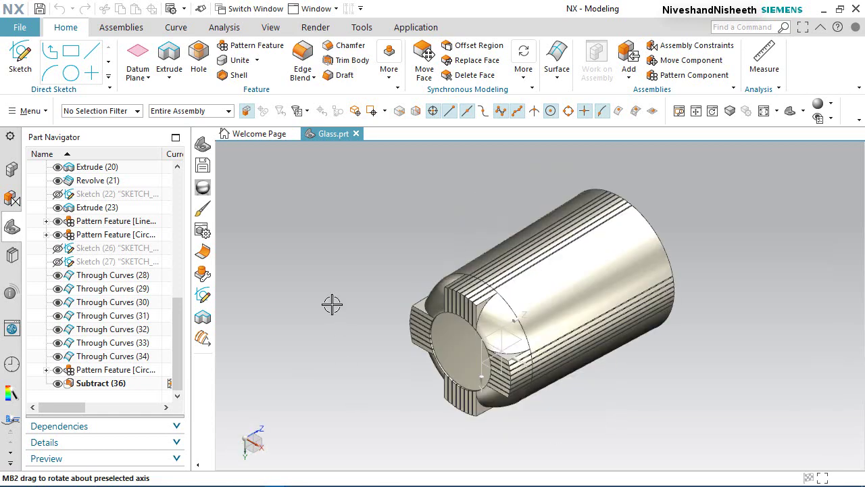
pyautogui.click(16, 67)
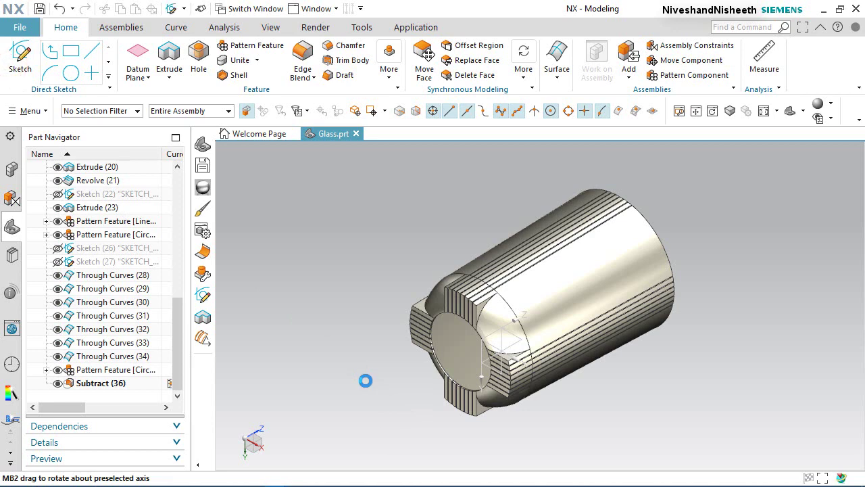
pyautogui.scroll(5, 471, 344)
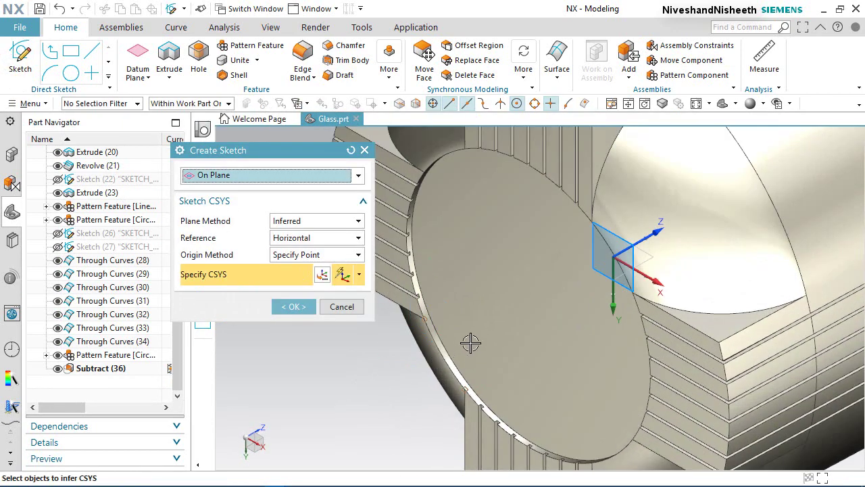
pyautogui.click(516, 284)
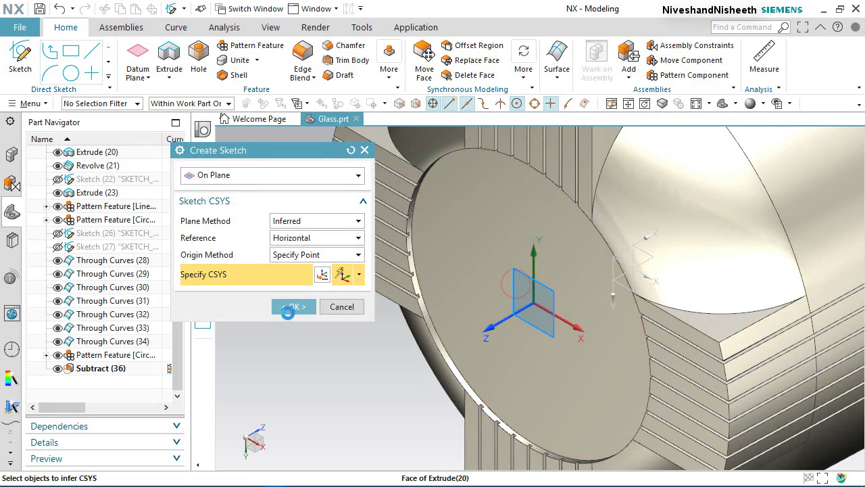
pyautogui.click(295, 306)
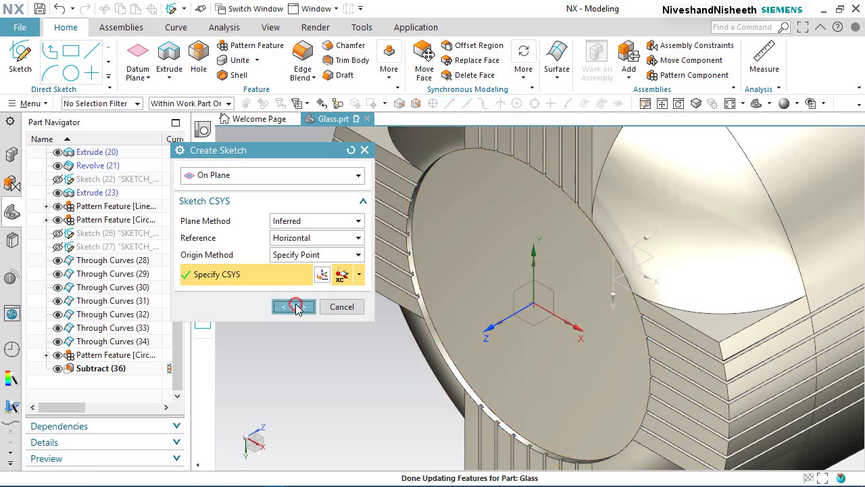
# - Sketch a circle about 1.44 in in diameter, centred on the origin and reaching the bottom face's edge, and finish the sketch
pyautogui.click(169, 54)
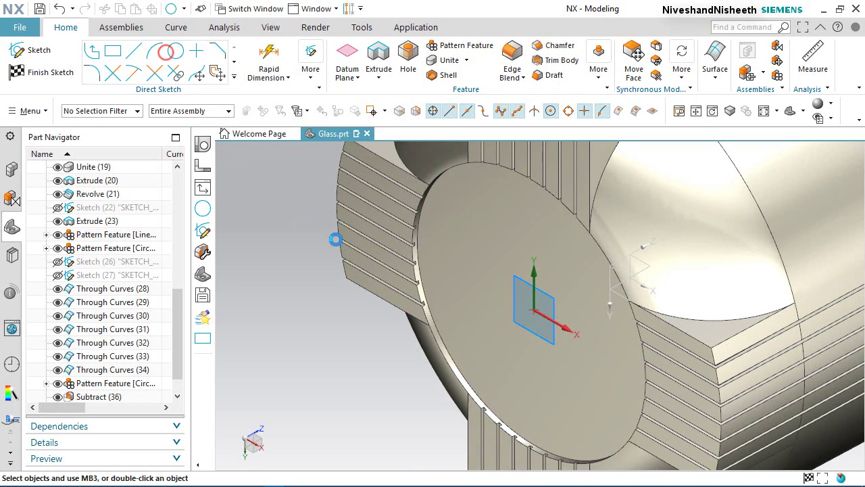
pyautogui.click(533, 305)
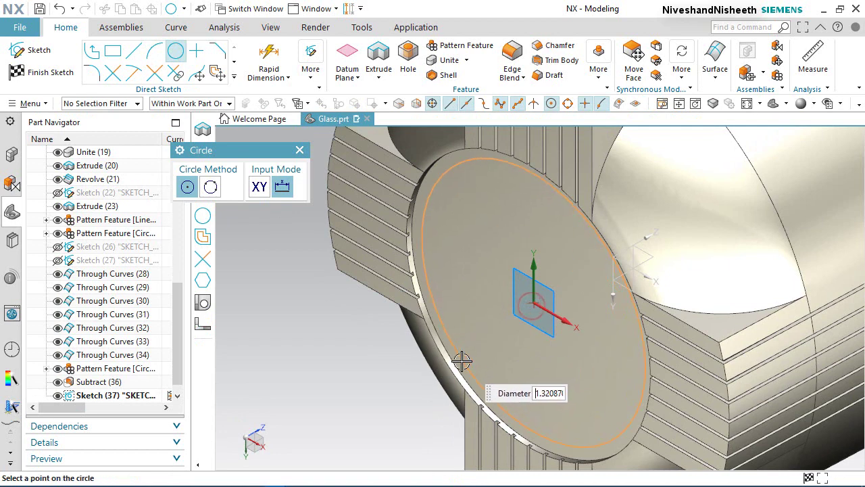
pyautogui.click(454, 362)
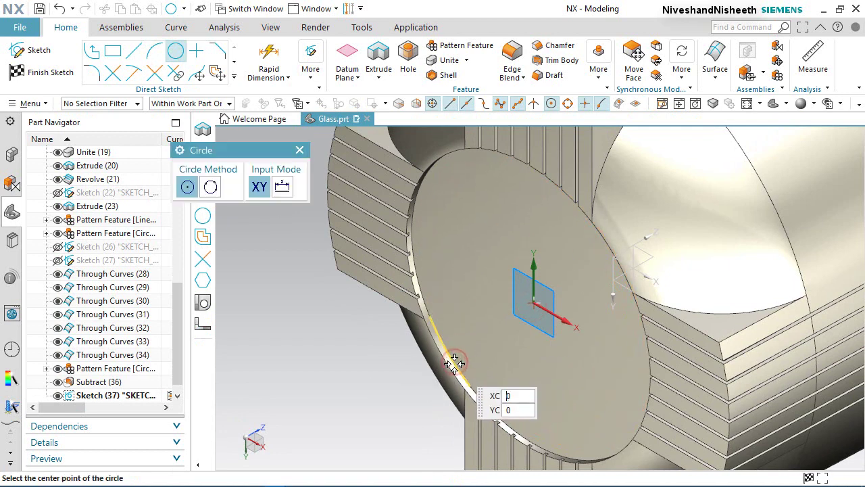
pyautogui.click(533, 302)
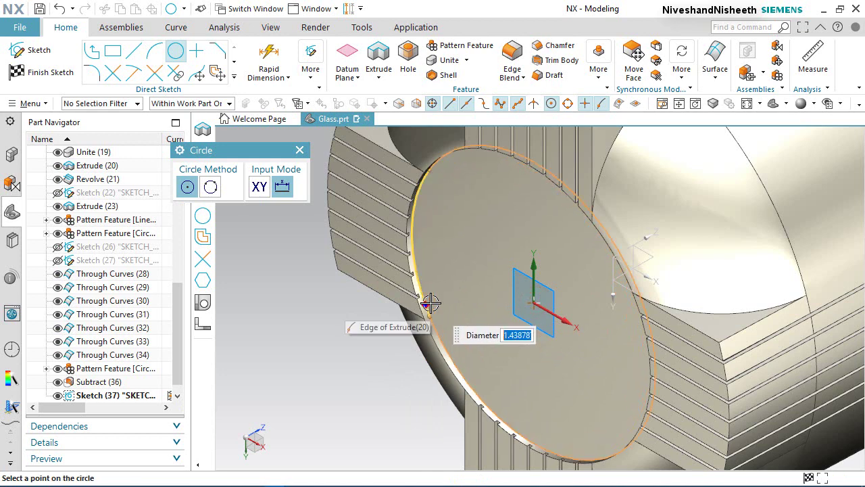
pyautogui.click(431, 302)
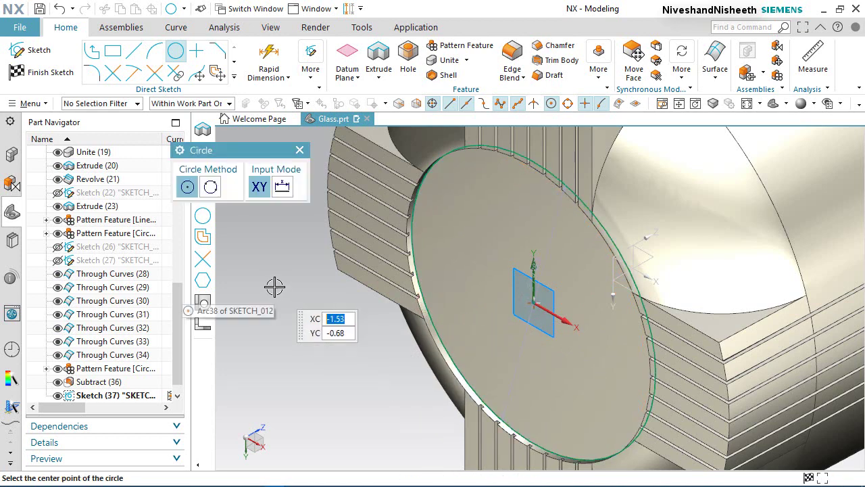
pyautogui.rightClick(275, 283)
pyautogui.click(297, 33)
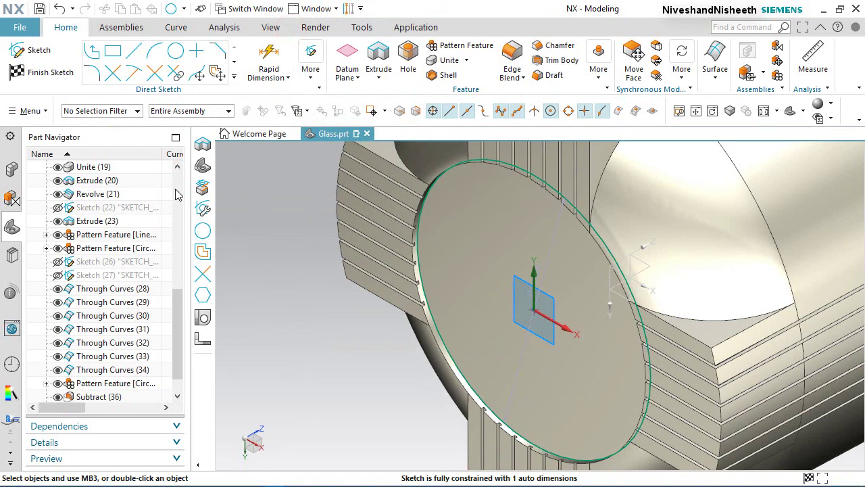
pyautogui.click(49, 72)
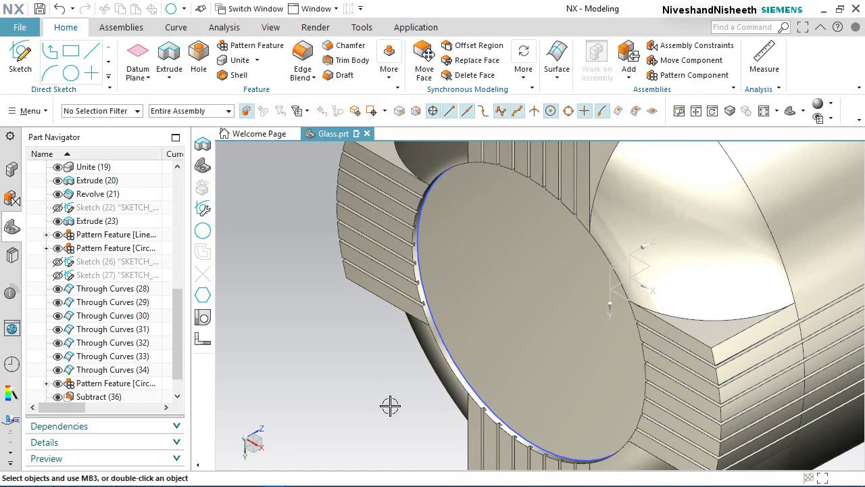
# - Start an On Curve text reading "Glass" with the sketched circle on the bottom face as its placement curve
pyautogui.scroll(-1, 172, 318)
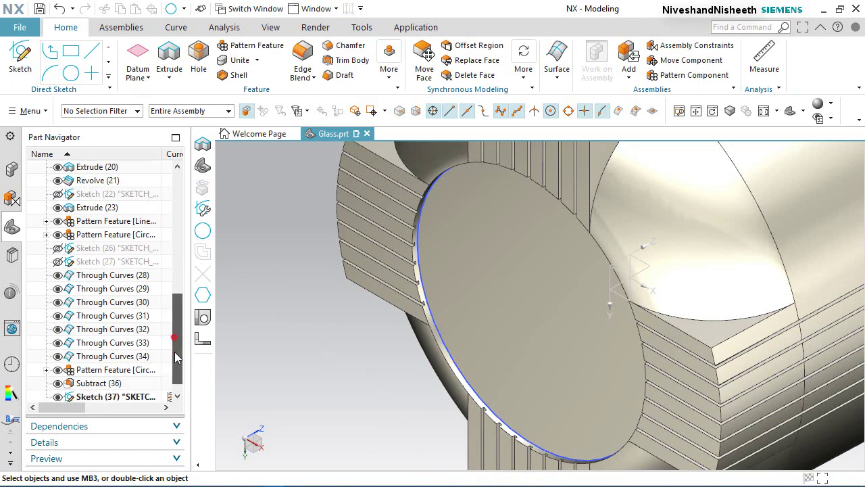
pyautogui.click(173, 28)
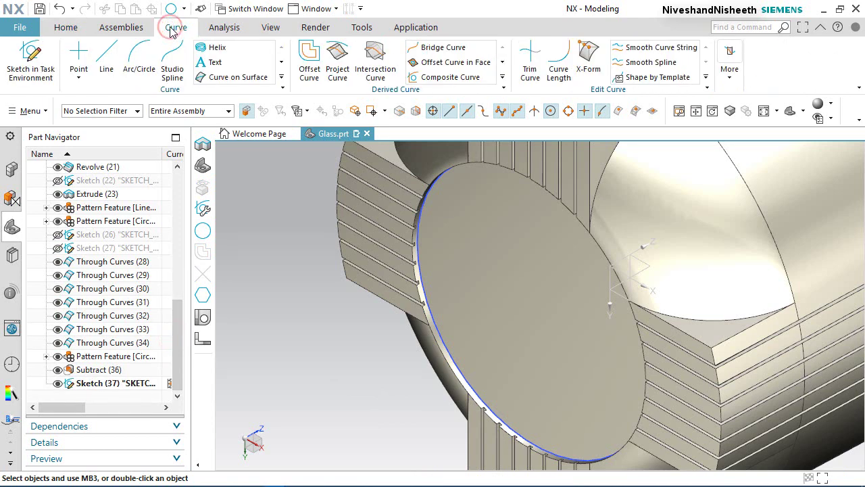
pyautogui.click(206, 64)
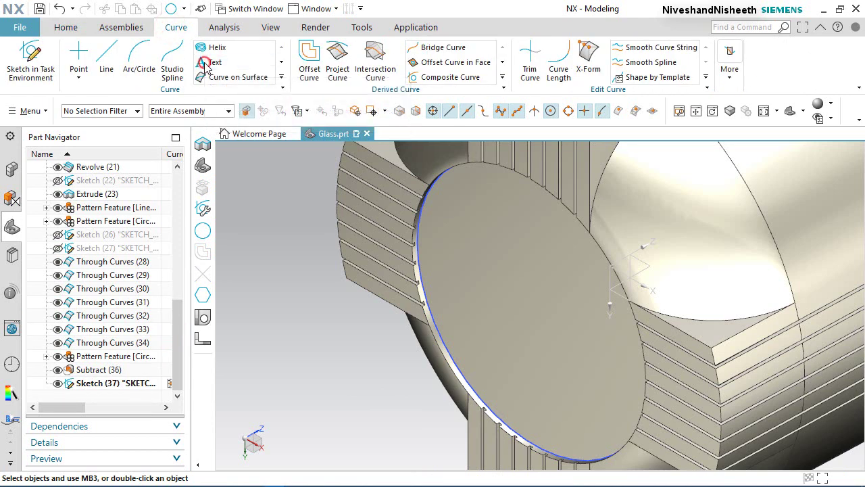
pyautogui.click(300, 153)
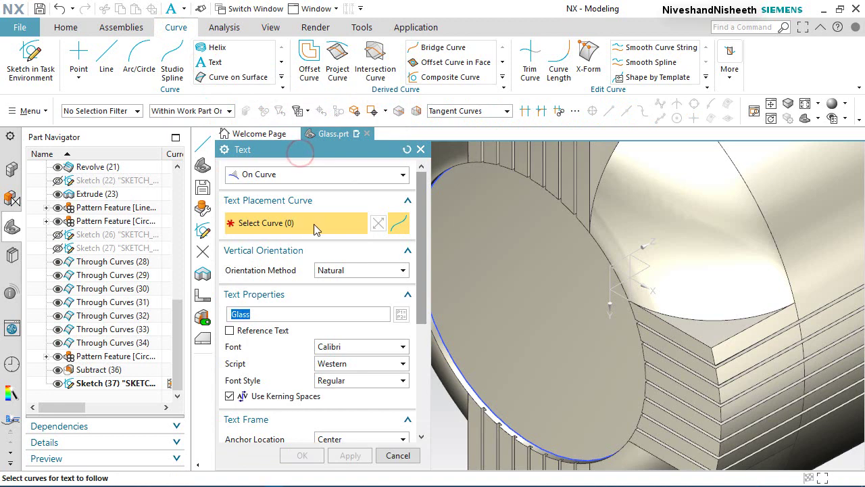
pyautogui.click(512, 421)
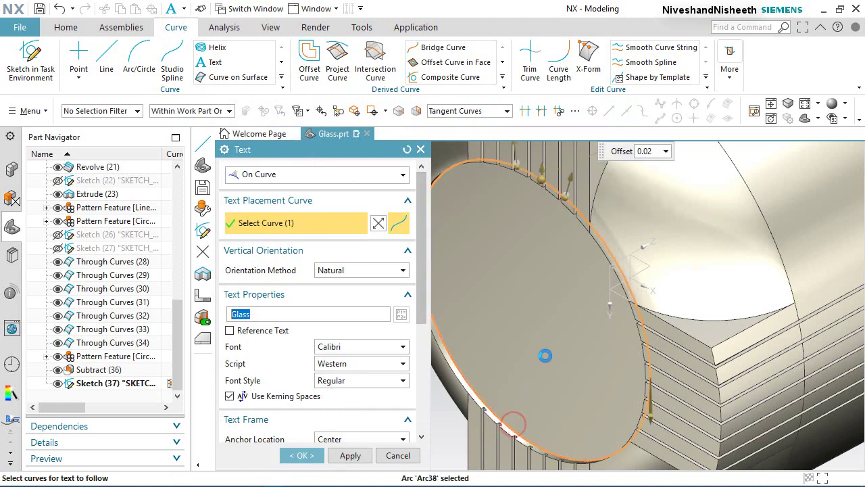
pyautogui.press('Home')
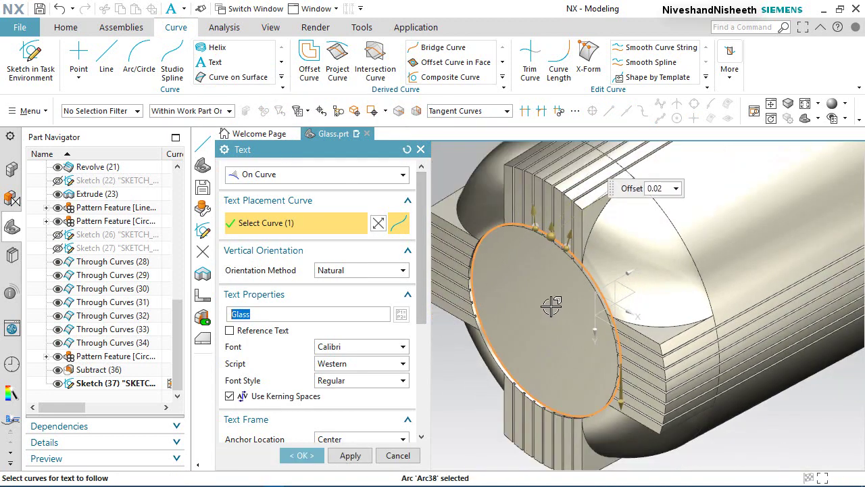
# - Reverse the placement curve direction and the character direction of the "Glass" text
pyautogui.click(377, 223)
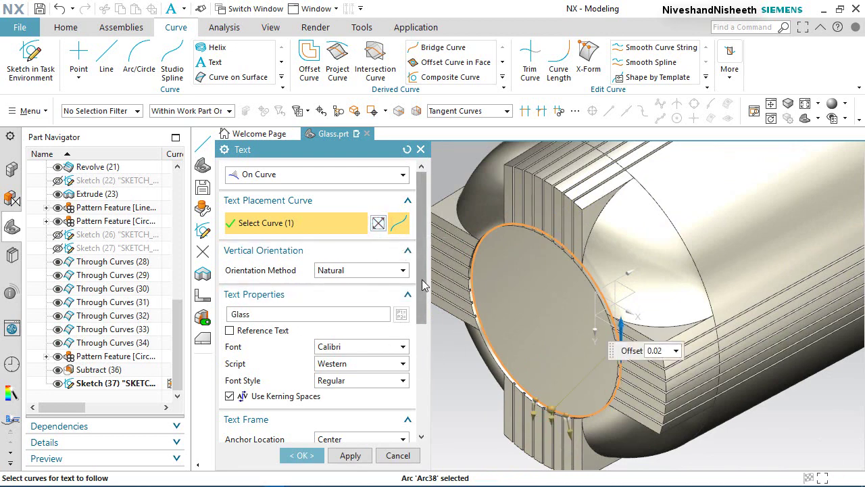
pyautogui.moveTo(422, 279); pyautogui.dragTo(413, 382)
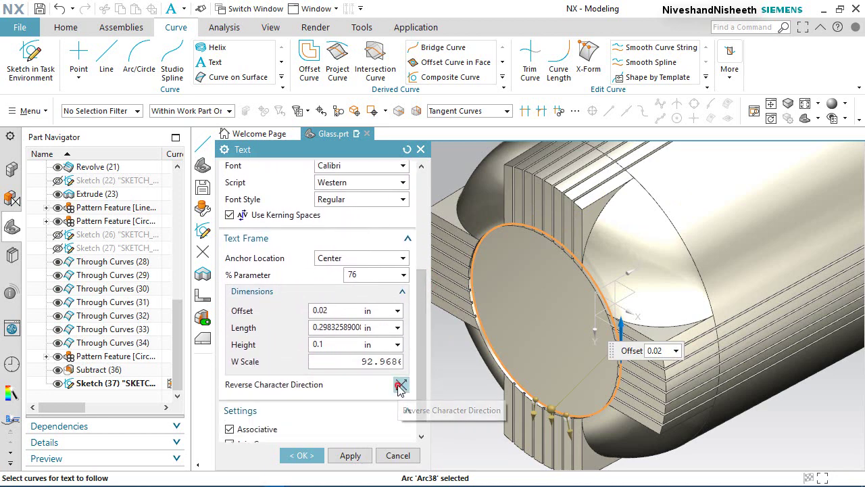
pyautogui.click(401, 384)
pyautogui.scroll(5, 564, 340)
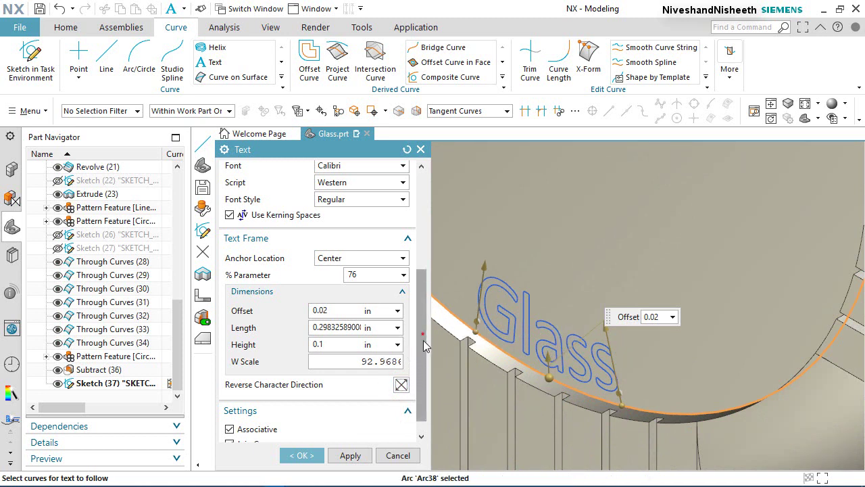
# - Set the text height to 0.09 in and its length to 0.442 in, and create the text
pyautogui.moveTo(423, 341)
pyautogui.mouseDown()
pyautogui.moveTo(427, 374)
pyautogui.moveTo(420, 287)
pyautogui.moveTo(423, 341)
pyautogui.mouseUp()
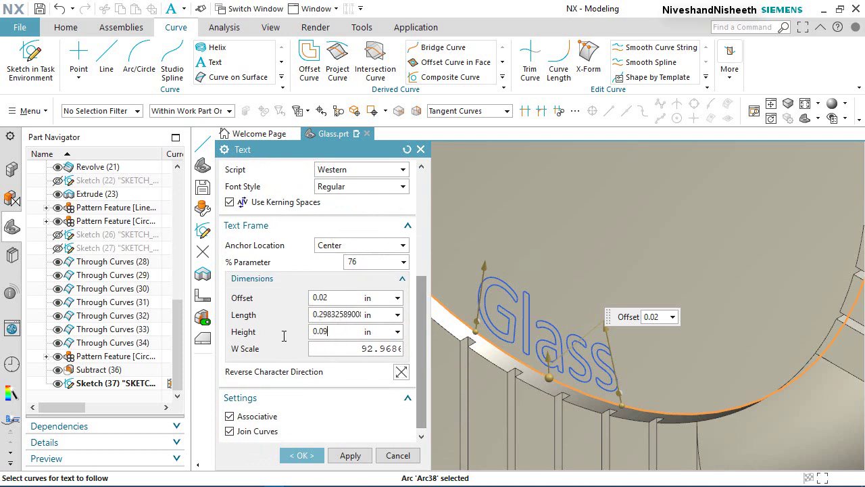
pyautogui.press('Return')
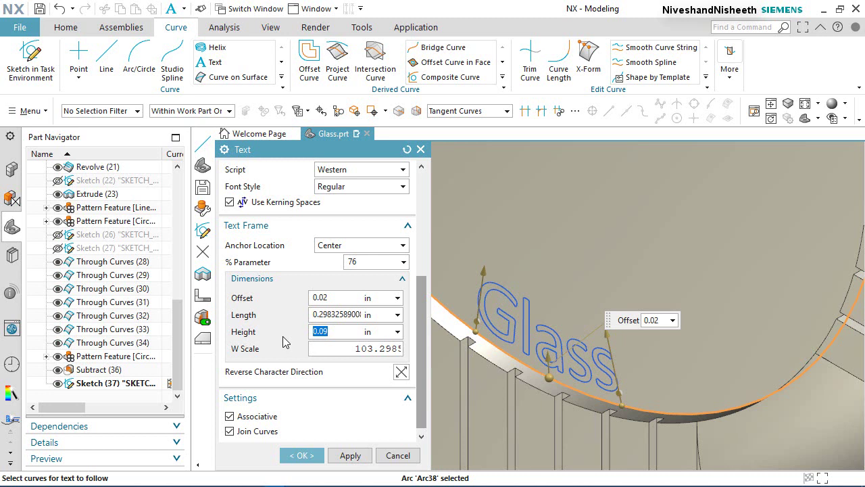
pyautogui.click(314, 315)
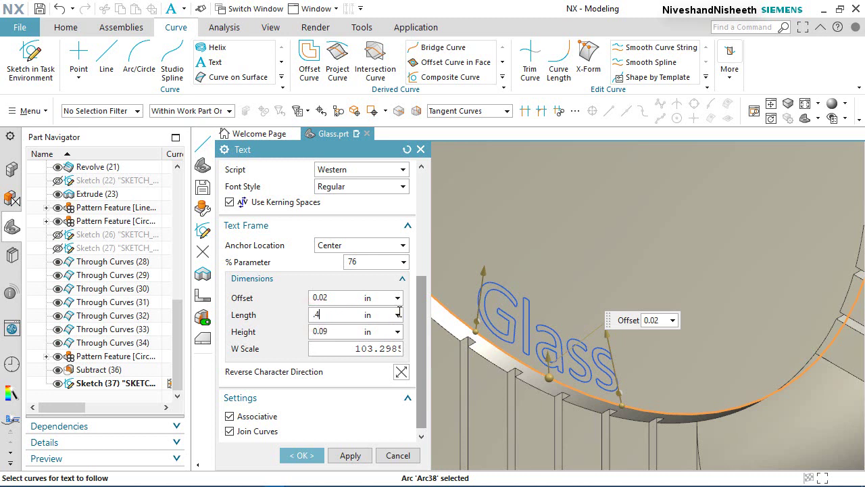
pyautogui.press('Return')
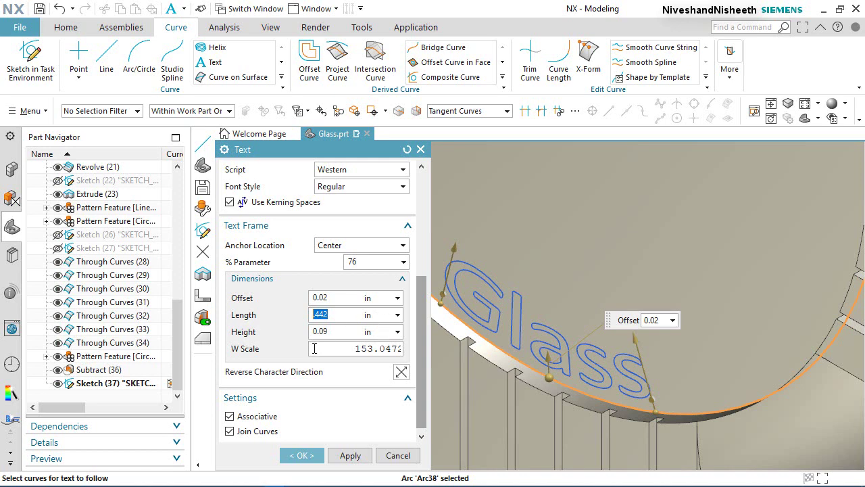
pyautogui.click(301, 455)
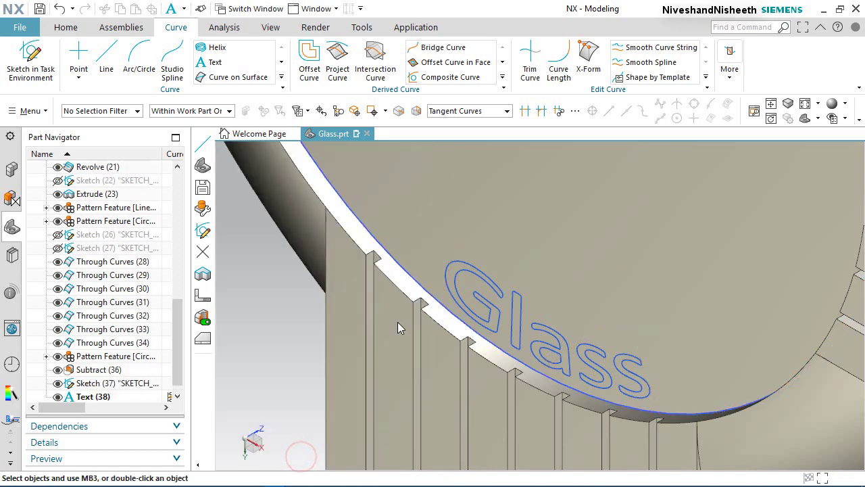
# - Hide the text's placement circle, Sketch (37), on the bottom face
pyautogui.scroll(2, 365, 314)
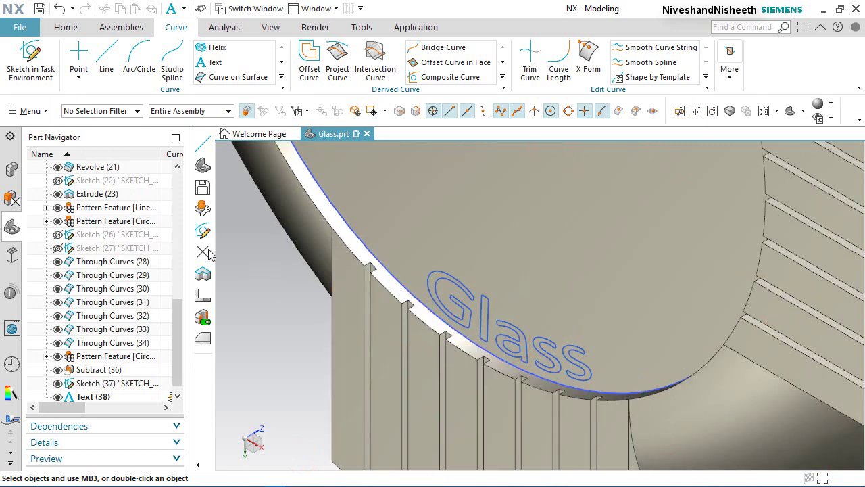
pyautogui.click(58, 382)
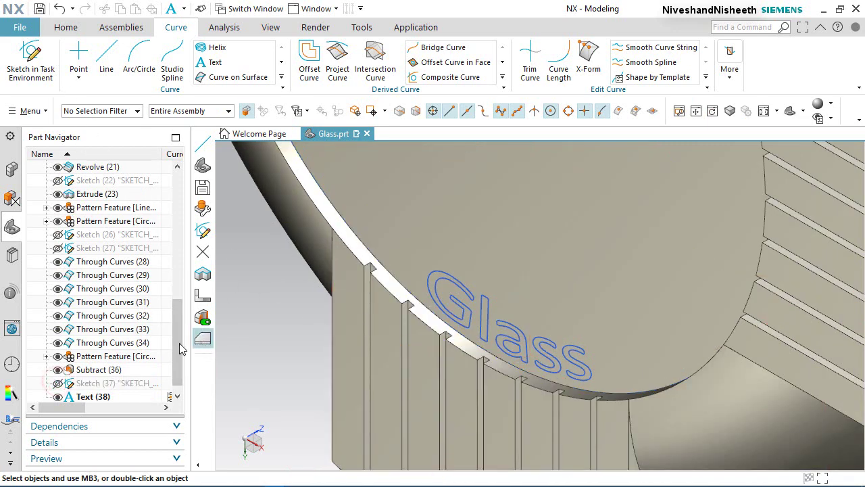
pyautogui.scroll(-1, 177, 365)
pyautogui.moveTo(572, 329)
pyautogui.mouseDown(button='middle')
pyautogui.moveTo(593, 302)
pyautogui.moveTo(584, 323)
pyautogui.mouseUp(button='middle')
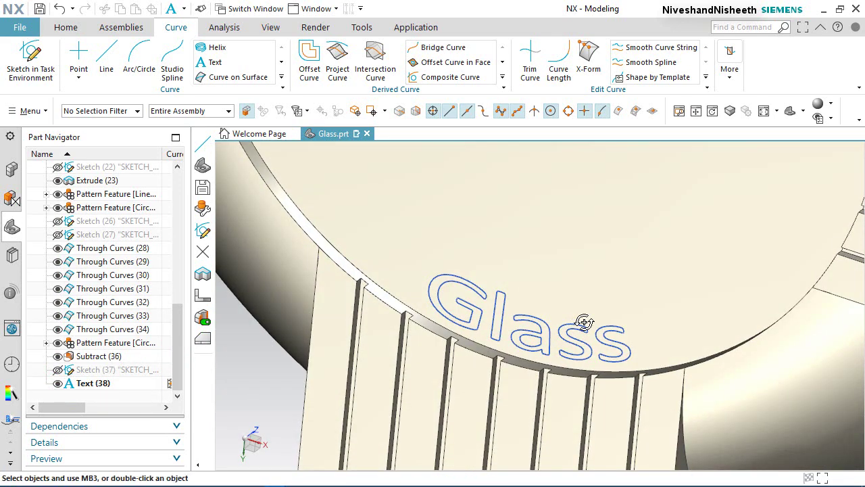
# - Save the part and extrude the "Glass" text 0.015625 in in the reversed direction, united with the glass body
pyautogui.click(66, 27)
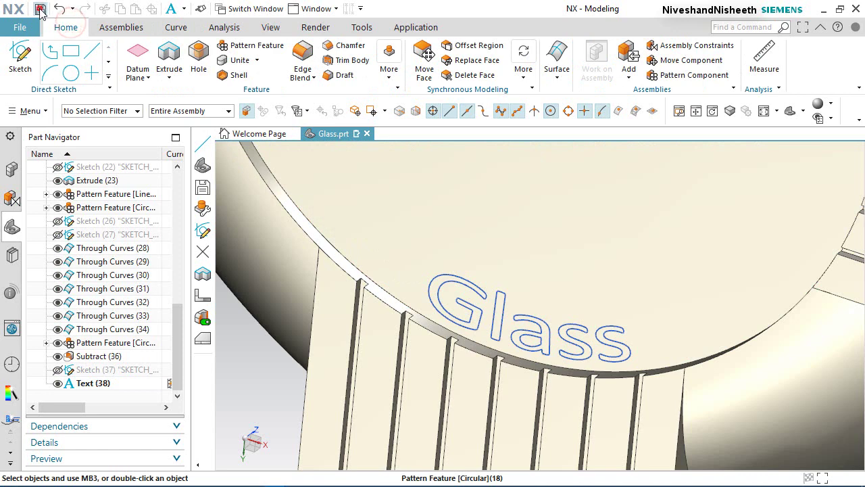
pyautogui.click(39, 9)
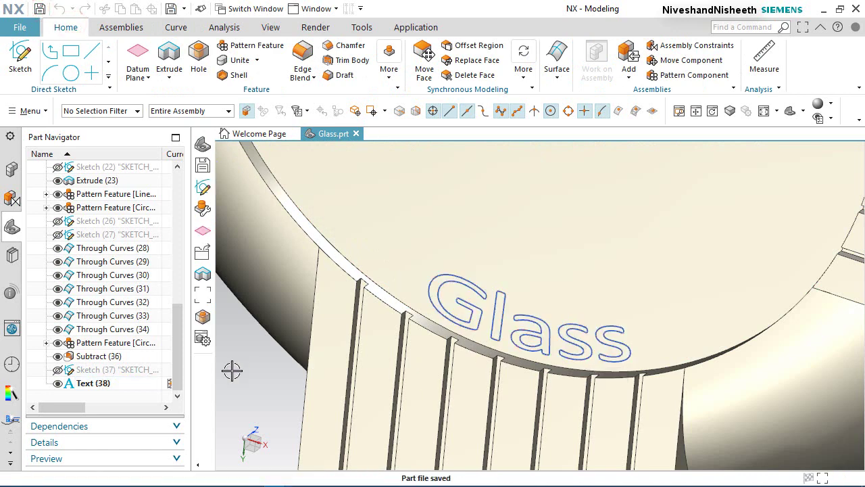
pyautogui.click(246, 412)
pyautogui.click(169, 57)
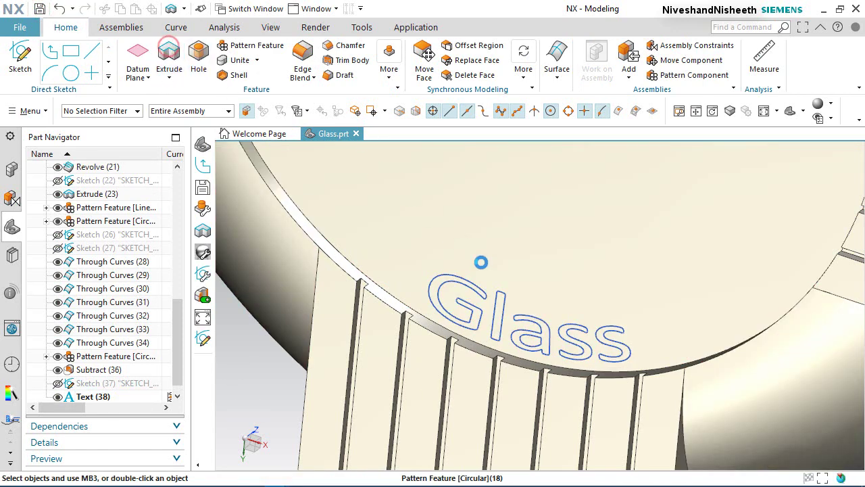
pyautogui.click(473, 288)
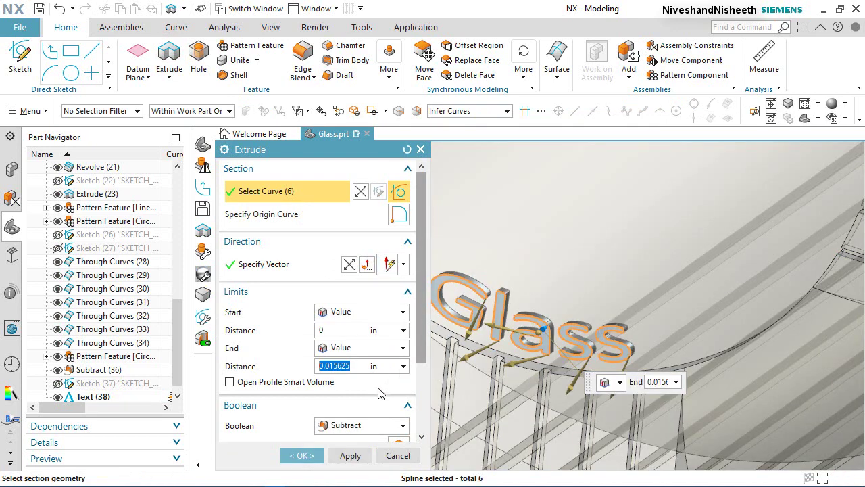
pyautogui.click(365, 425)
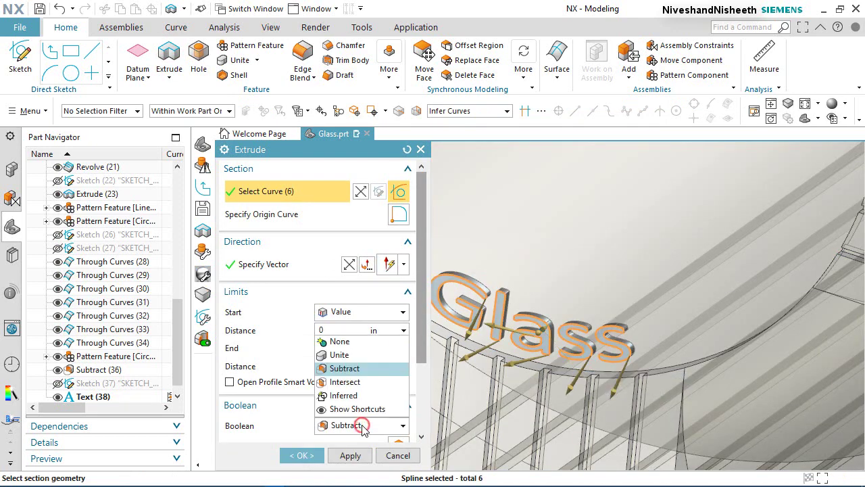
pyautogui.click(357, 356)
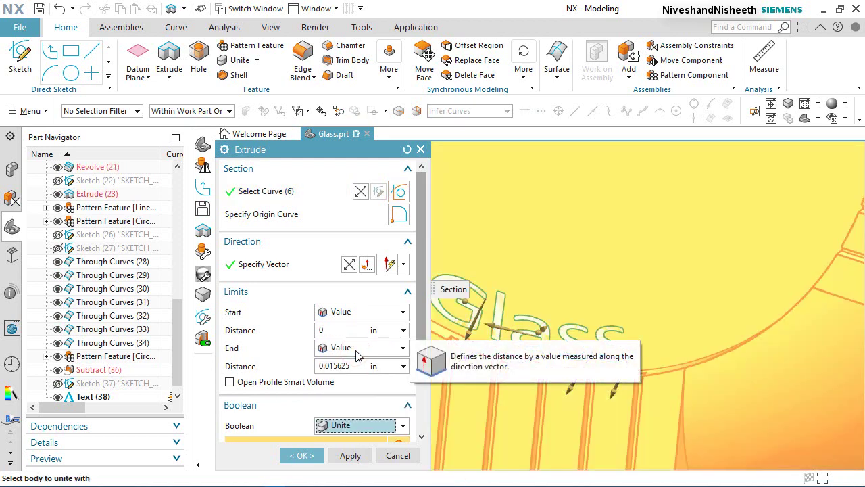
pyautogui.click(347, 266)
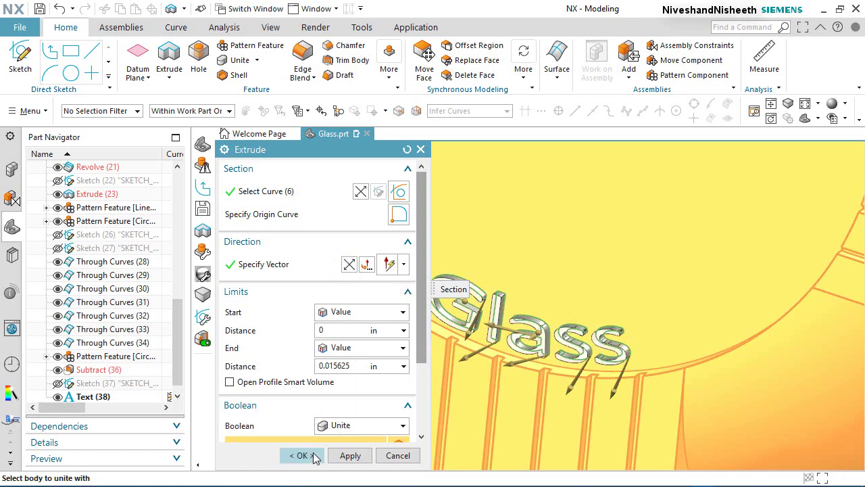
pyautogui.click(302, 455)
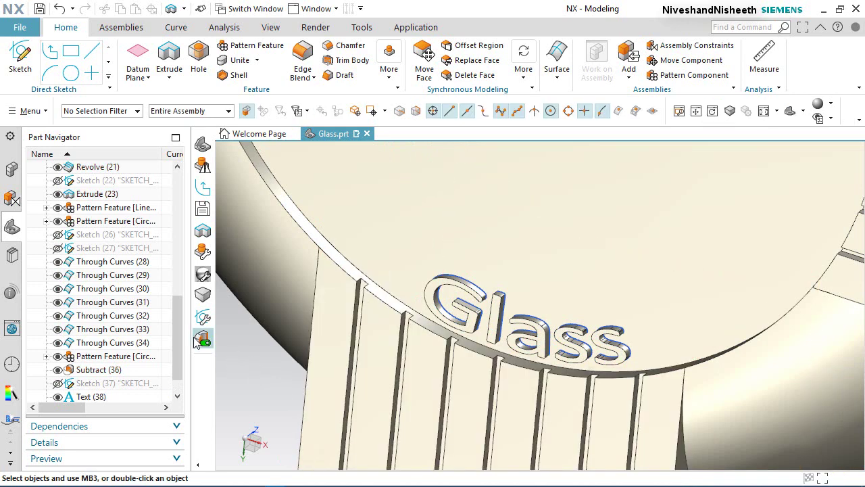
# - Hide the "Glass" text curves, Text (38), and assign a dark red feature face color to the extruded lettering
pyautogui.moveTo(176, 347); pyautogui.dragTo(173, 381)
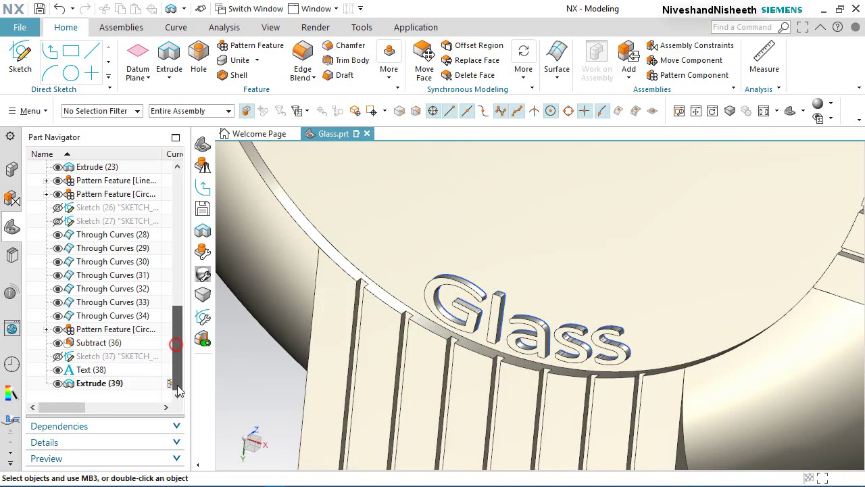
pyautogui.click(58, 370)
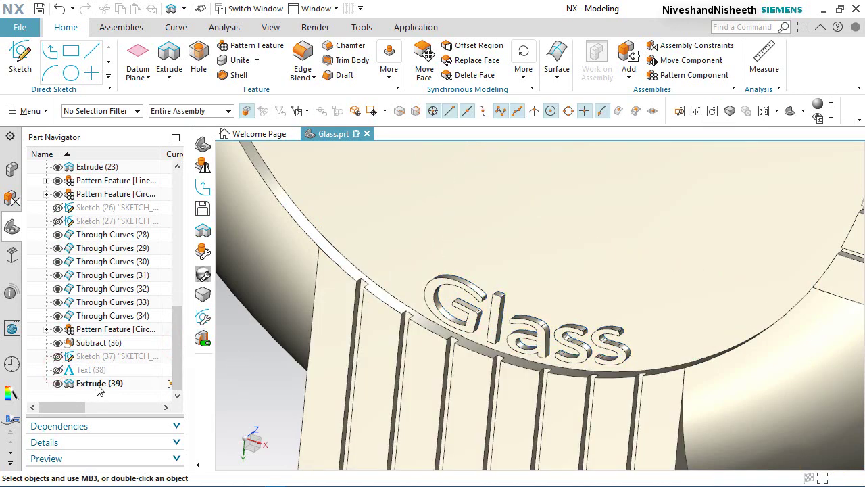
pyautogui.click(100, 383)
pyautogui.rightClick(100, 383)
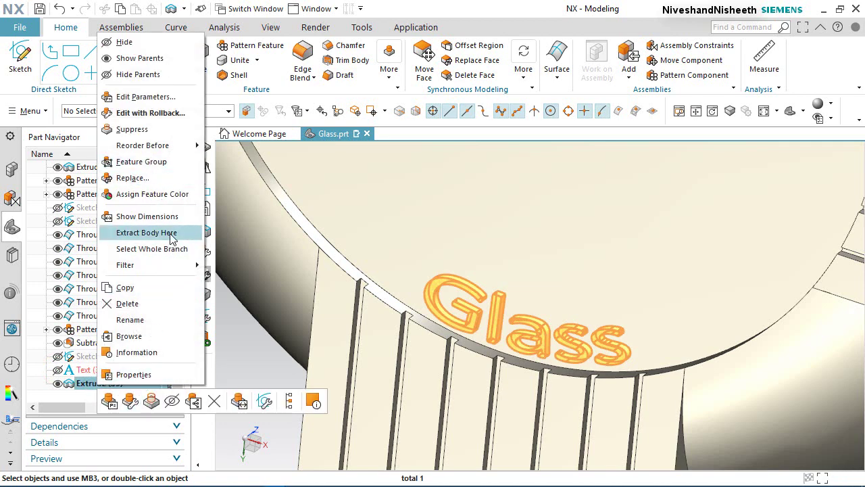
pyautogui.click(164, 194)
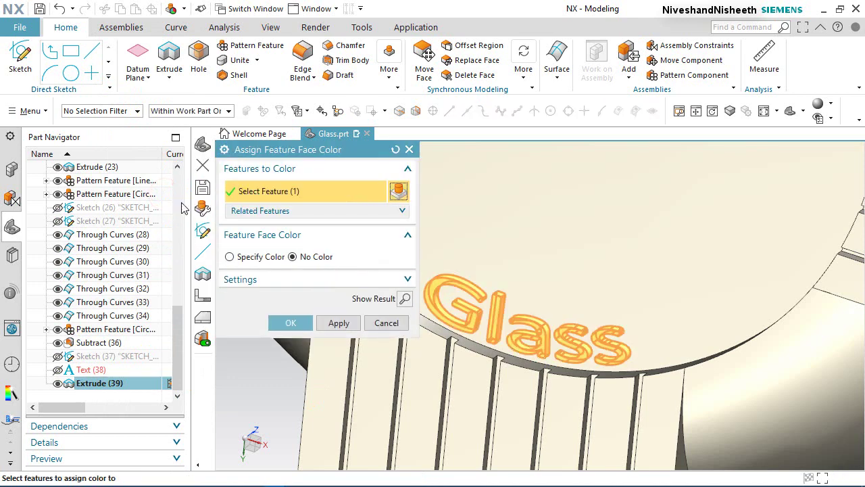
pyautogui.click(231, 257)
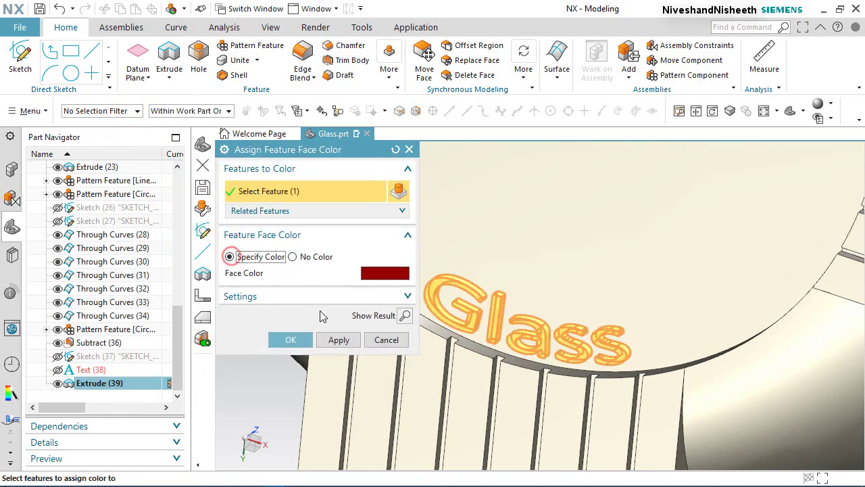
pyautogui.click(304, 338)
# - Pattern the extruded lettering circularly about the Z datum axis with a count of 4 over a 360° span
pyautogui.scroll(-8, 435, 351)
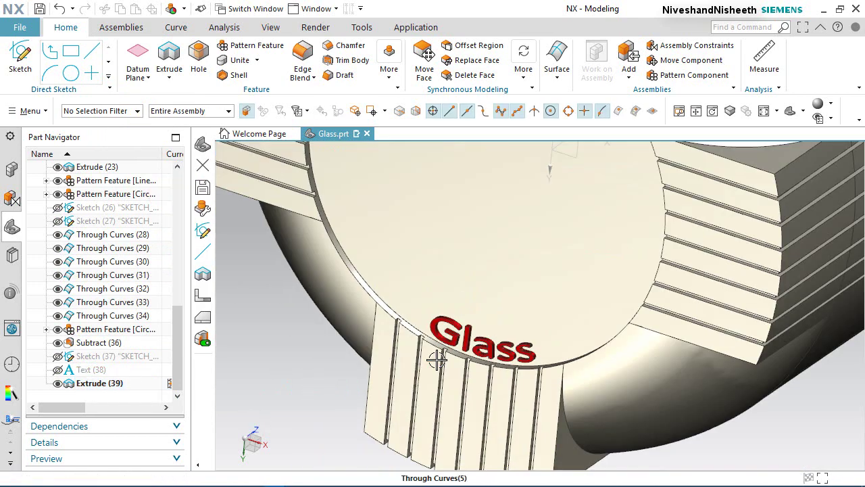
pyautogui.scroll(2, 444, 304)
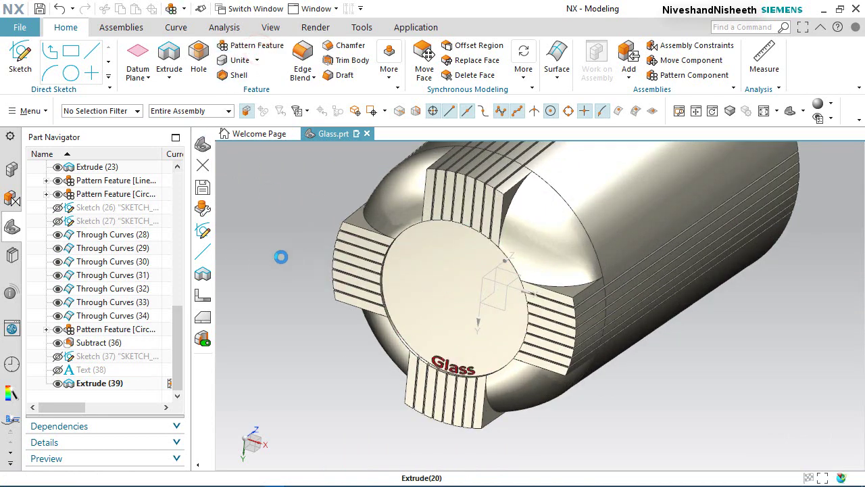
pyautogui.scroll(4, 443, 363)
pyautogui.click(460, 360)
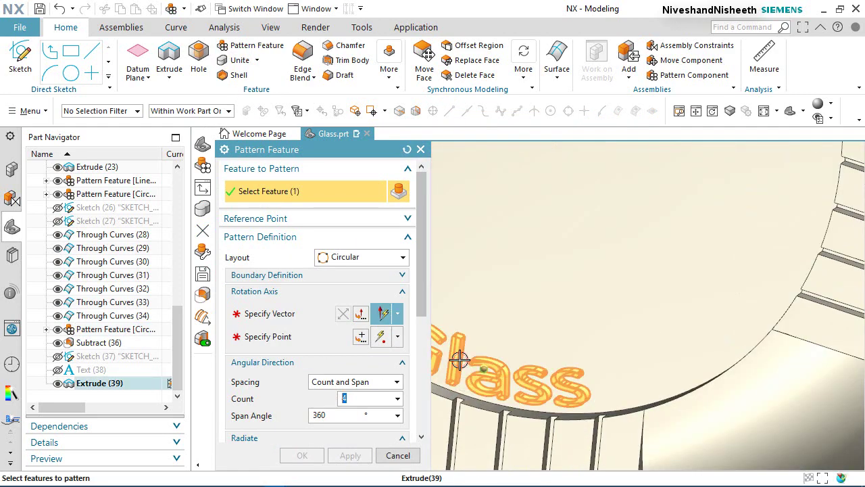
pyautogui.click(271, 313)
pyautogui.scroll(-2, 539, 364)
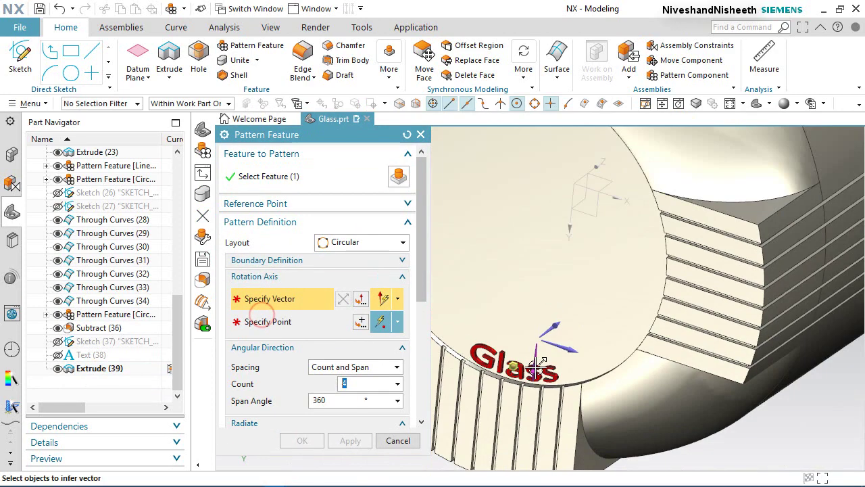
pyautogui.moveTo(539, 365); pyautogui.dragTo(569, 278, button='middle')
pyautogui.click(570, 269)
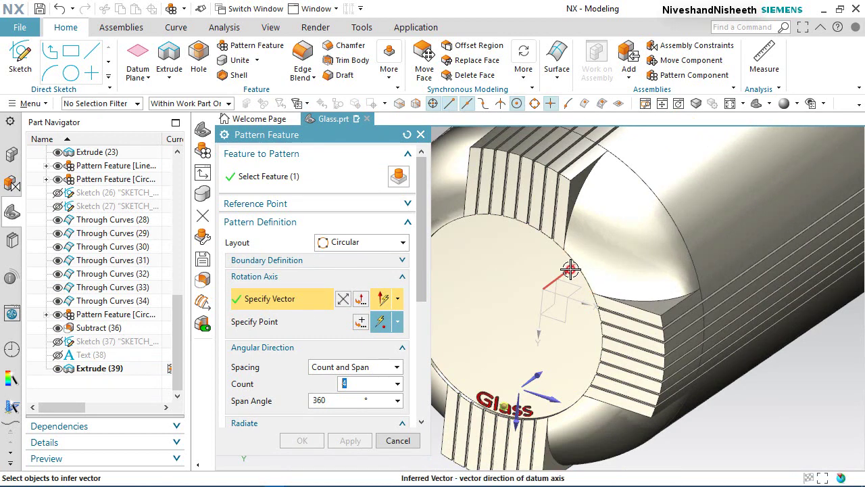
pyautogui.click(313, 454)
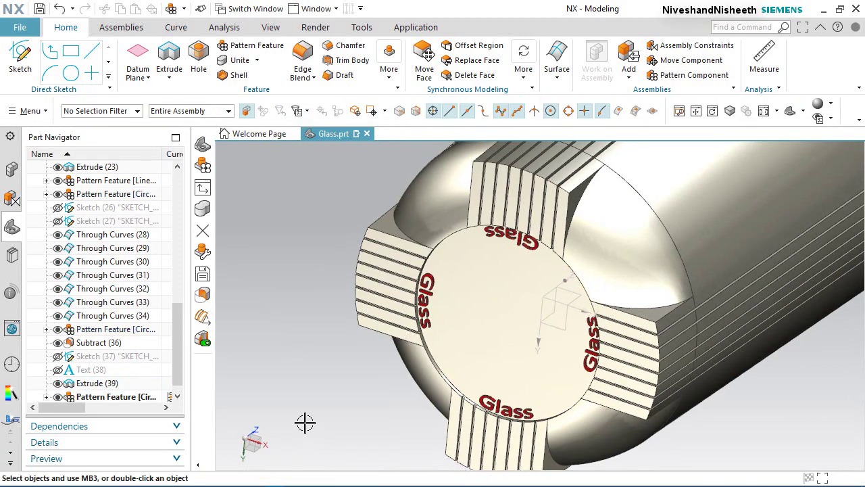
# - Examine the patterned "Glass" lettering around the bottom face up close and face-on, and return to the trimetric view
pyautogui.scroll(5, 581, 405)
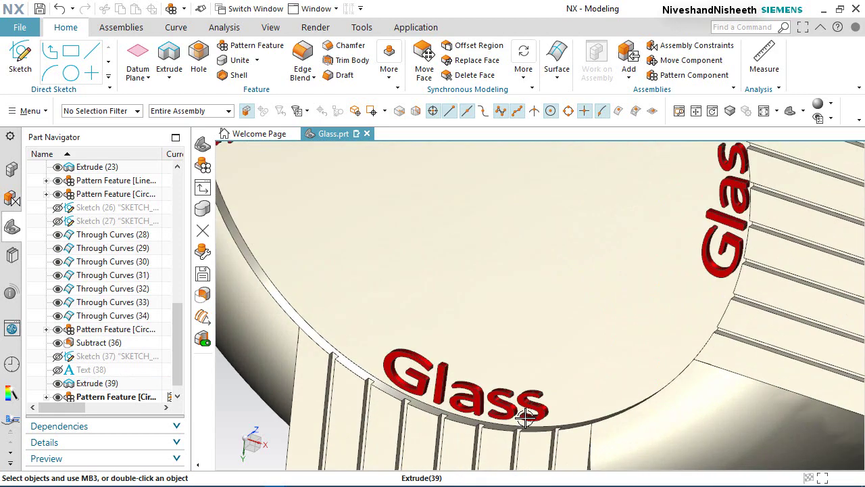
pyautogui.moveTo(527, 410); pyautogui.dragTo(532, 402, button='middle')
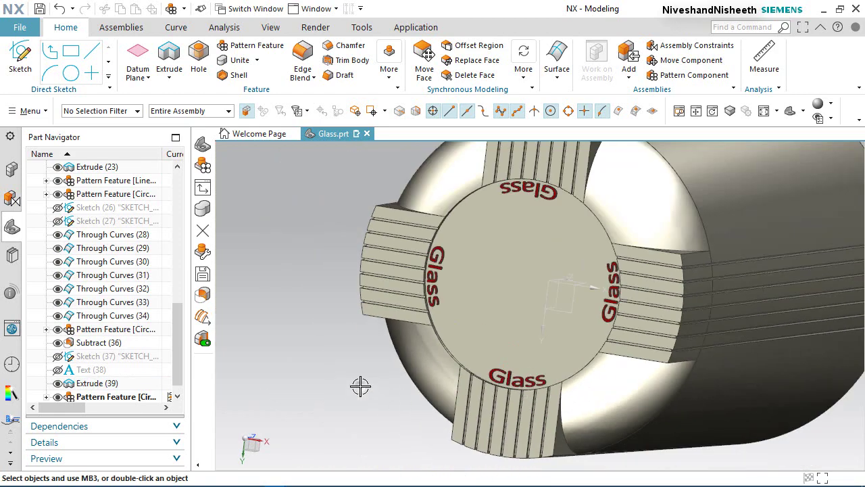
pyautogui.moveTo(360, 385); pyautogui.dragTo(332, 382, button='right')
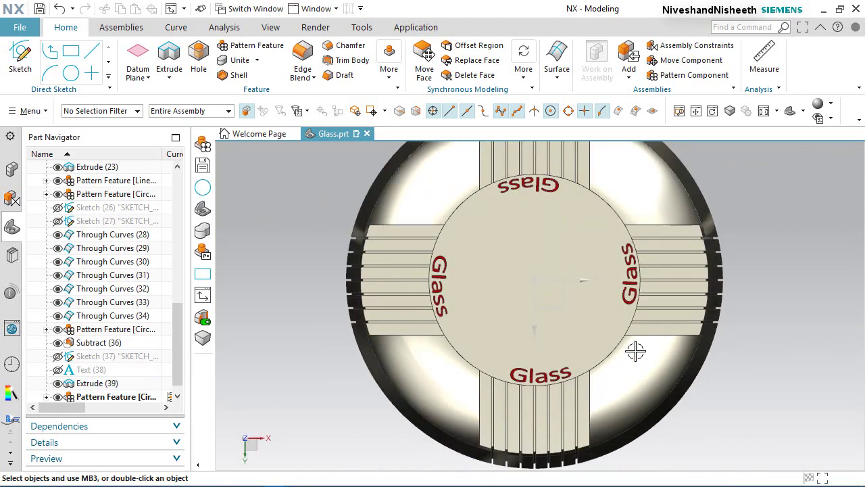
pyautogui.scroll(5, 628, 273)
pyautogui.scroll(-6, 666, 257)
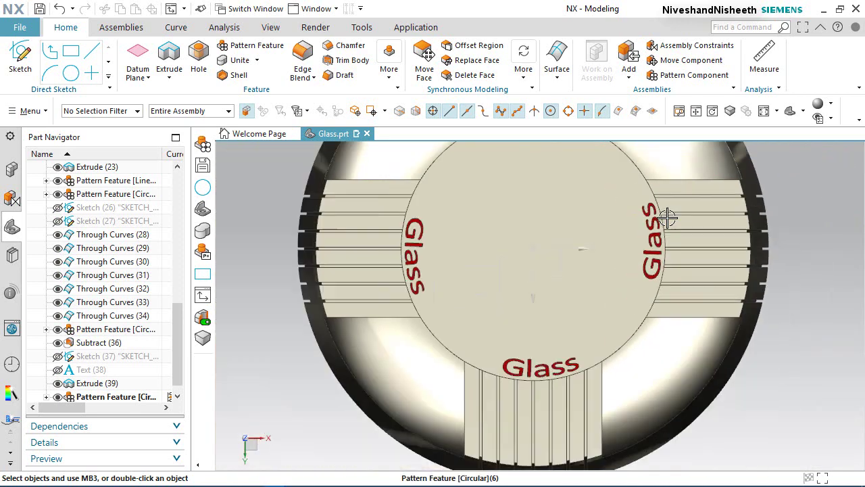
pyautogui.scroll(3, 606, 325)
pyautogui.scroll(-5, 599, 342)
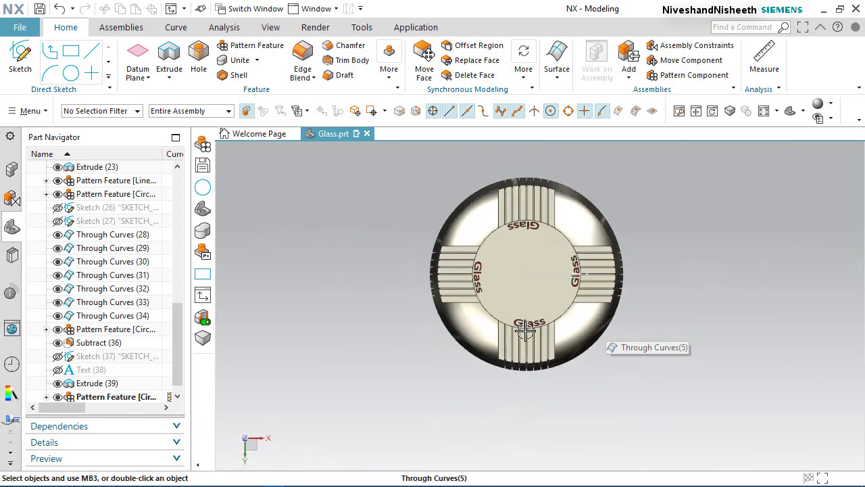
pyautogui.rightClick(687, 265)
pyautogui.press('Home')
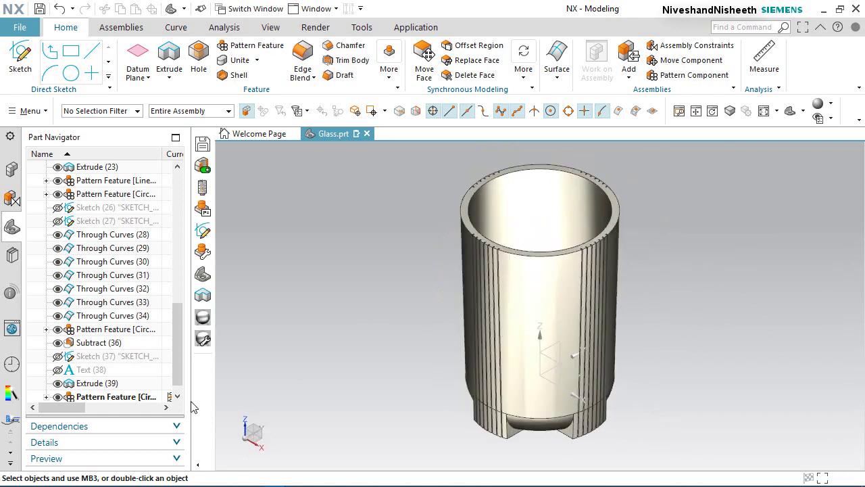
# - Save the part and hide the datum coordinate system at the start of the model history
pyautogui.scroll(-1, 178, 324)
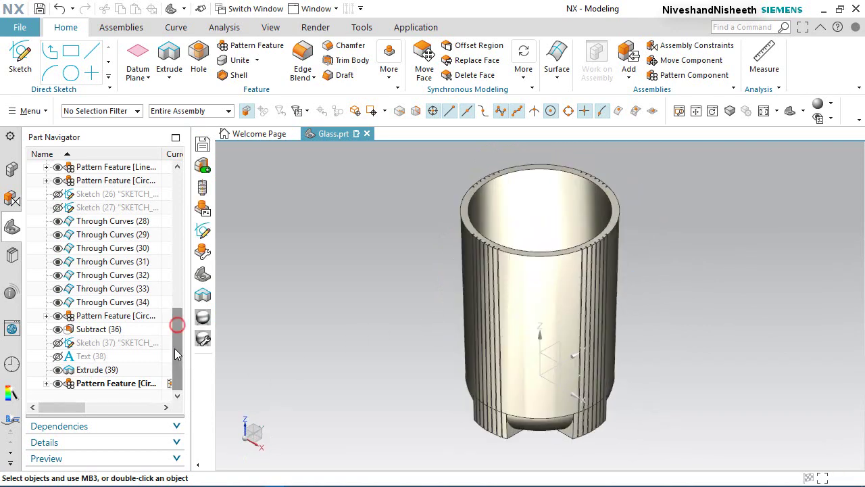
pyautogui.click(40, 8)
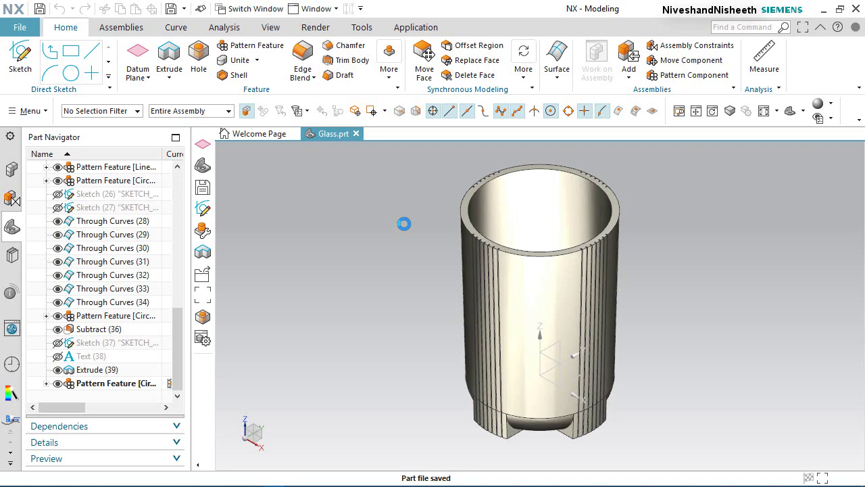
pyautogui.moveTo(174, 351); pyautogui.dragTo(163, 181)
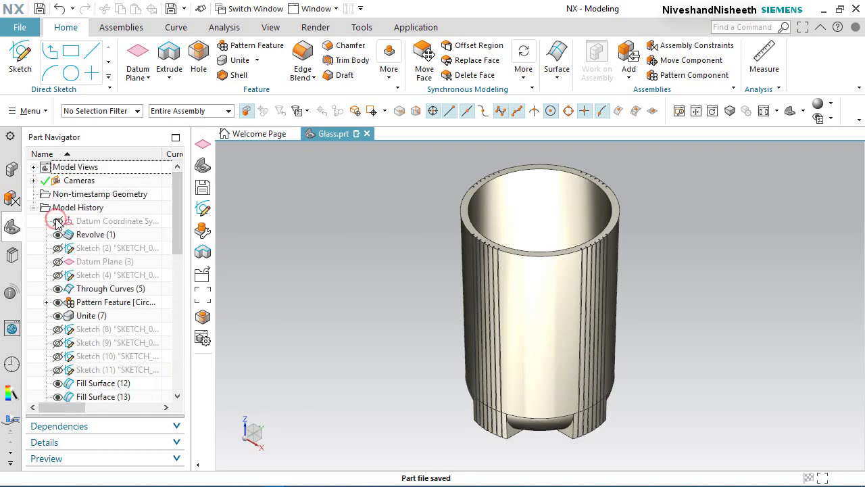
pyautogui.click(377, 248)
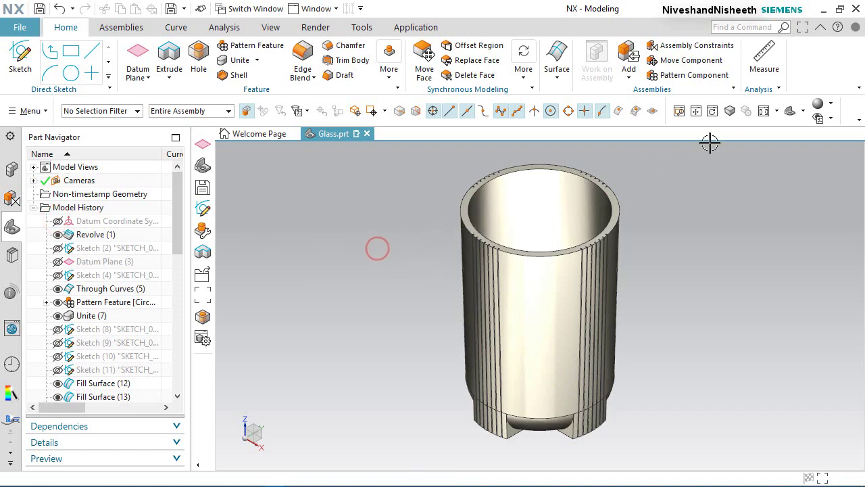
# - View the finished glass in full screen zoomed to the whole body, and restore the normal window with the part's feature history
pyautogui.click(802, 27)
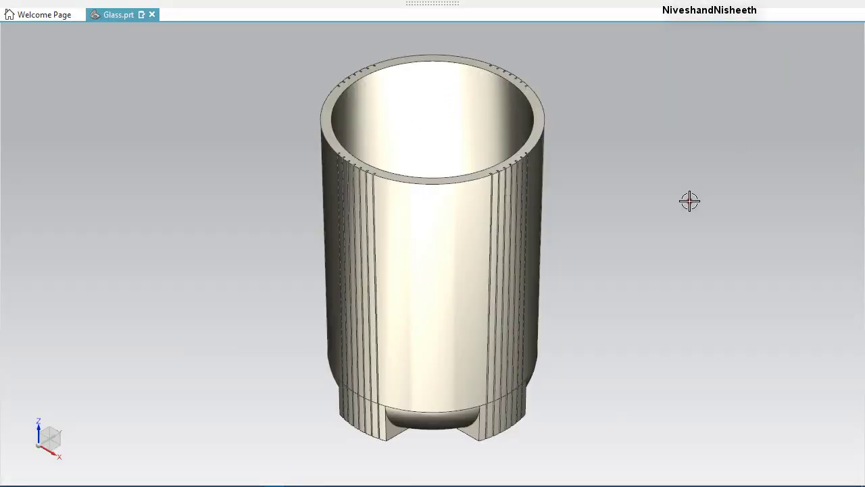
pyautogui.click(689, 201)
pyautogui.rightClick(599, 132)
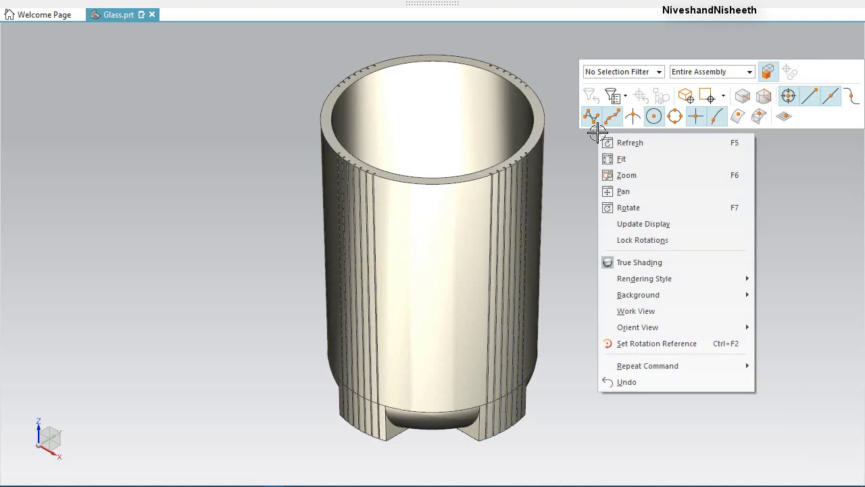
pyautogui.click(638, 175)
pyautogui.moveTo(269, 42); pyautogui.dragTo(572, 459)
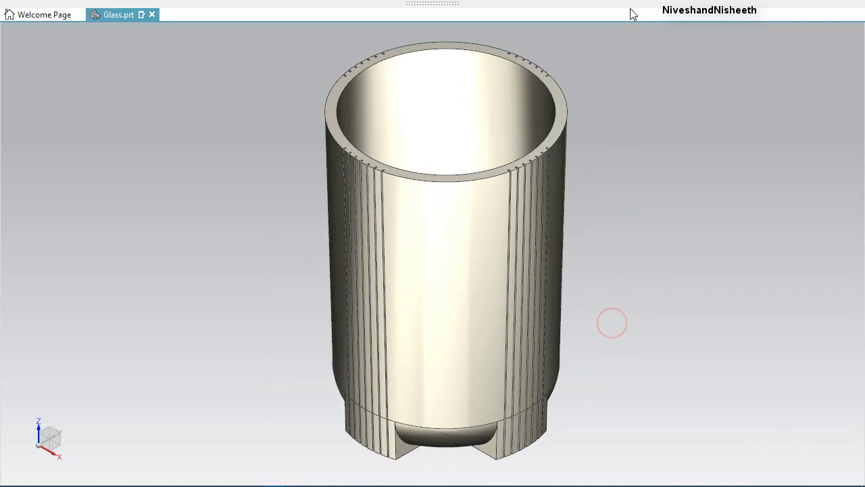
pyautogui.click(802, 28)
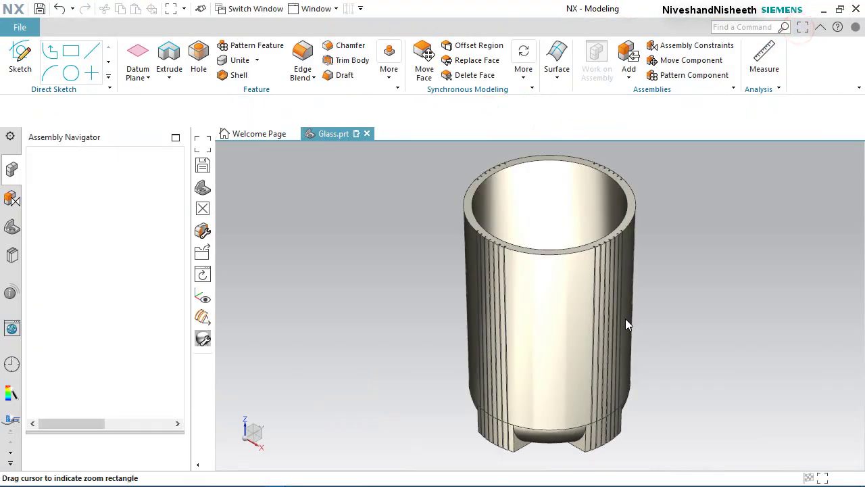
pyautogui.click(10, 228)
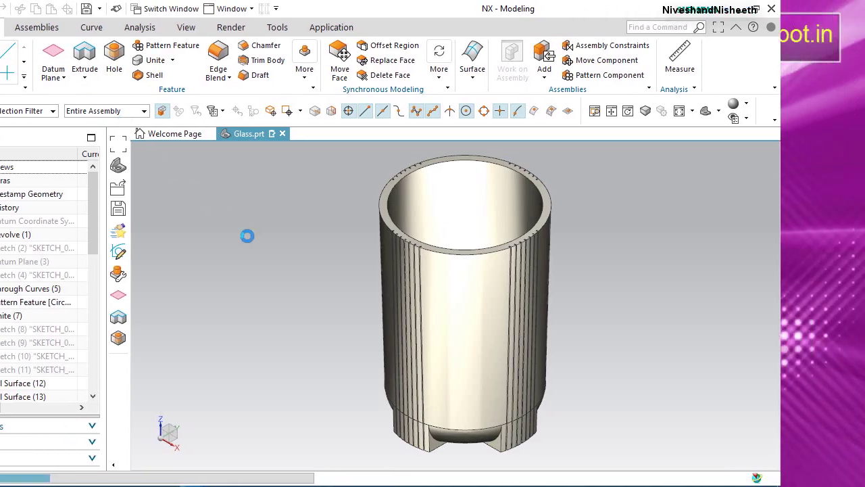